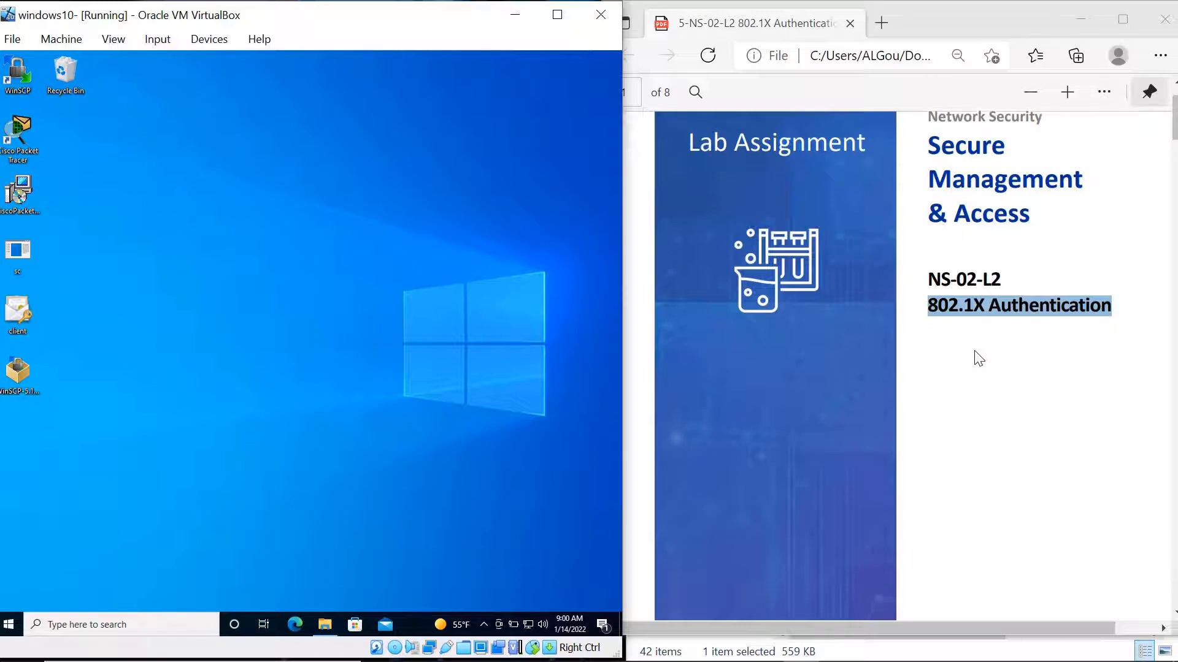
Step: Review the objective, mission, duration and requirements in the 802.1X Authentication lab document
scroll(980, 359, down, 10)
scroll(984, 363, down, 5)
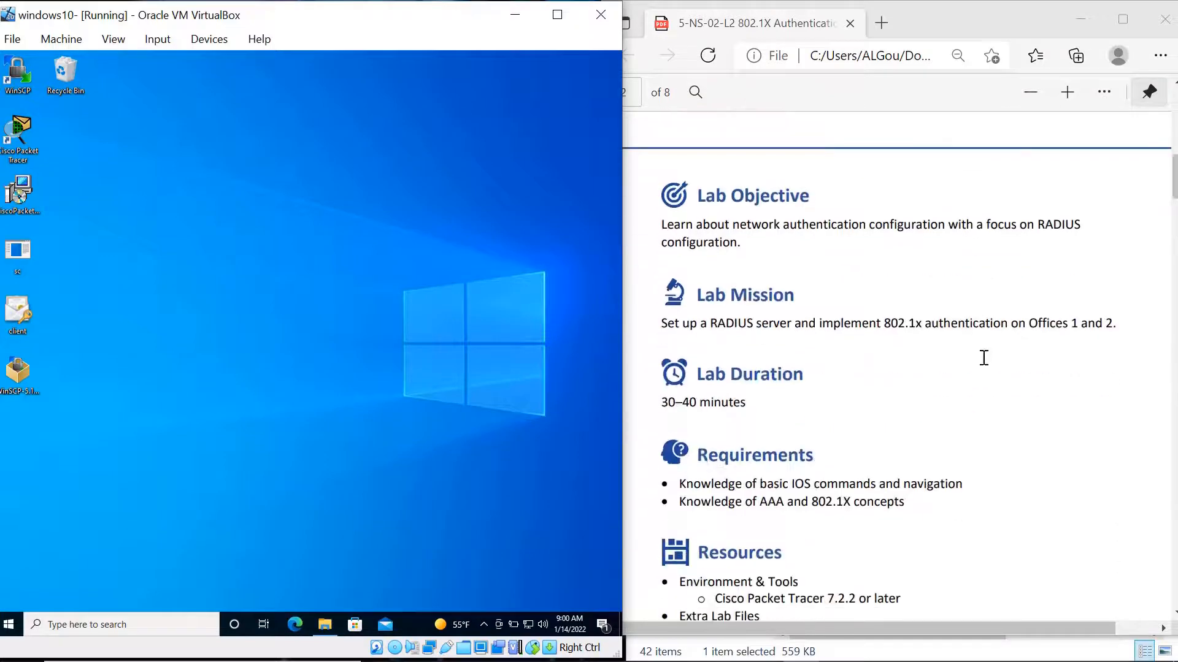
scroll(986, 361, up, 3)
scroll(773, 331, down, 1)
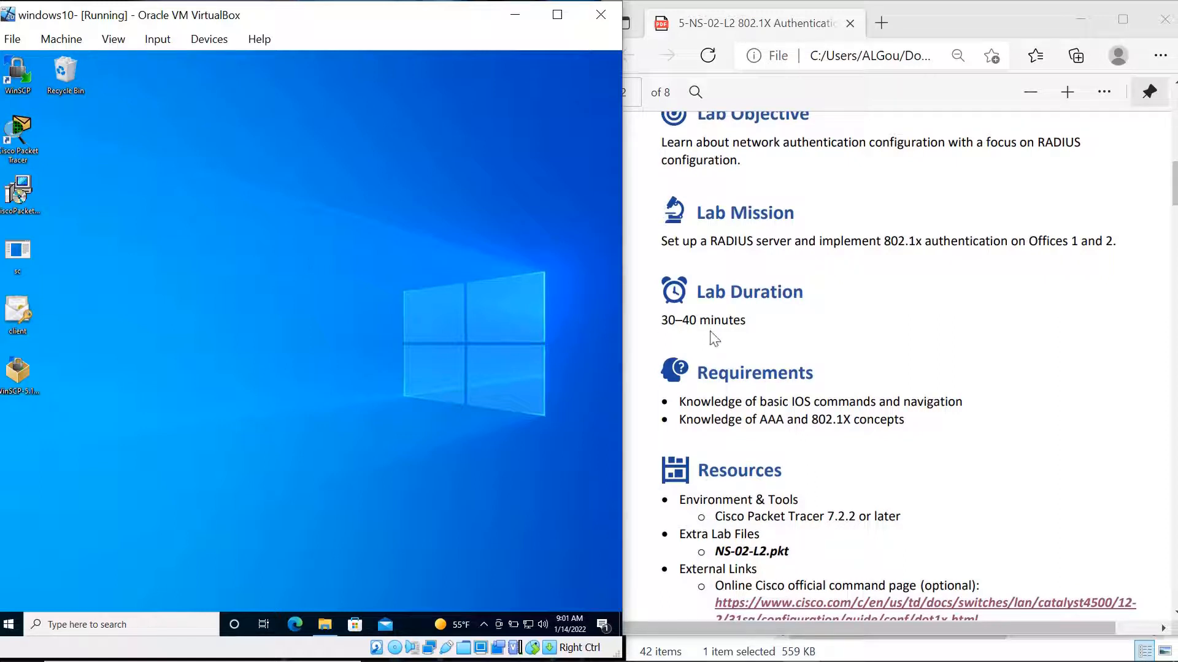
scroll(760, 316, up, 3)
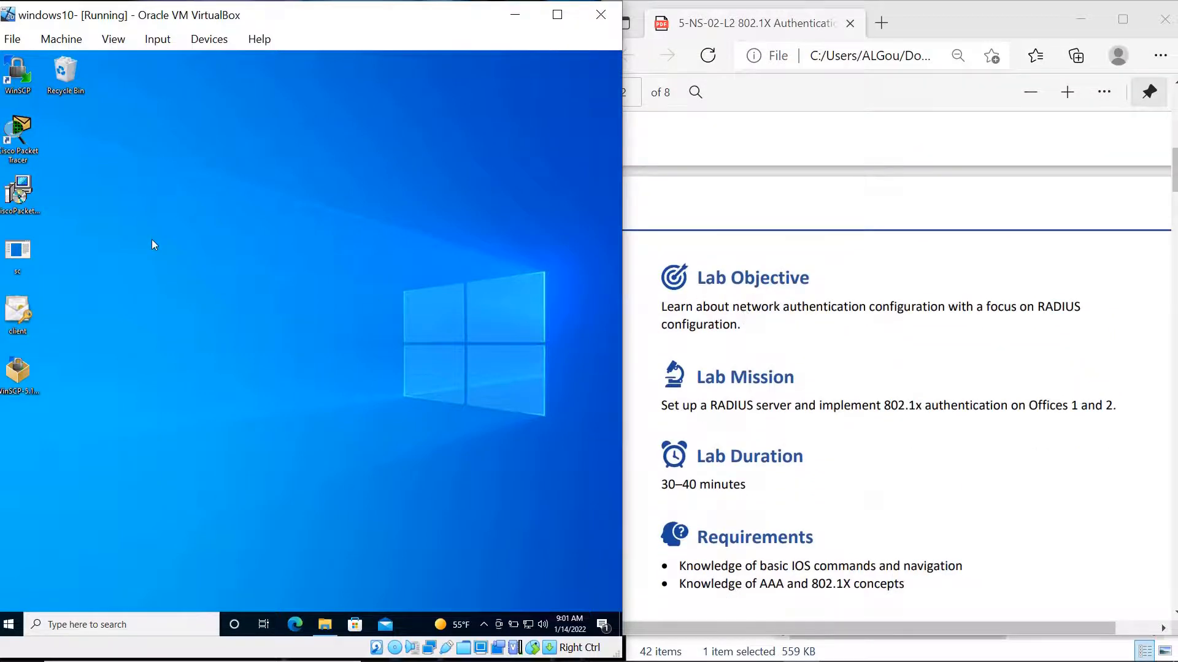
Step: Open the NS-02-L2.pkt lab file from the shared folder in Cisco Packet Tracer and bring the whole topology into view
click(325, 624)
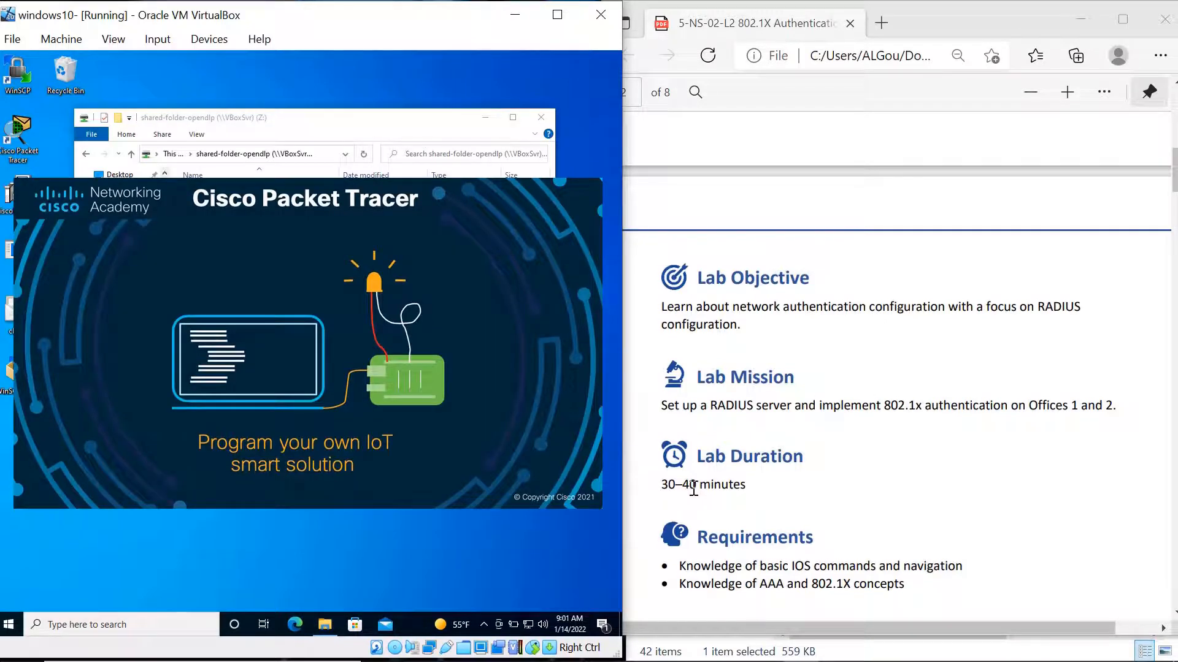
scroll(694, 488, down, 3)
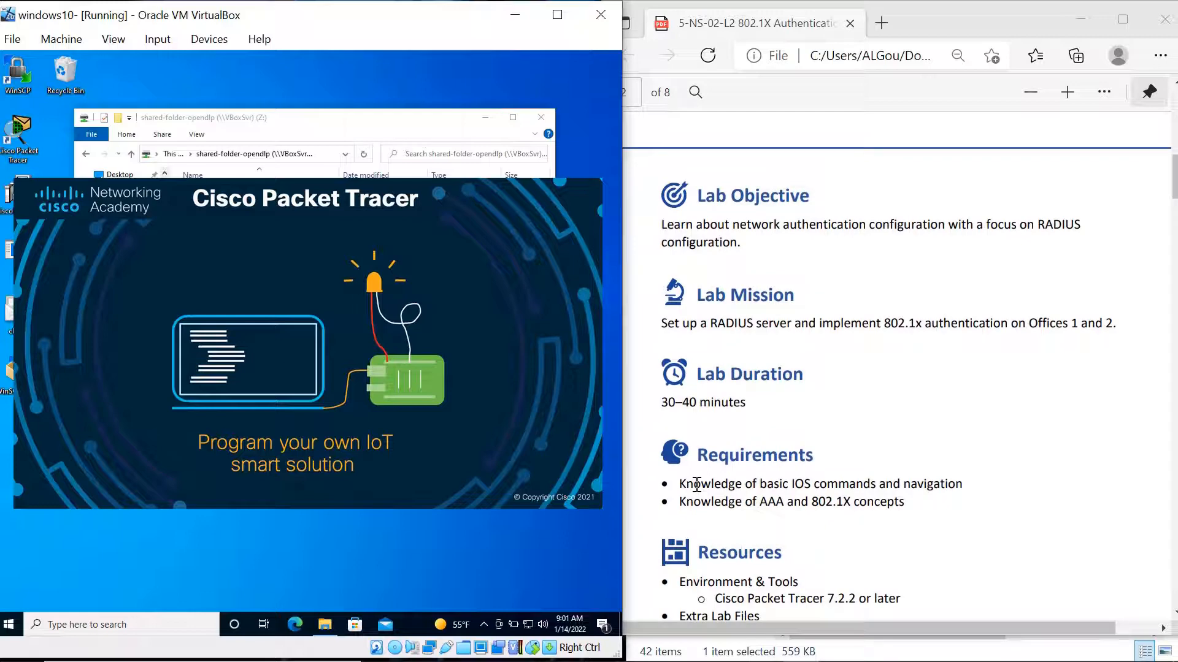
scroll(697, 484, down, 3)
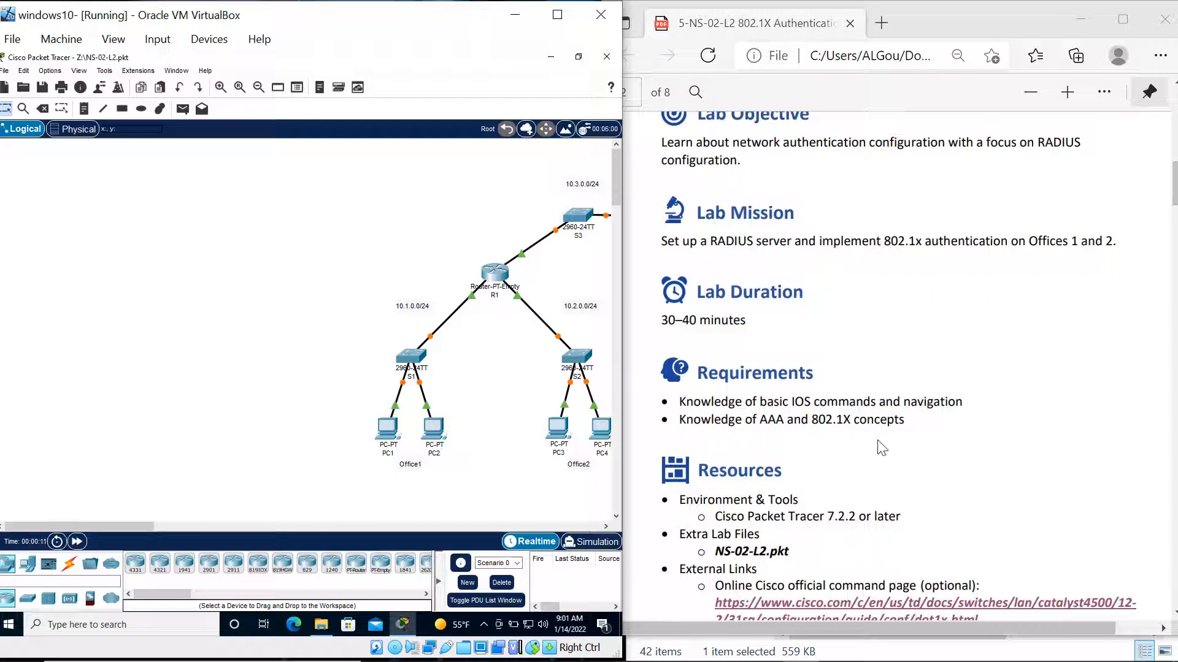
scroll(877, 457, down, 3)
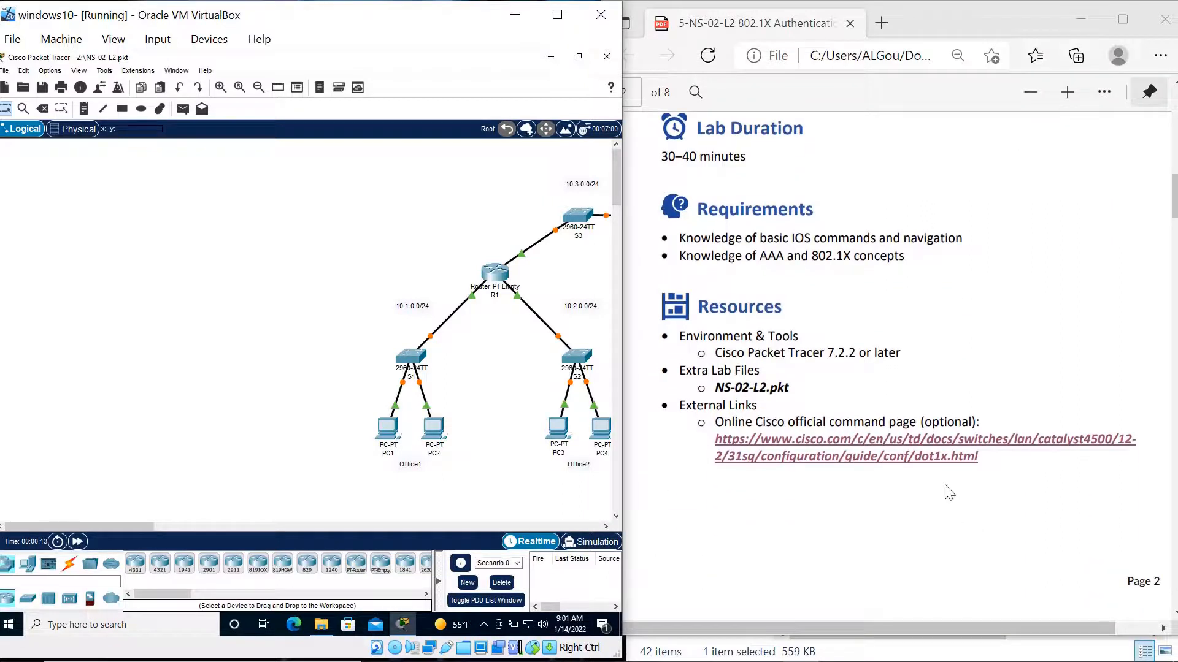
scroll(849, 537, down, 6)
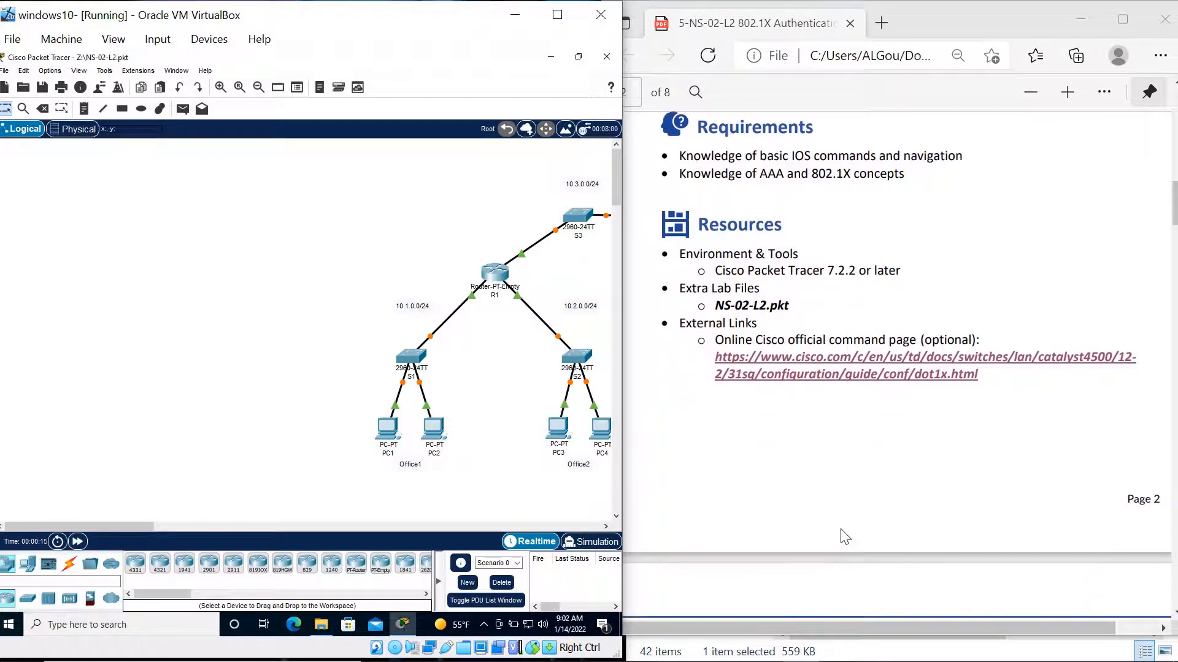
scroll(829, 512, down, 3)
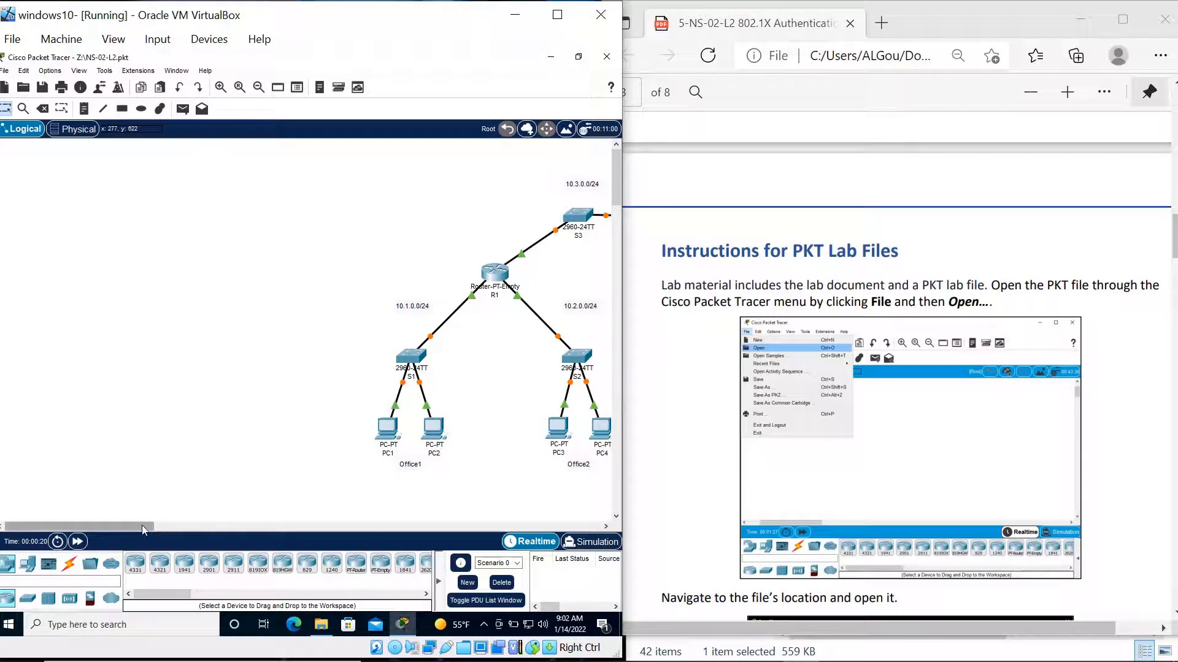
drag(141, 525, 204, 545)
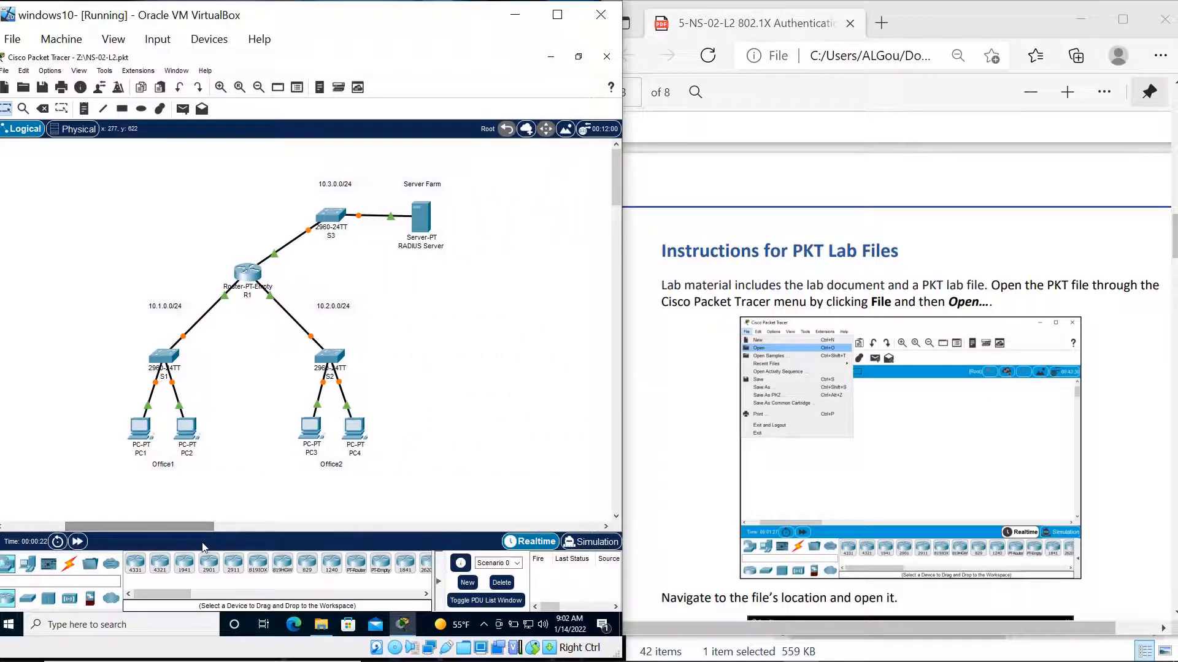
Step: Go to the Lab Task 1: Verify Connectivity instructions in the lab document
scroll(870, 492, up, 3)
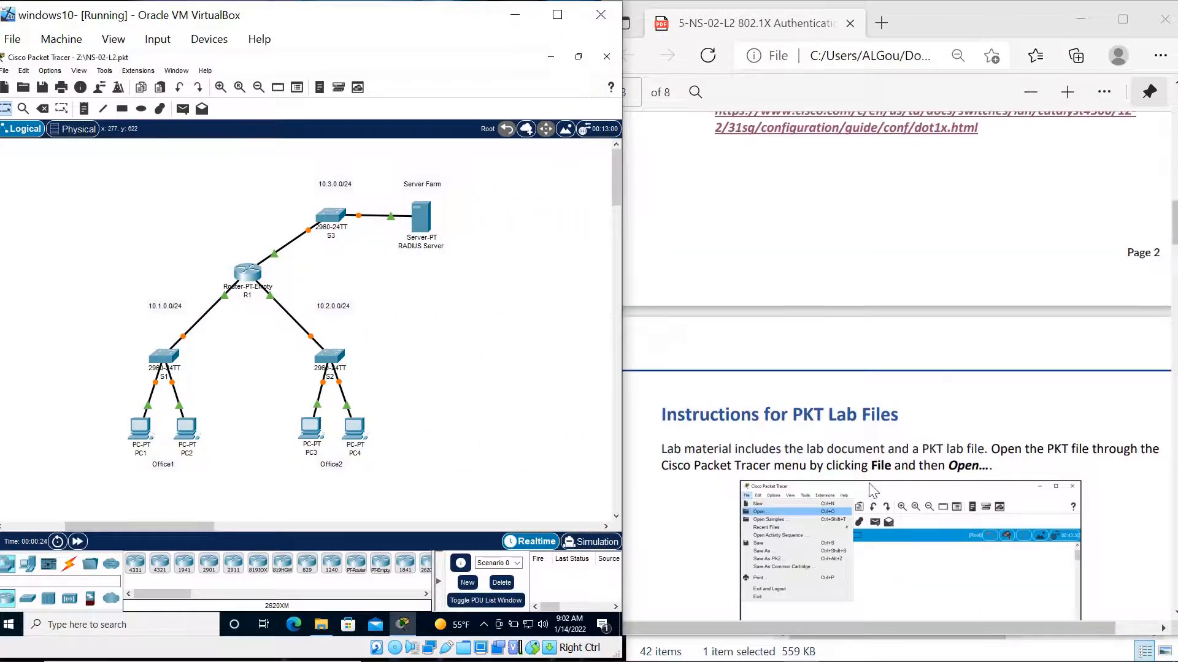
scroll(871, 491, down, 8)
scroll(870, 492, down, 5)
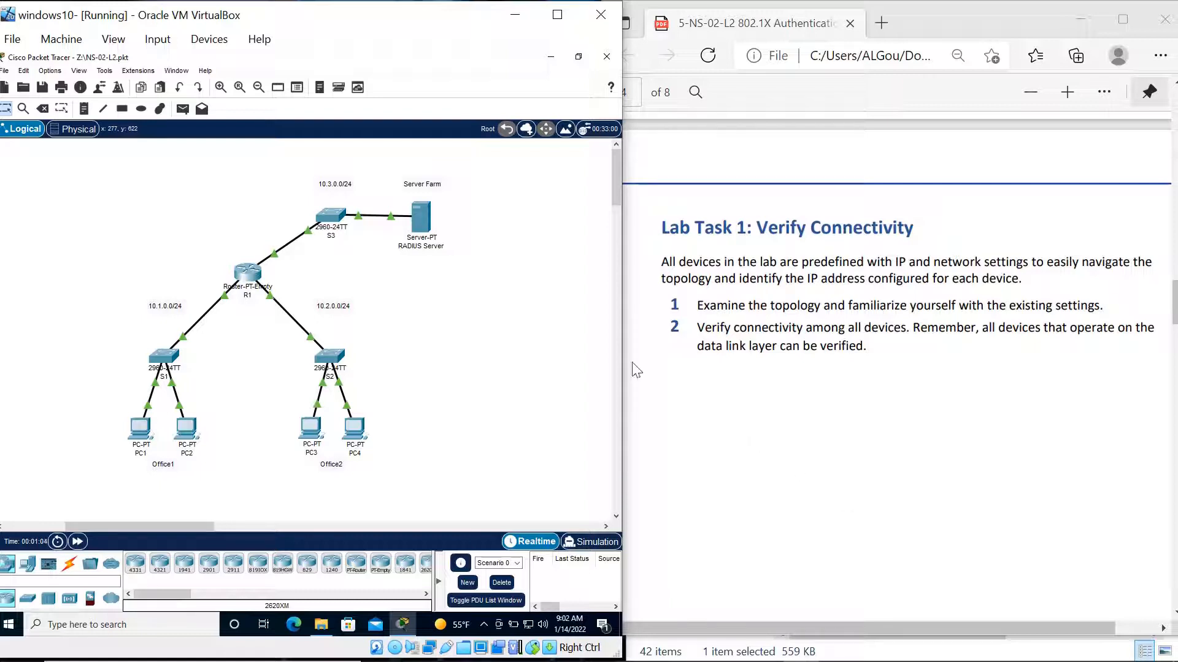
Step: Open the command line of switch S1 in Packet Tracer and enter privileged EXEC mode with "en"
click(166, 361)
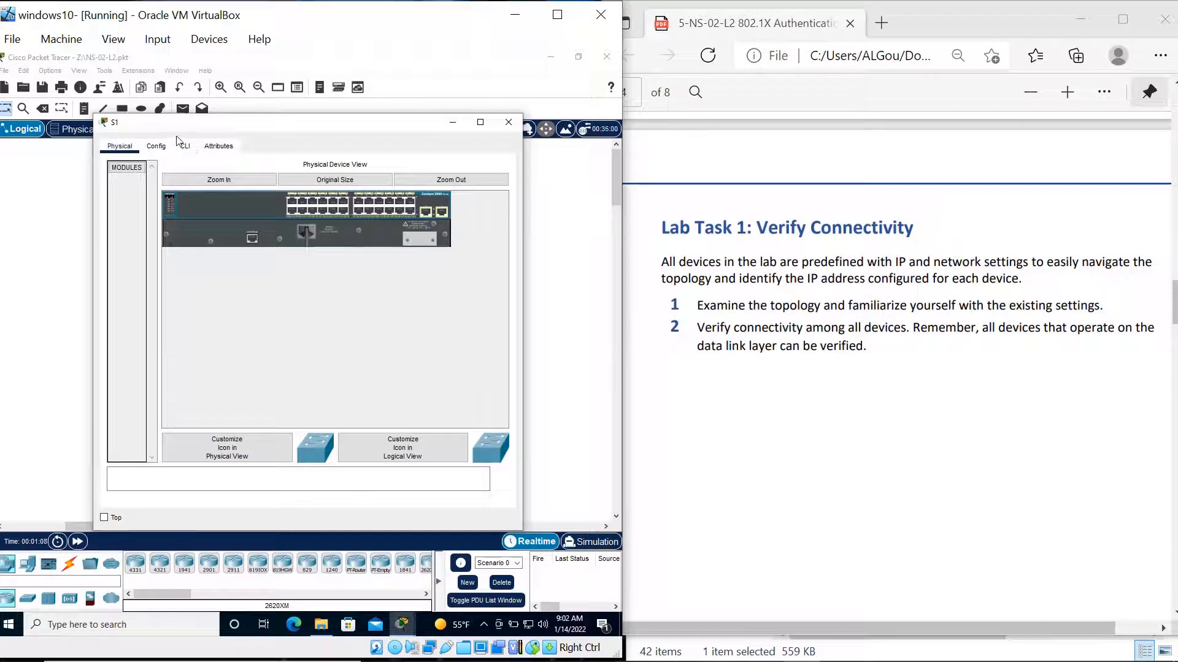
click(186, 147)
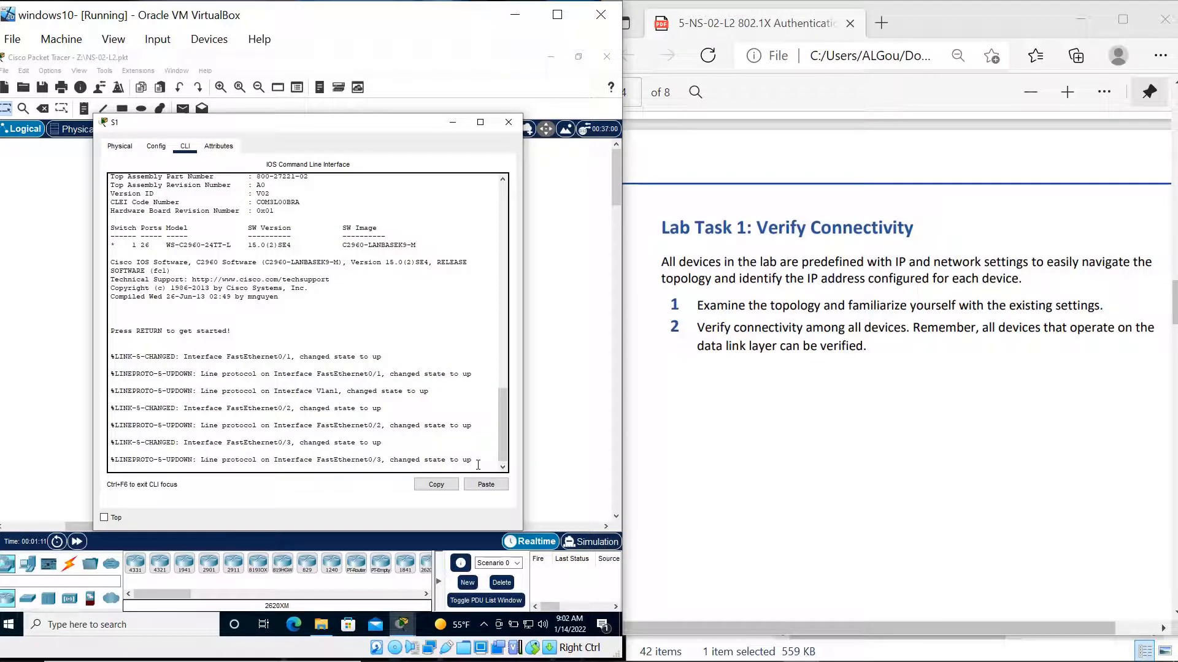
key(Return)
key(Return)
key(Return)
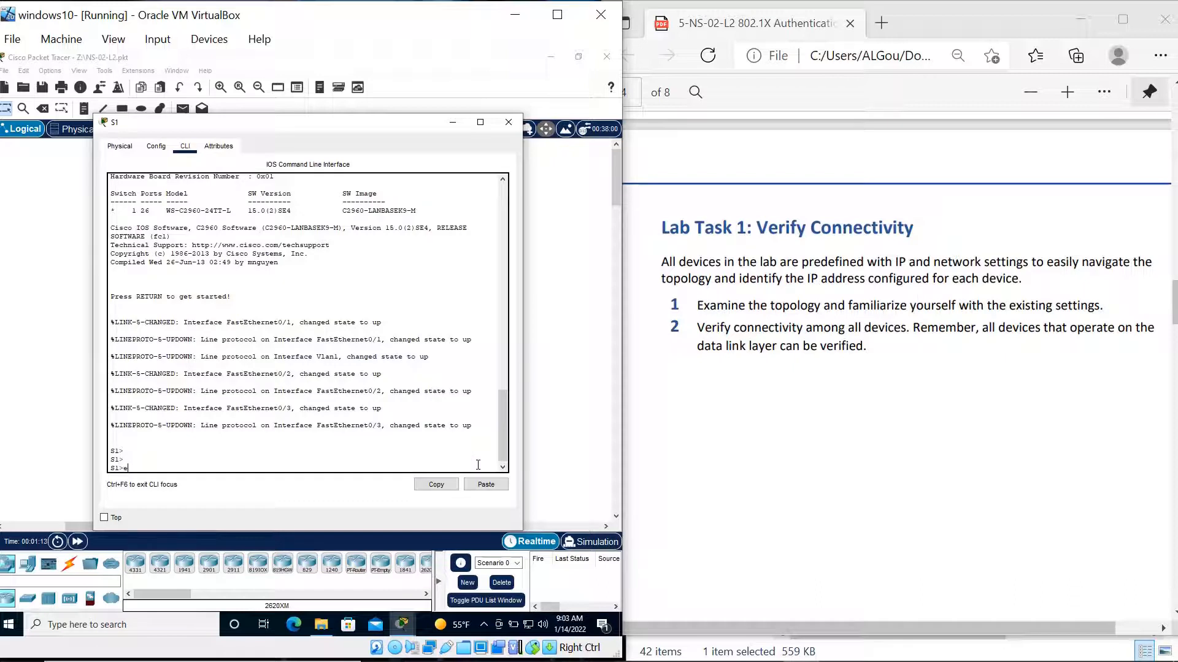
text(en)
key(Return)
Step: Run "show ip interface brief" on S1, view the complete interface list and put the S1 window away
text(s)
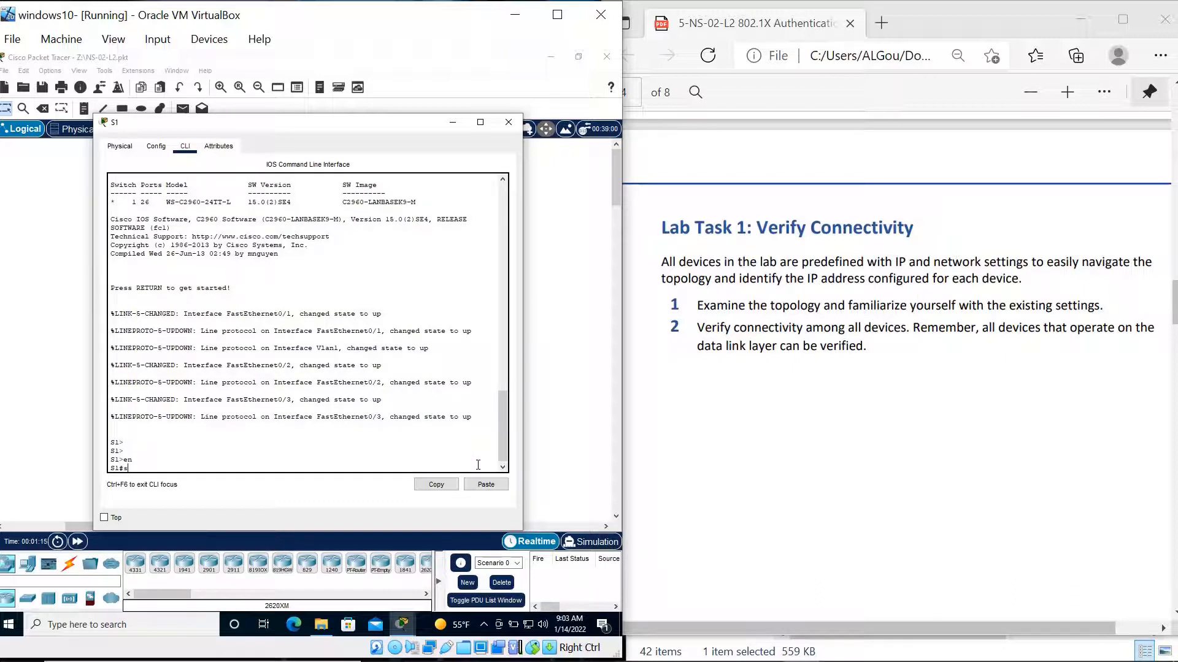
text(how ip interface brief)
key(Return)
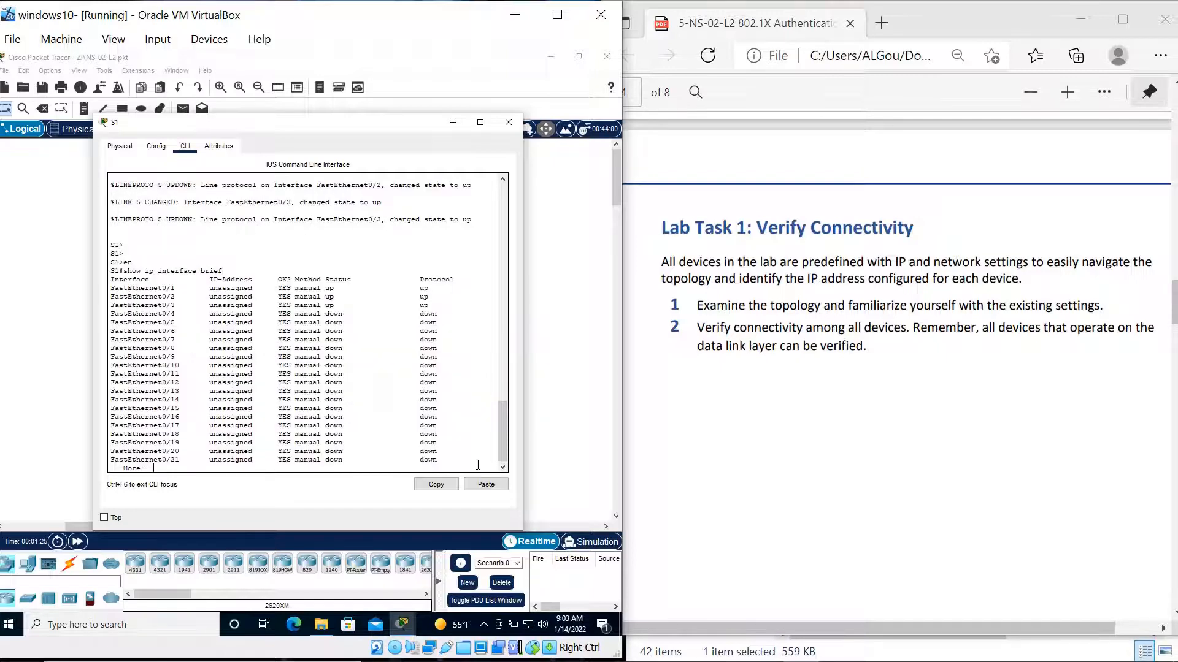
key(space)
key(Return)
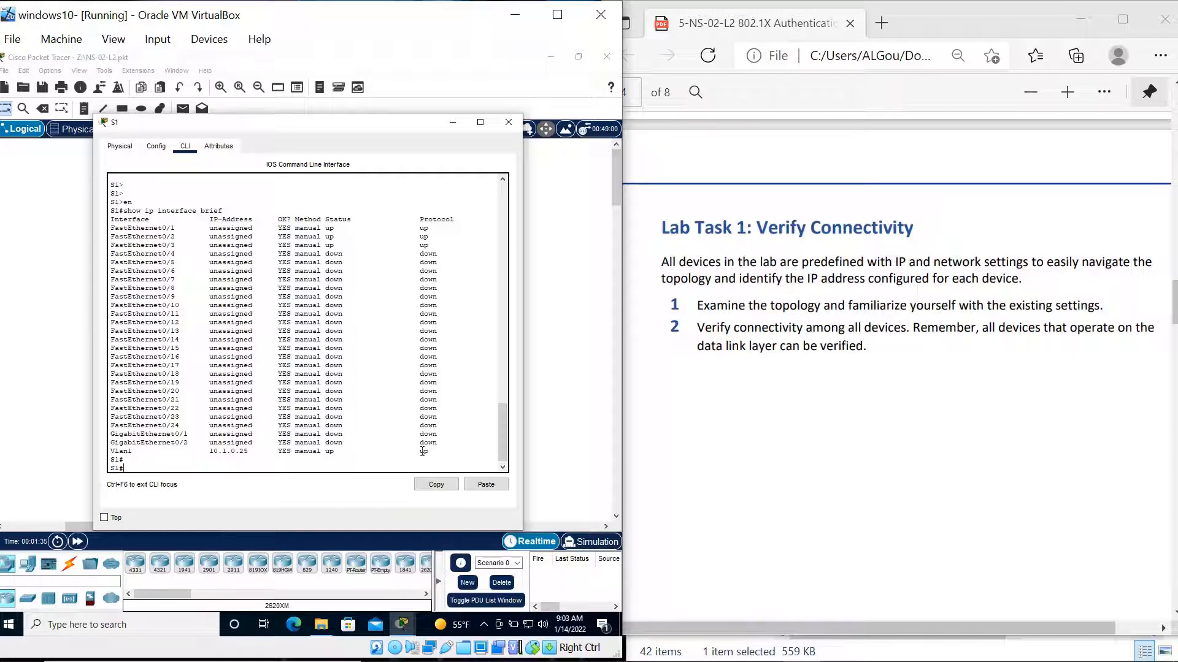
click(557, 313)
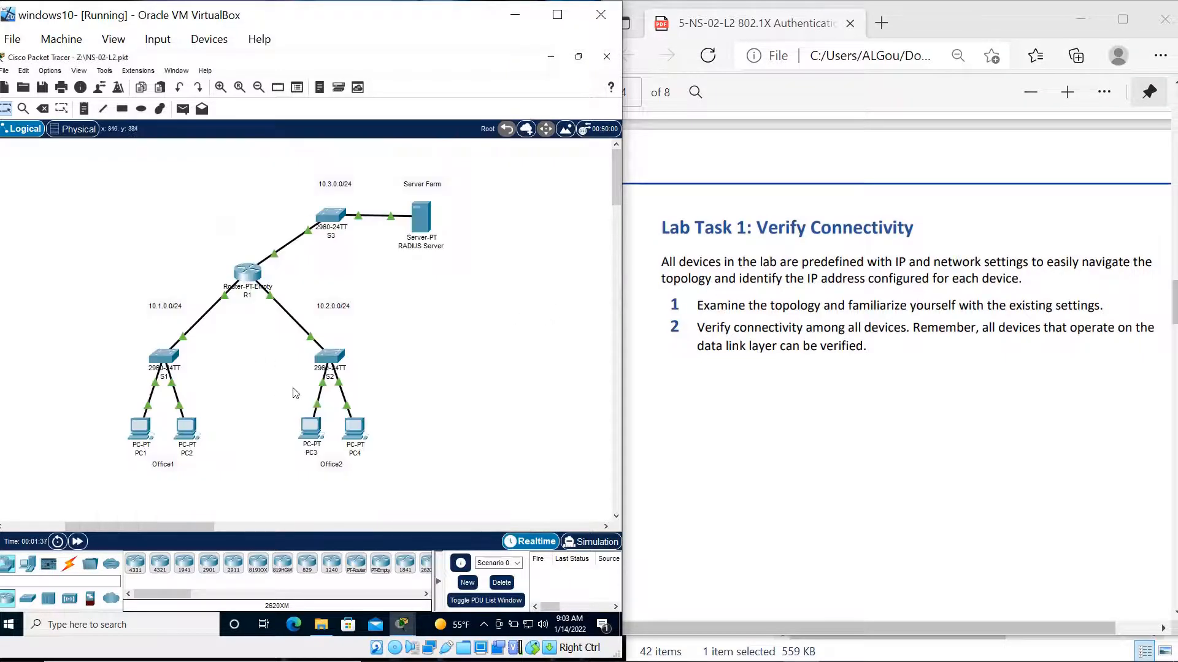
Step: Open the command line of switch S2 and enter privileged EXEC mode with "en"
click(328, 358)
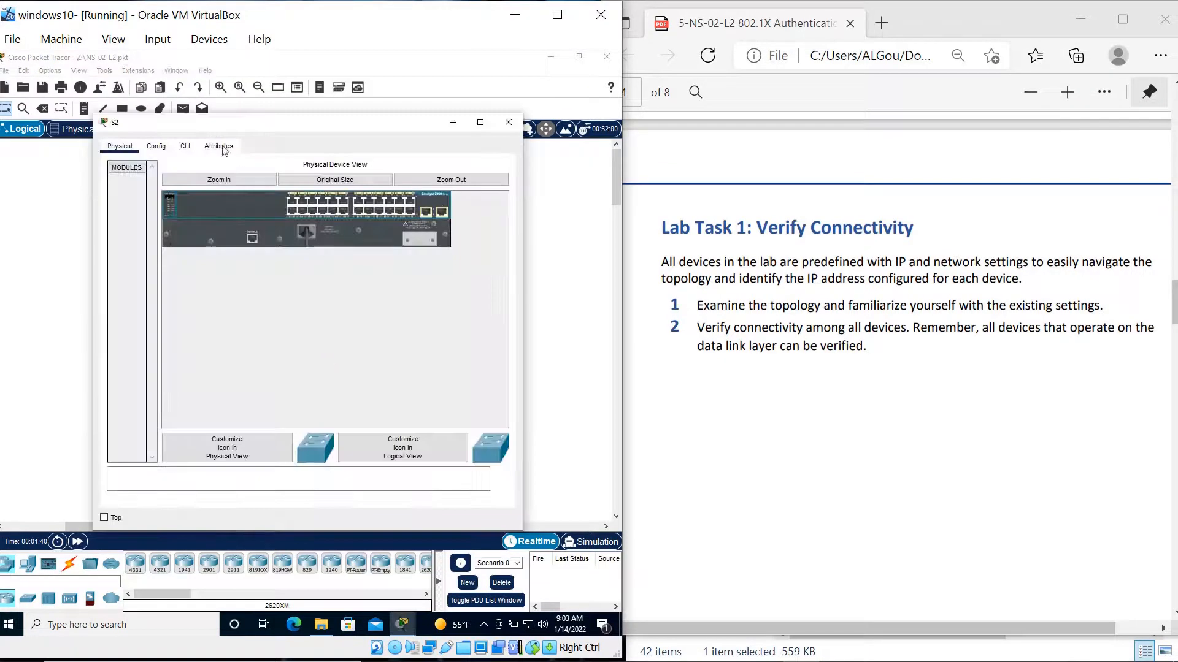
click(191, 148)
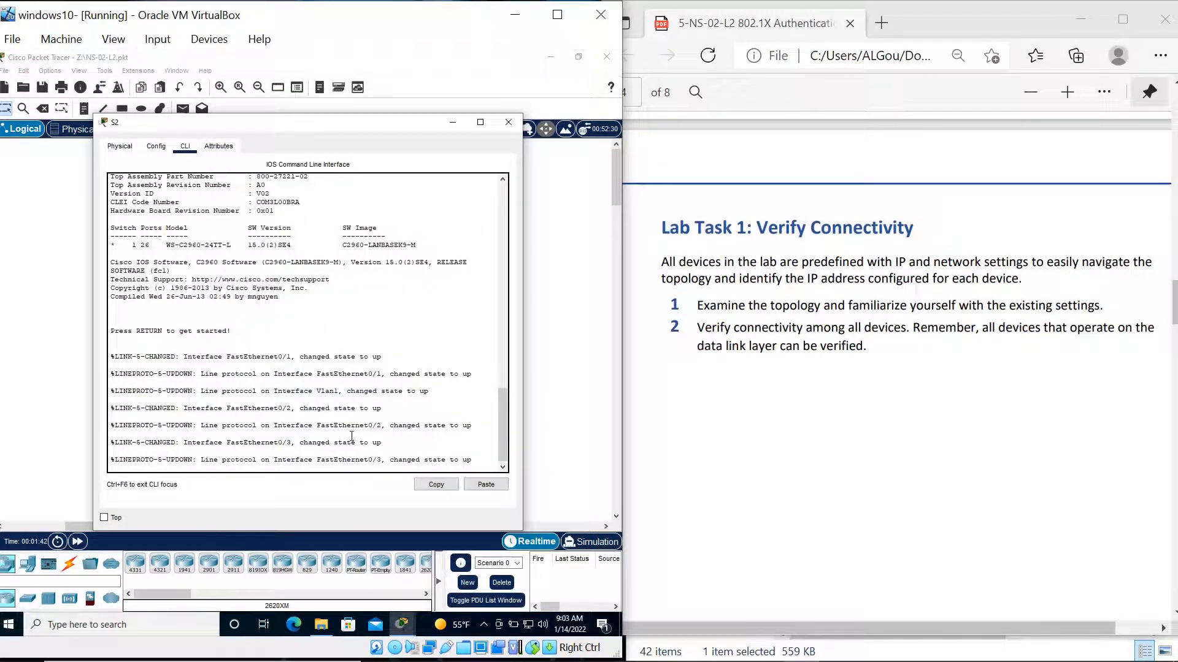
key(Return)
key(Return)
key(Return)
key(Return)
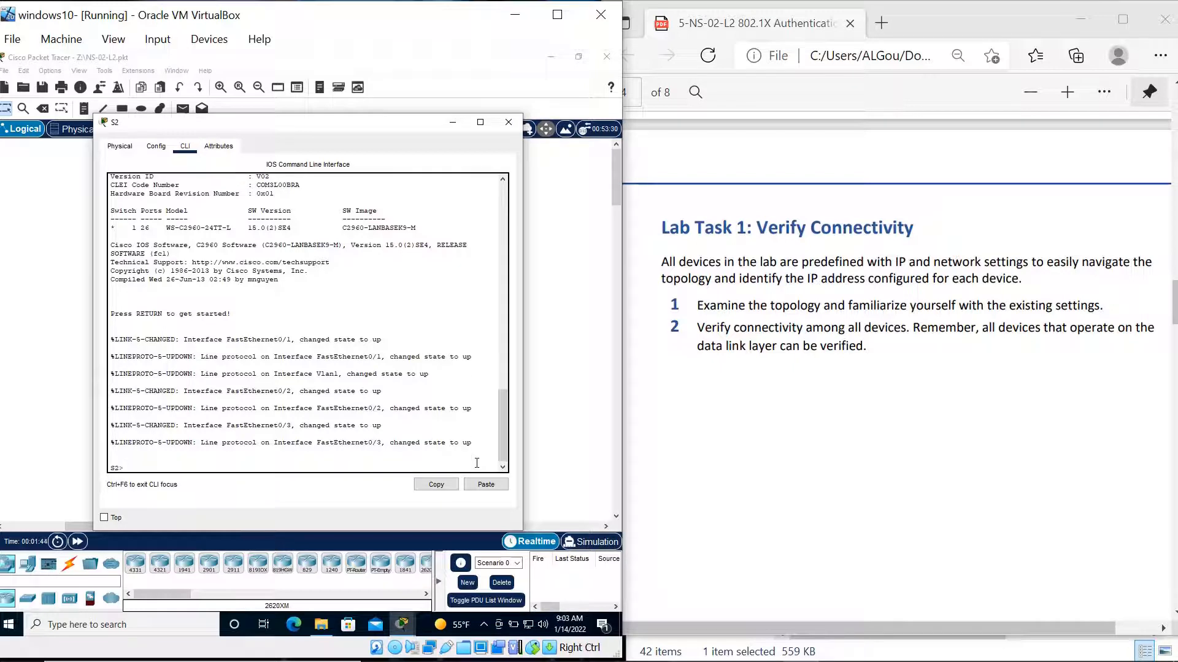
text(en)
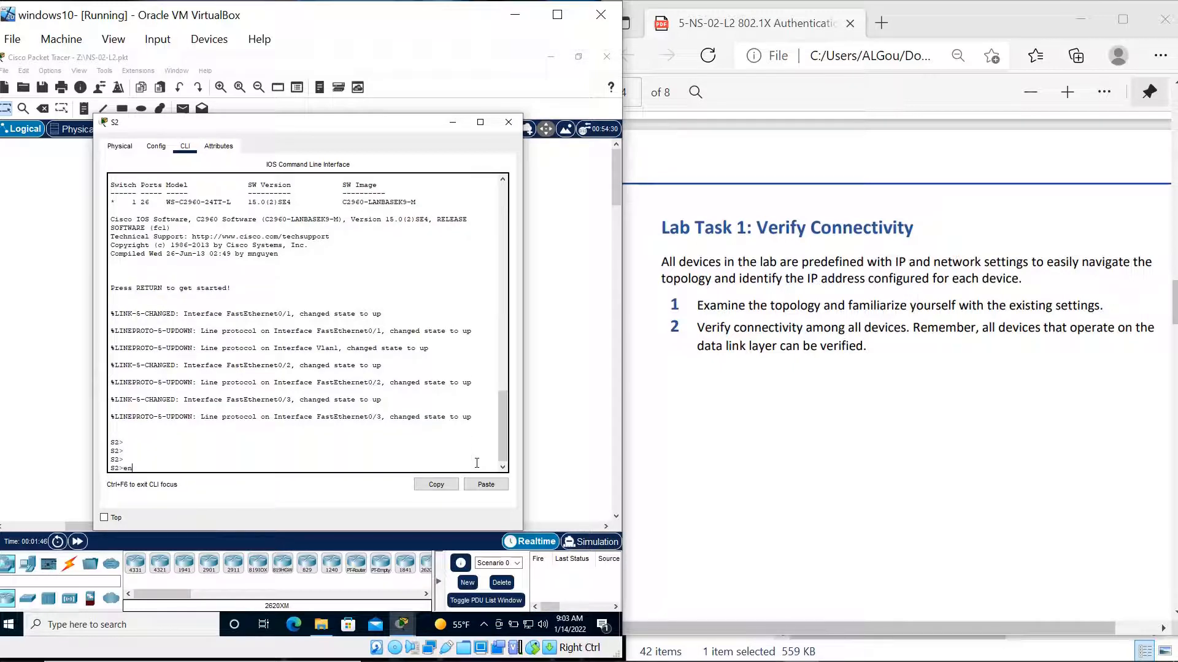
key(Return)
Step: Run "show ip interface brief" on S2, view the complete interface list and minimize the S2 window
text(s)
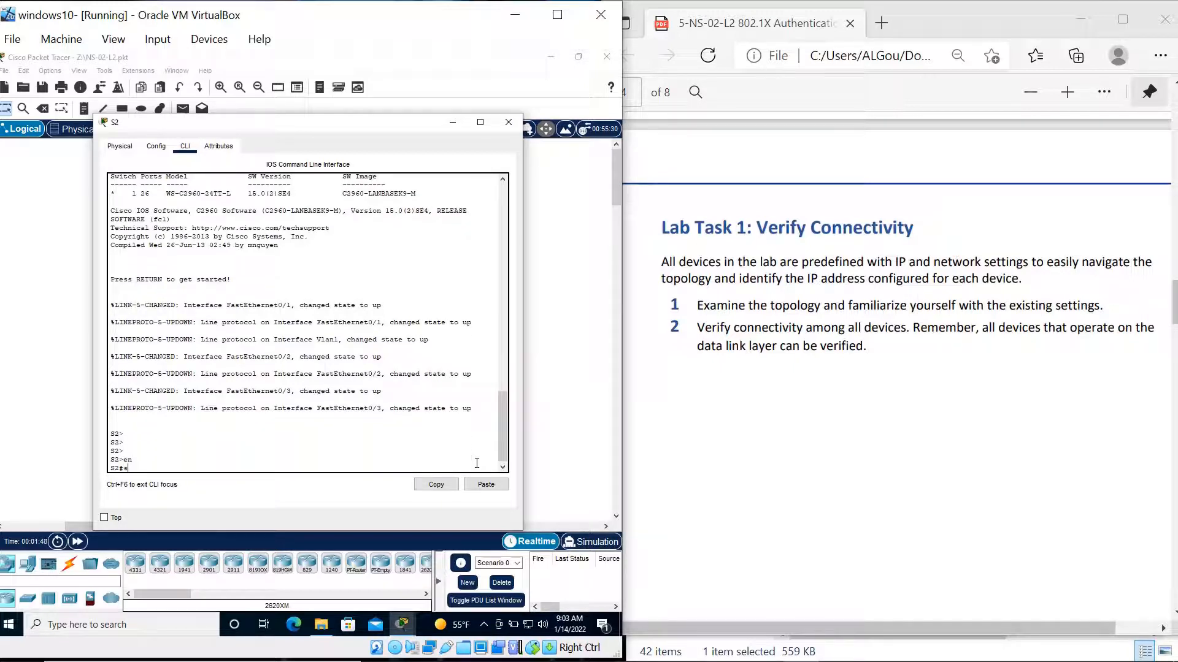
text(how i)
key(BackSpace)
key(BackSpace)
text(interface brief)
key(Return)
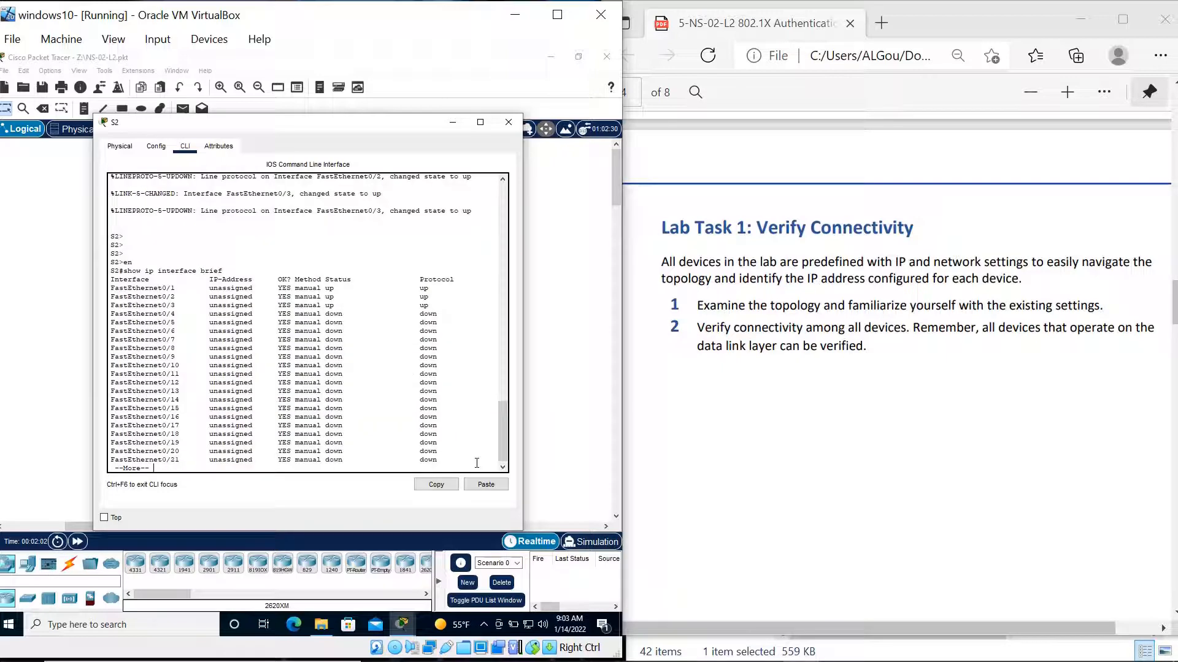
key(space)
key(Return)
key(Return)
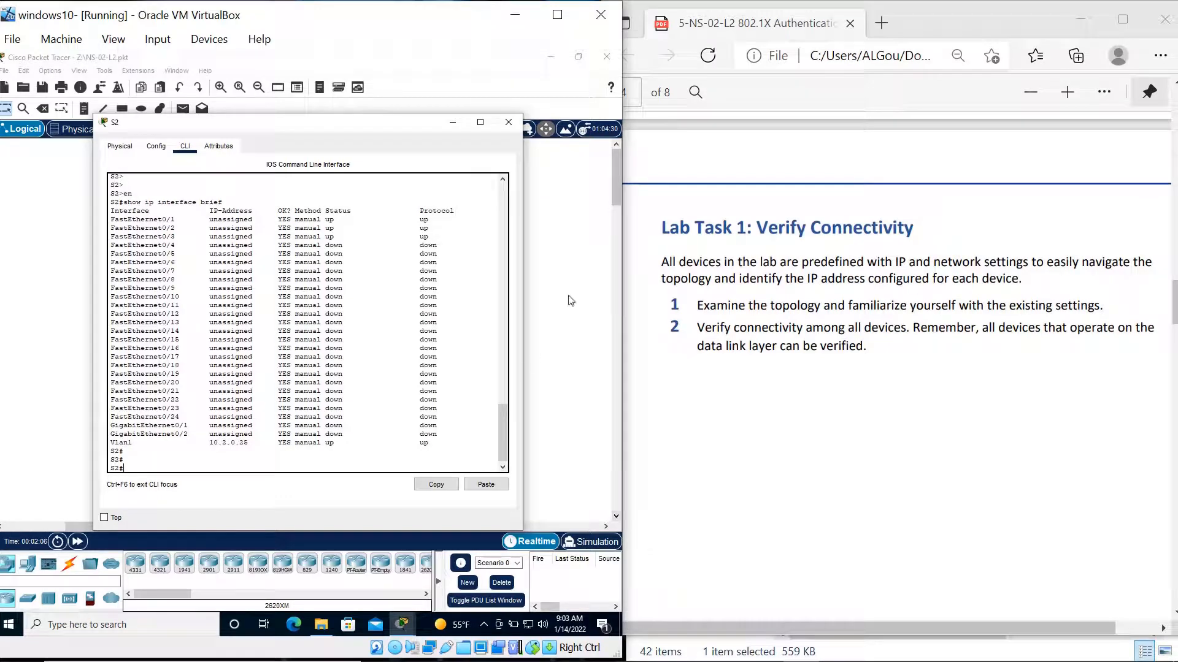
click(453, 122)
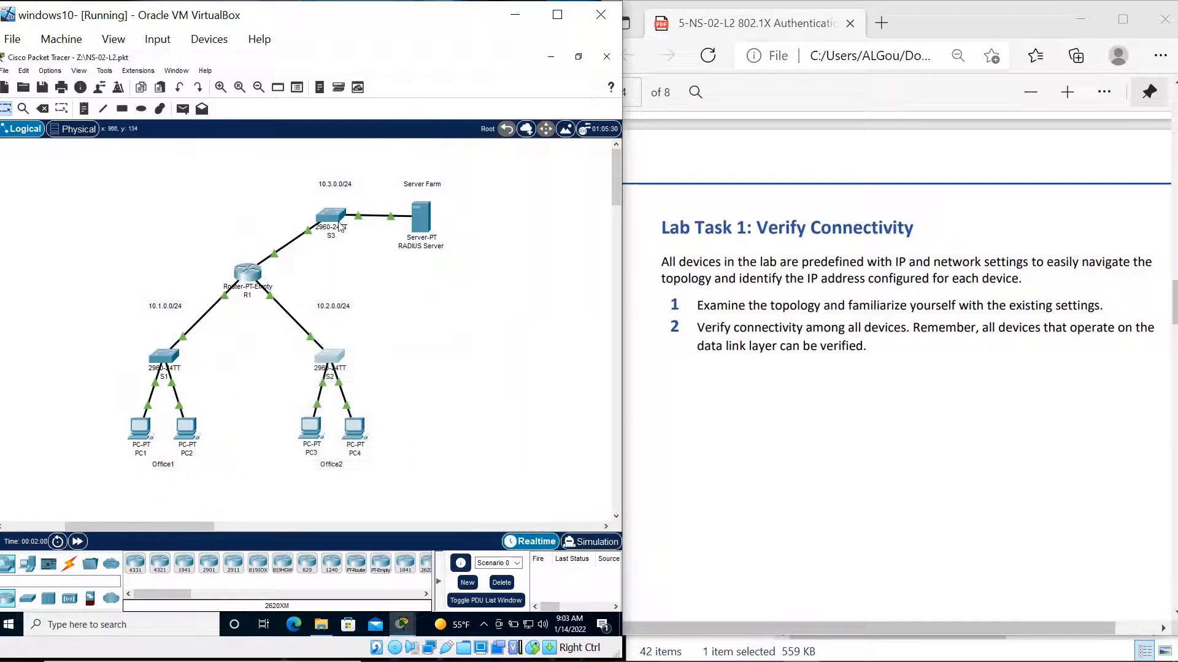
Step: Open the command line of switch S3 and enter privileged EXEC mode with "en"
click(327, 210)
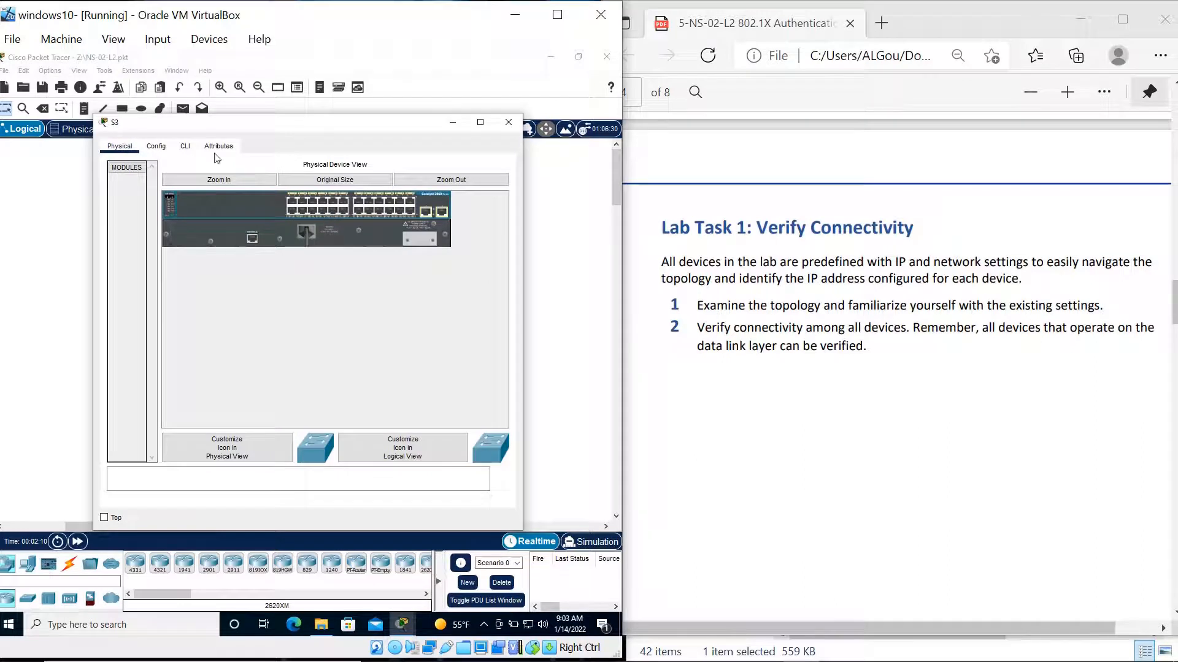
click(184, 146)
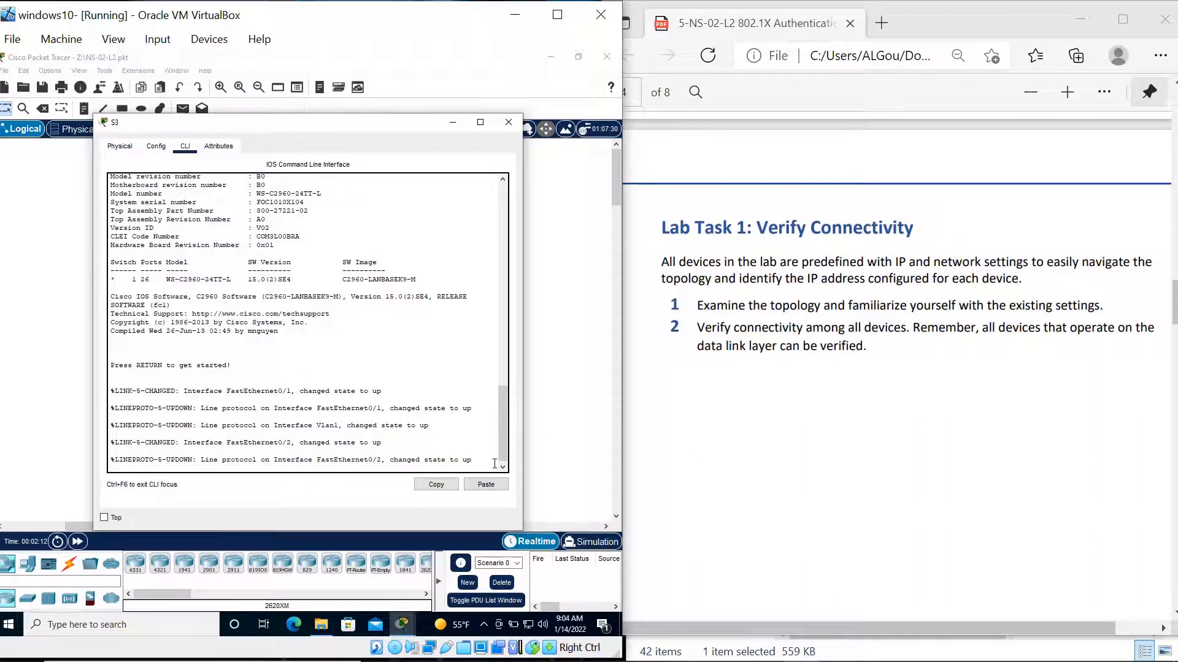
key(Return)
key(Return)
key(Return)
text(en)
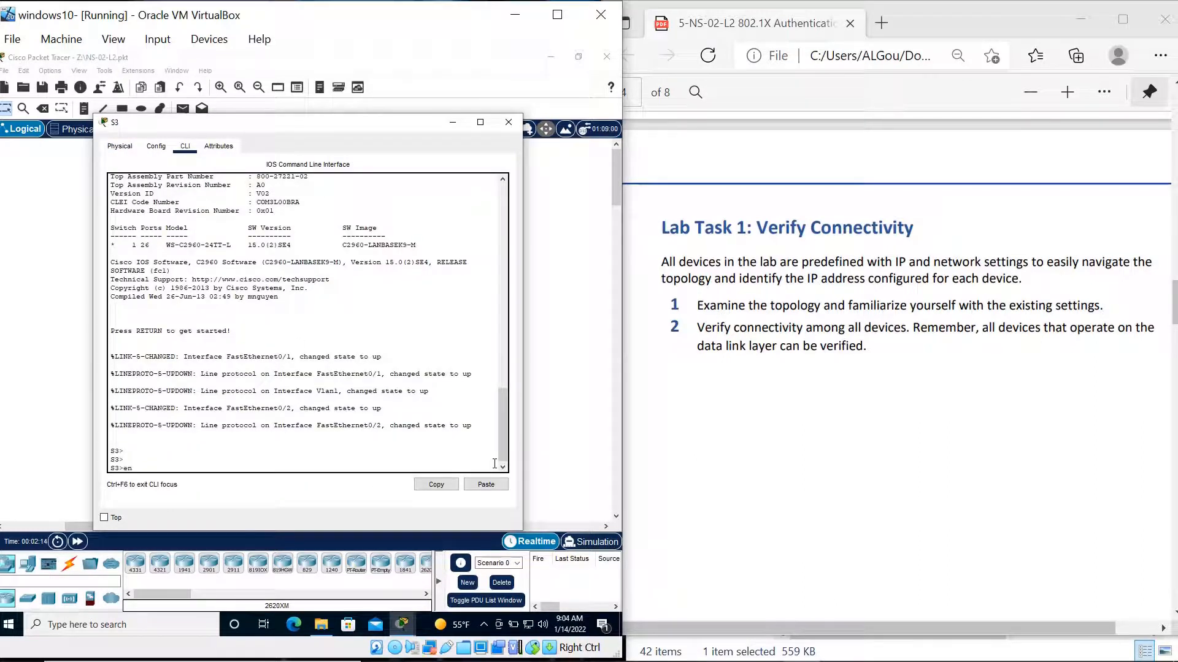
key(Return)
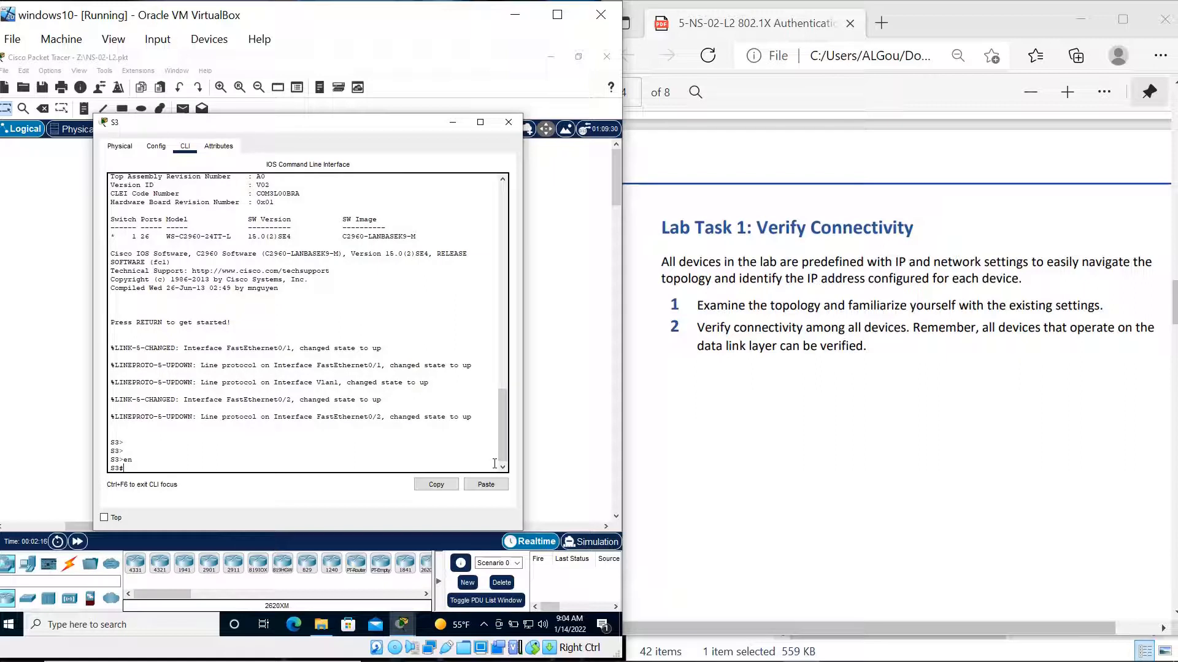
Step: Run "show ip interface brief" on S3, check the Vlan1 address at the end of the list and minimize the S3 window
text(show ip interface brief)
key(Return)
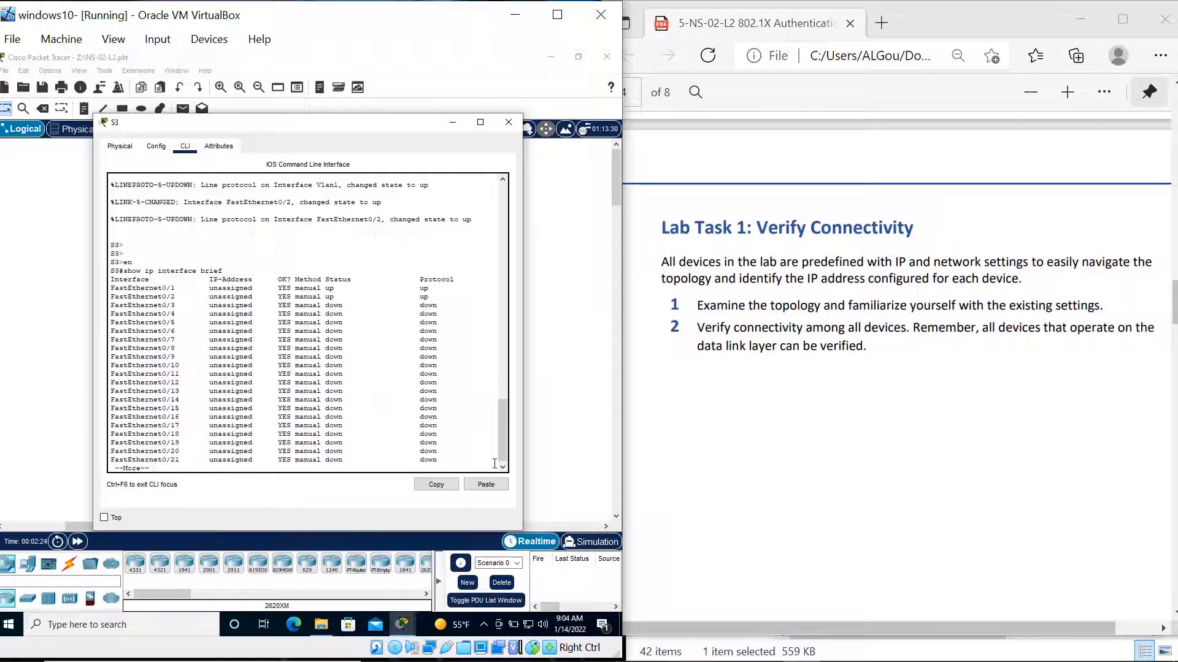
key(Return)
key(Return)
key(Return)
key(Return)
key(Return)
key(Return)
key(Return)
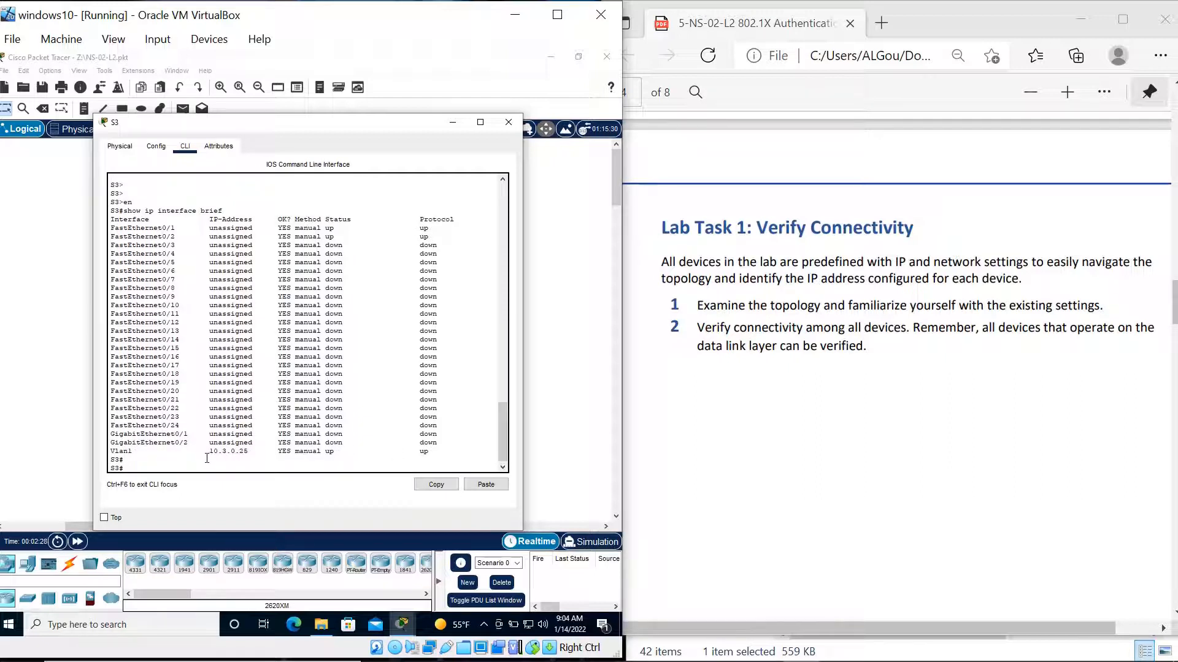
drag(204, 453, 238, 463)
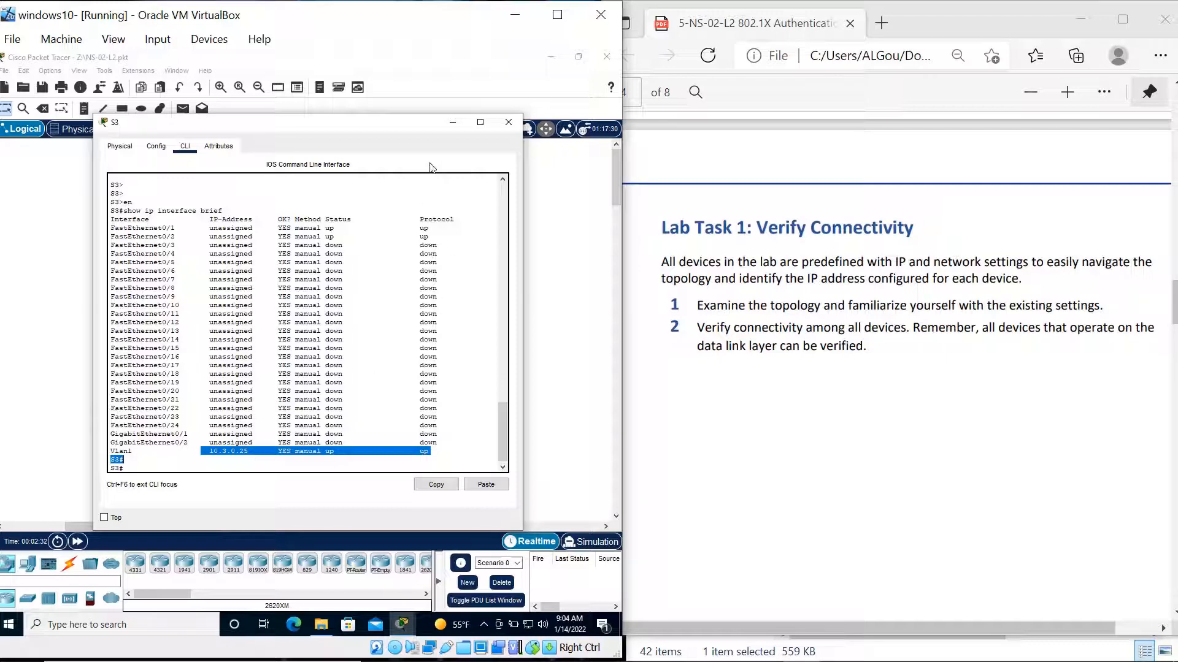
click(454, 125)
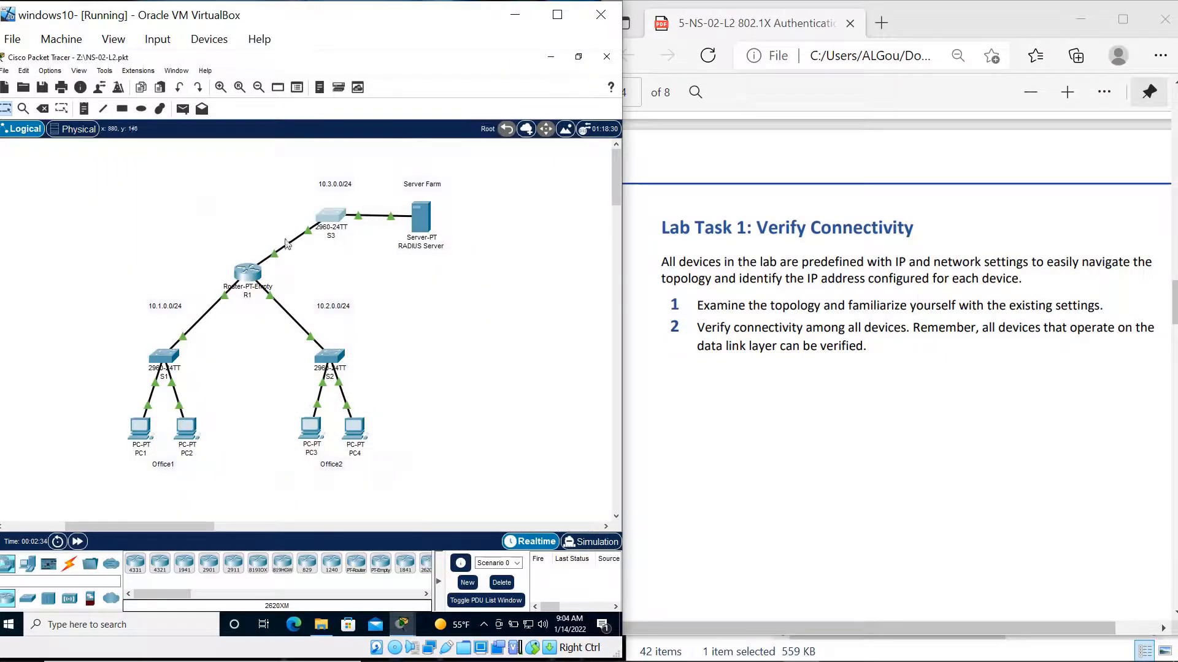
Step: Open the command line of router R1 and enter privileged EXEC mode with "en"
click(246, 274)
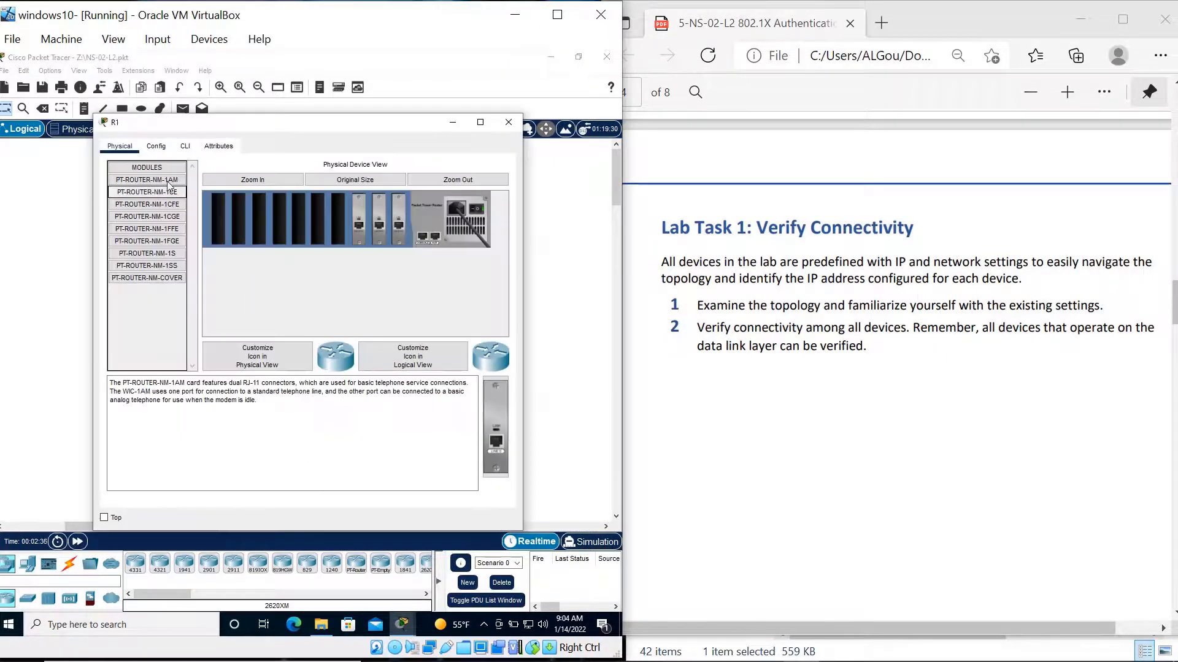
click(185, 147)
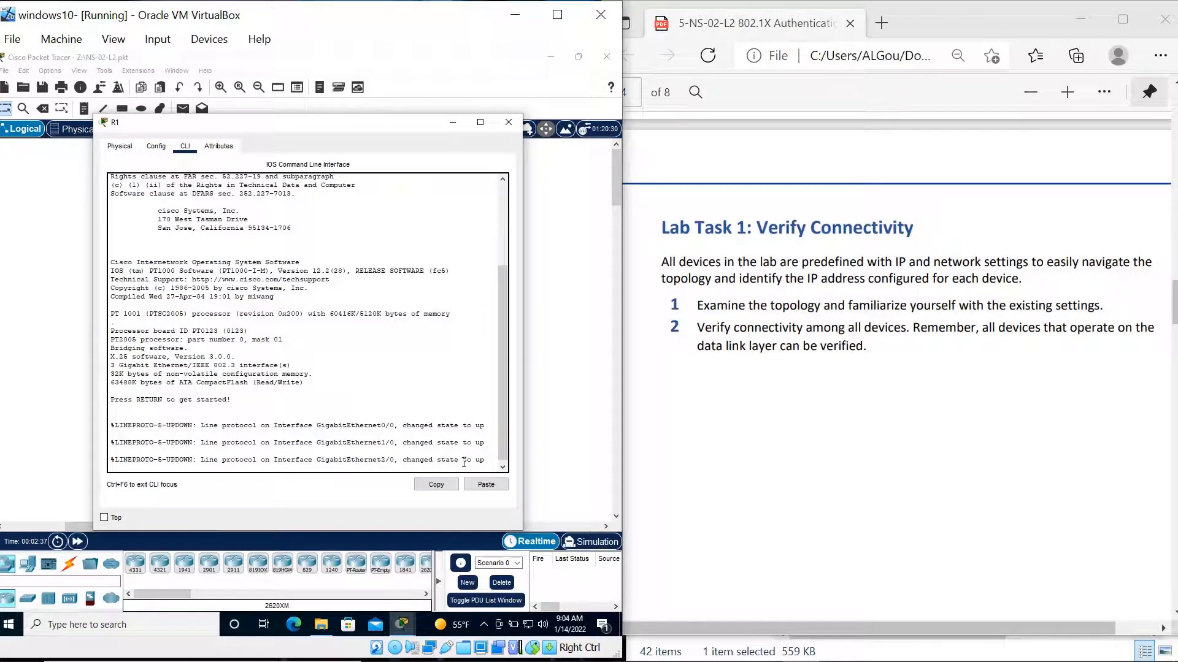
key(Return)
key(Return)
key(Return)
key(Return)
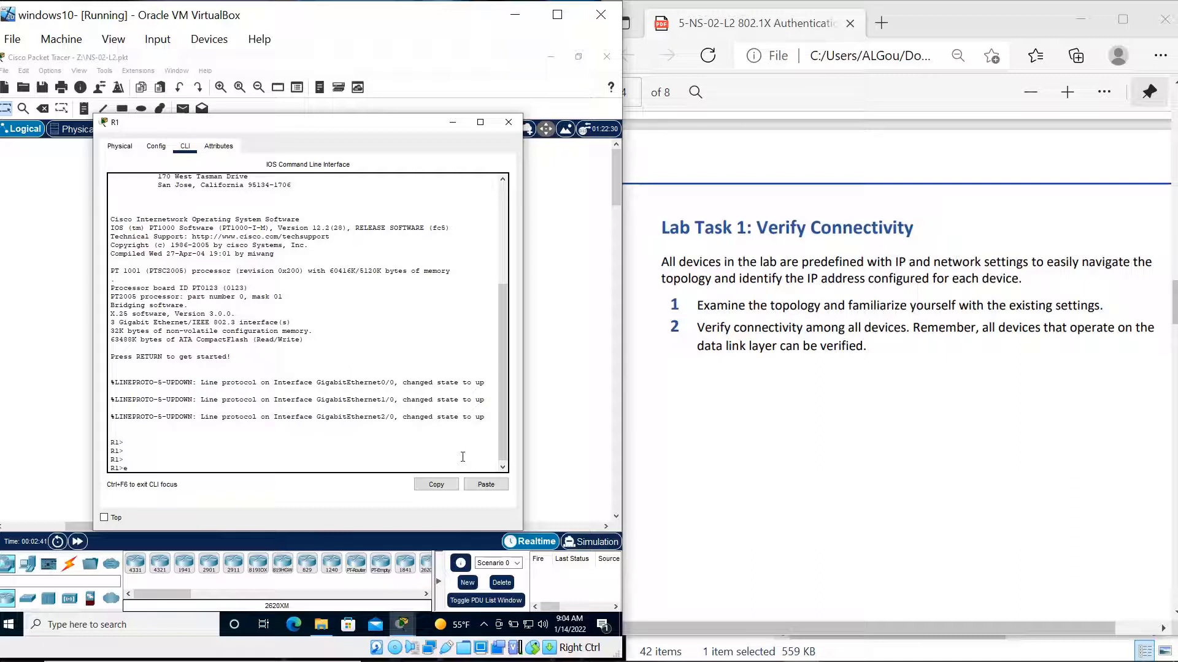
text(en)
key(Return)
Step: Run "show ip interface brief" on R1 to check its interface addresses and minimize the R1 window
text(sho)
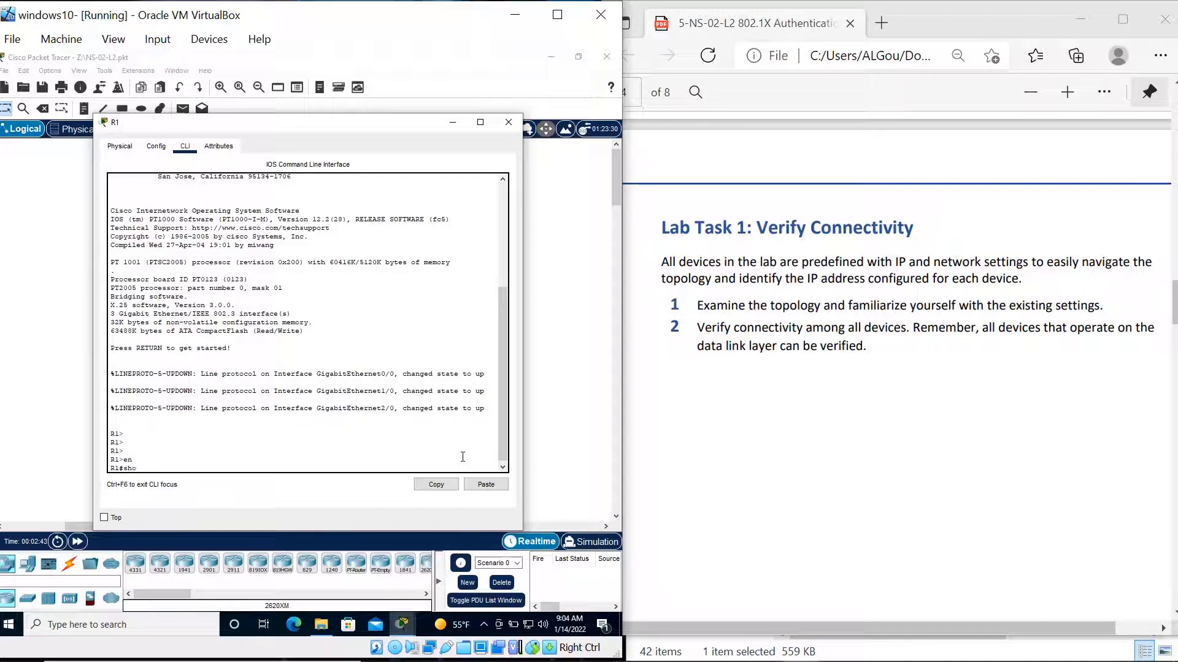
text(w ip interface brief)
key(Return)
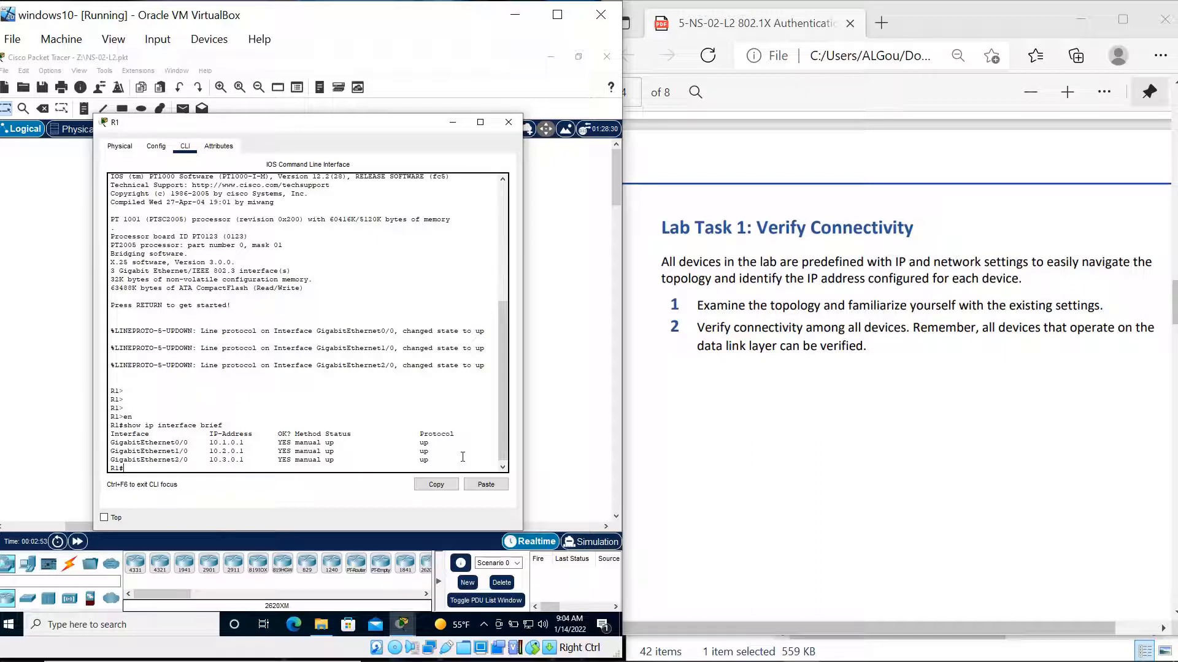
click(453, 123)
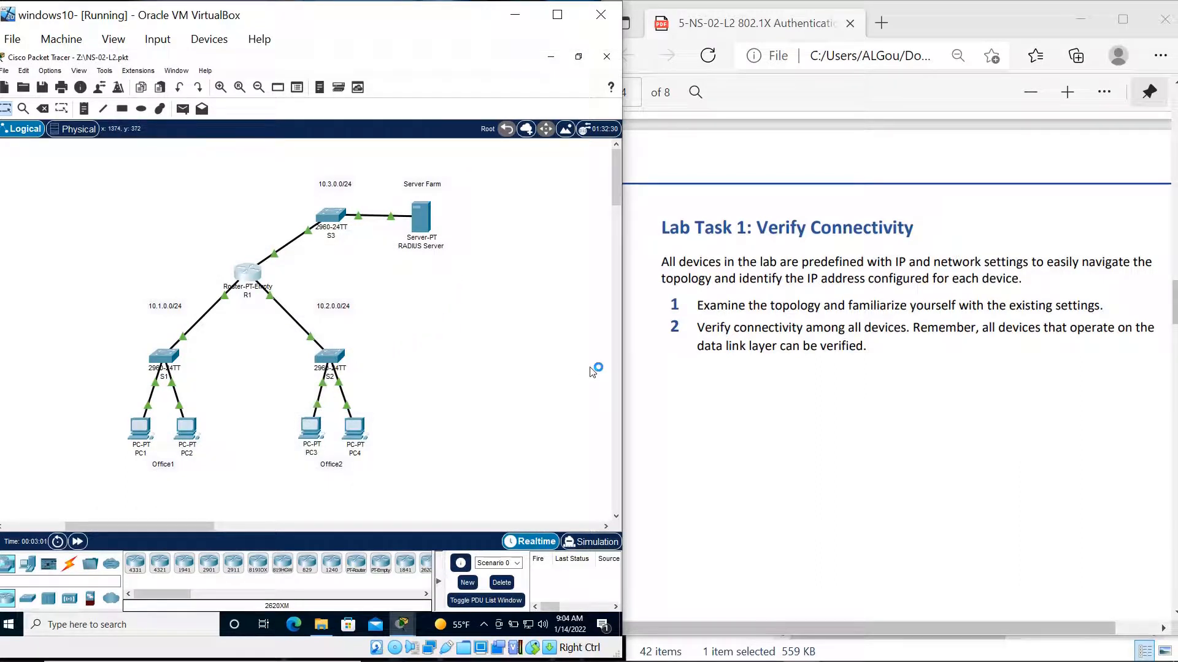
Step: Open the Command Prompt on PC1 and run "ipconfig" to display its IP settings
click(139, 427)
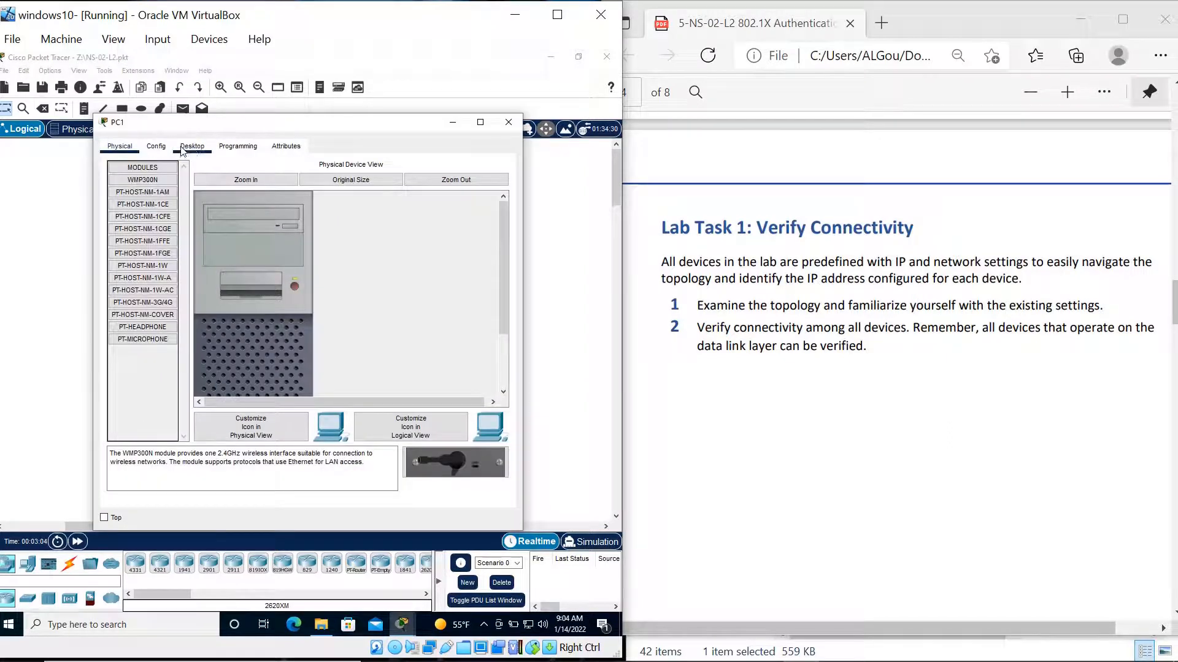
click(192, 147)
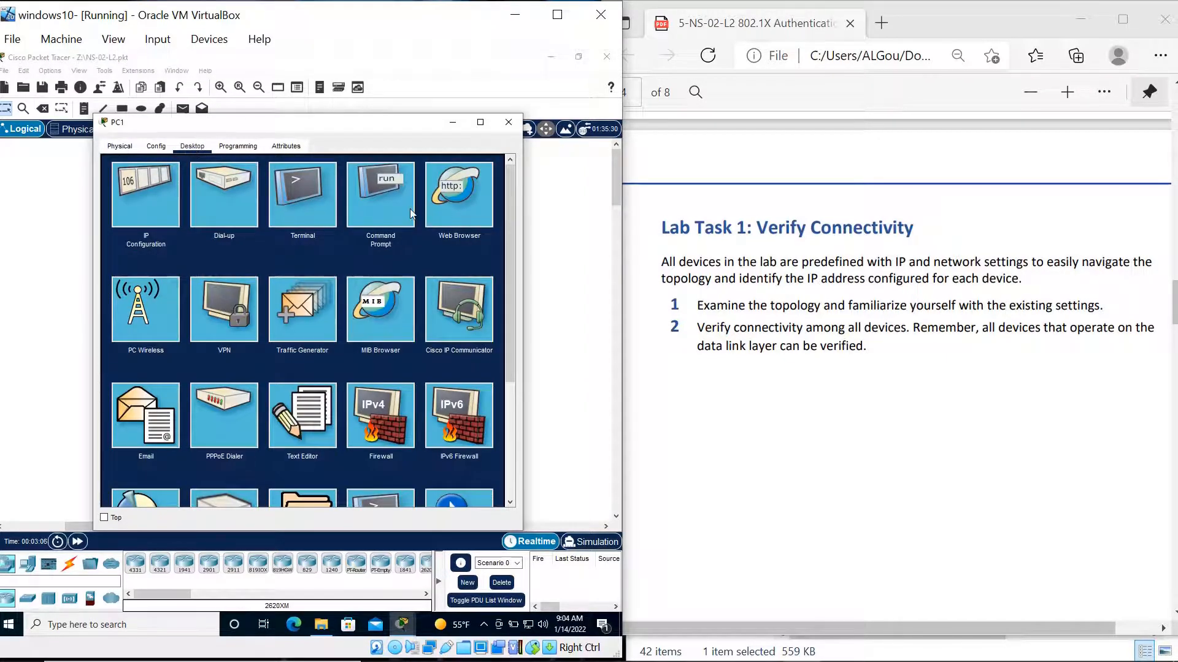
click(394, 209)
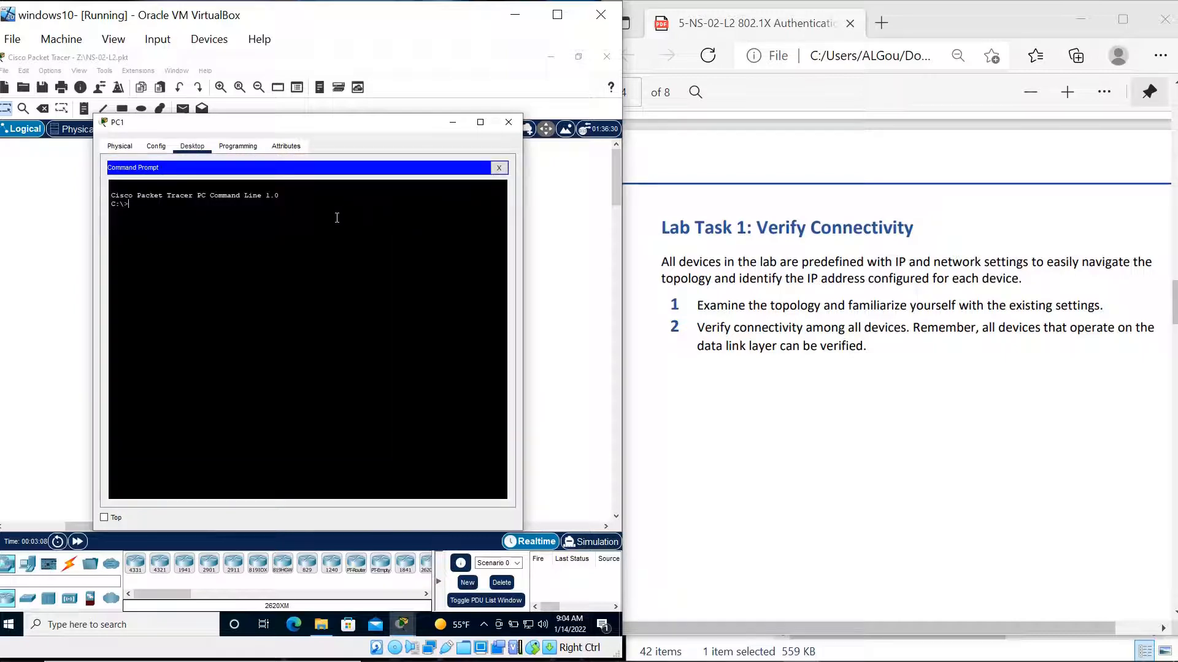
text(ipconfig)
key(Return)
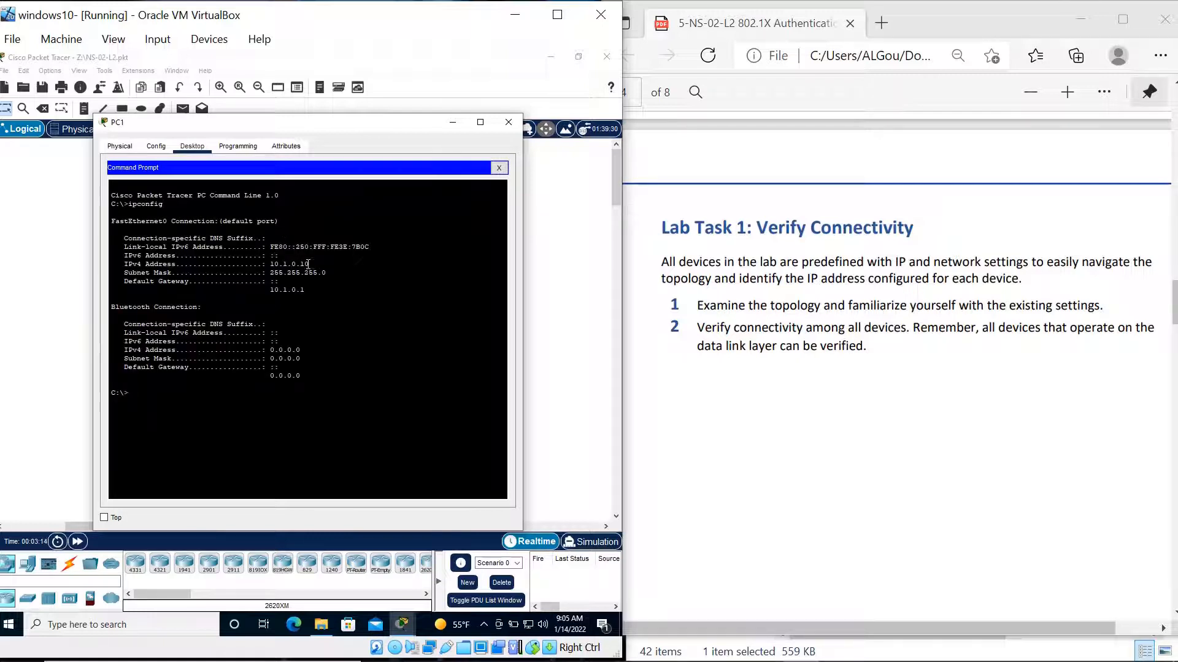
Step: Copy PC1's IPv4 address from the ipconfig output, then enlarge and minimize the PC1 window
drag(308, 264, 272, 267)
right_click(271, 266)
click(293, 270)
drag(98, 233, 5, 234)
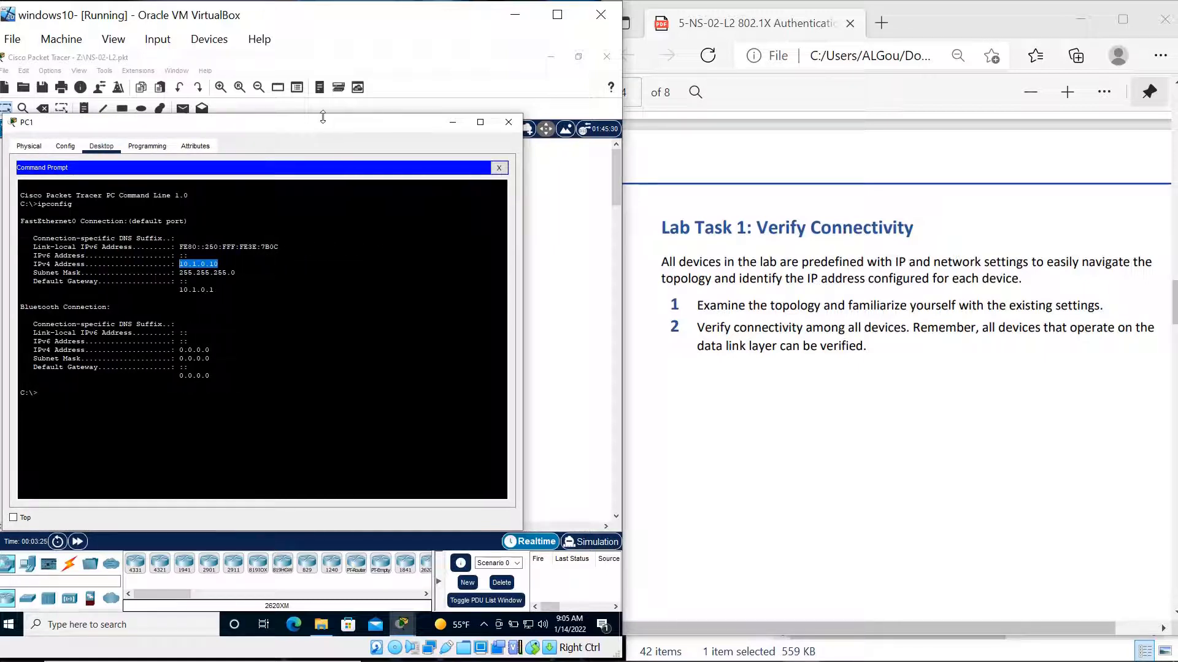
drag(322, 120, 371, 9)
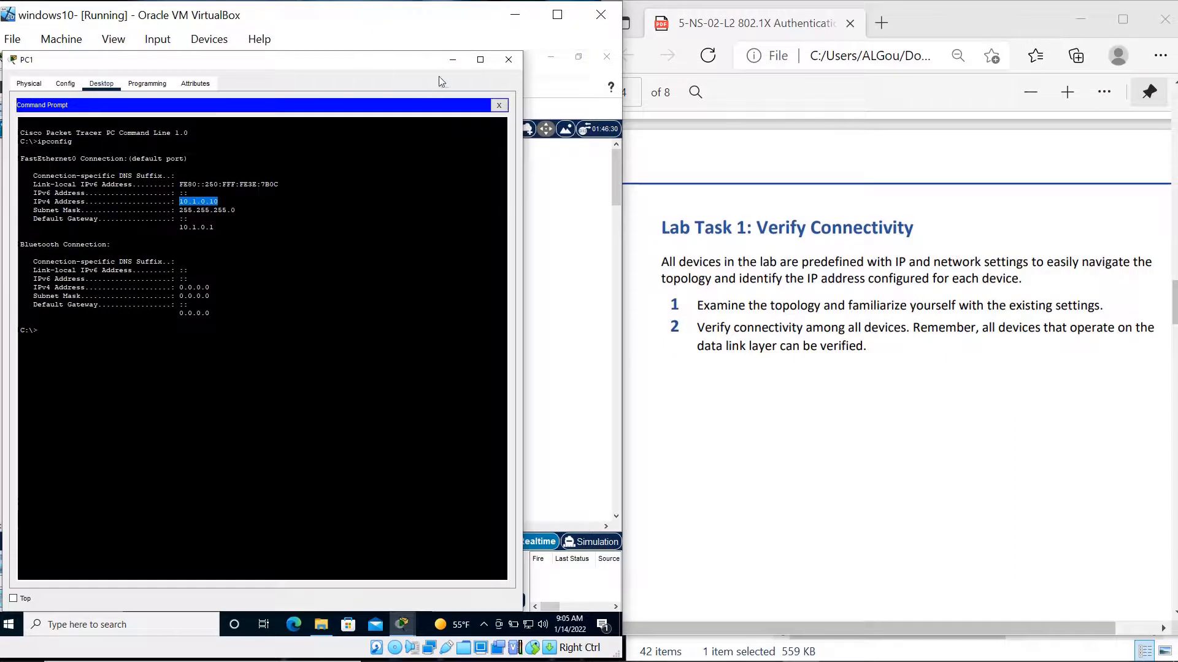
drag(522, 178, 600, 191)
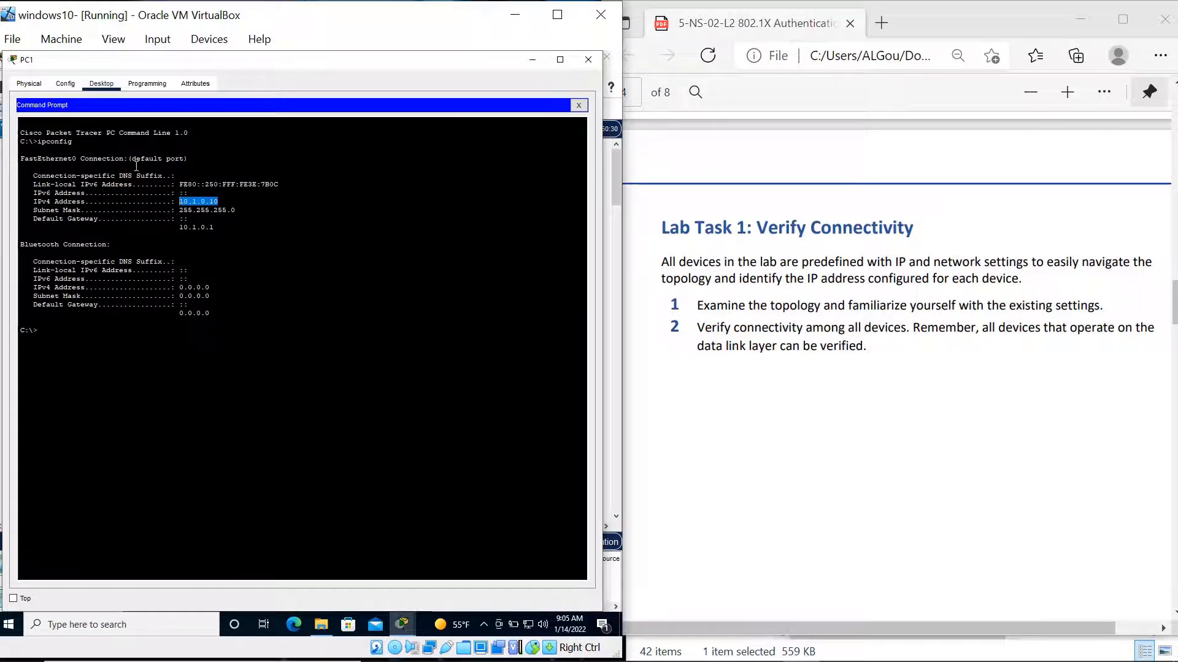
click(533, 61)
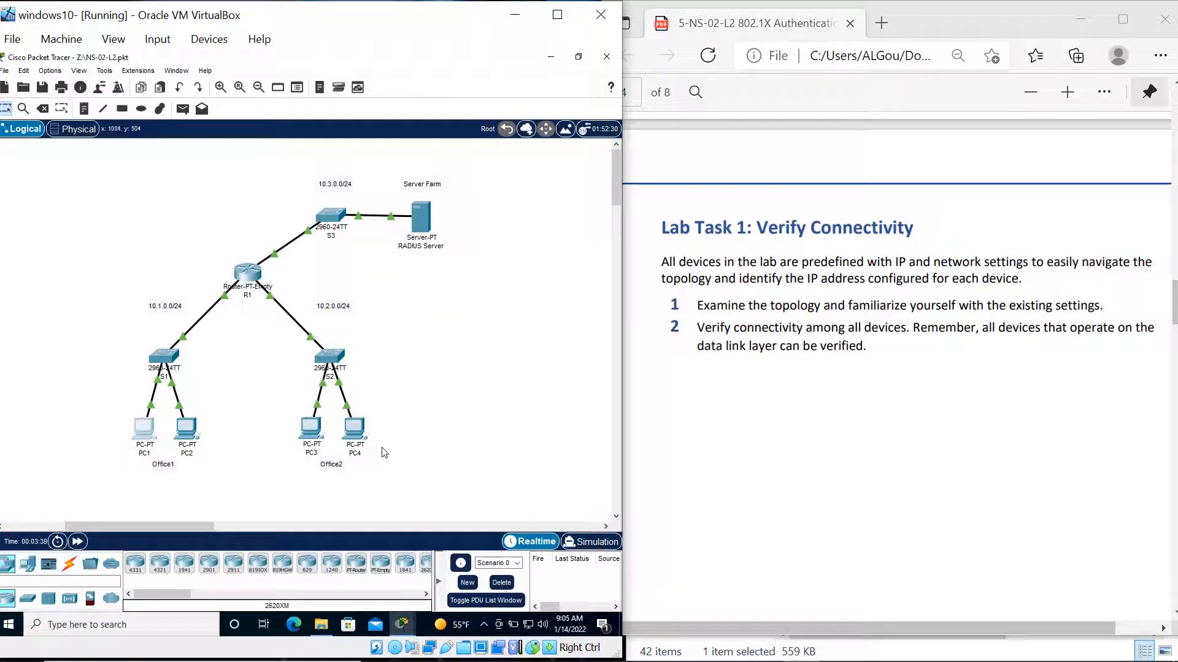
Step: Open the Command Prompt on PC4 and run "ipconfig" to display its IP settings
click(357, 433)
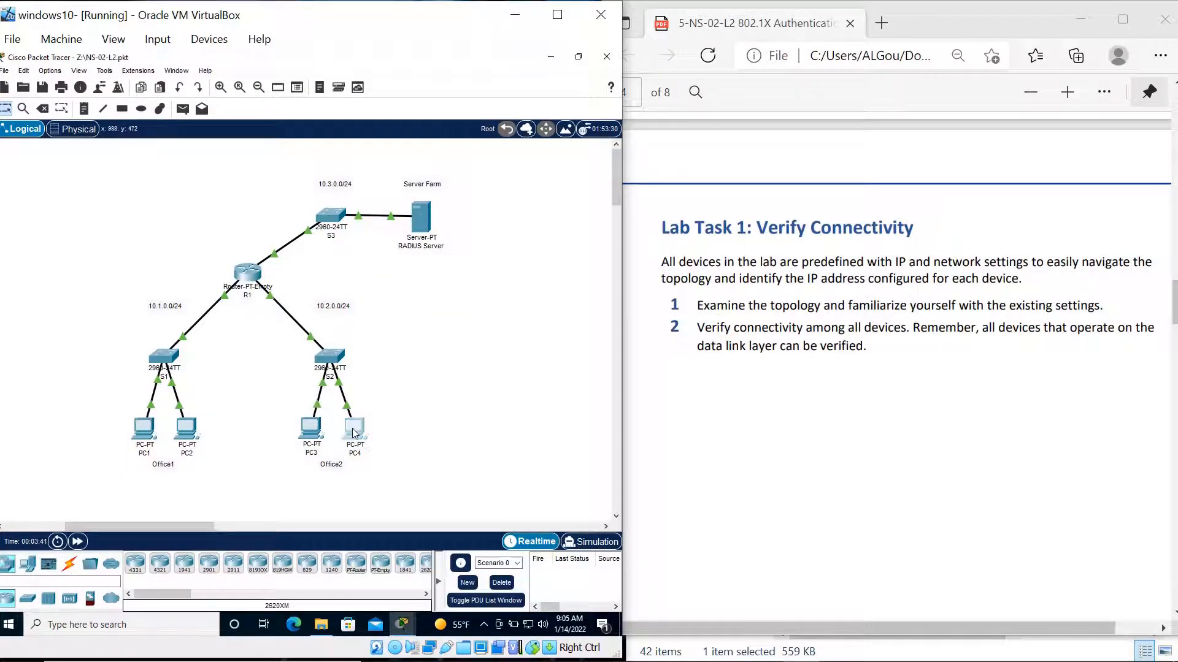
click(197, 150)
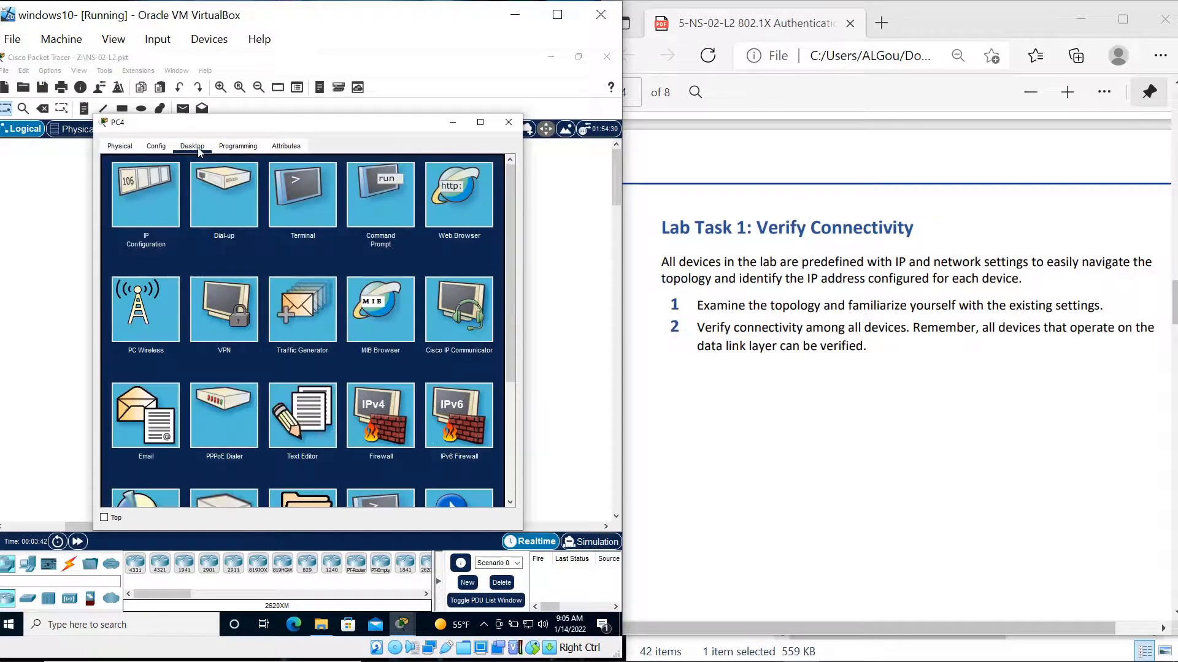
click(355, 190)
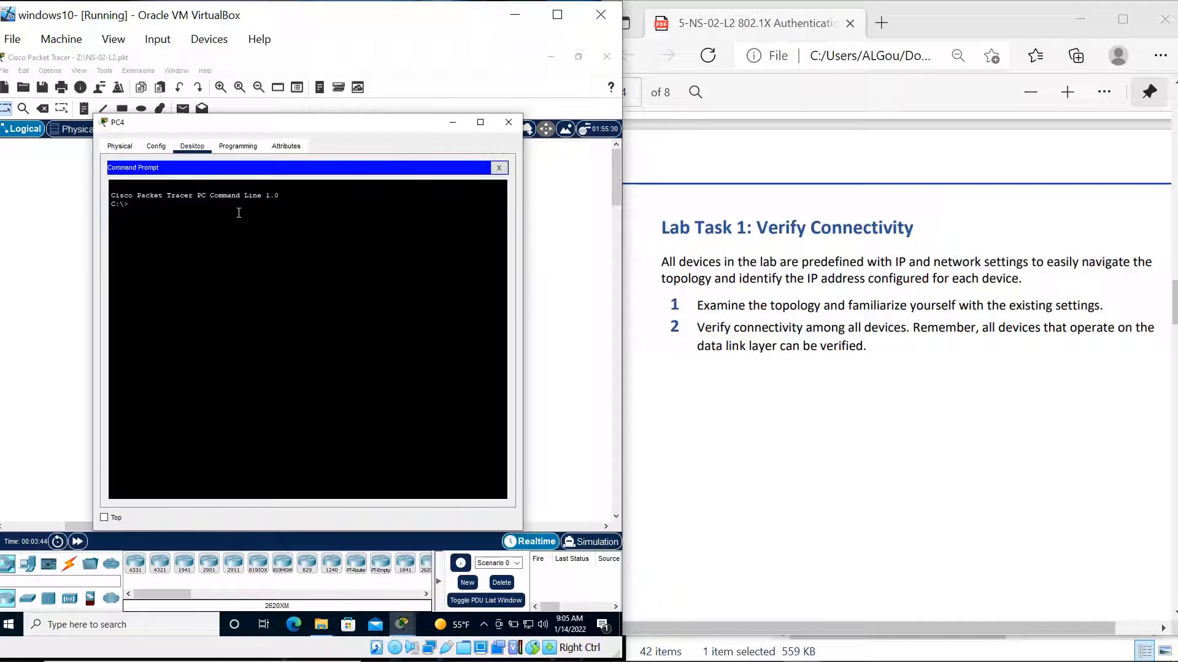
text(ipconfig)
key(Return)
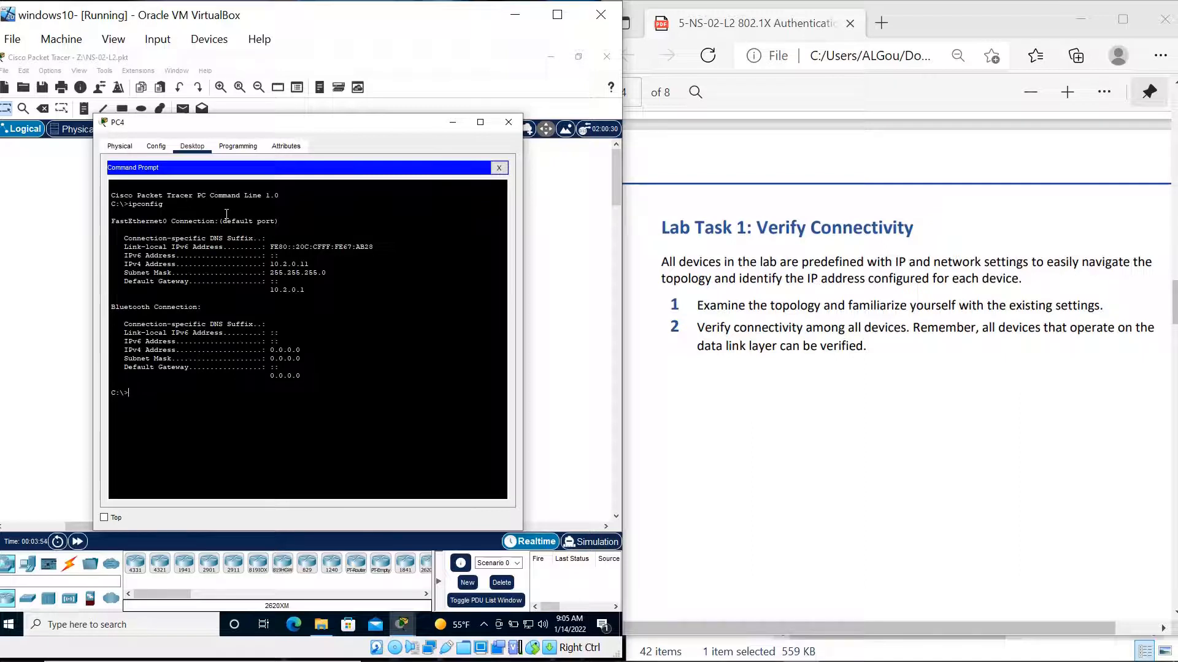
Step: Test connectivity from PC4 to PC1 by running "ping 10.1.0.10" three times
text(ing)
right_click(173, 398)
key(Return)
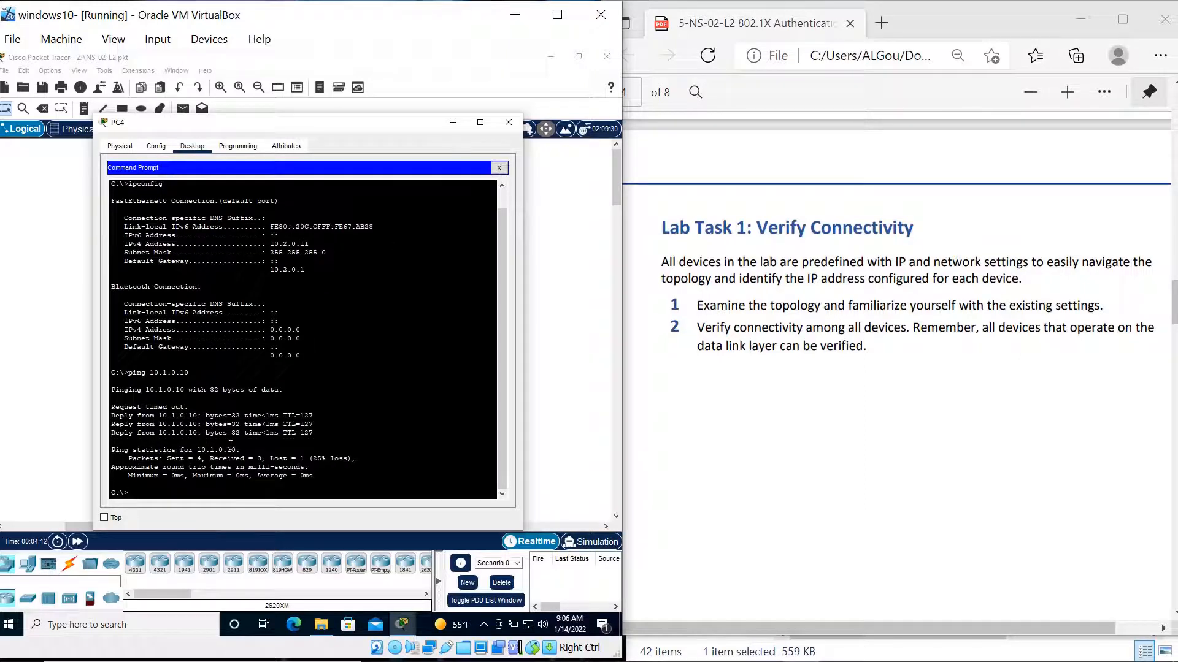
drag(93, 376, 5, 375)
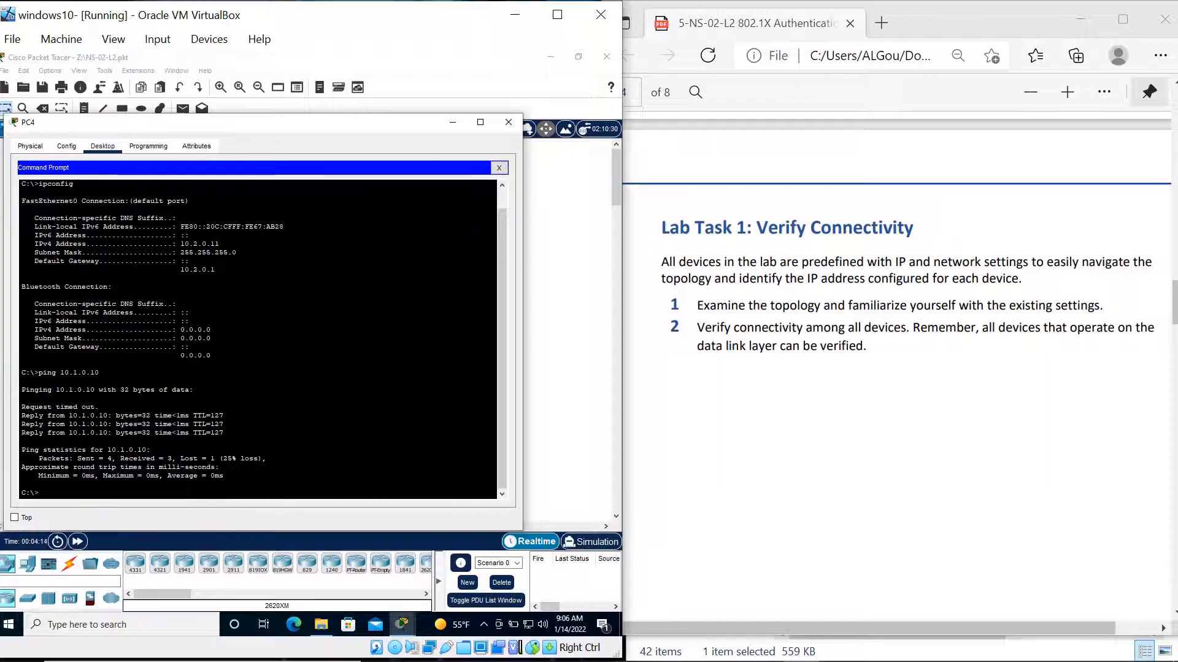
key(Up)
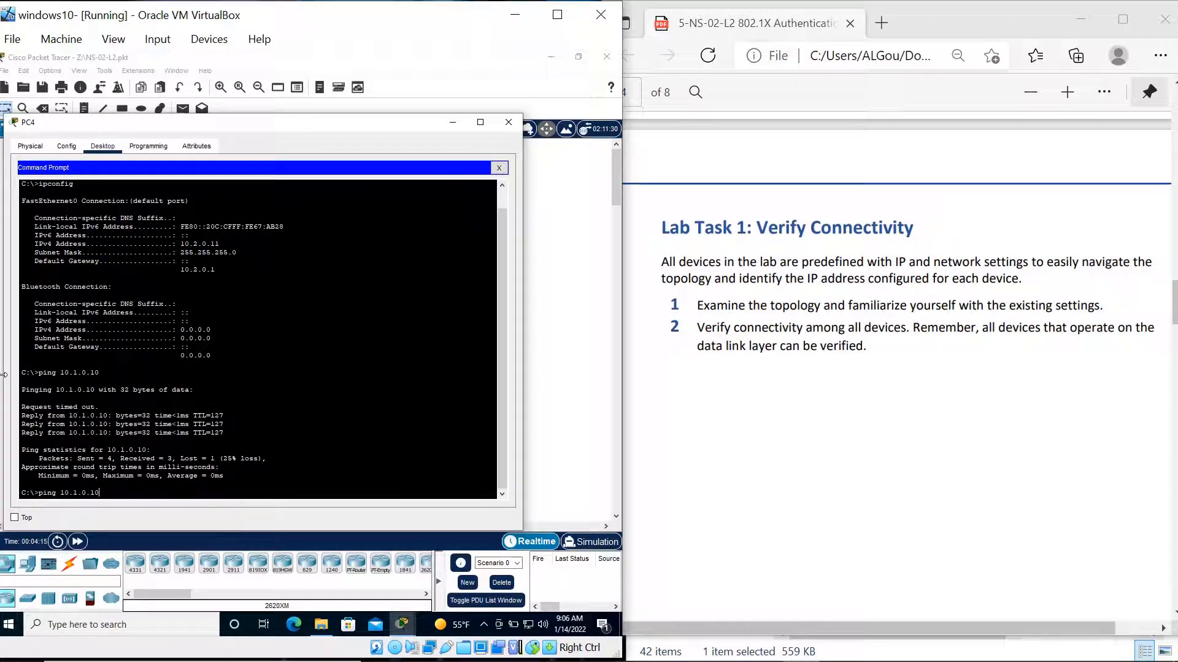
key(Return)
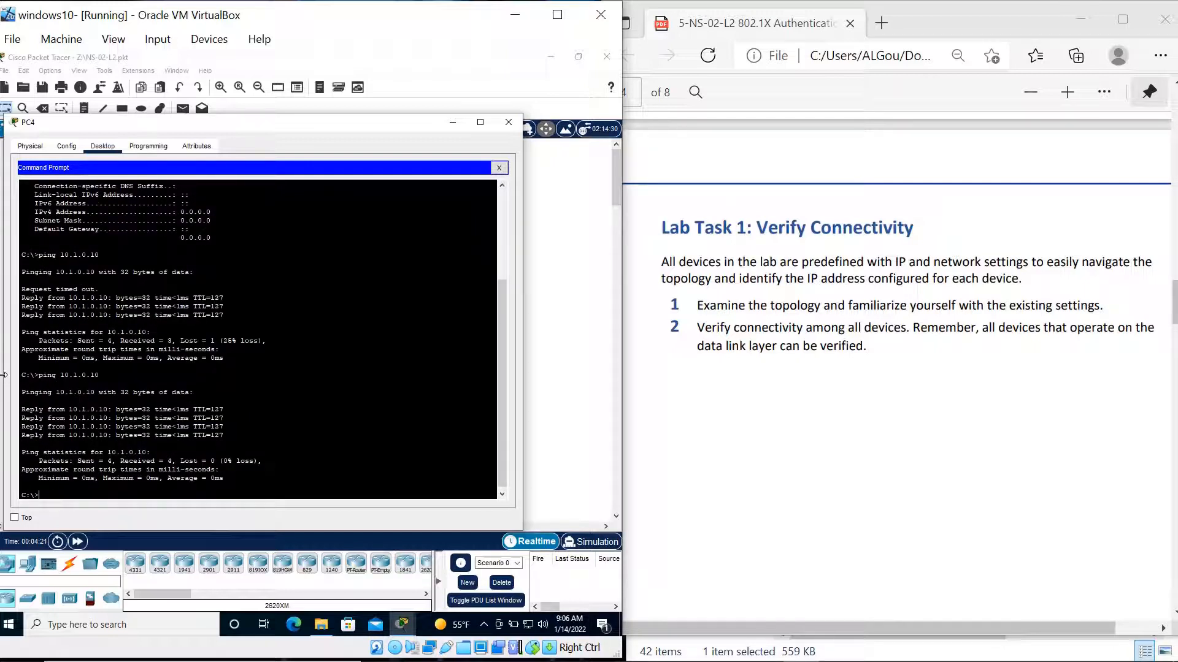
key(Up)
key(Return)
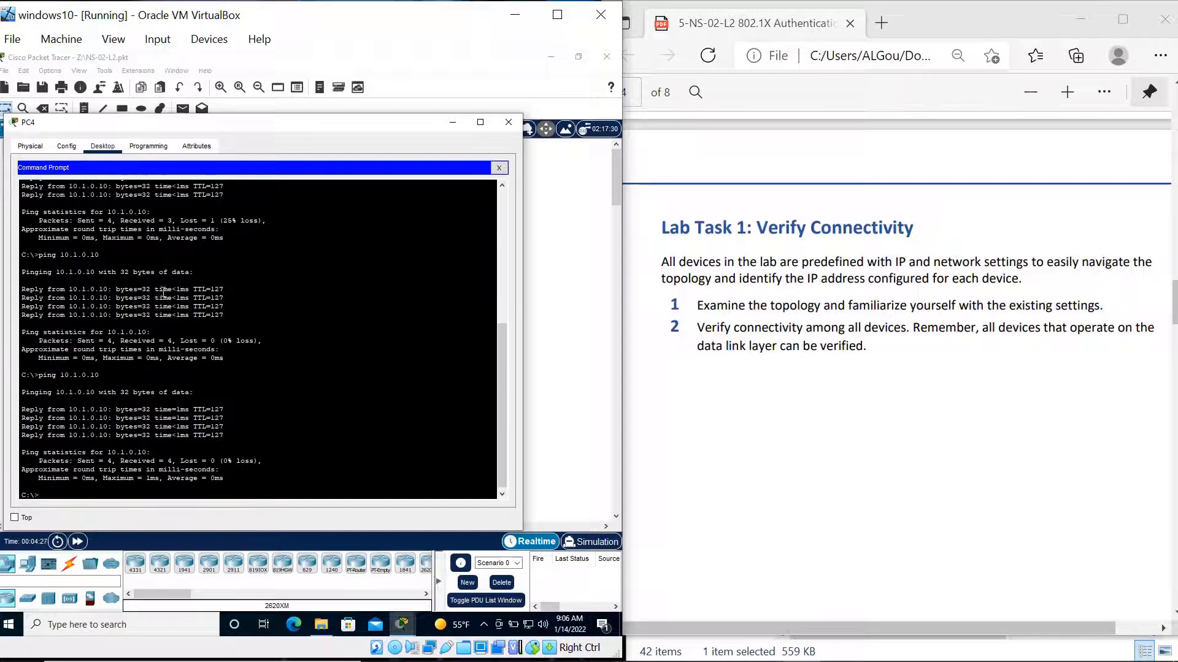
Step: Copy PC4's IPv4 address from its earlier ipconfig output and minimize the PC4 window
scroll(164, 299, up, 5)
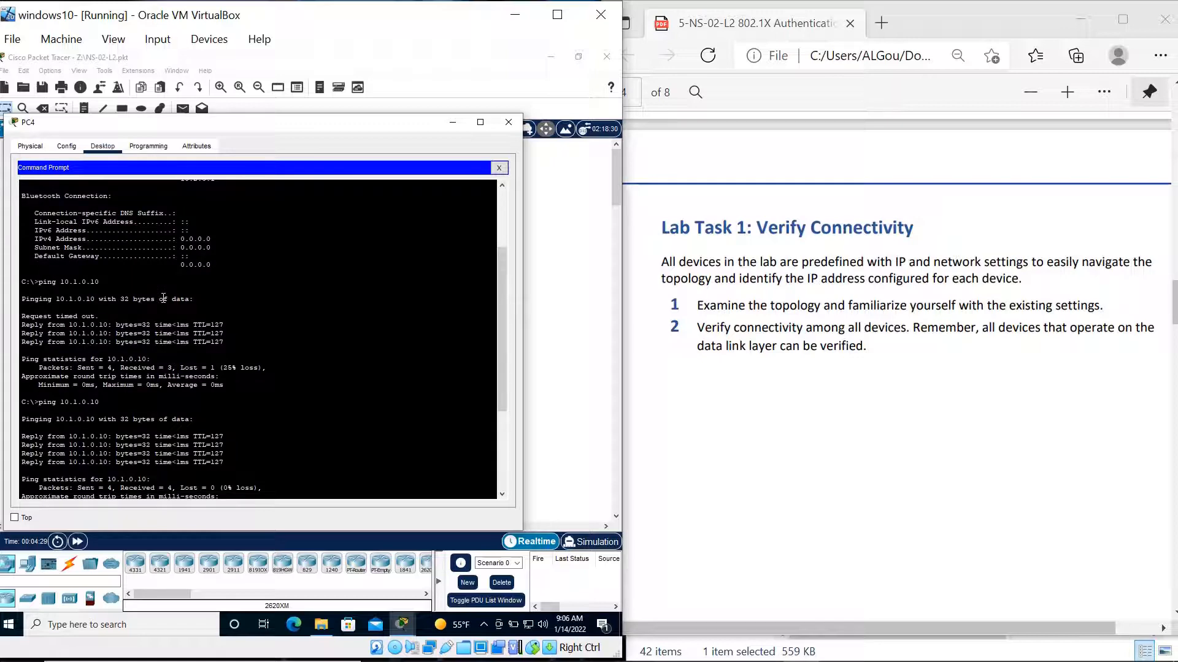
scroll(164, 298, up, 5)
drag(190, 259, 221, 264)
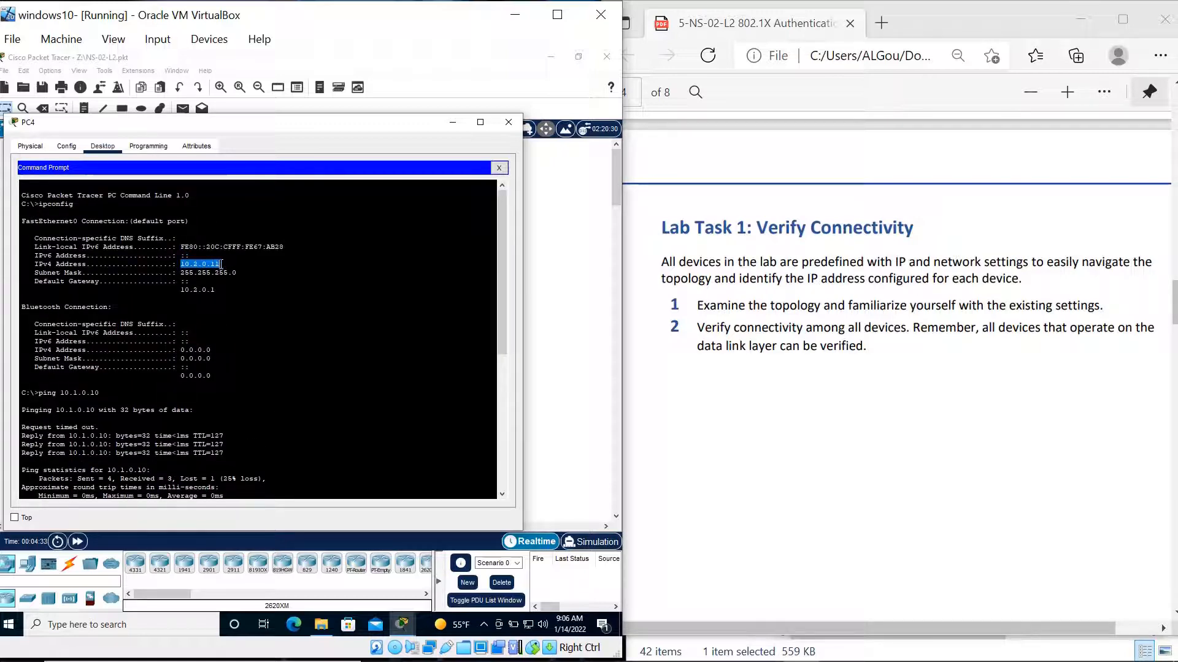
right_click(221, 264)
click(222, 267)
click(452, 124)
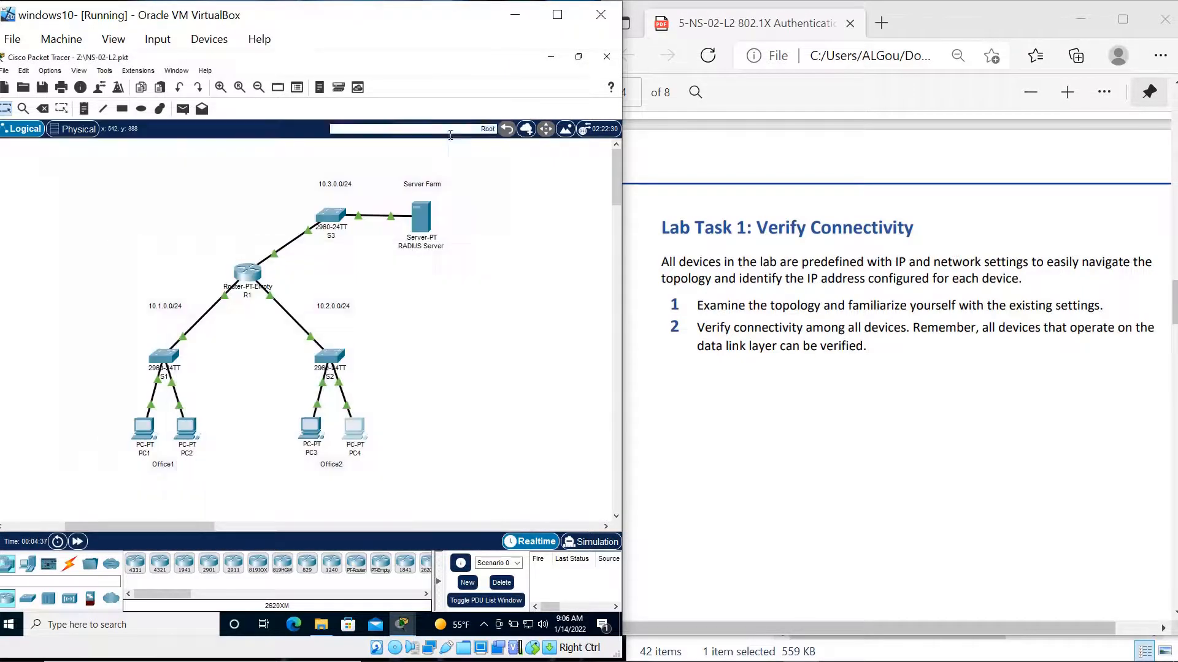
Step: Reopen the command line of switch S3 and bring up an empty prompt below the interface list
drag(364, 457, 294, 484)
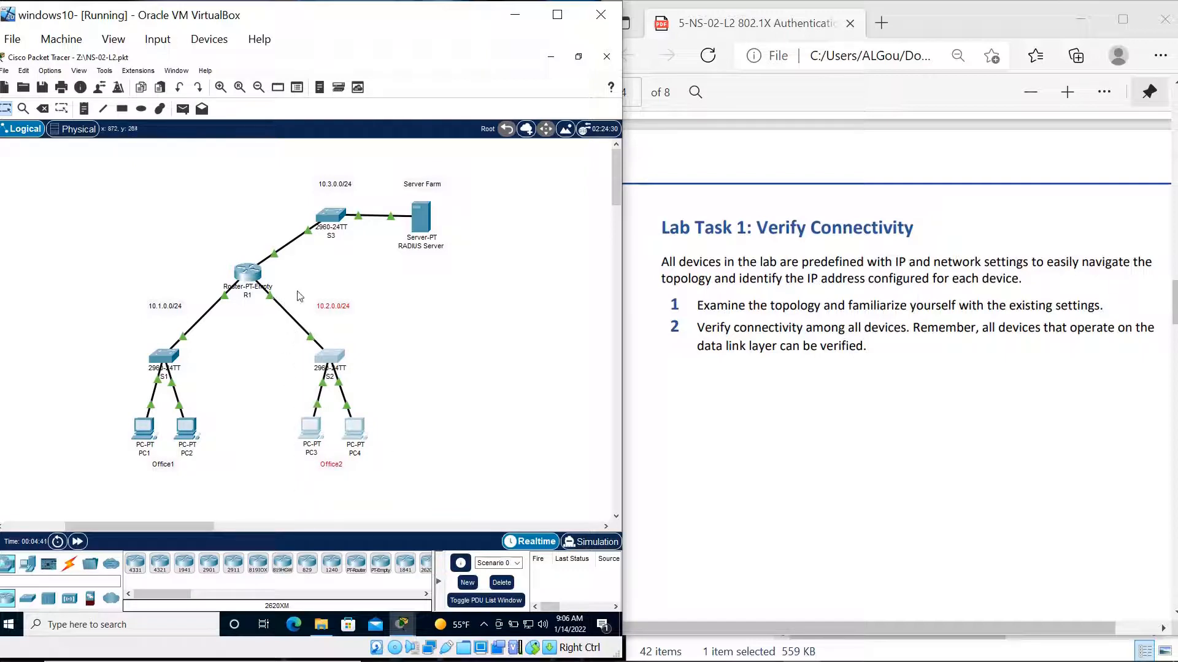
click(341, 219)
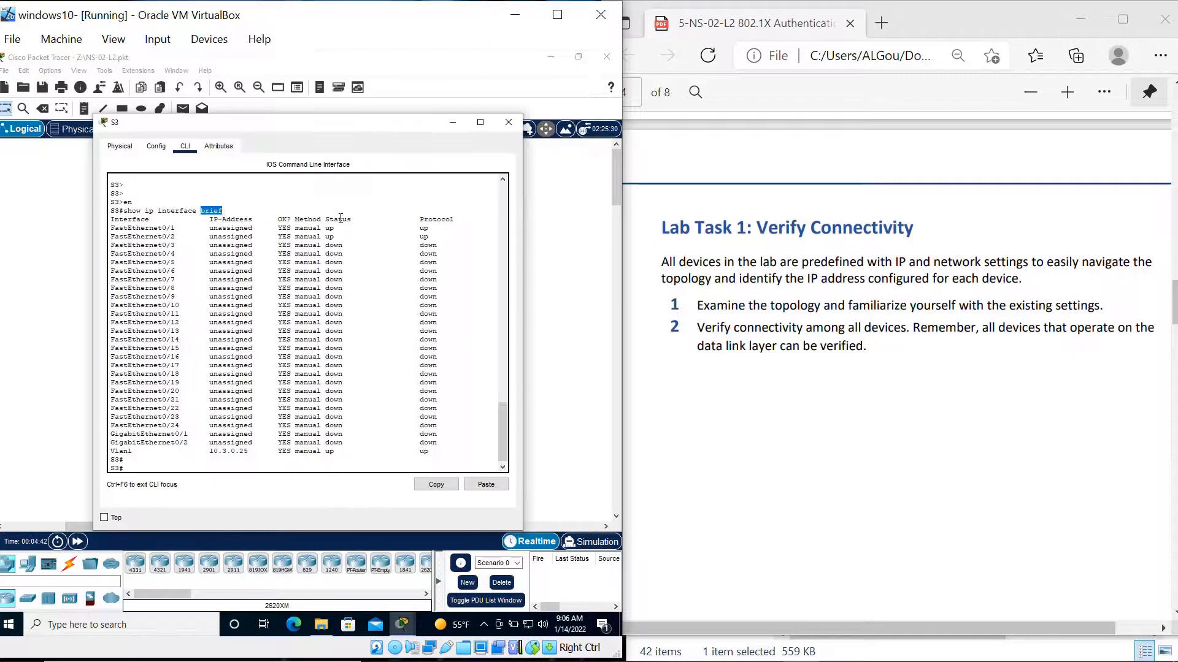
click(452, 123)
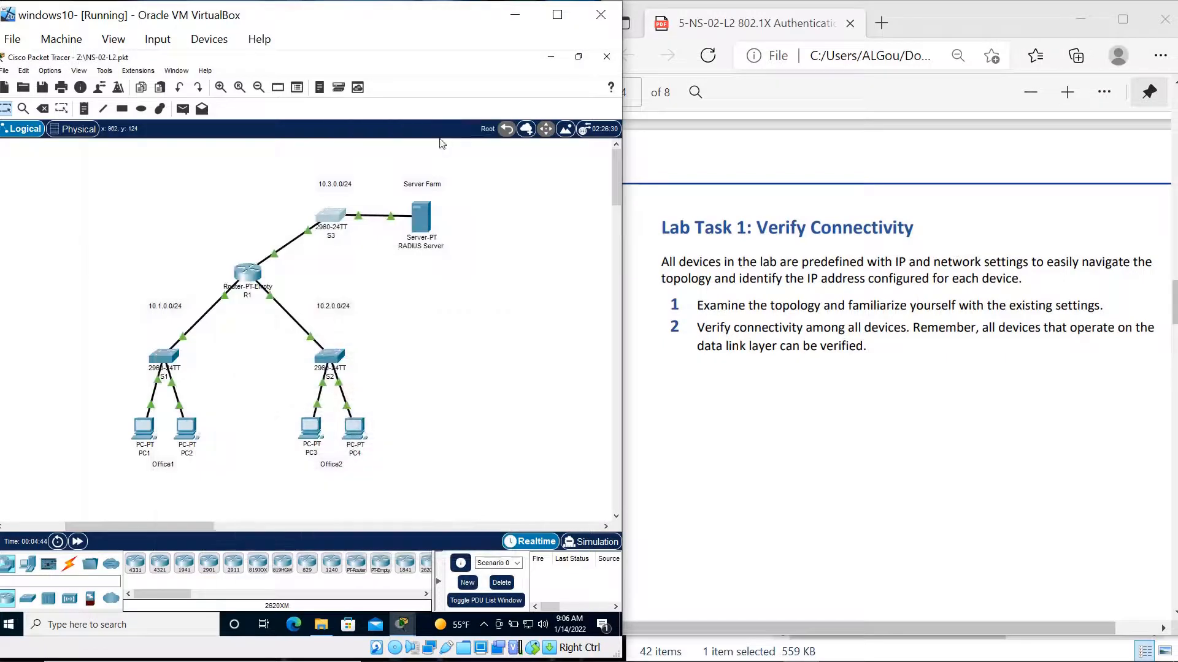
click(338, 214)
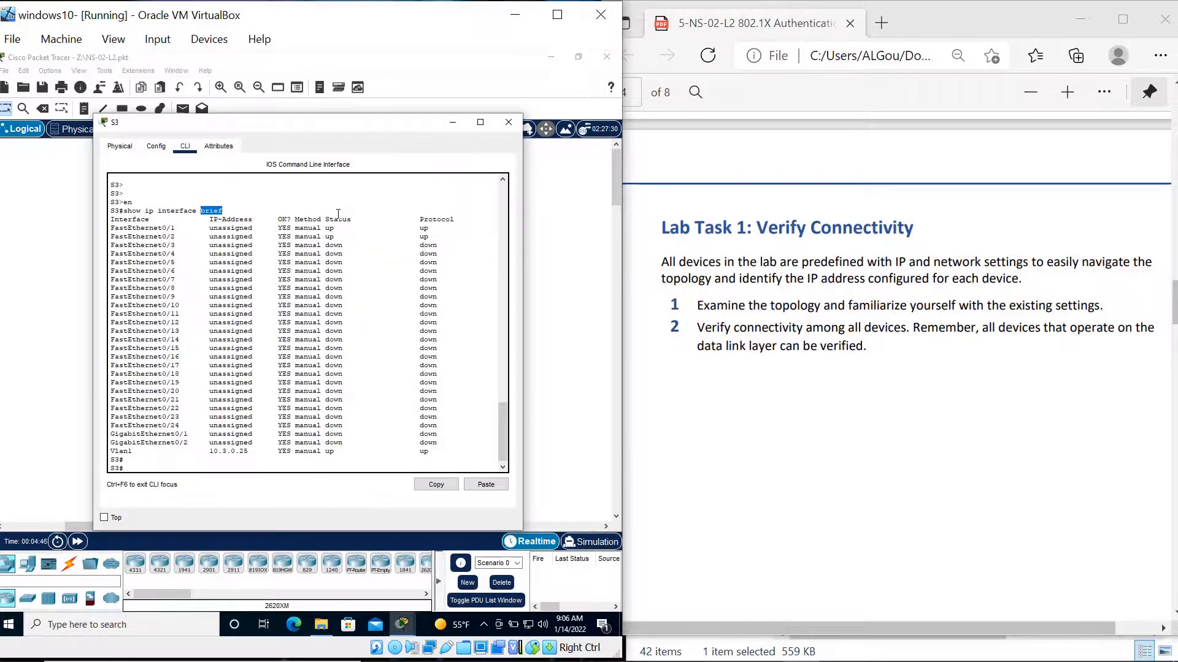
click(158, 466)
key(Return)
key(Return)
key(Return)
key(Return)
key(Return)
Step: Test connectivity from S3 to PC4 by running "ping 10.2.0.11" three times, and minimize the S3 window
text(p)
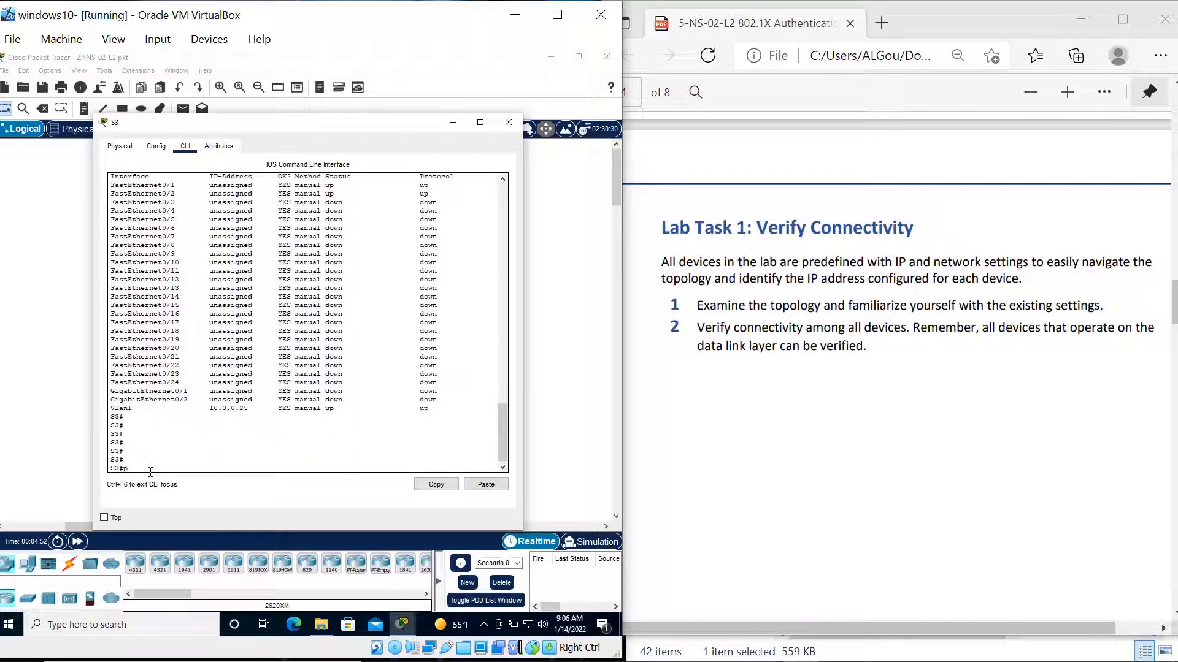
text(ing)
right_click(158, 469)
click(184, 489)
key(Return)
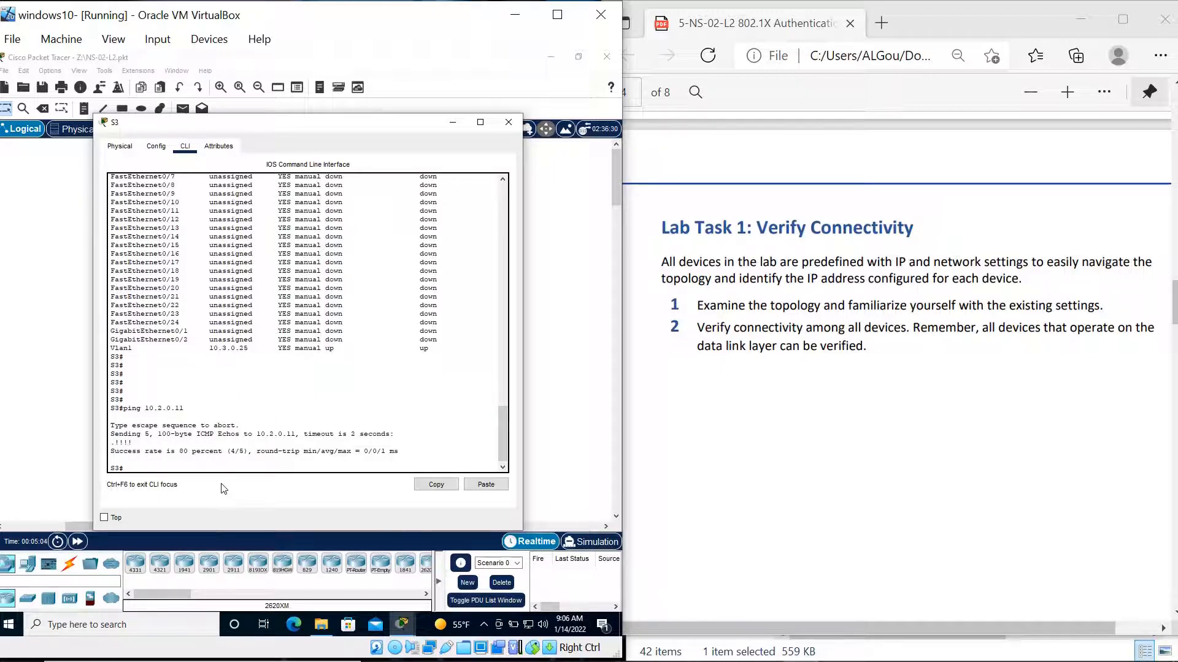
key(Up)
key(Return)
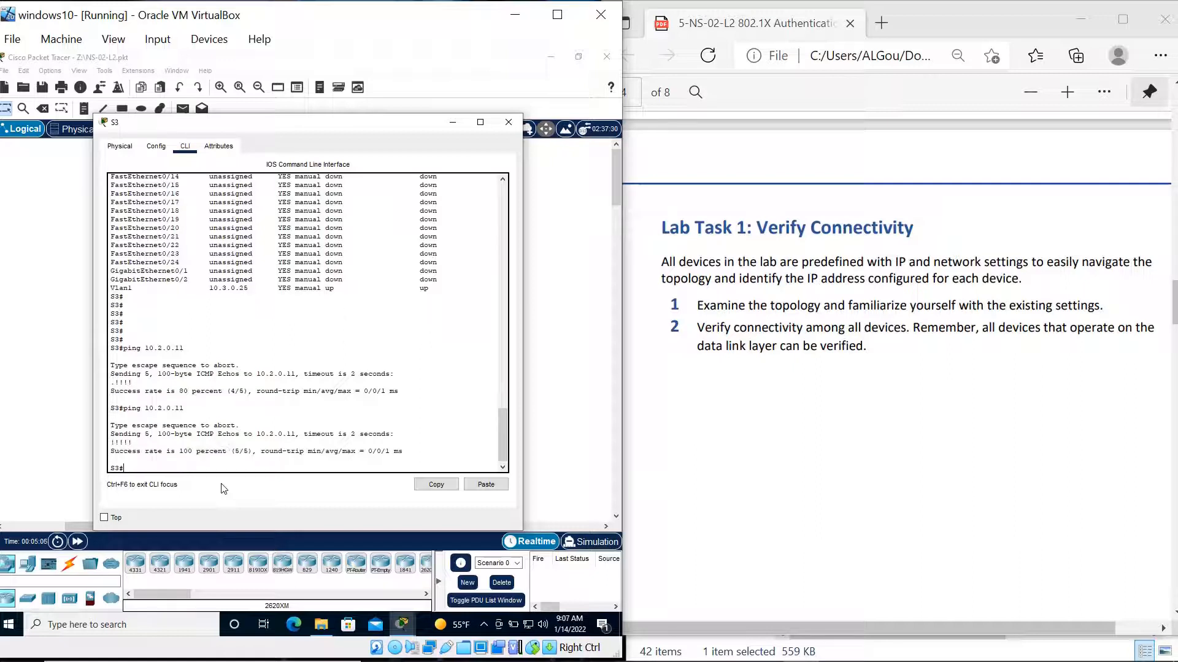
key(Up)
key(Return)
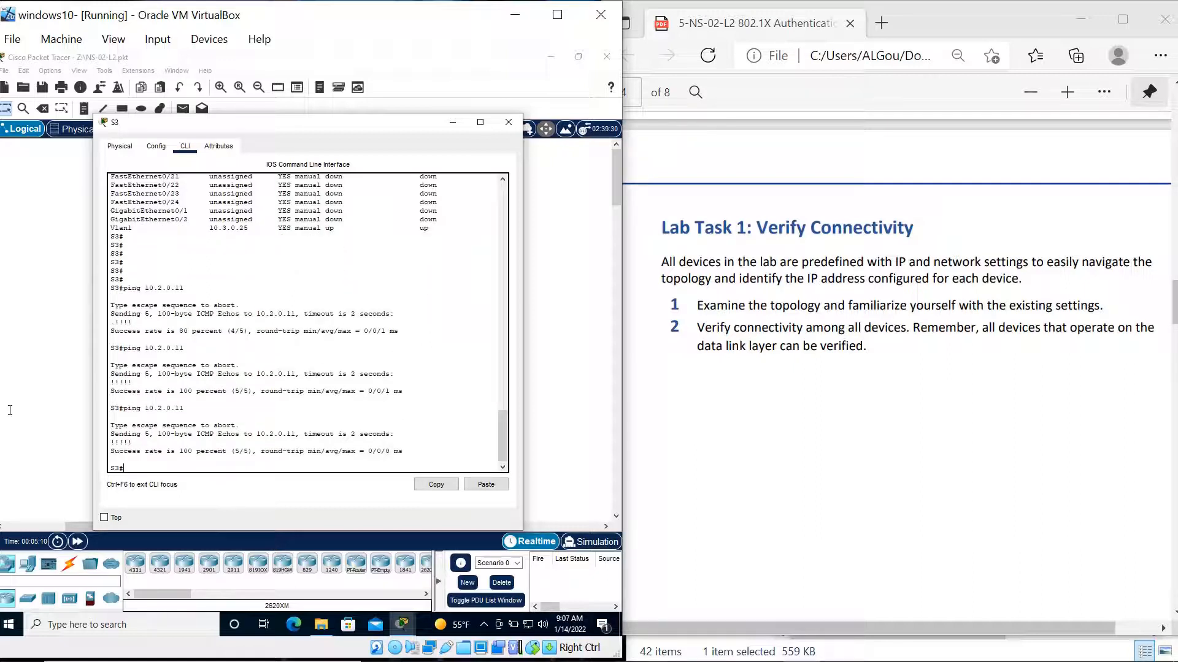
click(452, 123)
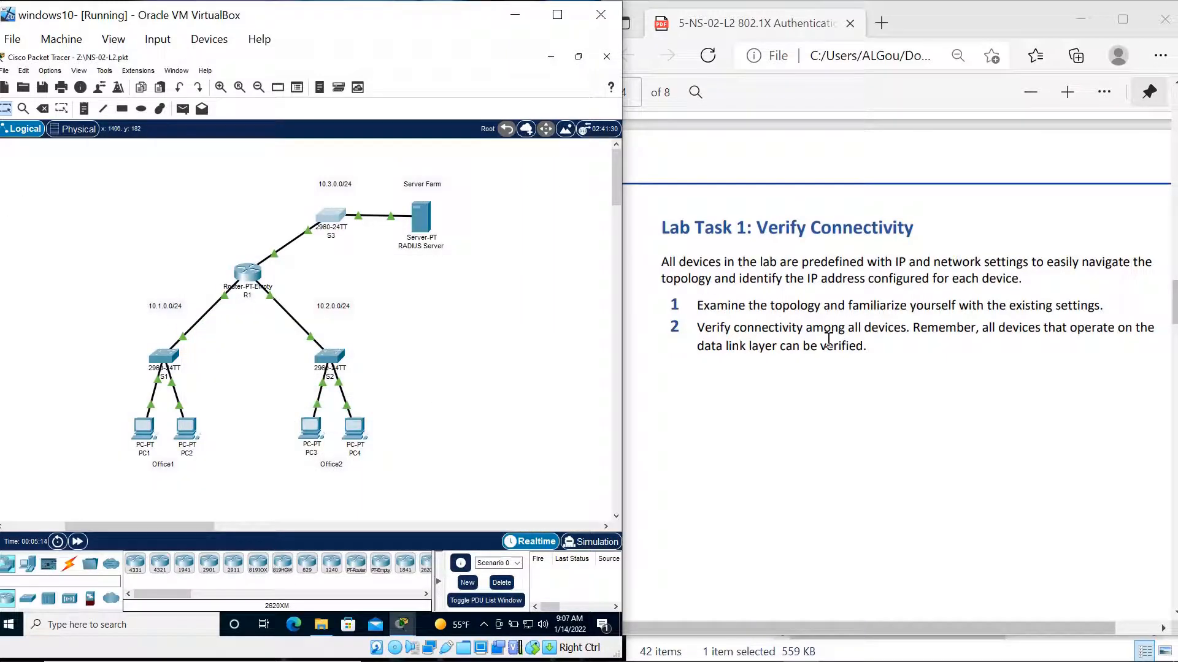
Step: Read Lab Task 2 in the instructions and open the AAA service settings of the RADIUS Server
scroll(828, 339, down, 10)
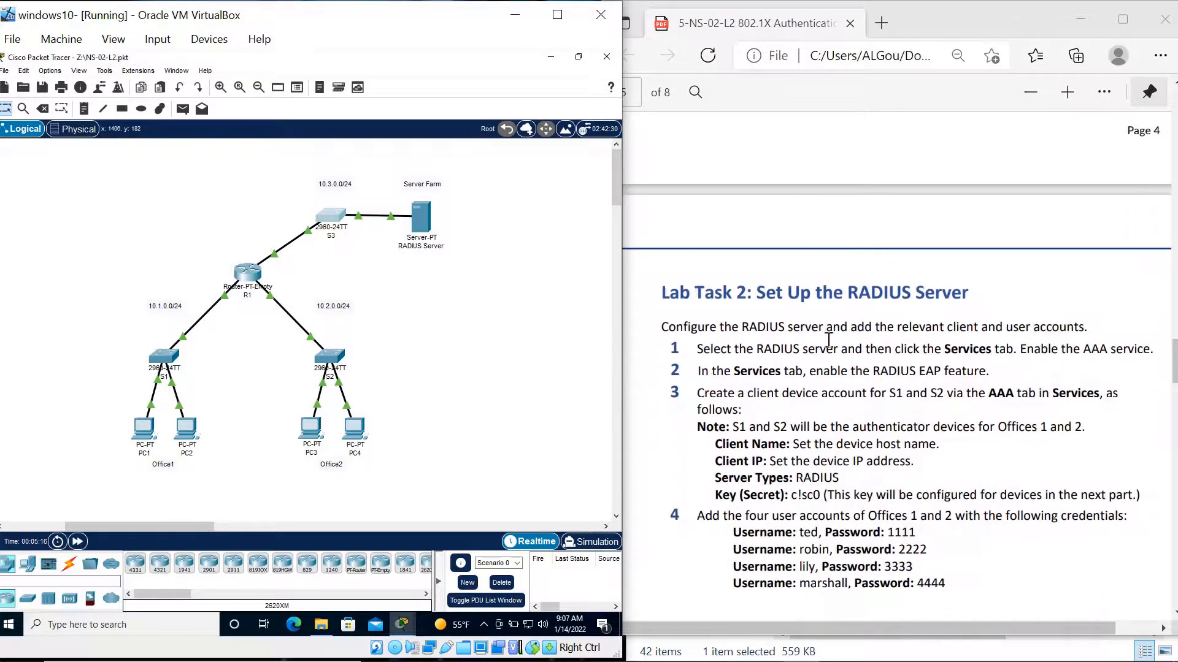
scroll(828, 340, down, 3)
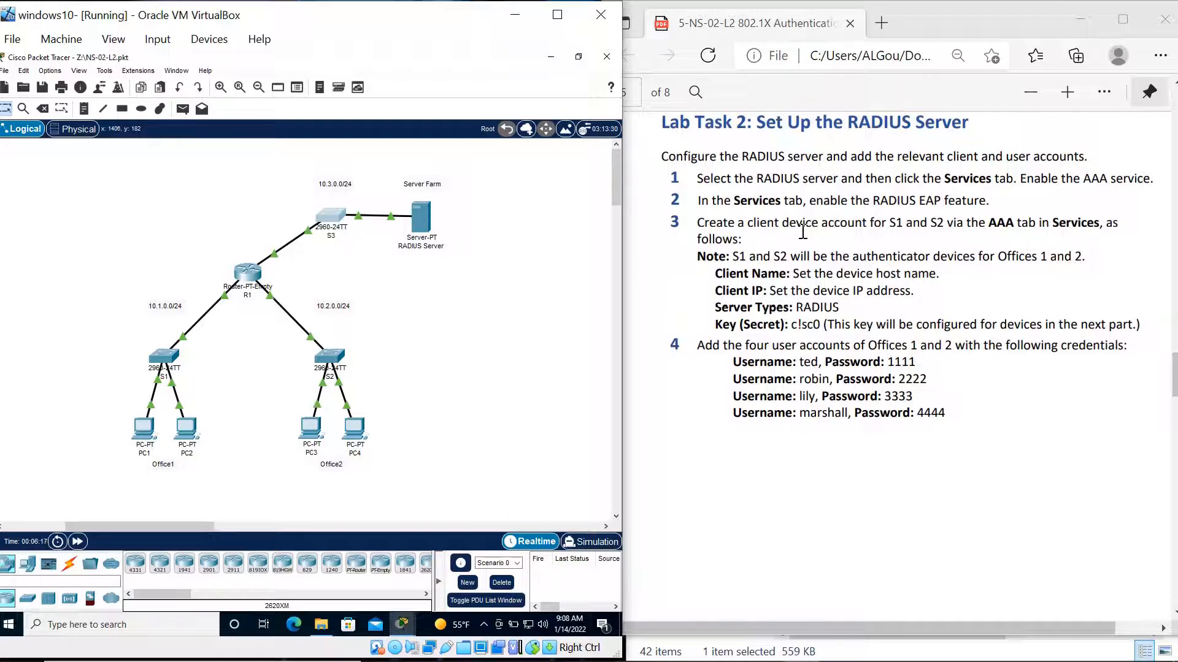
scroll(802, 231, up, 1)
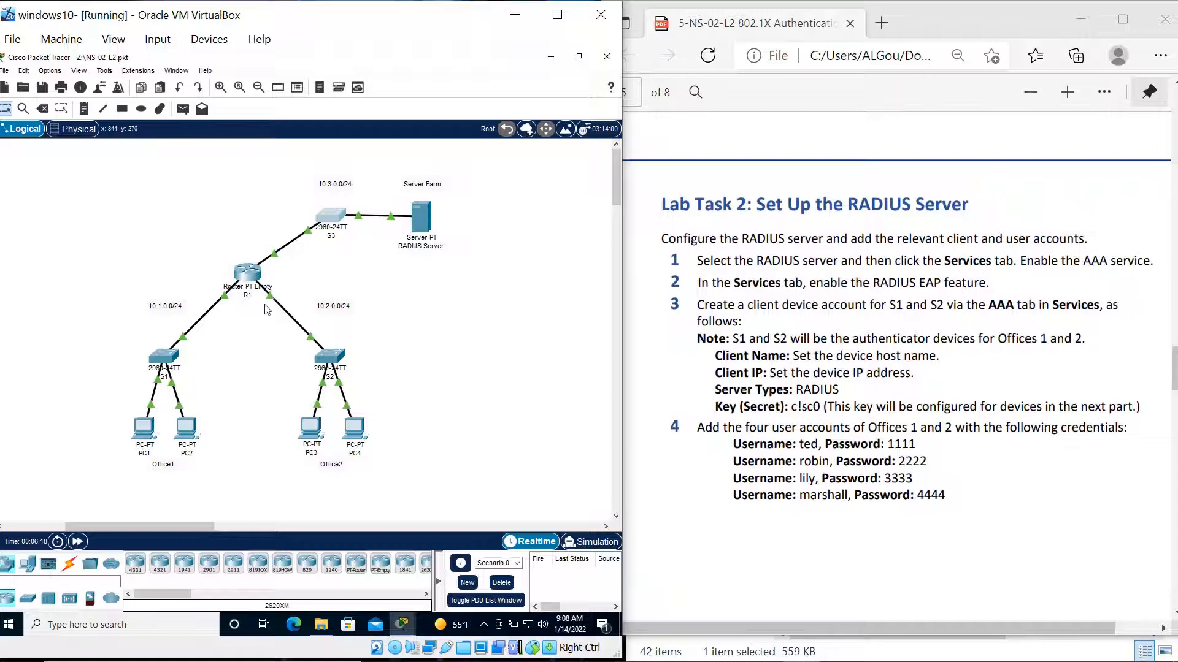
click(416, 220)
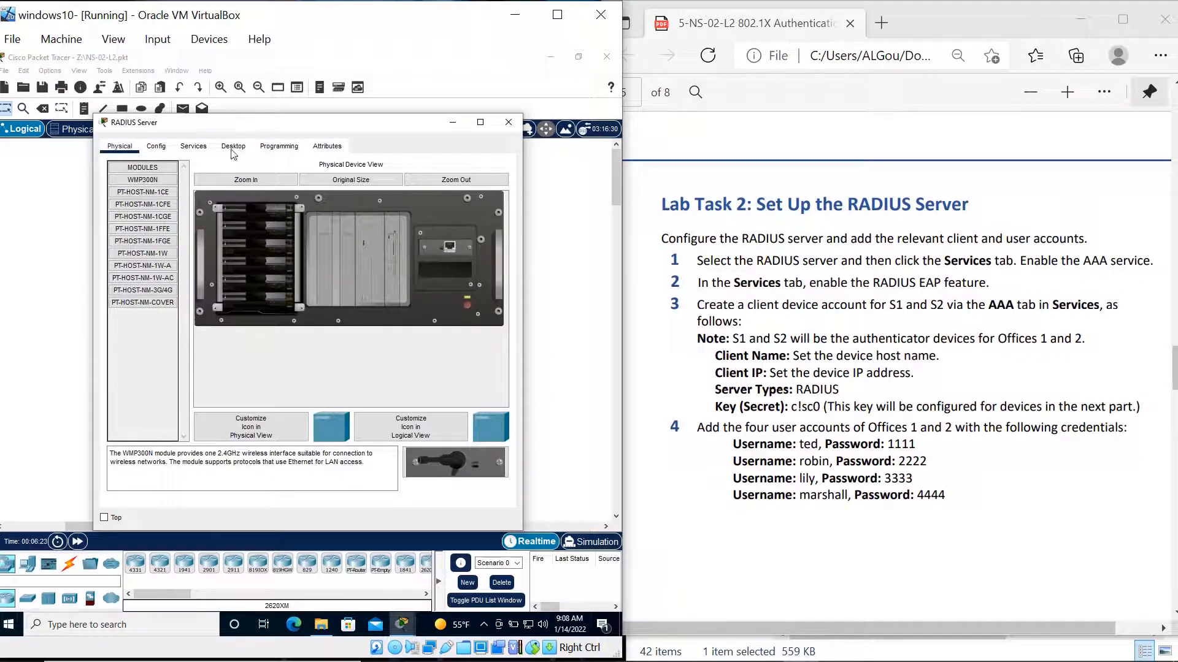
click(184, 150)
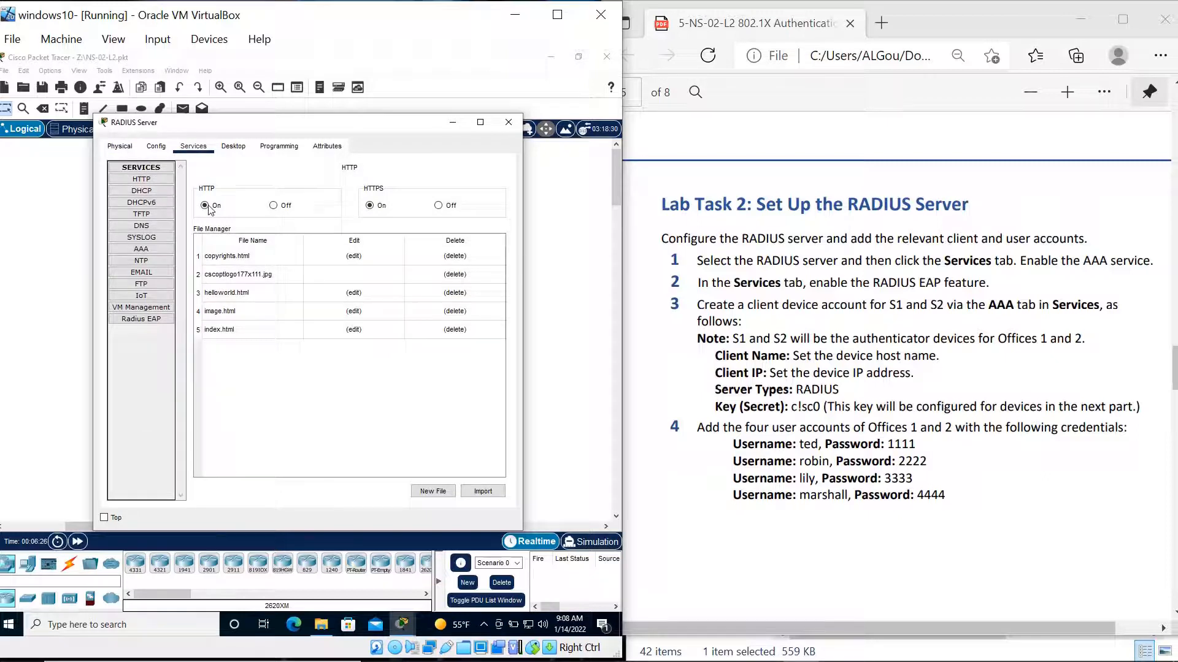
click(153, 249)
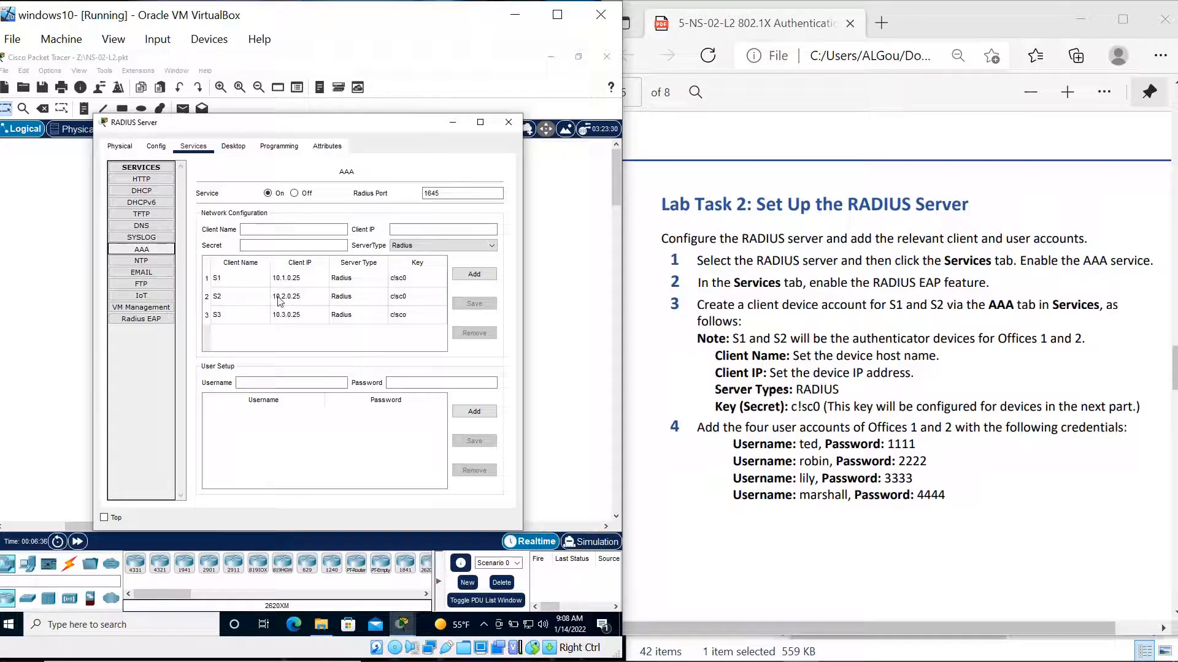
Step: Remove the existing S1, S2 and S3 client entries from the AAA network configuration
click(293, 284)
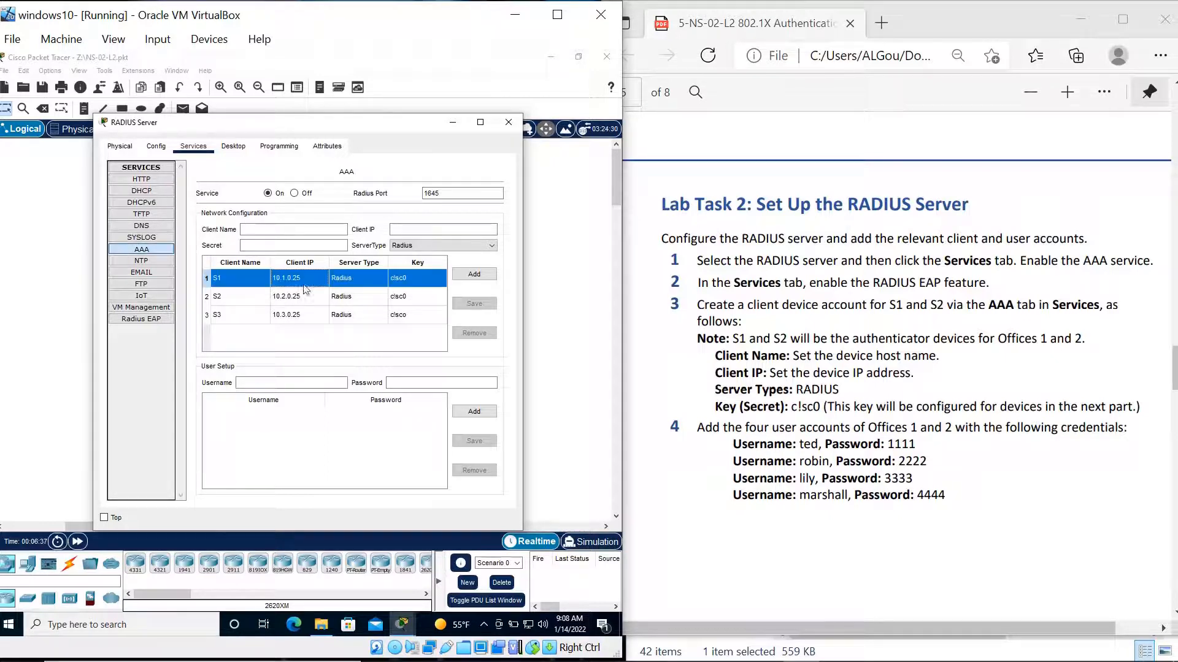
click(474, 333)
click(415, 285)
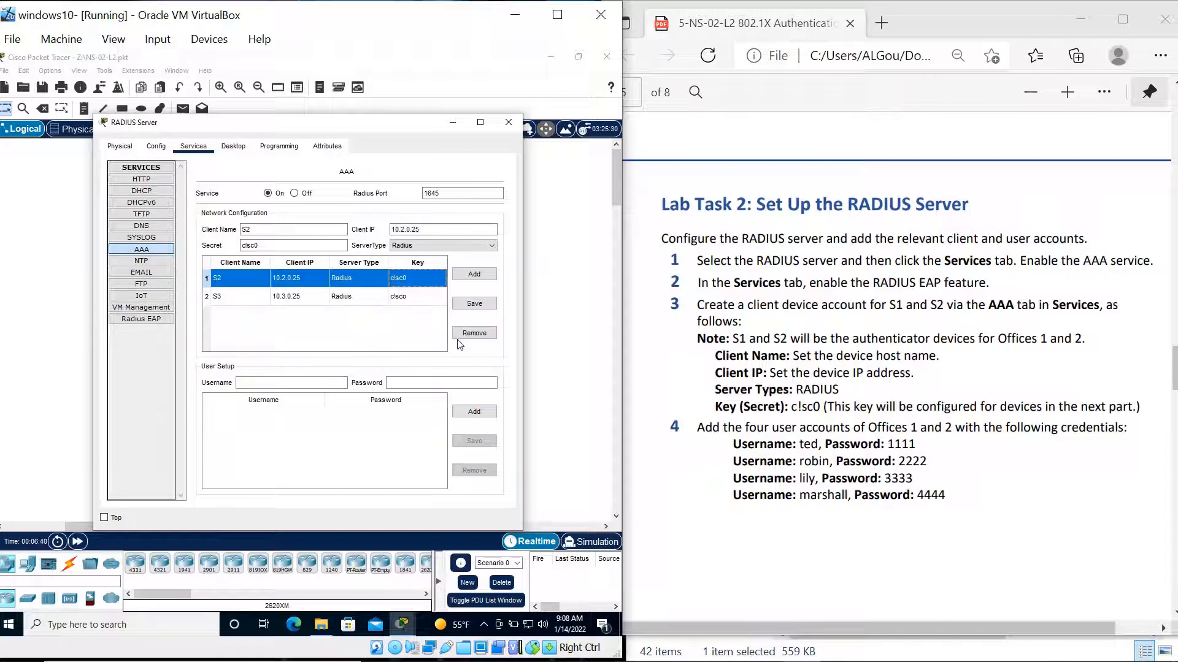
click(457, 338)
click(472, 334)
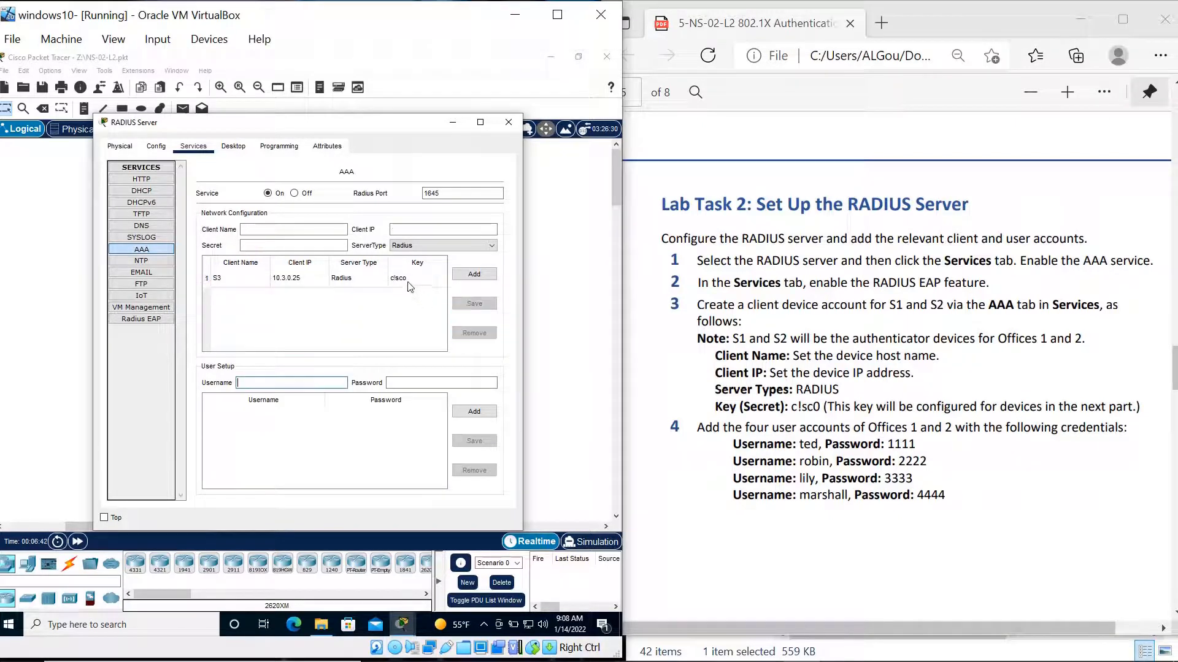
click(472, 334)
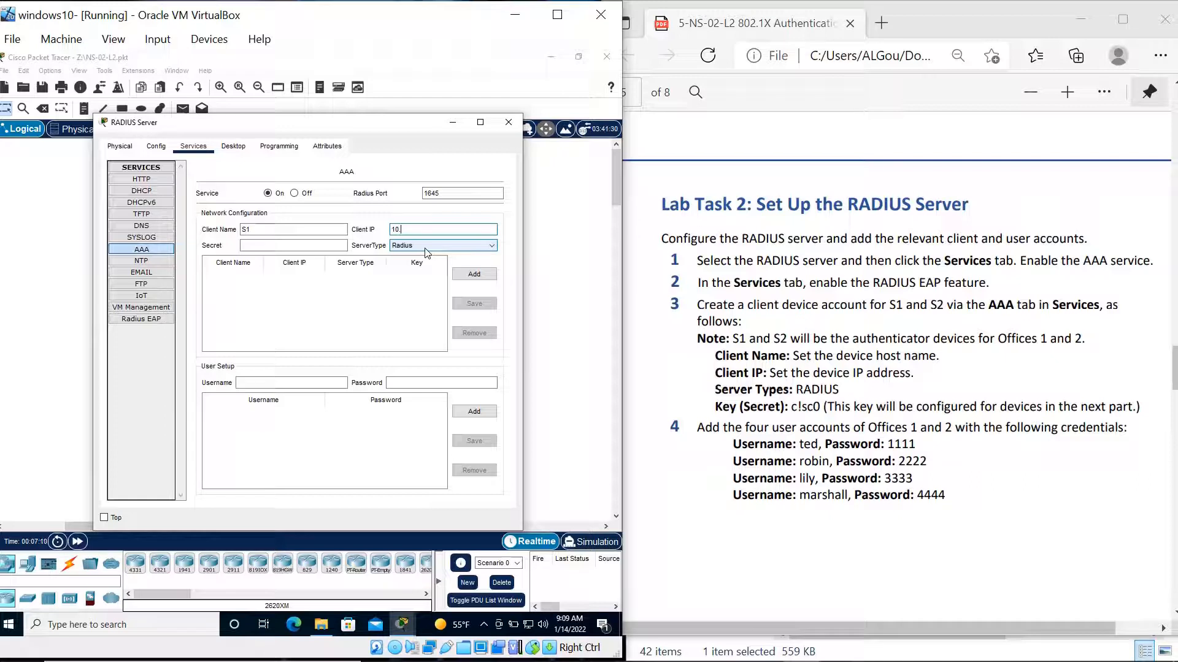
Step: Add a Radius client entry named S1 with client IP 10.1.0.25 and the lab's secret key
text(1.0.25)
click(305, 245)
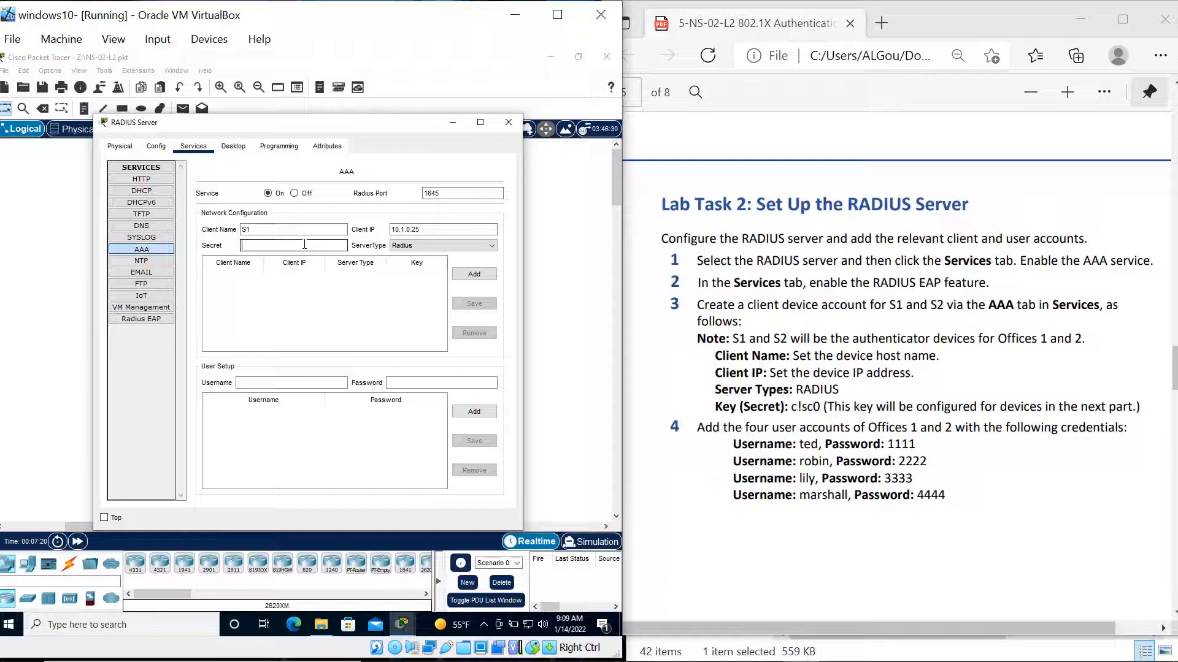
text(c!sc0)
click(464, 277)
Step: Add a Radius client entry named S2 with client IP 10.2.0.25, leaving the secret empty
click(325, 230)
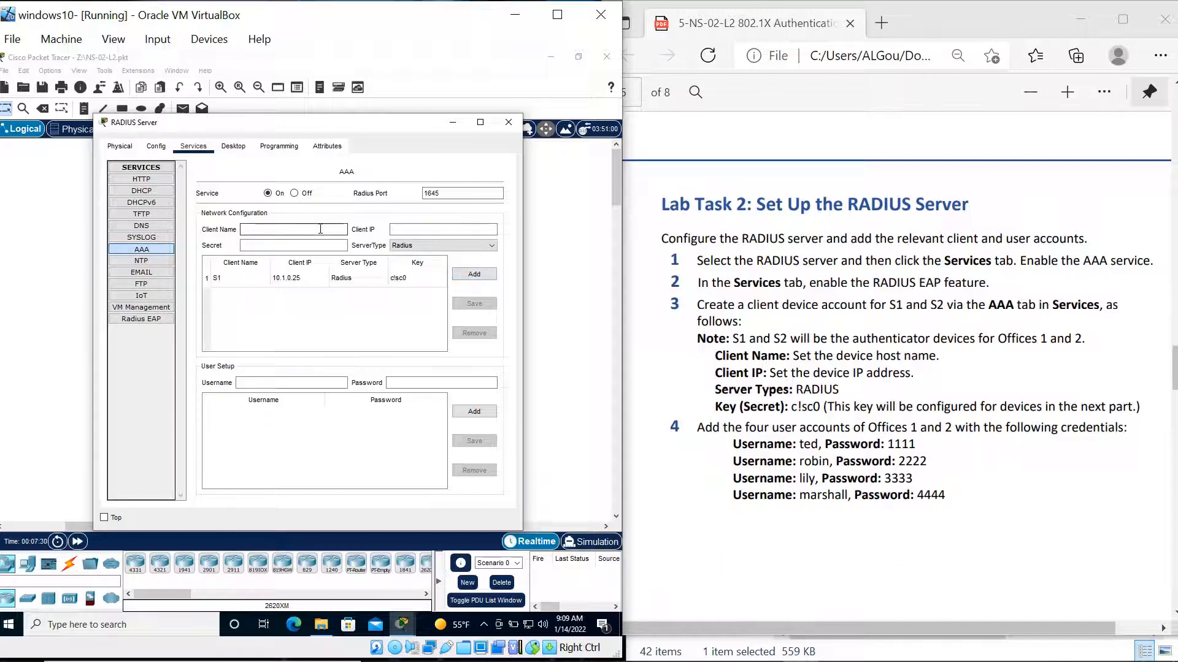
text(S2)
click(437, 228)
text(10.2)
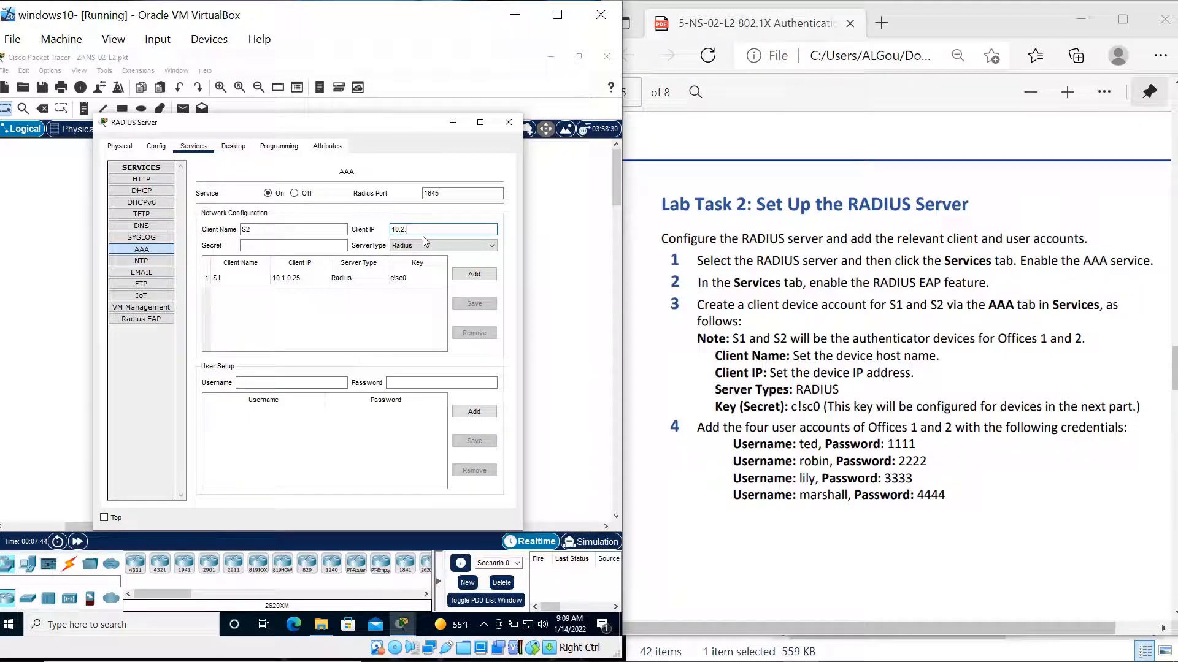
text(.0.25)
click(470, 277)
Step: Look up the router's address in the topology and add a Radius client entry R1 with client IP 10.3.0.1 and the lab's secret key
click(303, 231)
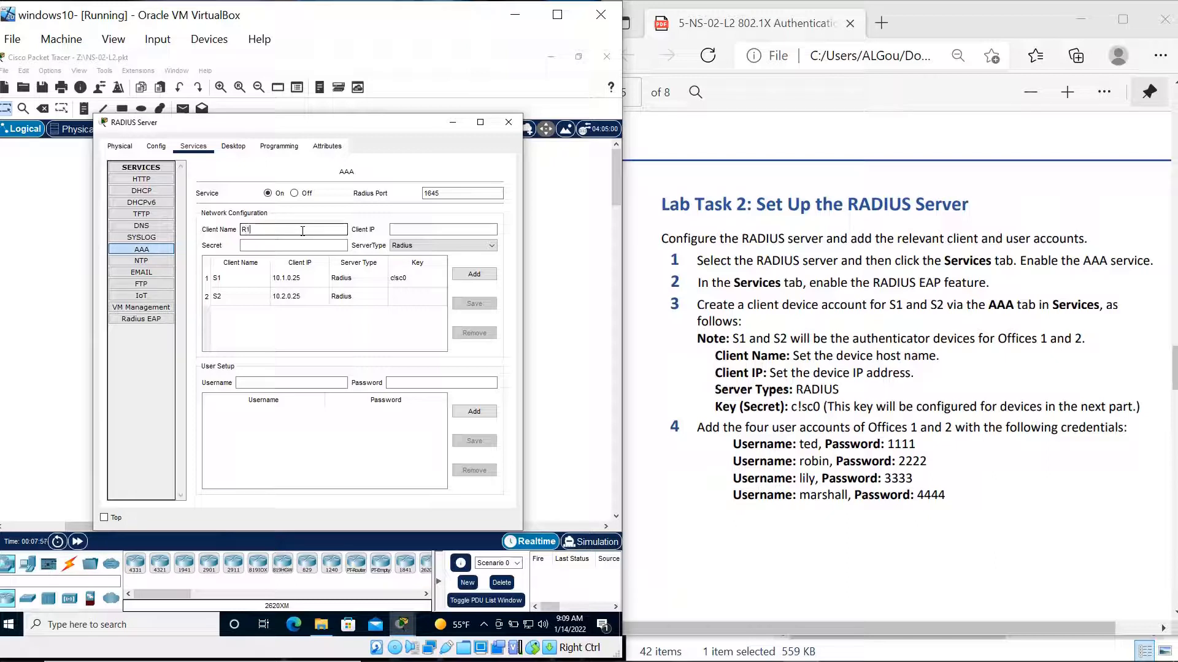
click(432, 230)
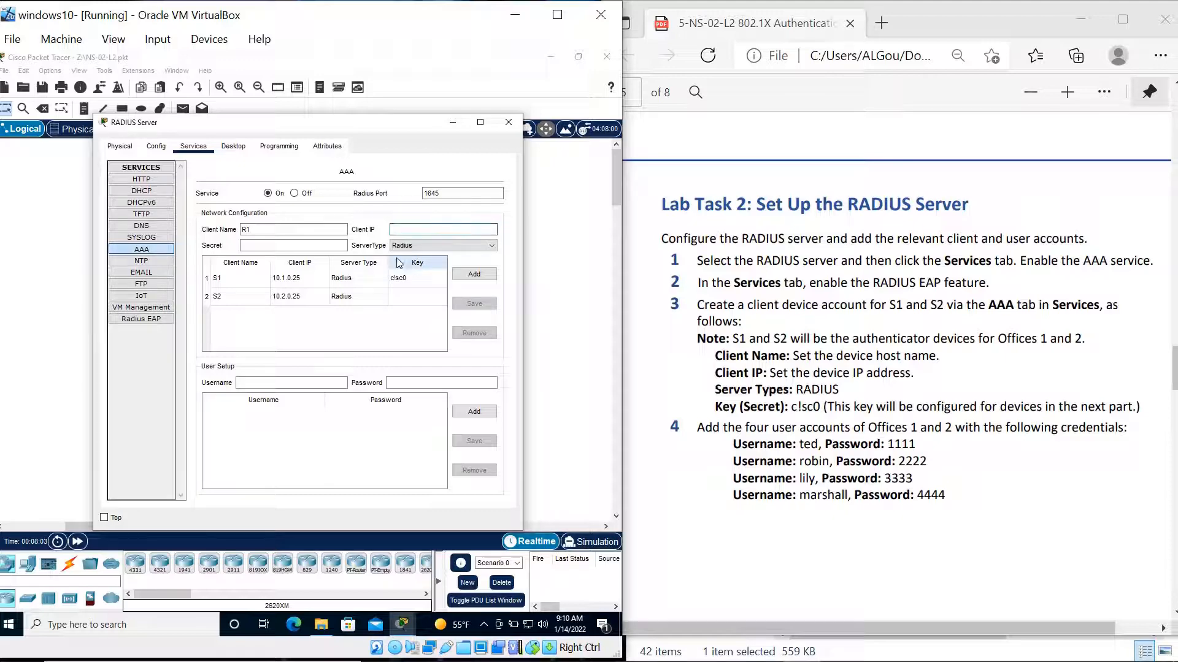
click(453, 125)
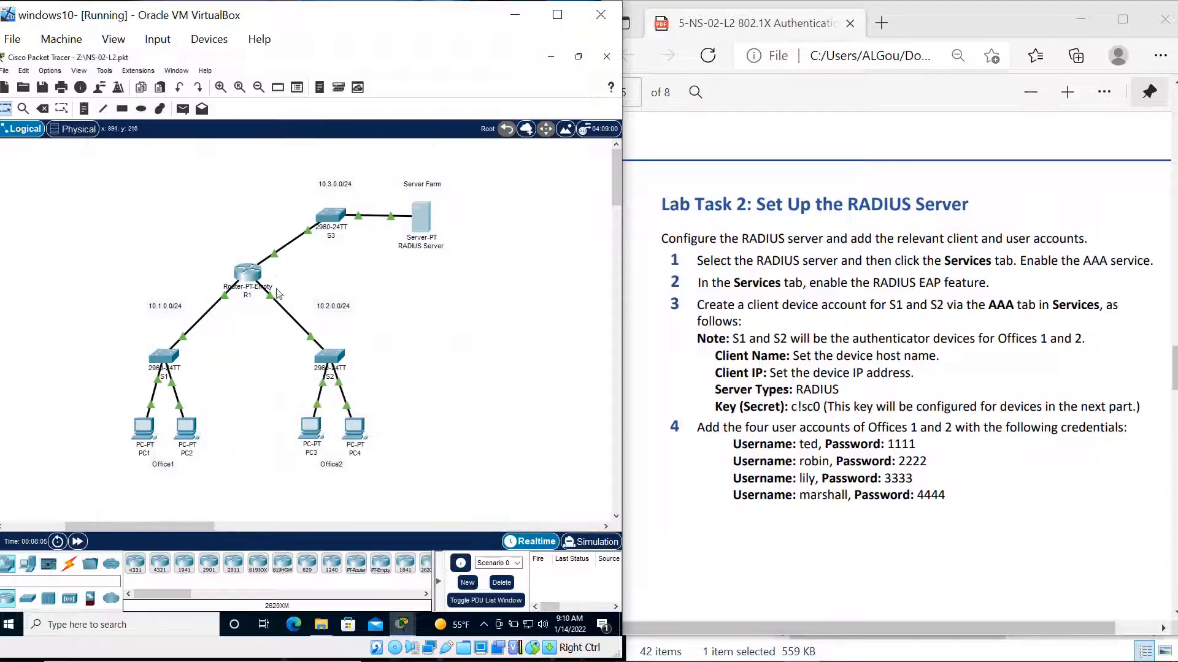
mouse_move(239, 275)
click(422, 222)
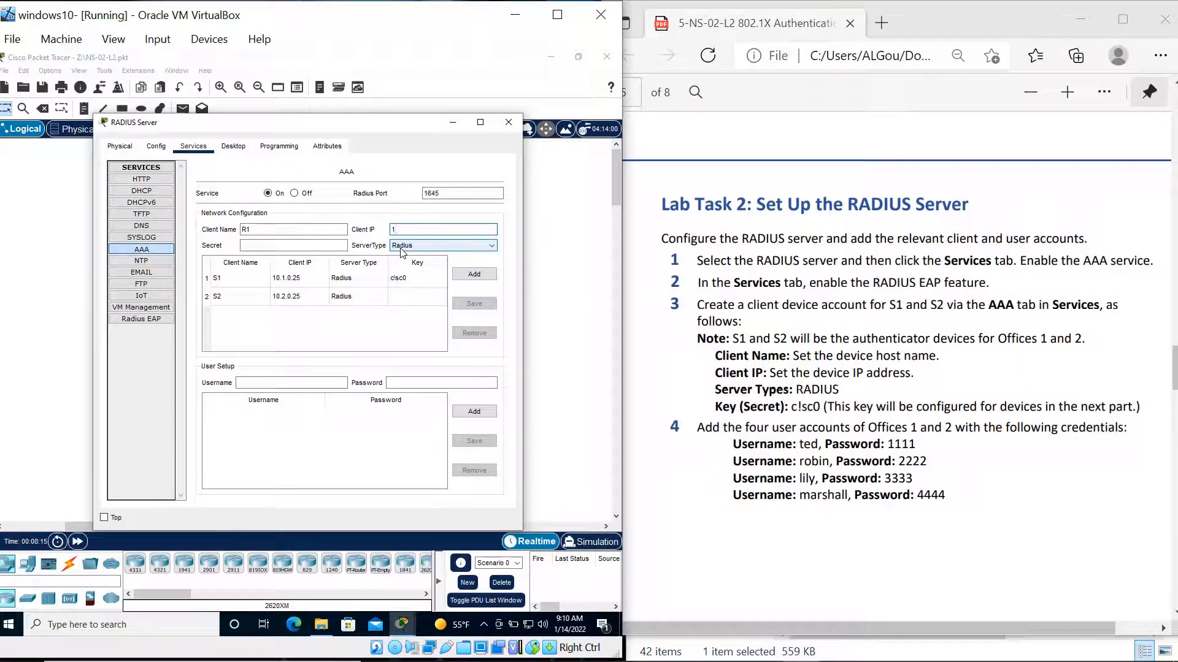
text(3.0.1)
click(331, 247)
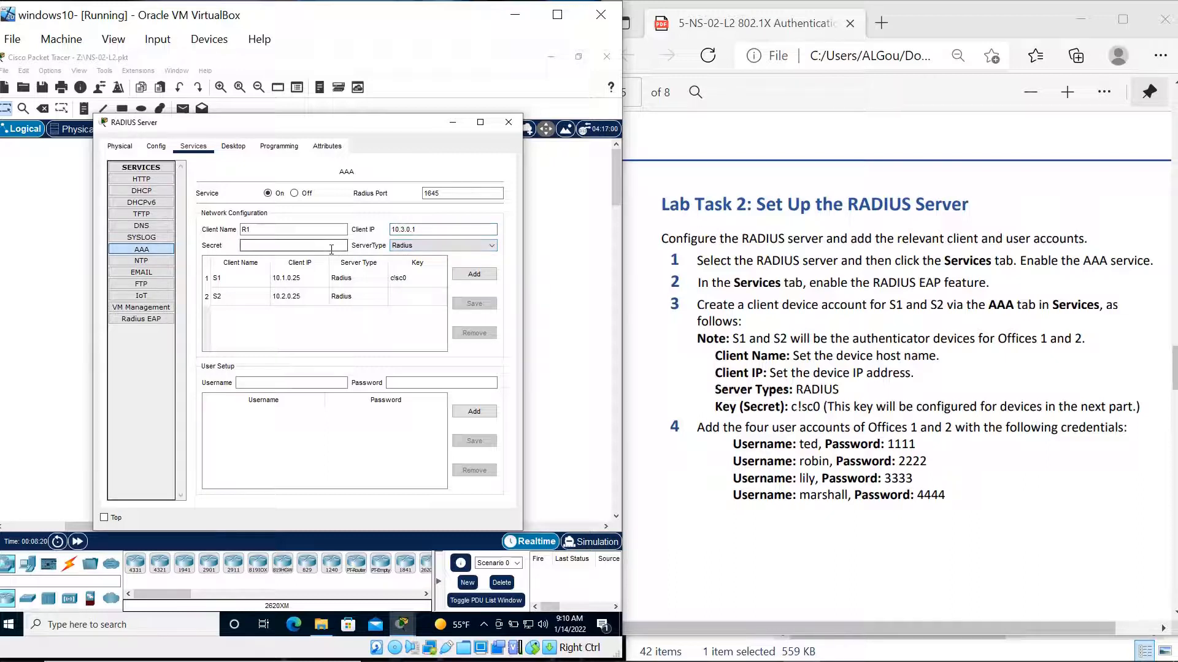
text(c!sc0)
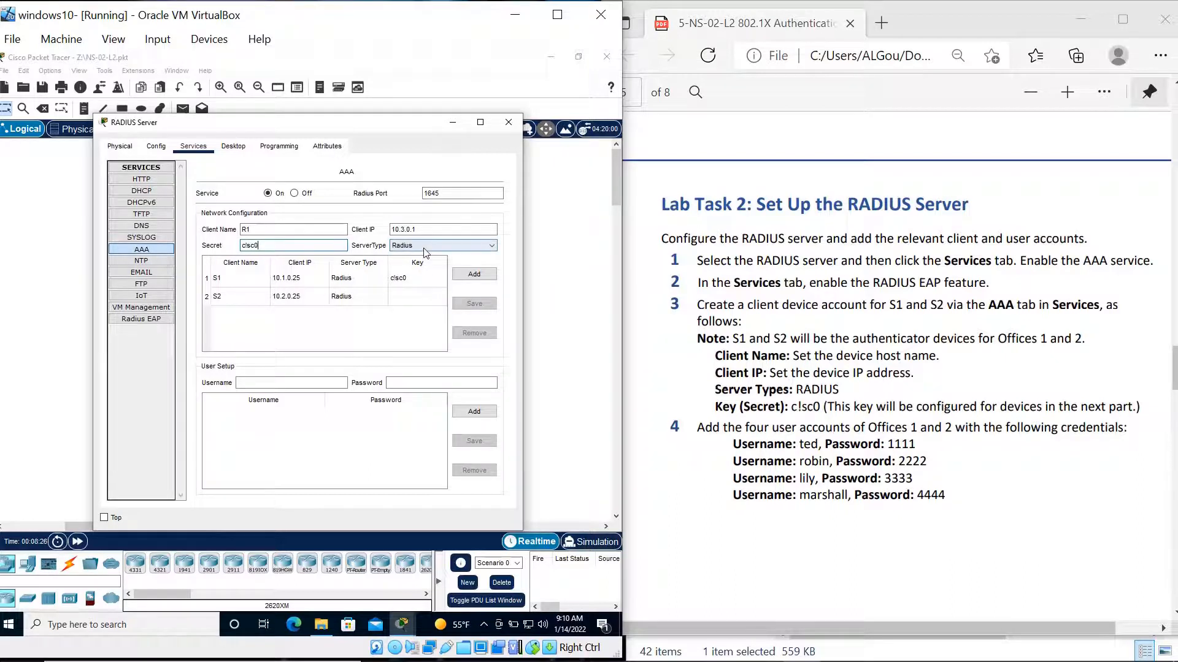
click(484, 279)
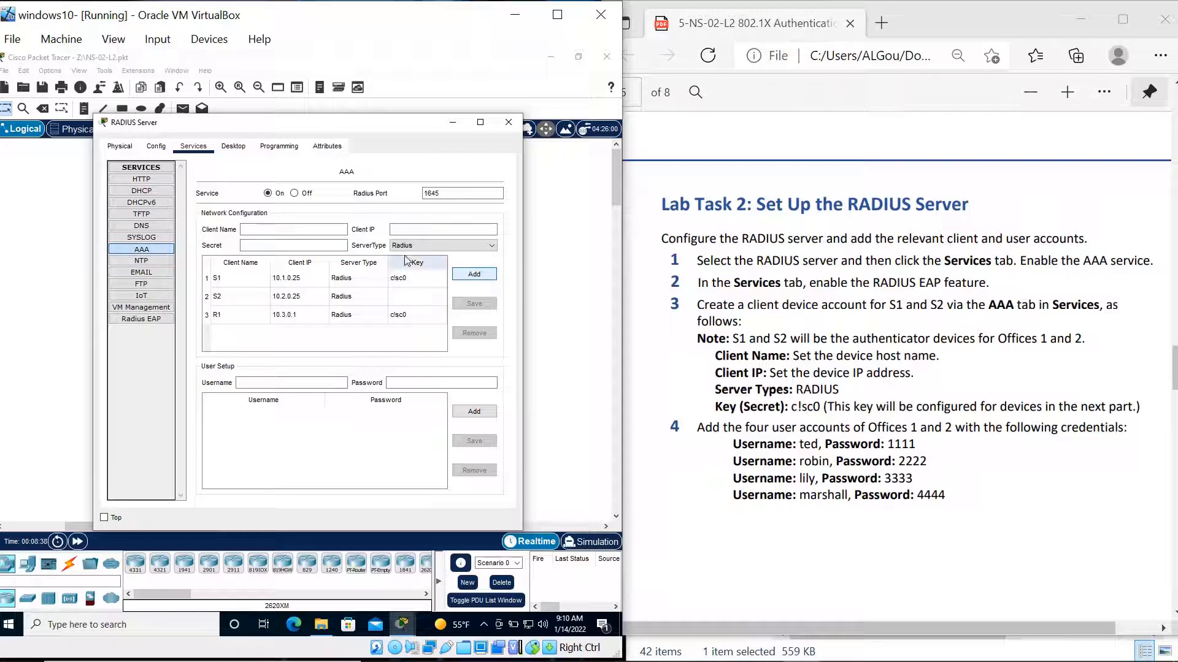
Step: Add a Radius client entry named S3 with client IP 10.3.0.25 and the lab's secret key
click(322, 234)
text(S3)
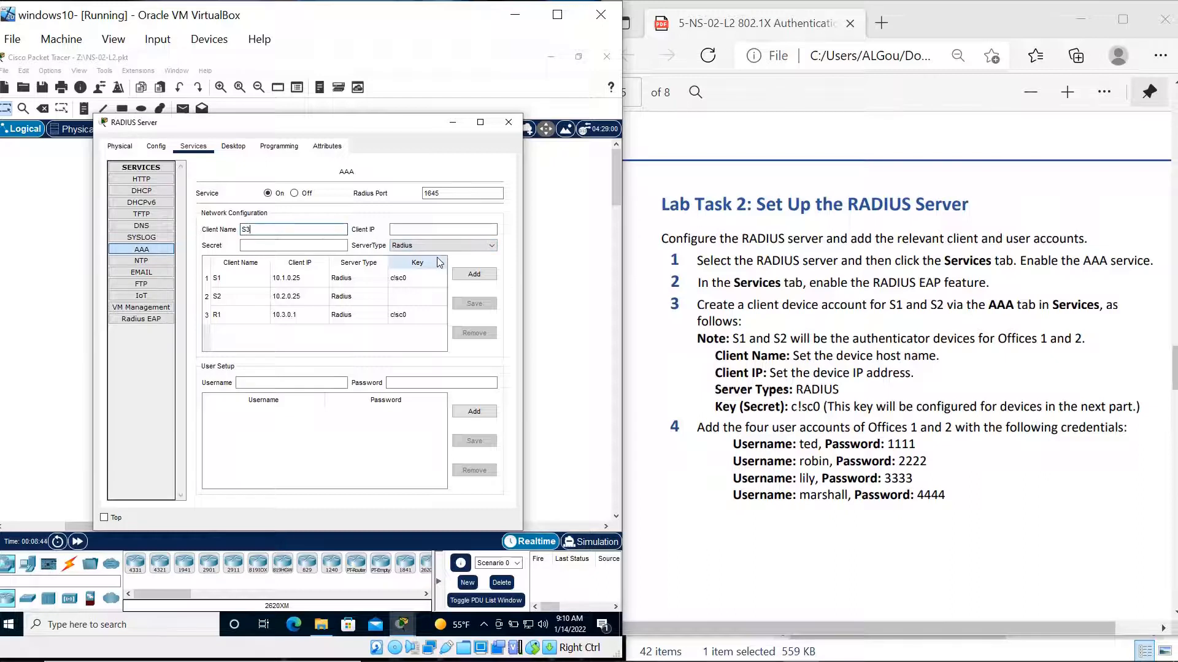
click(442, 232)
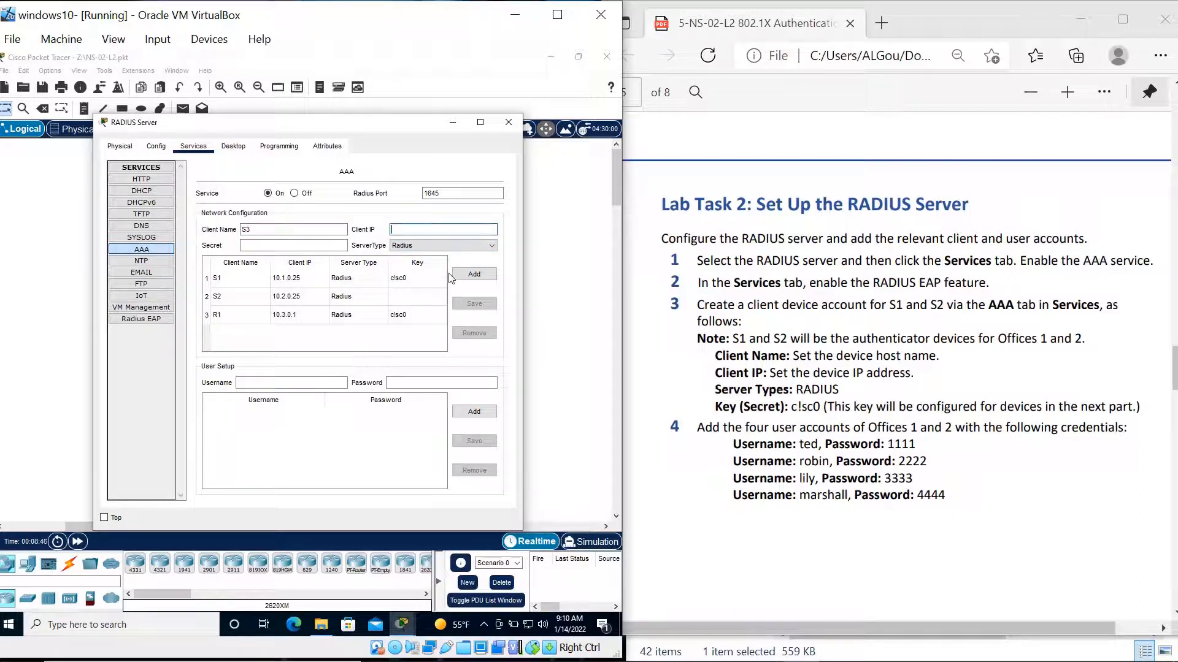
text(10.3.0.25)
click(263, 246)
text(c)
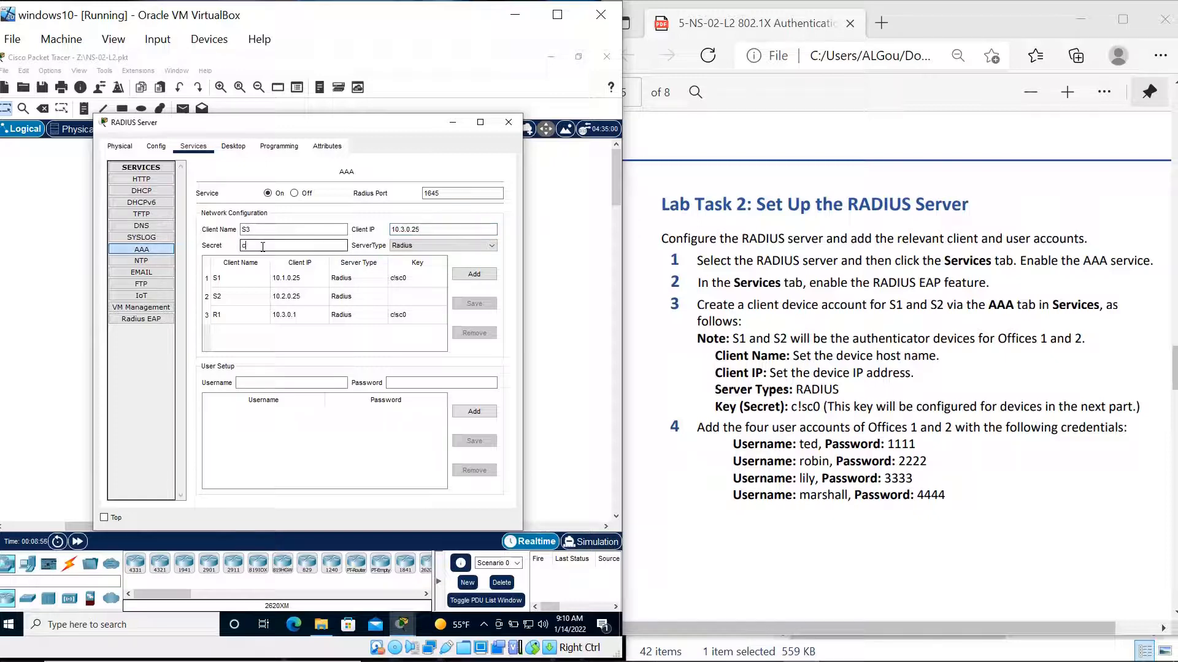
text(!sc0)
click(481, 277)
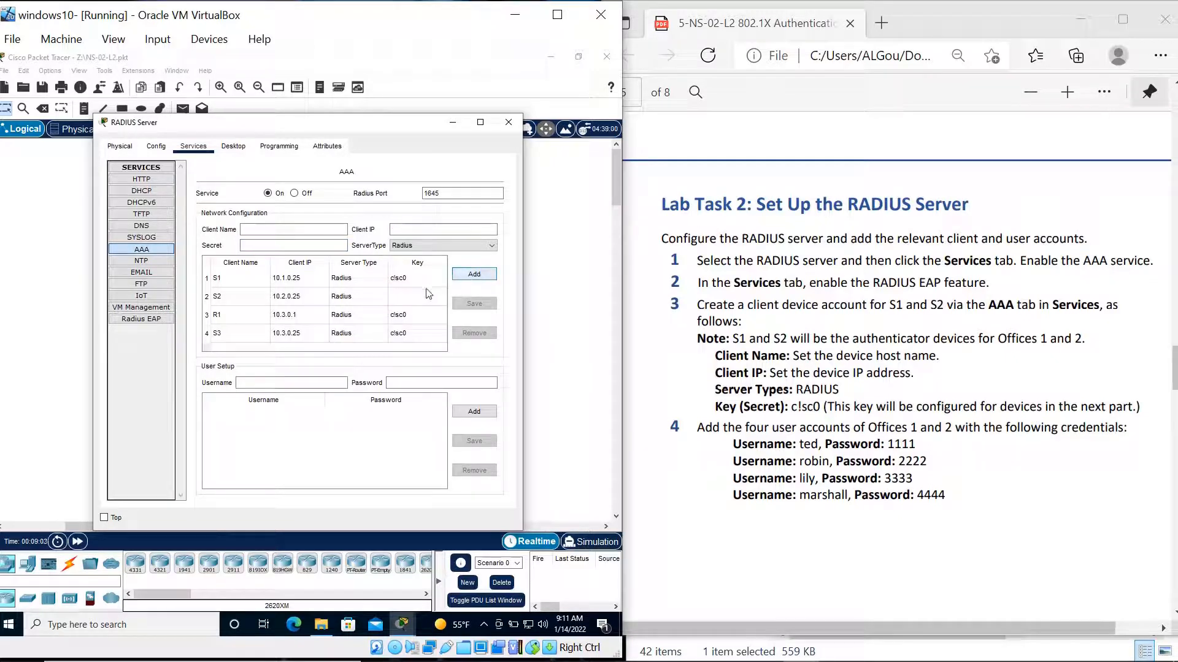
Step: Remove the S2 client entry that has no key from the AAA network configuration
click(409, 300)
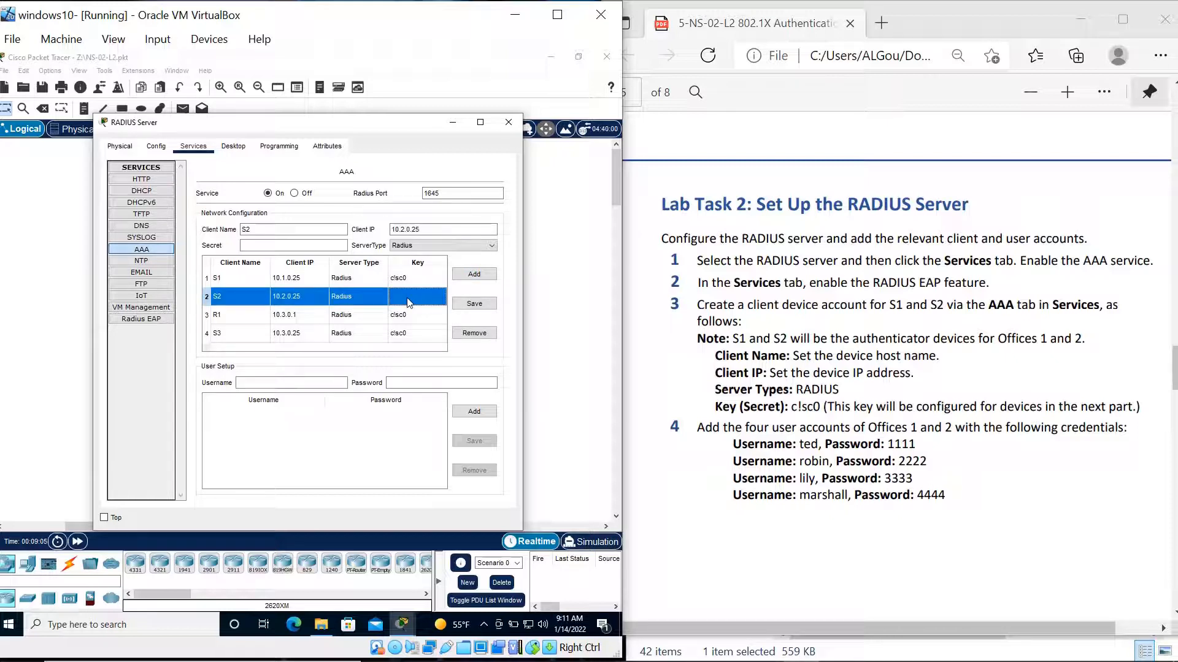
click(472, 274)
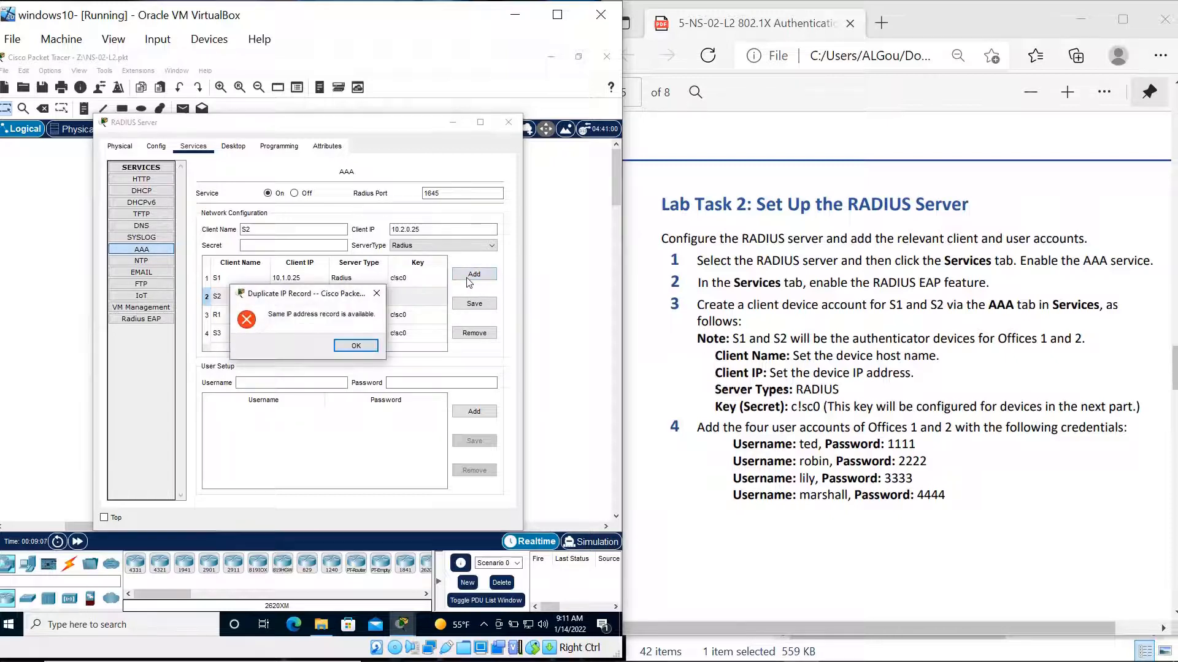
click(377, 294)
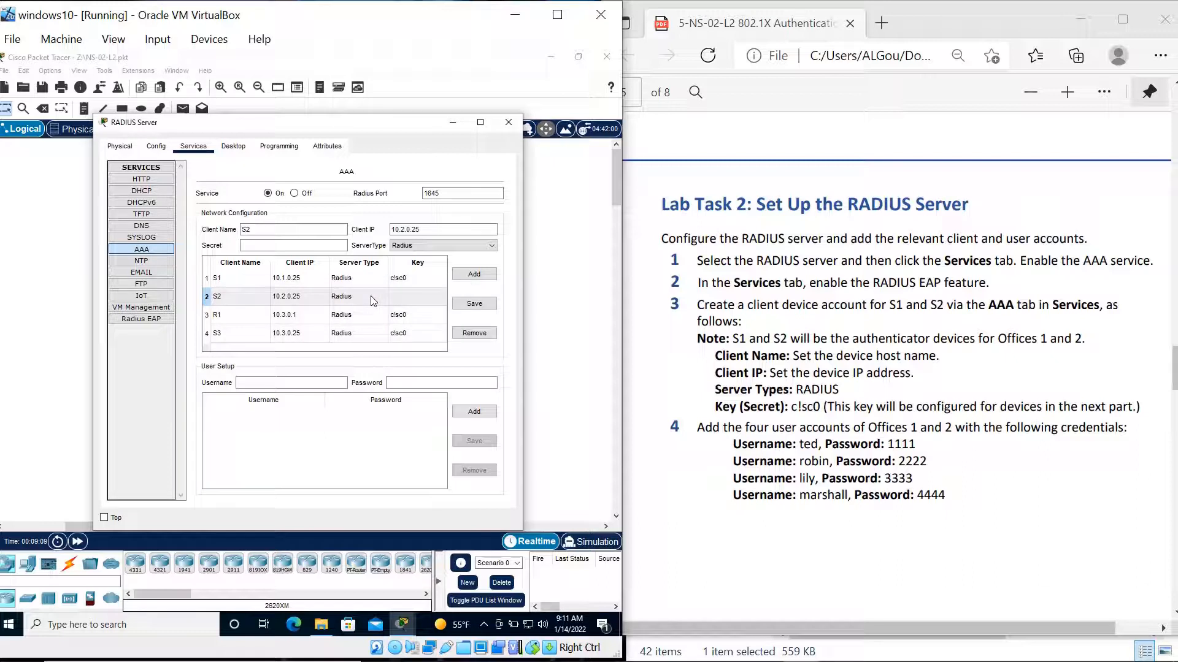
click(374, 300)
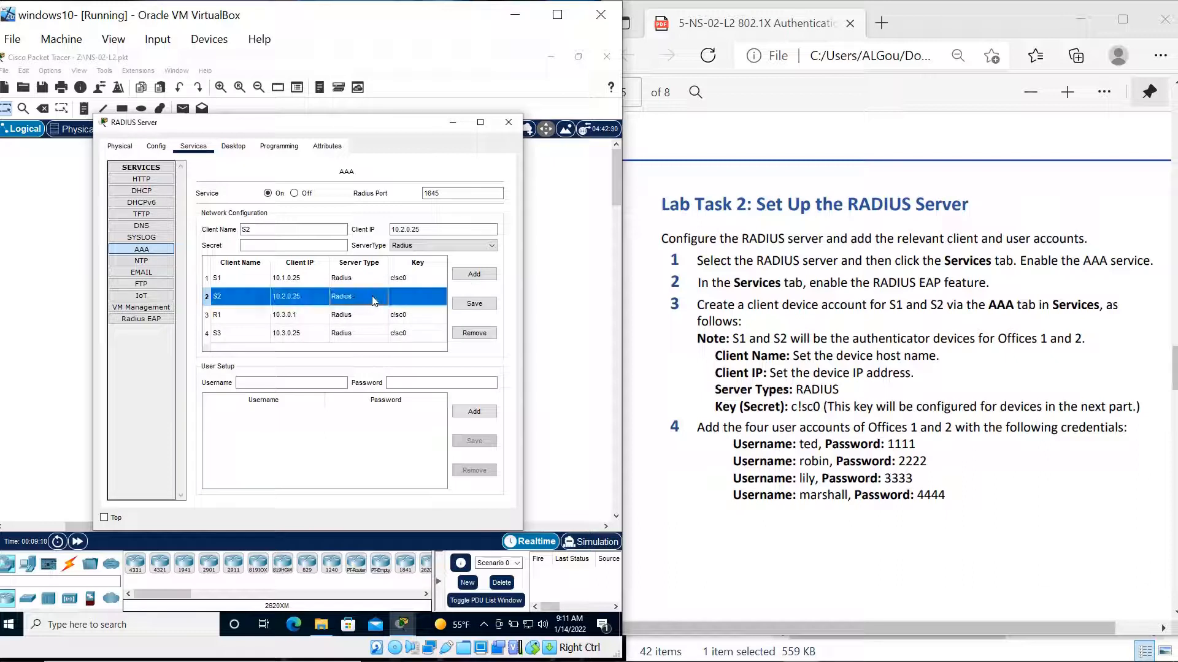
click(470, 334)
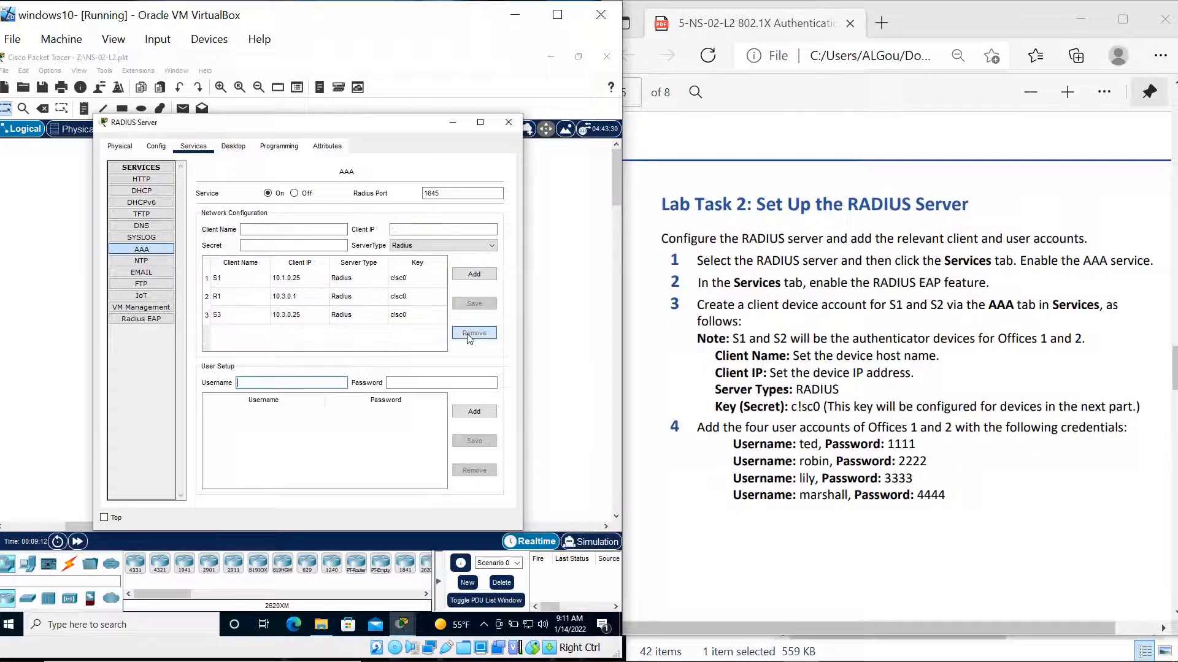
Step: Add a Radius client entry named S2 with client IP 10.2.0.25 and the lab's secret key
click(310, 231)
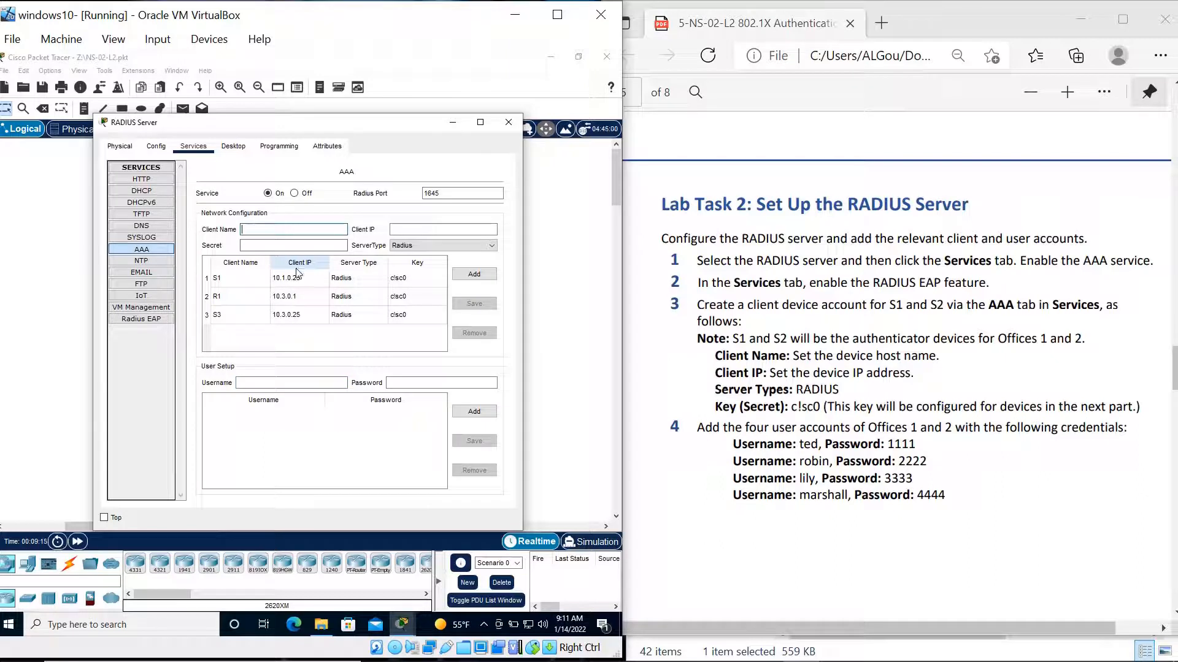
text(S2)
click(418, 231)
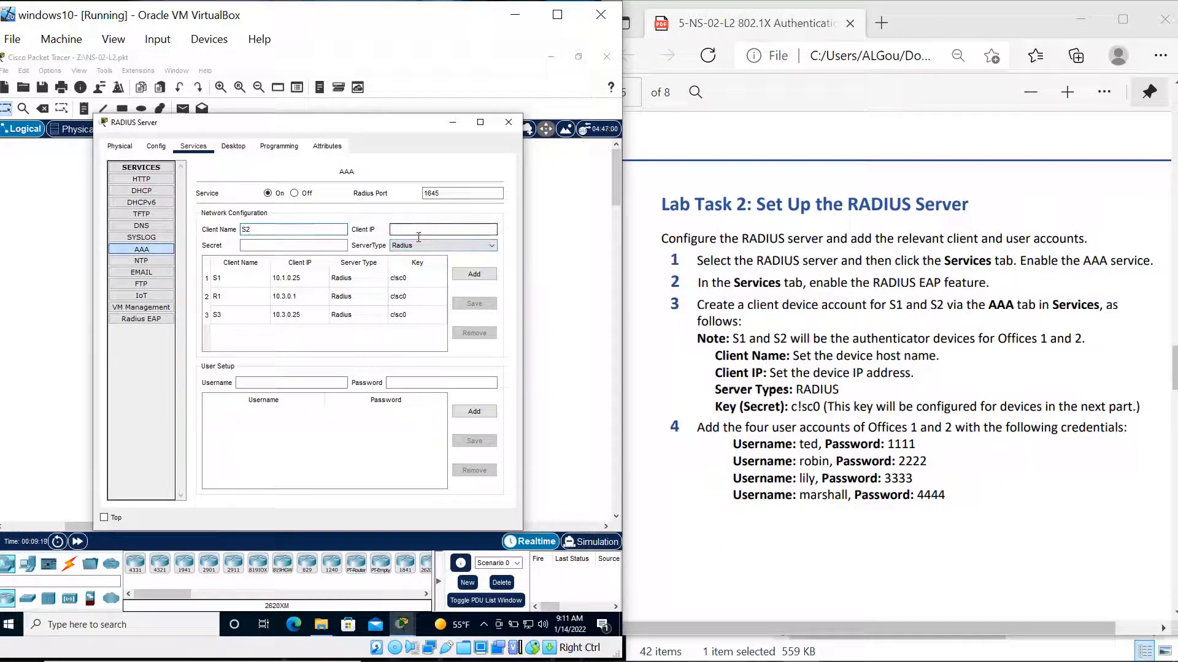
text(1)
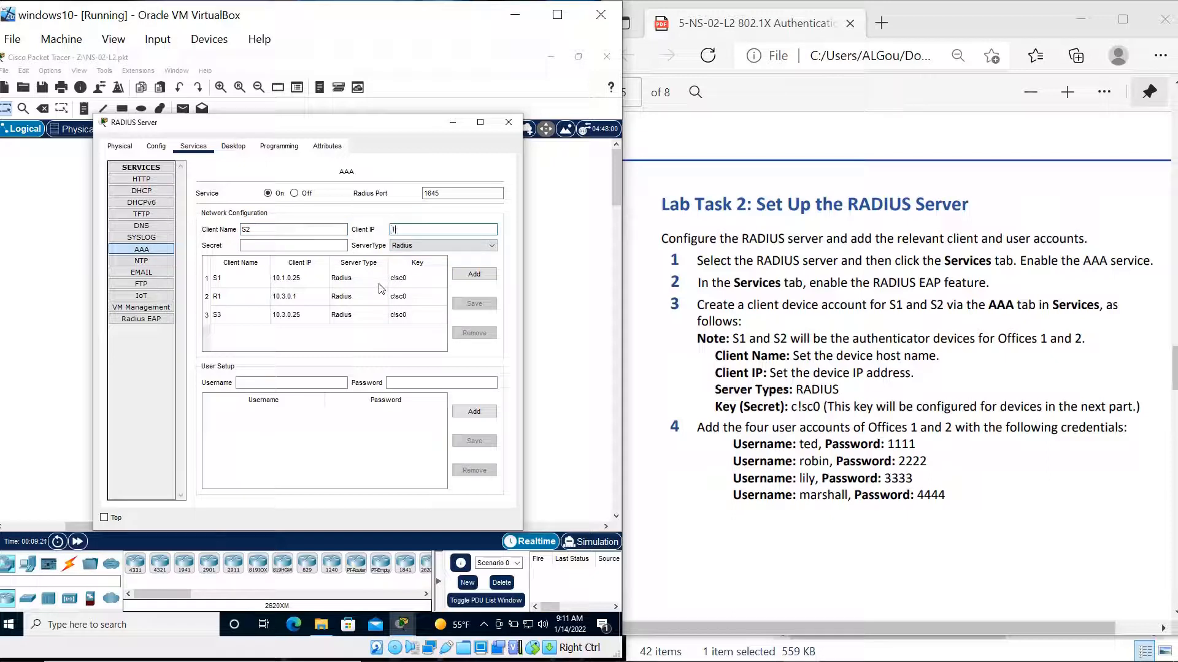
text(0.2.0.25)
click(329, 245)
text(c)
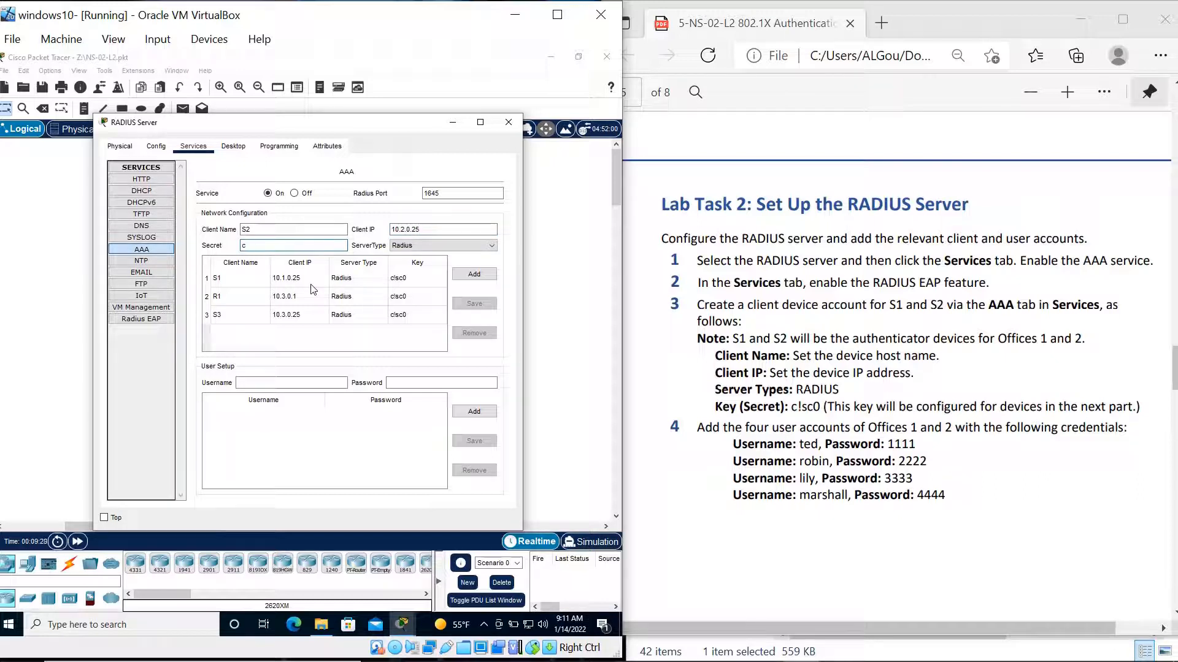
text(!sc0)
click(474, 274)
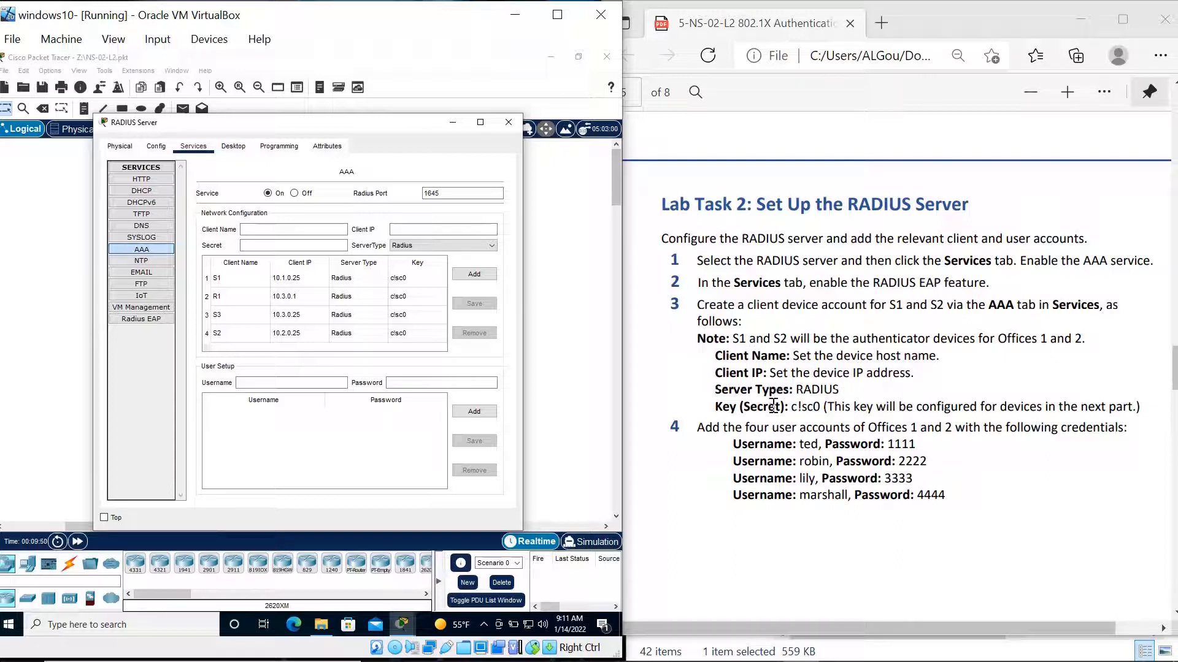
scroll(881, 418, down, 1)
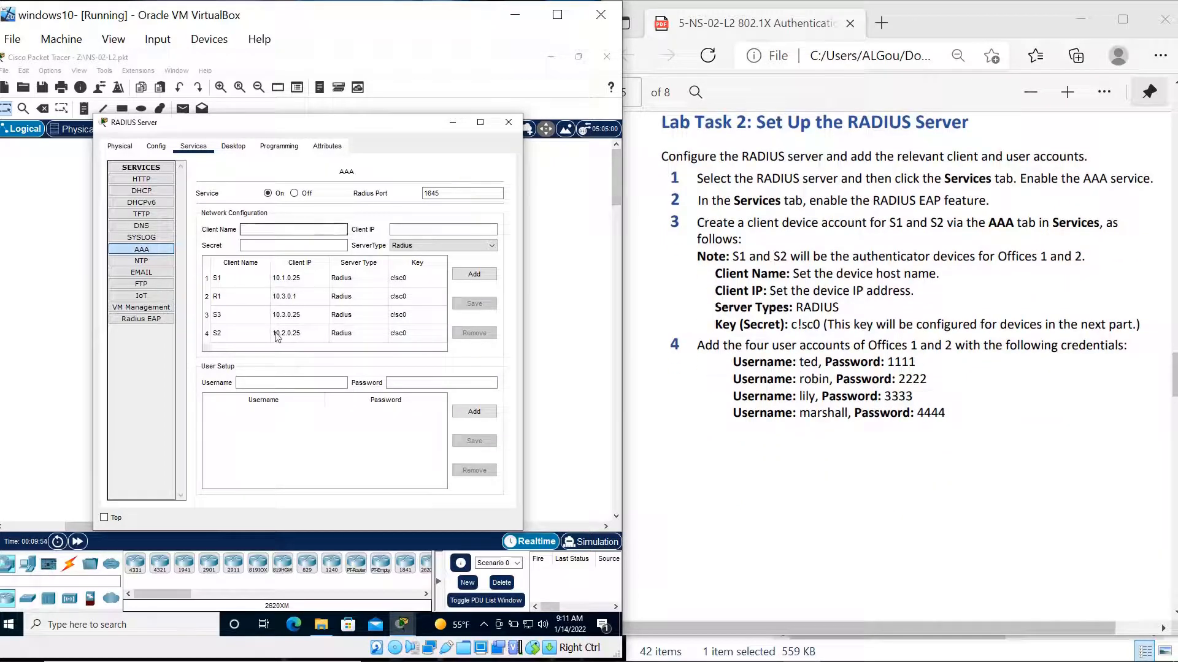
Step: Add the first user account from the lab's credential list to the RADIUS server's user setup with its password
click(272, 387)
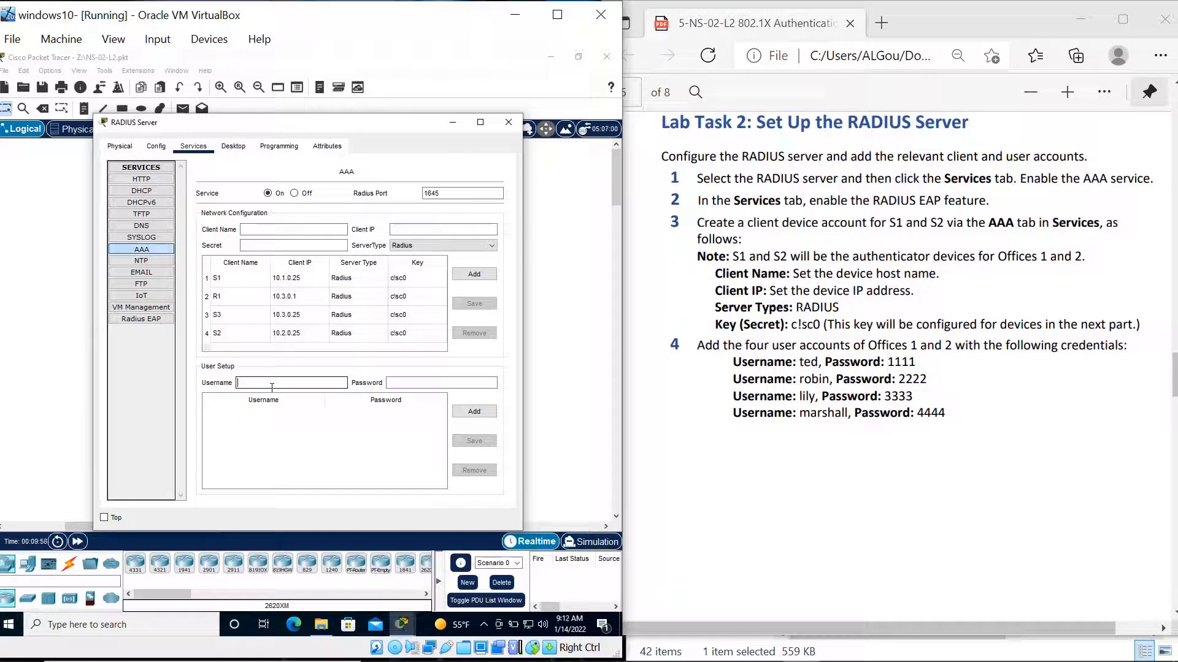
text(ted)
click(454, 383)
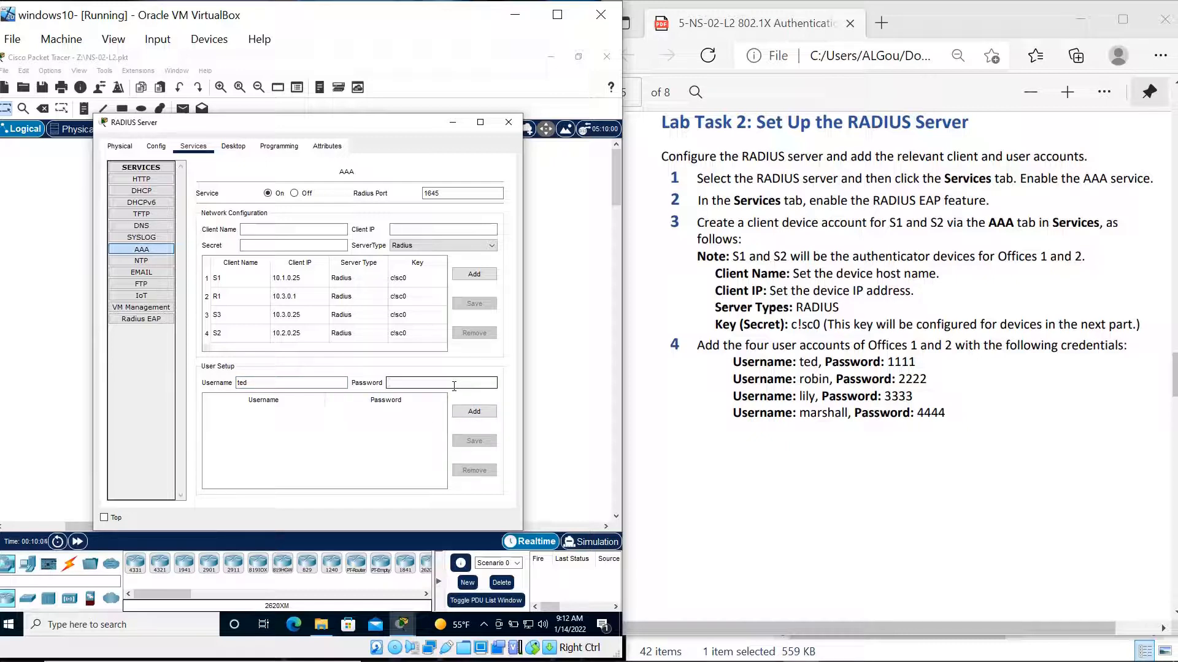
text(1111)
click(492, 414)
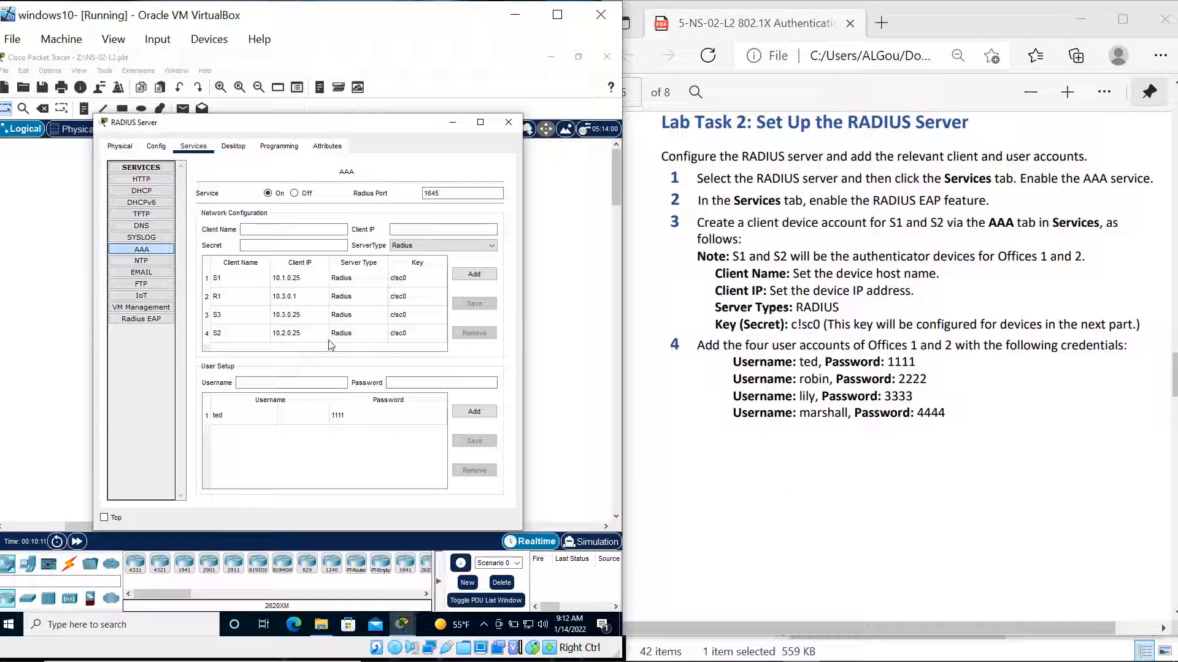
Step: Add the third user account from the lab's credential list with its username and password
click(300, 382)
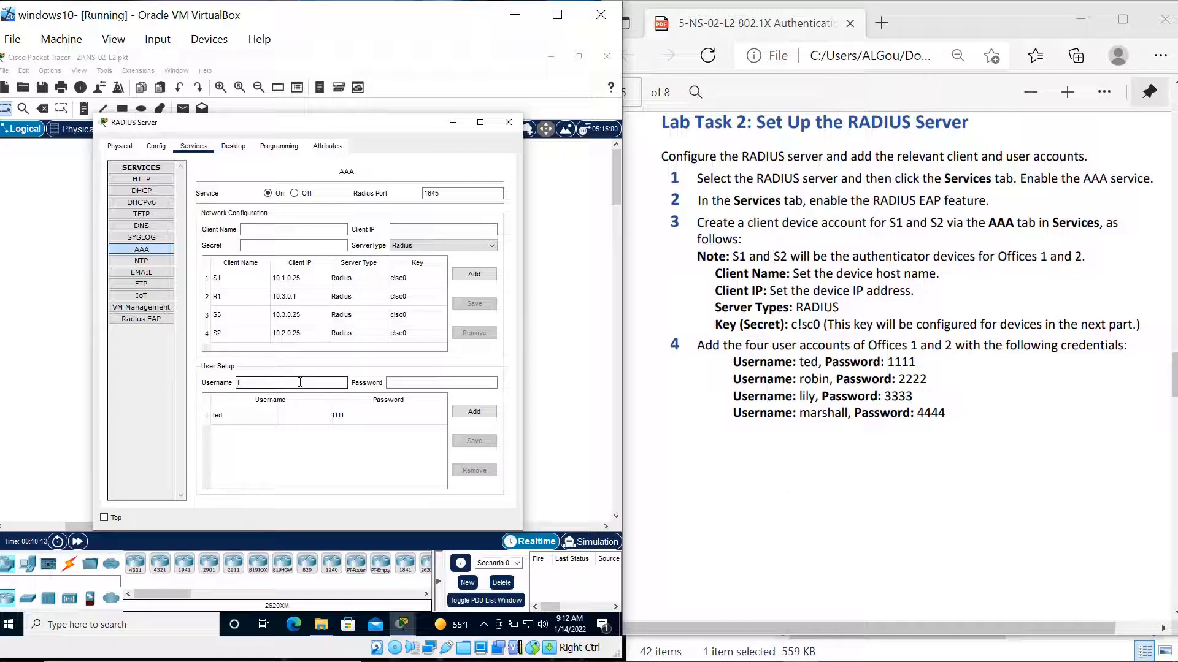
text(lily)
click(431, 382)
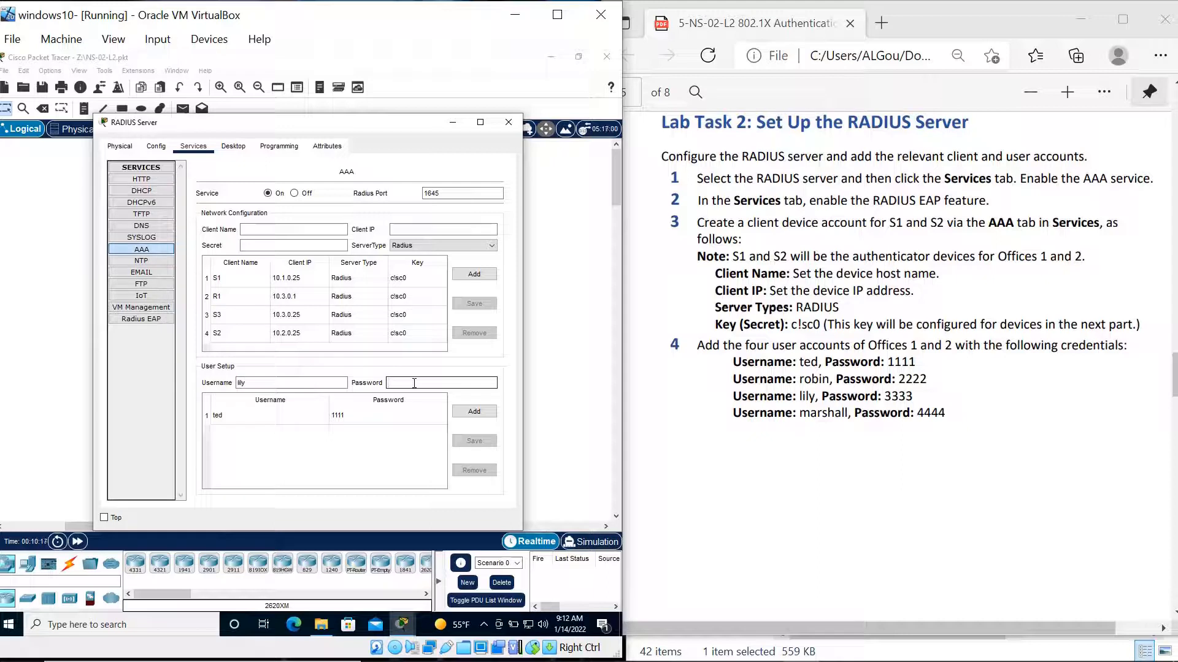
text(3333)
click(474, 411)
Step: Add the fourth user account from the lab's credential list with its username and password
click(298, 384)
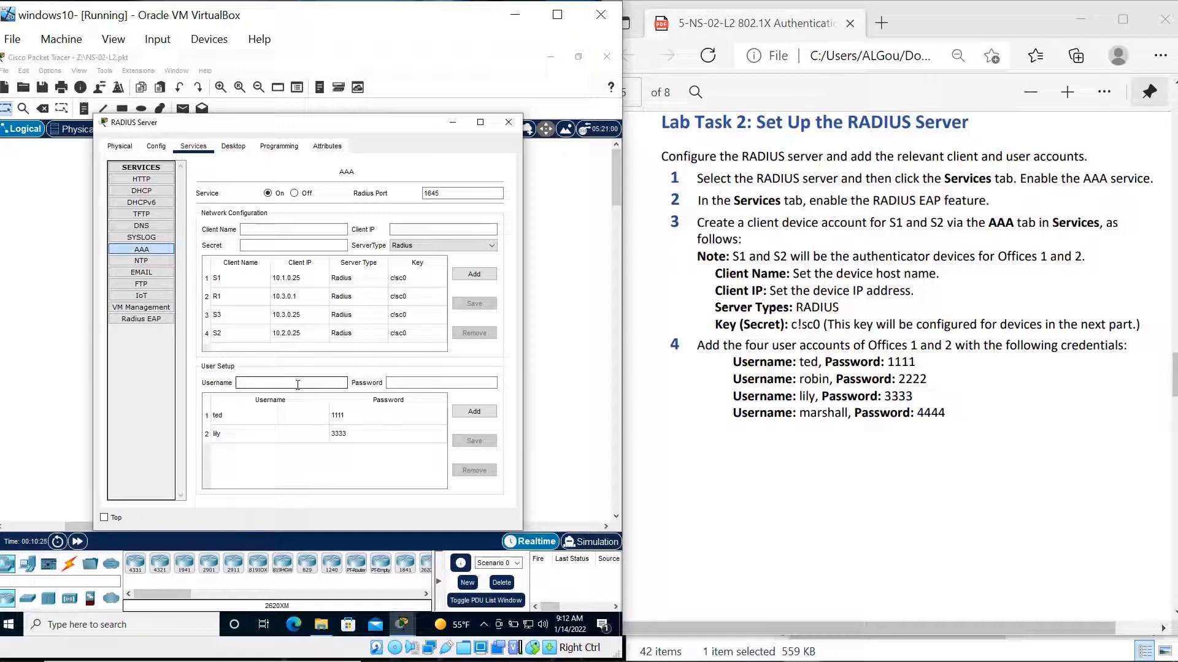
text(marshall)
key(Tab)
text(4444)
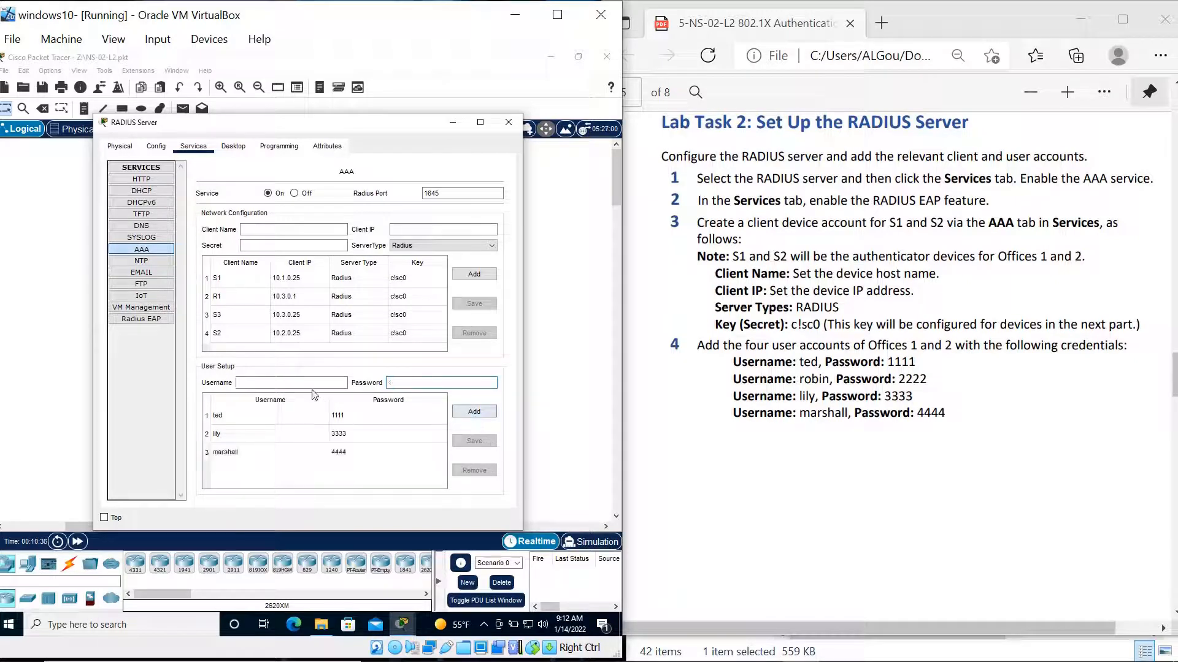
click(476, 416)
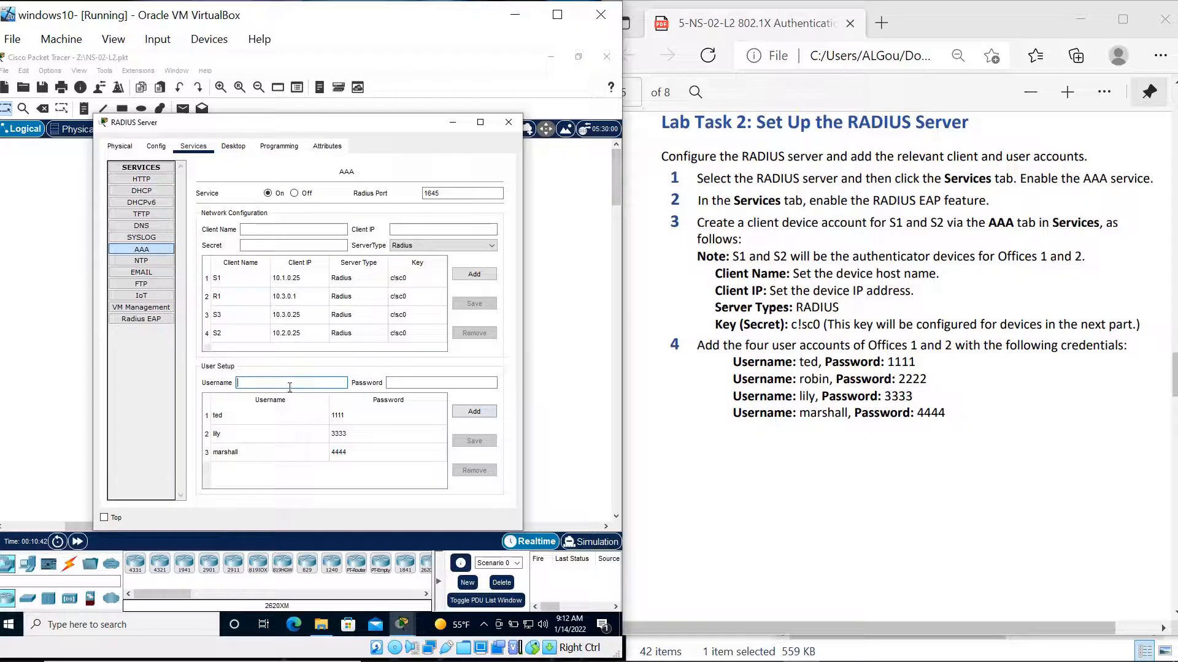
Step: Add the remaining second user account from the lab's credential list with its username and password
text(robin)
click(400, 385)
text(2222)
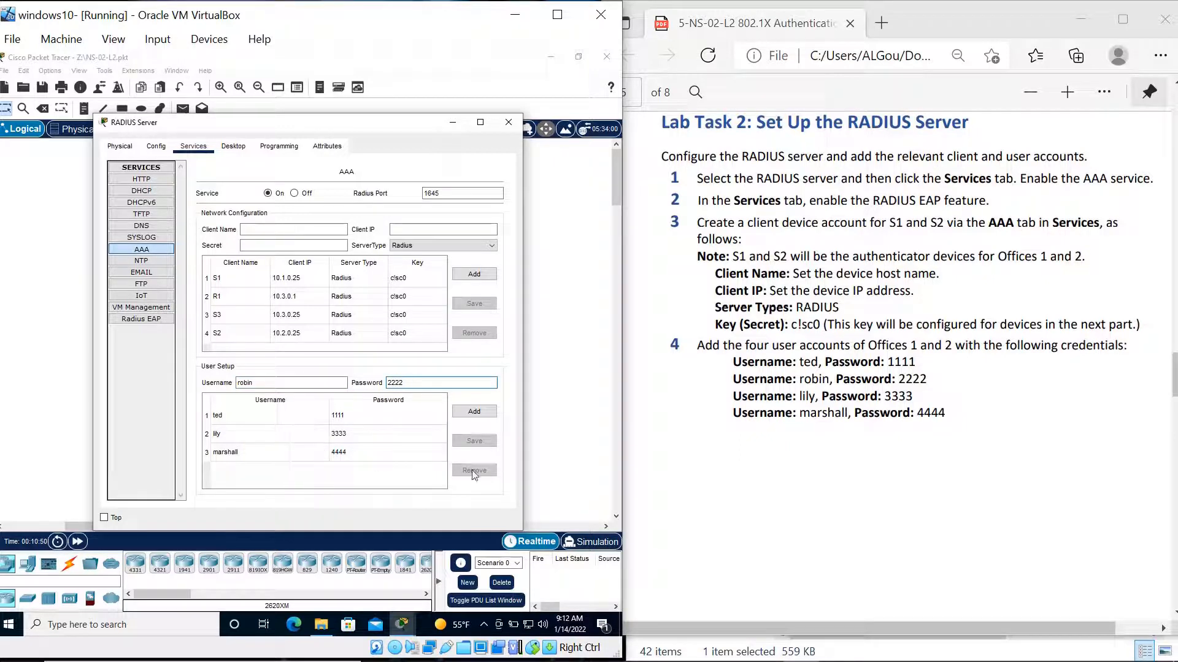
click(491, 414)
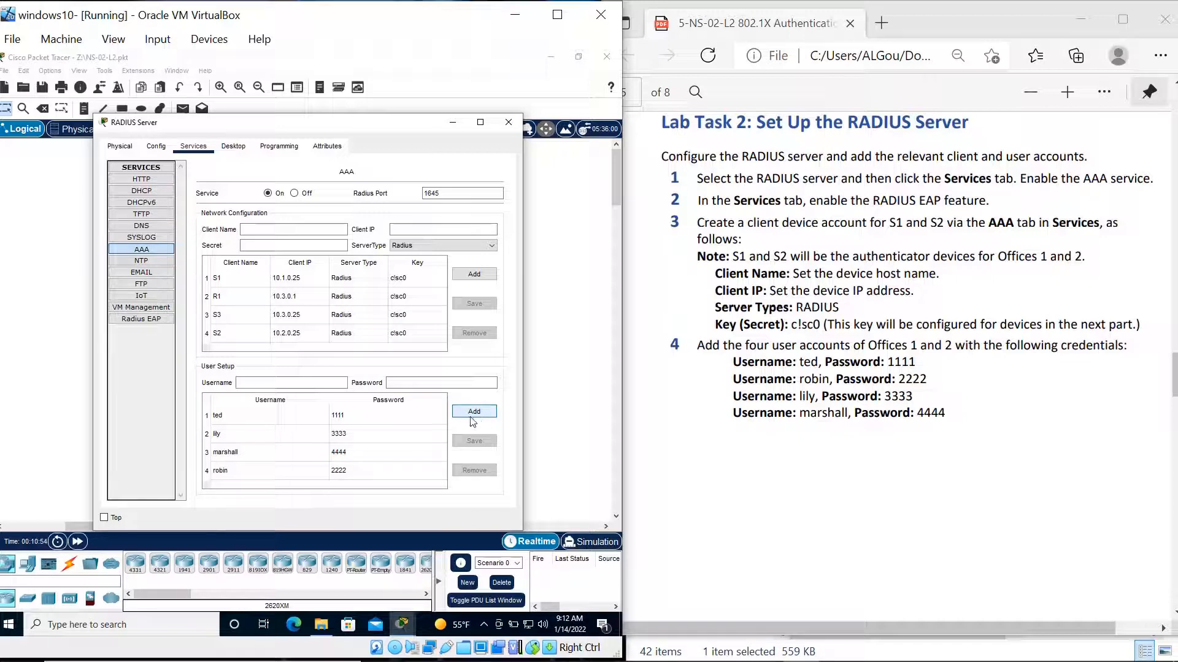
Step: Check the Allow EAP-MD5 setting in the server's Radius EAP service and bring up the Lab Task 3 instructions
click(151, 320)
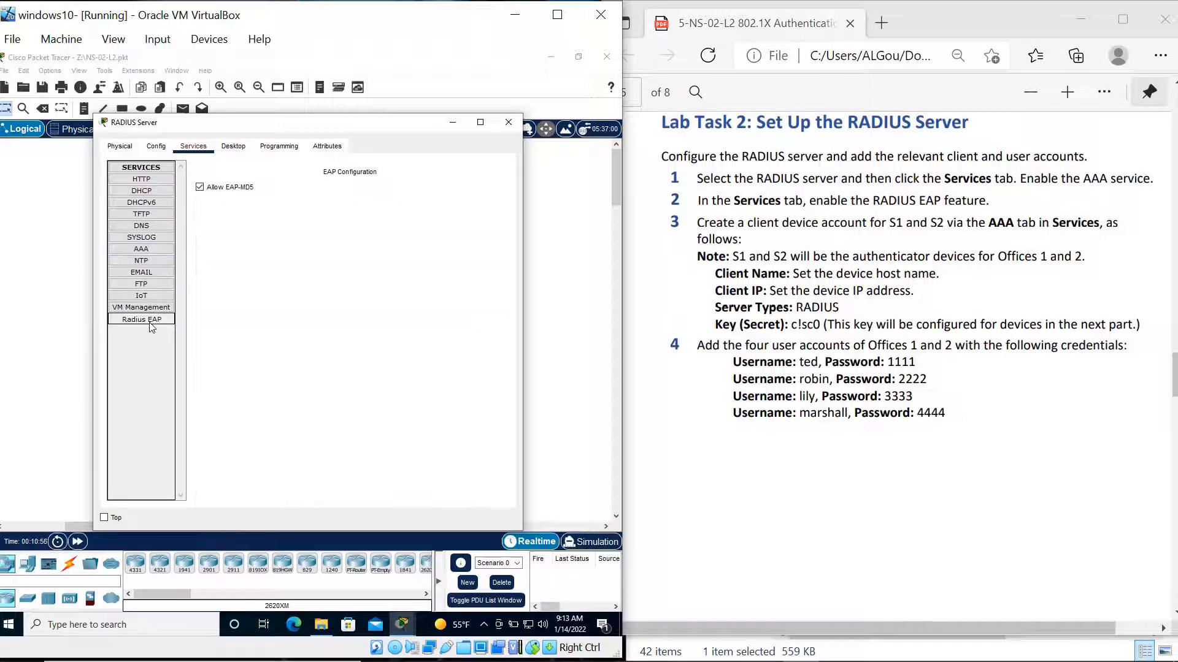
click(200, 187)
scroll(918, 363, down, 5)
scroll(907, 368, down, 5)
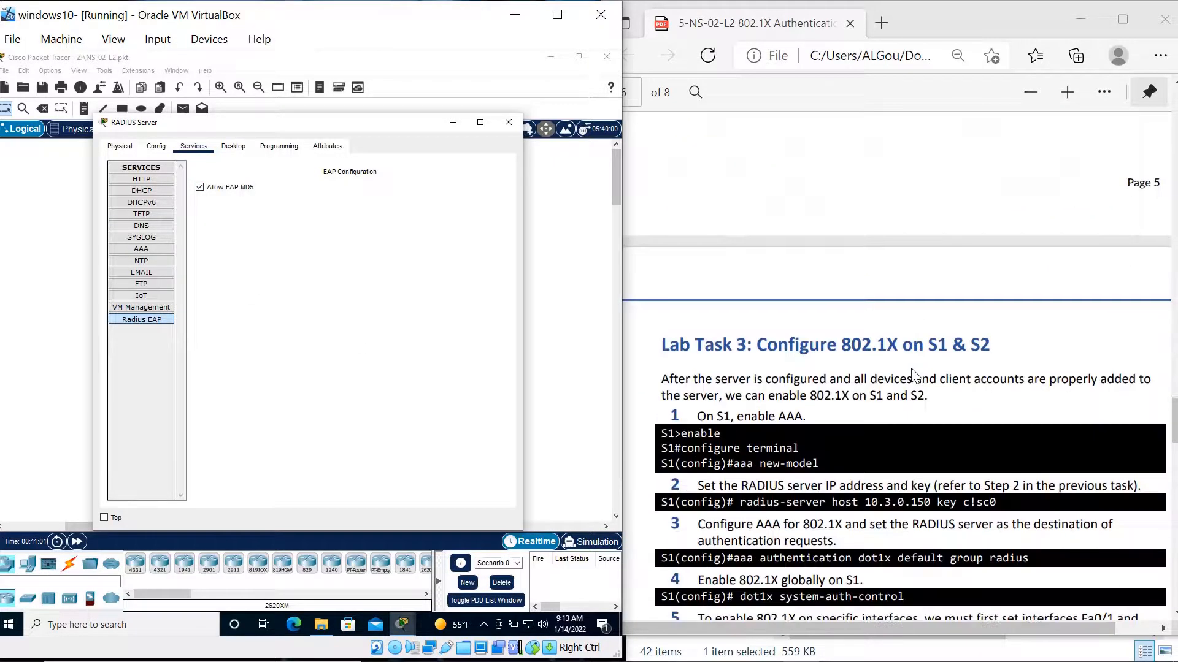
Step: Minimize the RADIUS Server window and mark out the Office1 and Office2 device groups in the topology
click(452, 125)
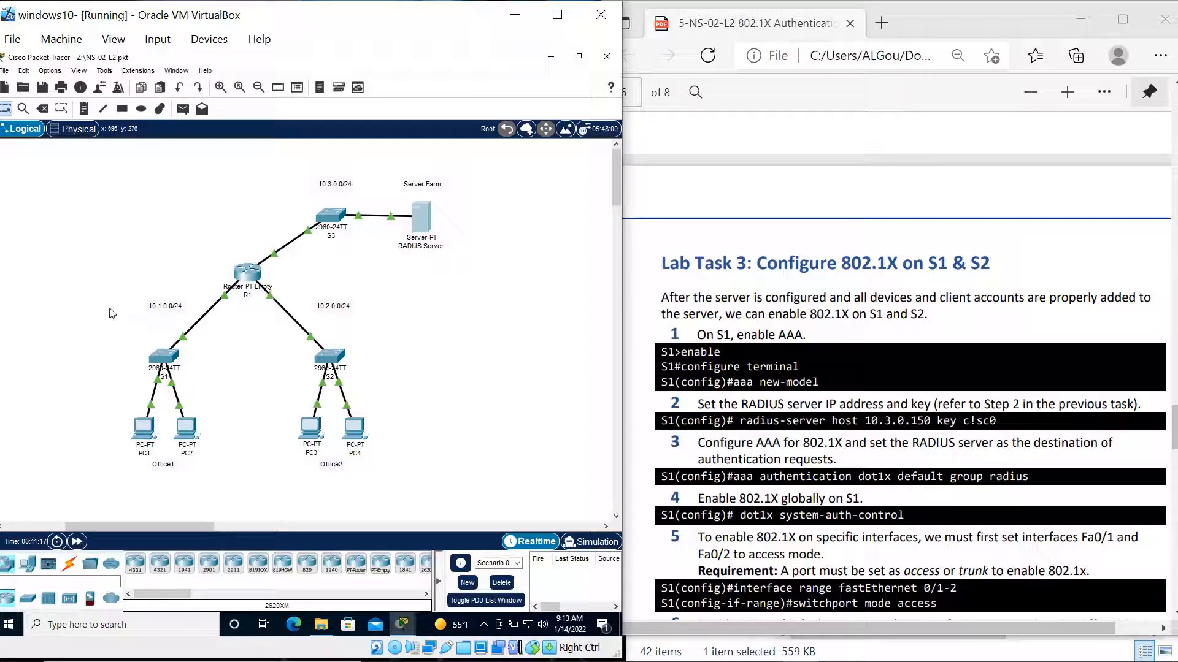
drag(98, 308, 215, 486)
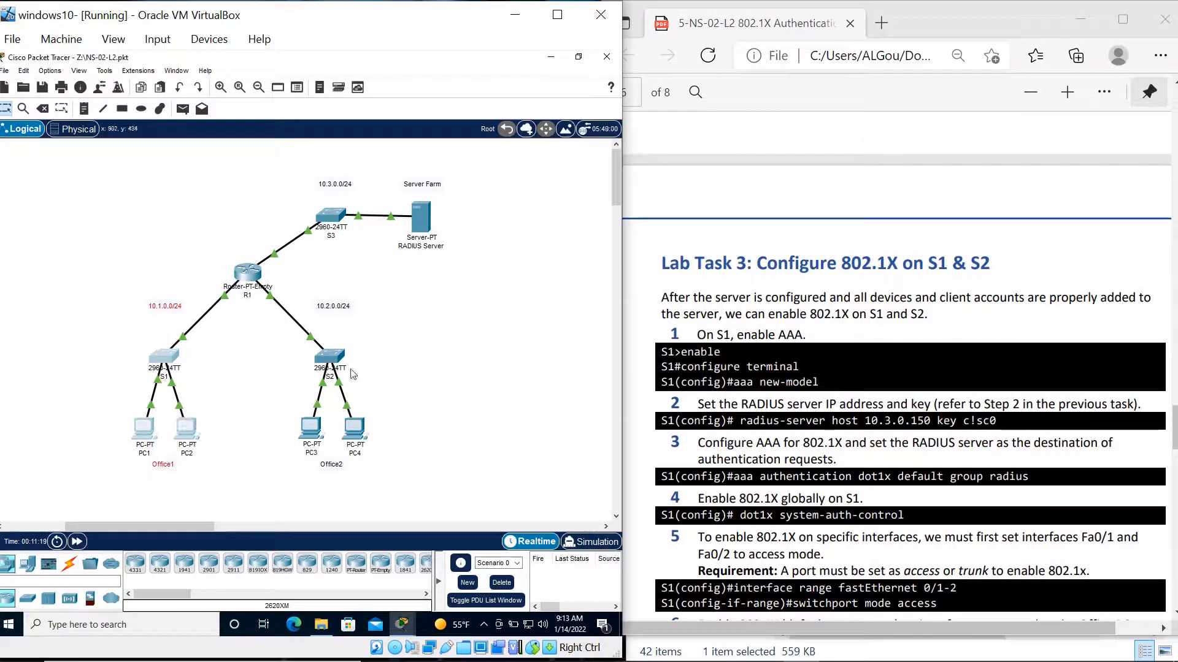
drag(411, 304, 279, 494)
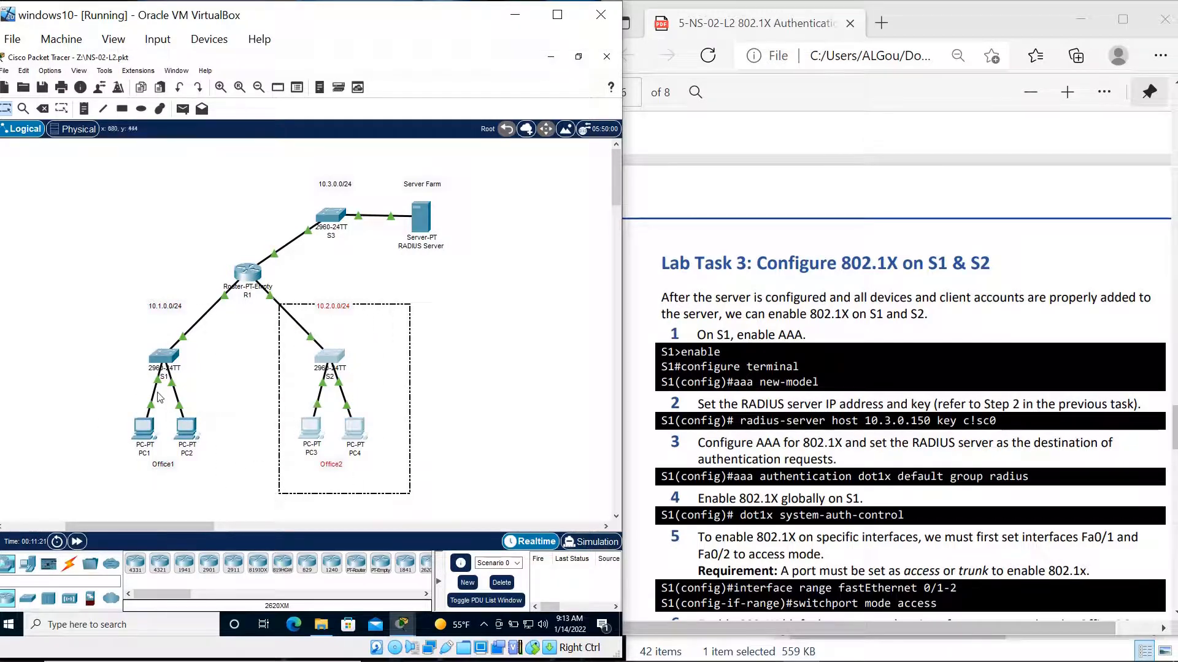
Step: Open switch S1's command line, enter global configuration mode and enable AAA with aaa new-model
click(166, 359)
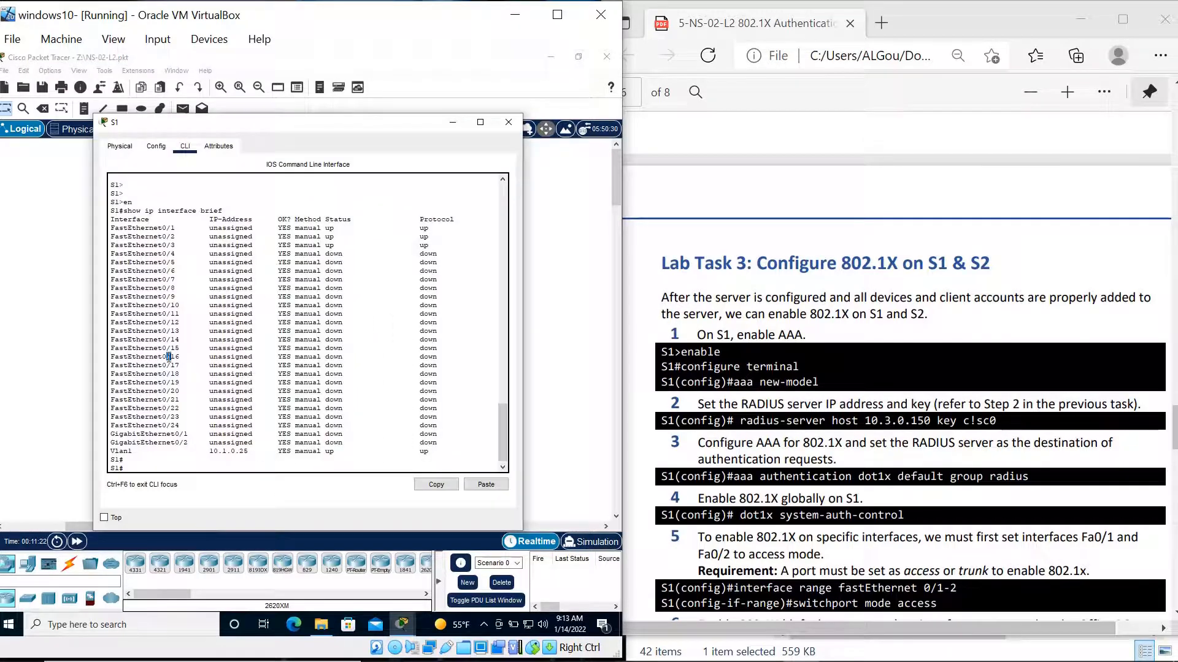
click(169, 470)
text(conf t)
key(Return)
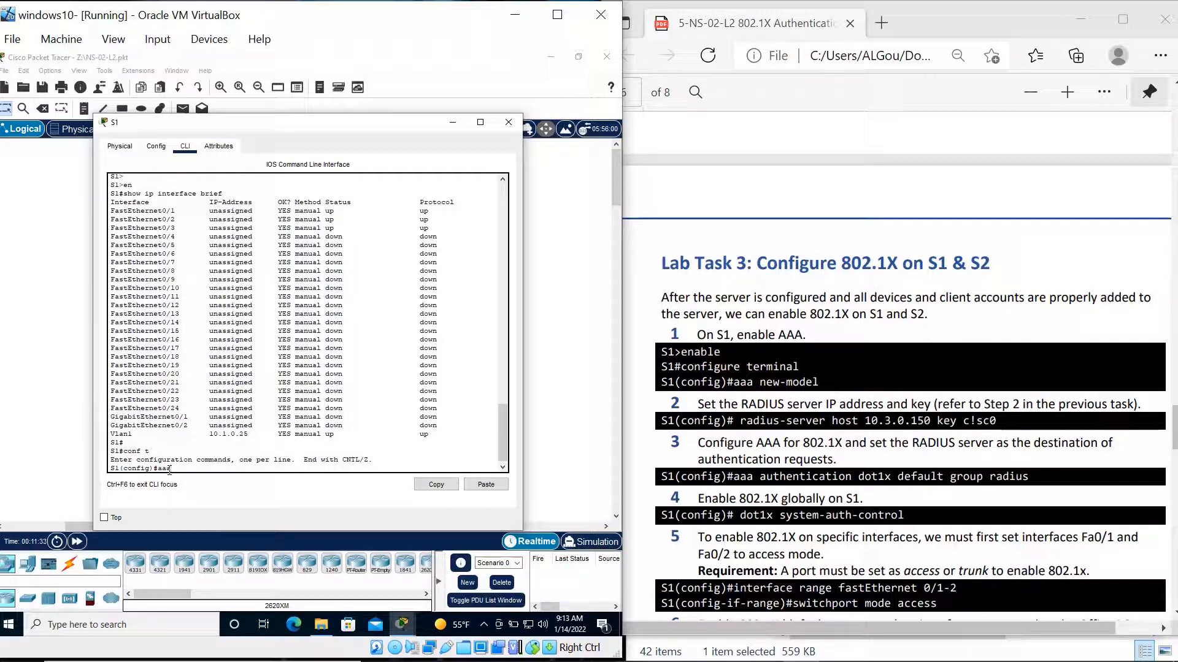
text(aaa new-model)
key(Return)
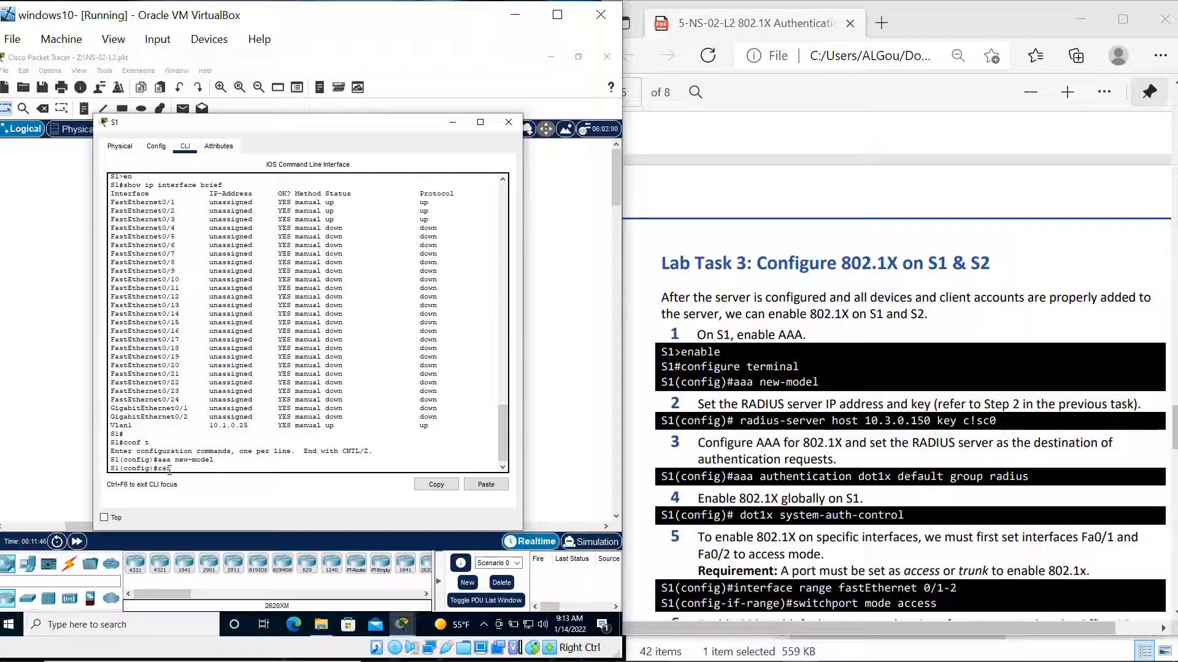
Step: Set S1's RADIUS server host to 10.3.0.150 with the lab's secret key
text(us-server host 10.3.0.150 )
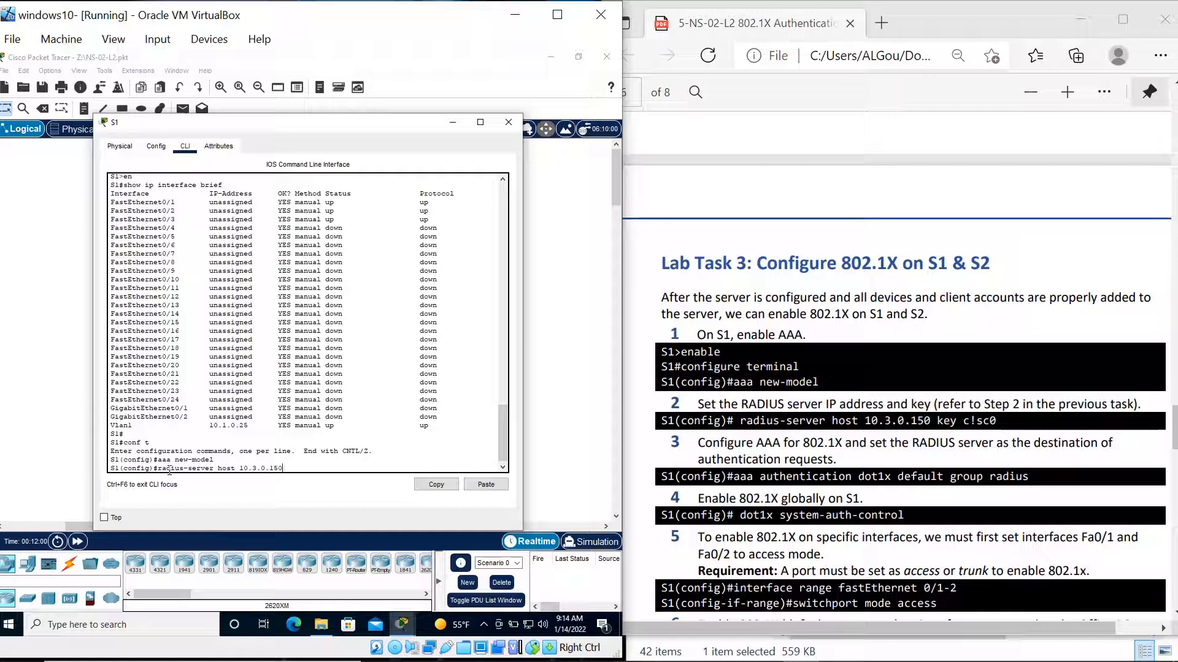
text(key c!sc0)
key(Return)
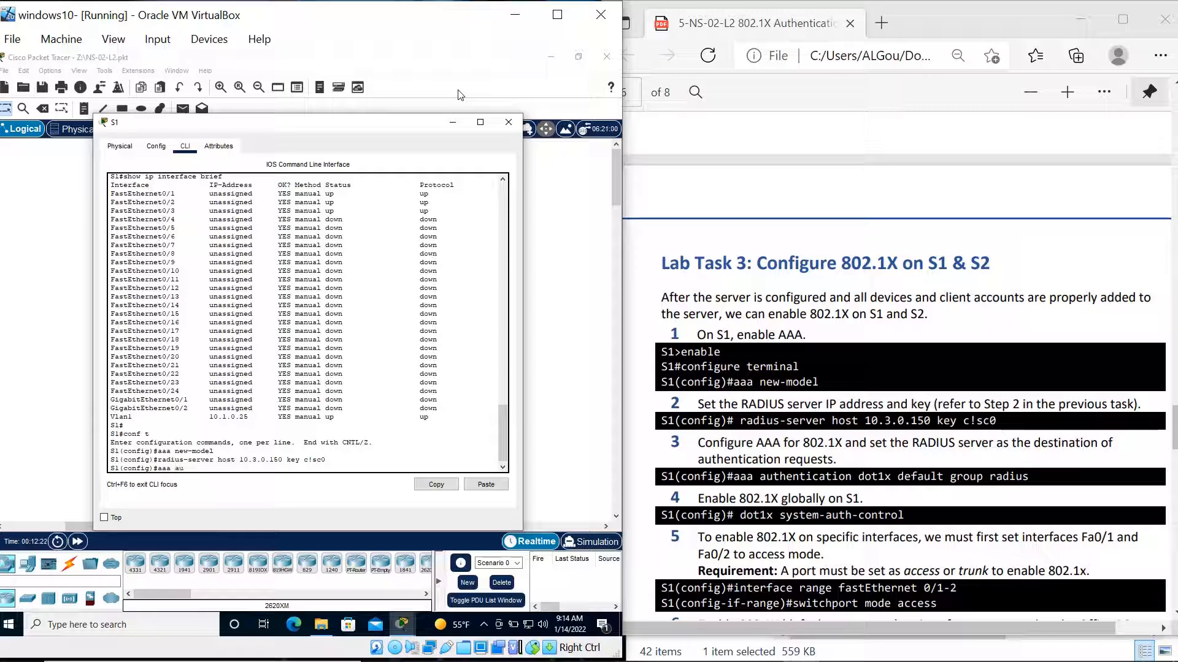
Step: Make RADIUS the default 802.1X authentication group on S1 with aaa authentication dot1x default group radius
text(entication dot1x default group)
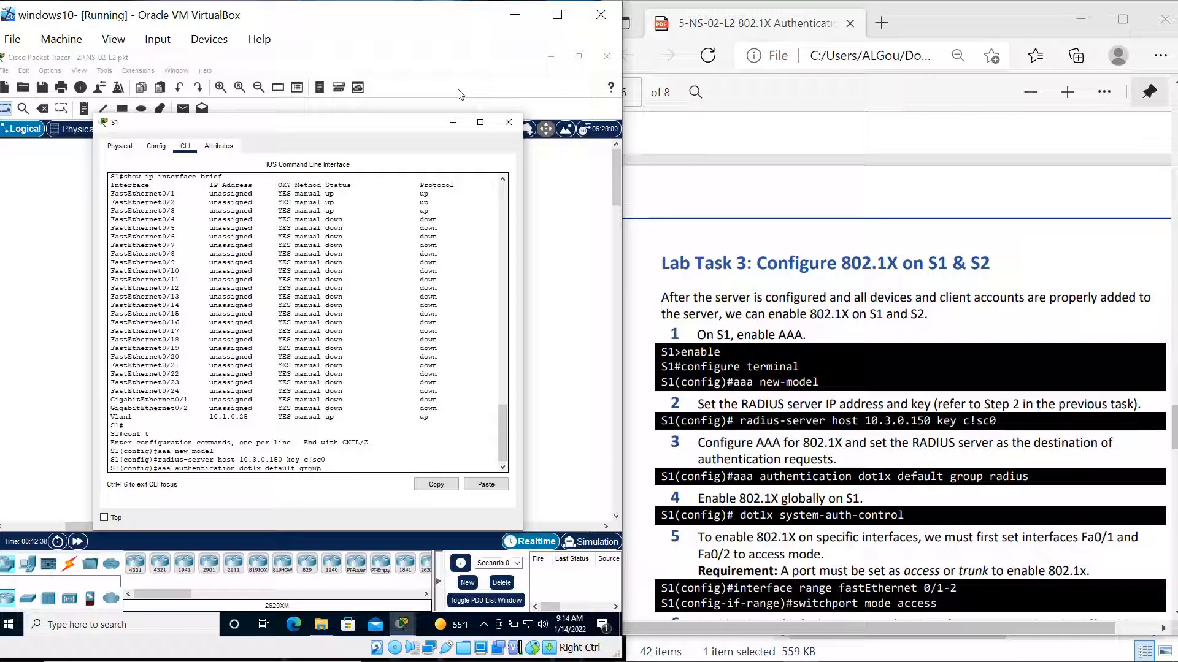
text( radius)
key(Return)
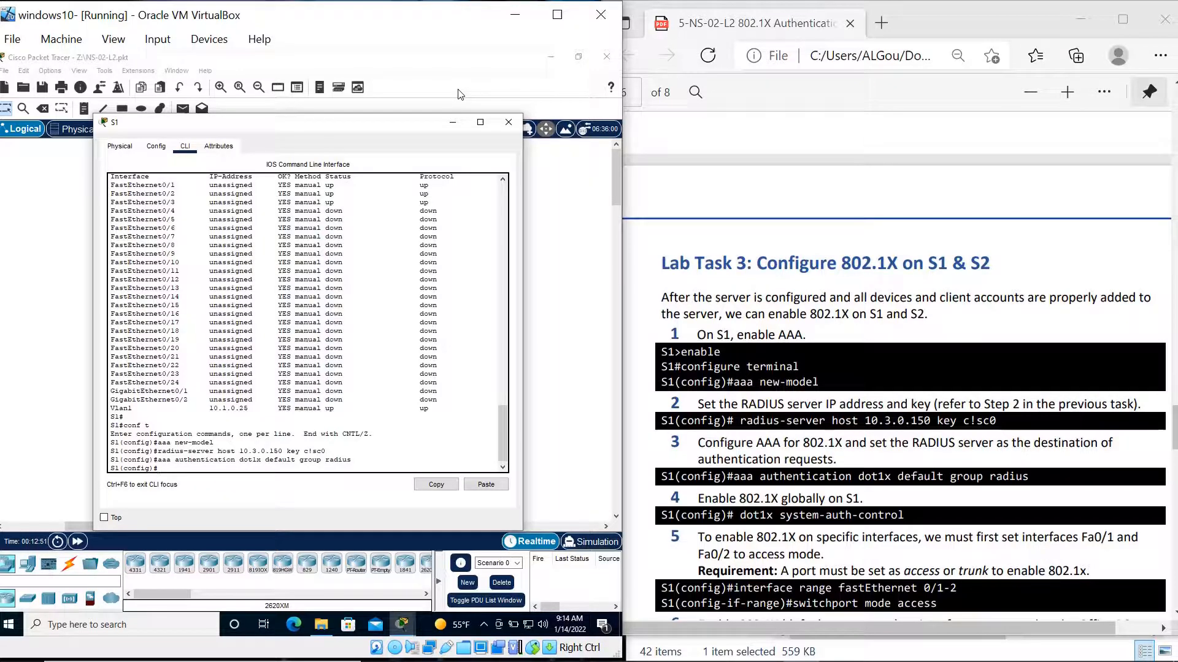
Step: Enable 802.1X globally on S1 with dot1x system-auth-control
text(dot1x system-auth-contr)
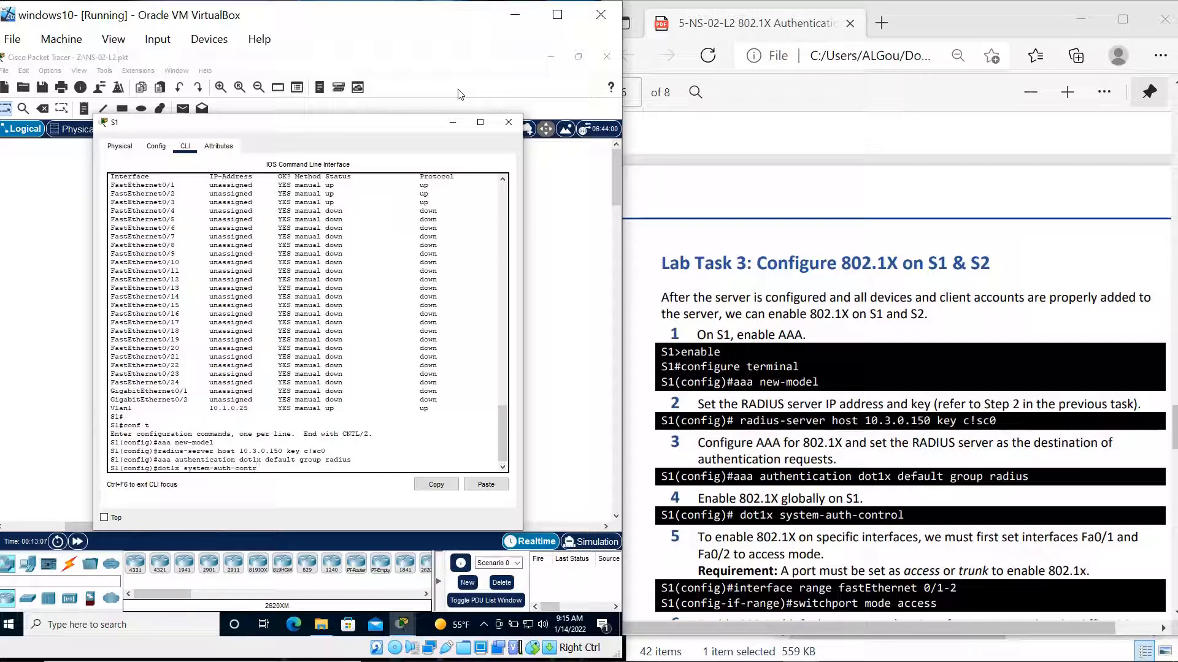
text(ol)
key(Return)
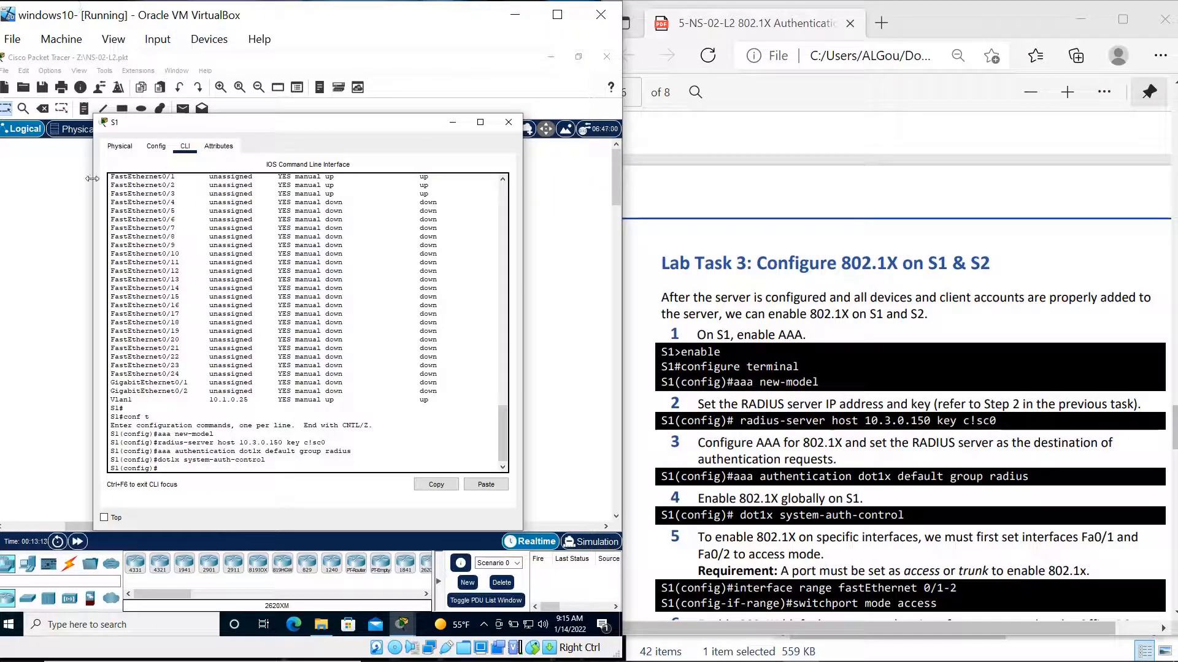
Step: Enlarge the S1 command-line window to nearly fill the virtual machine's display
drag(92, 179, 1, 178)
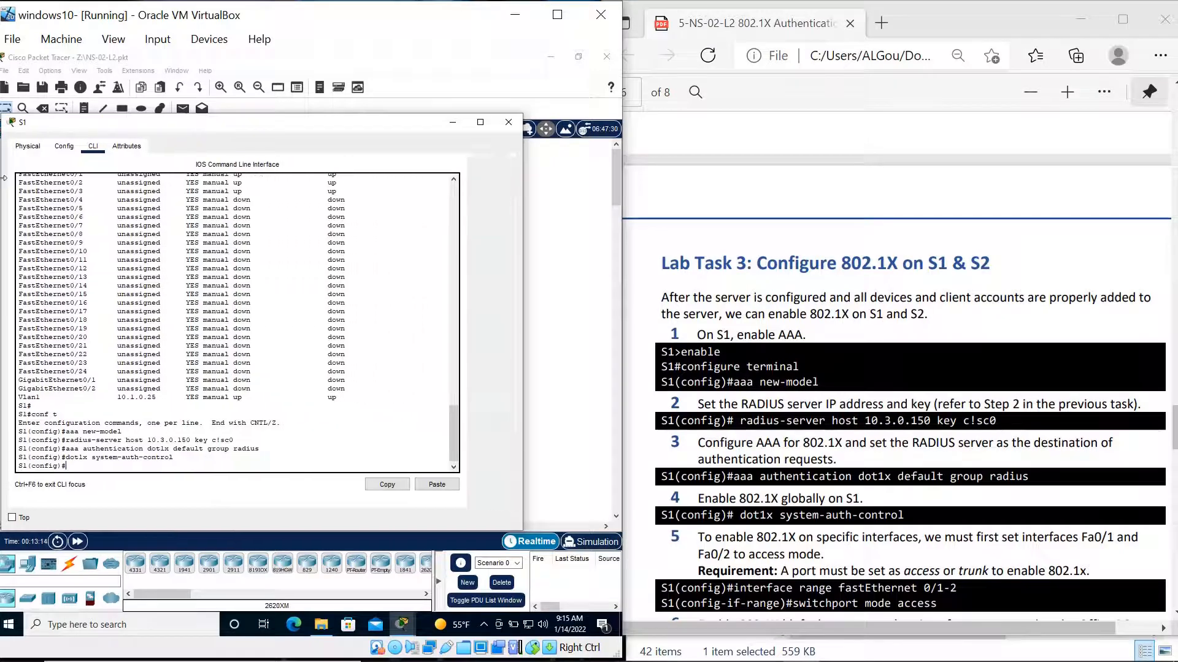
double_click(225, 116)
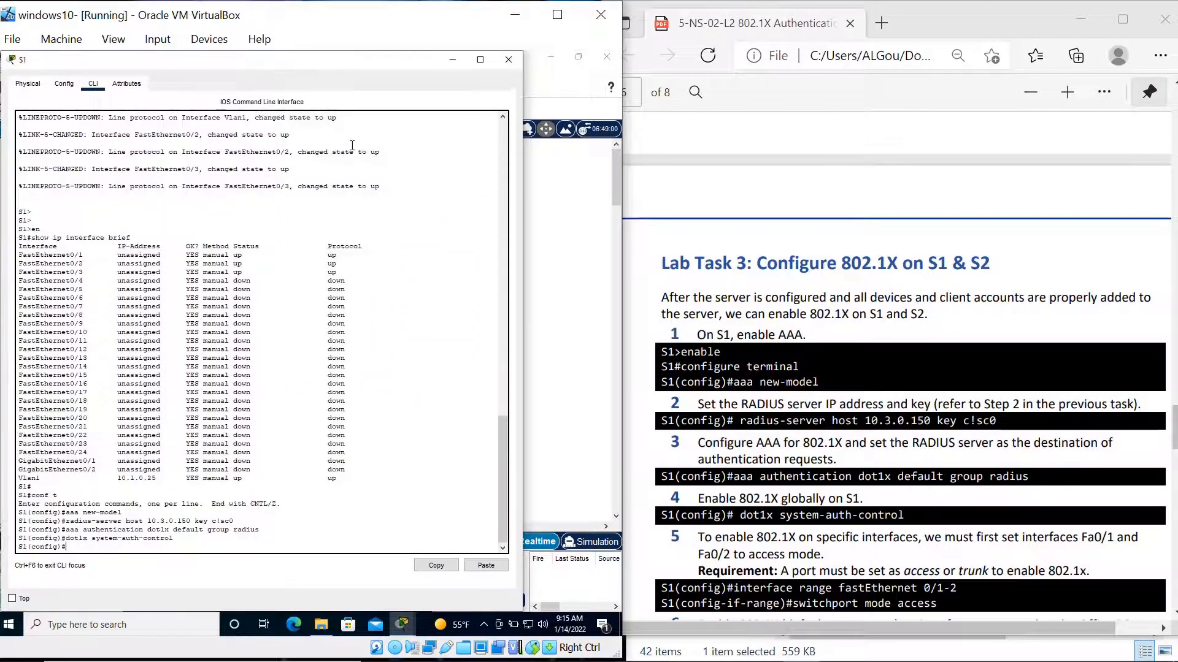
drag(523, 241, 615, 255)
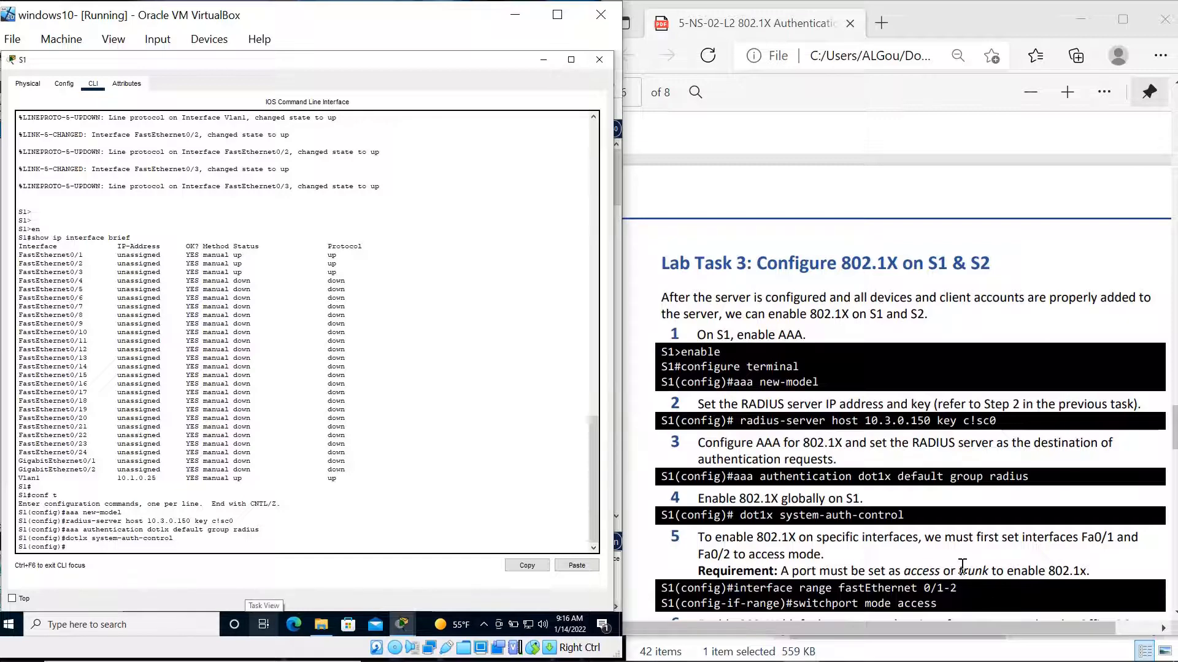
Step: Set S1's interface range fastethernet 0/1-2 to access mode with switchport mode access
scroll(962, 566, down, 1)
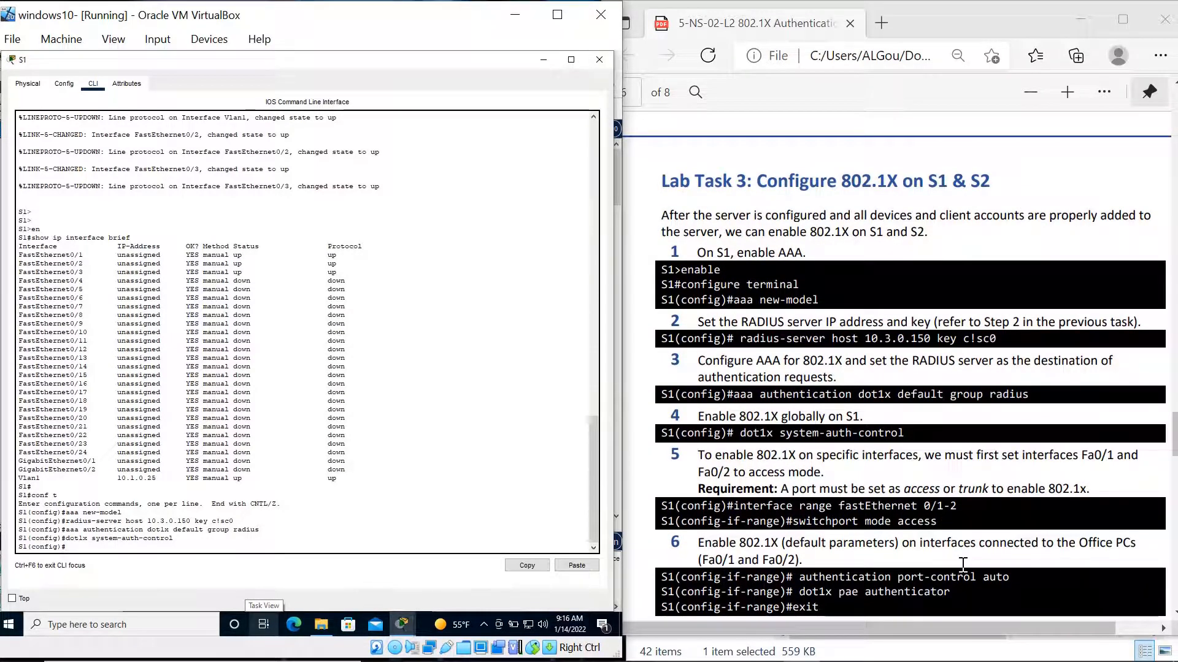
scroll(962, 564, down, 1)
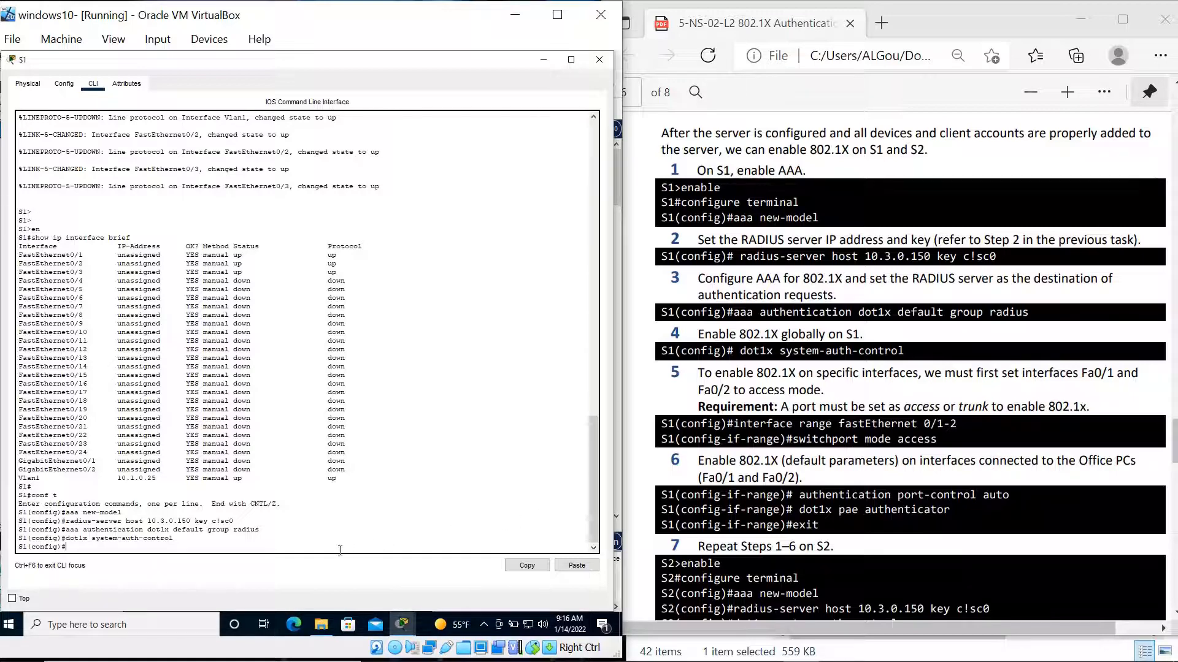
text(interface)
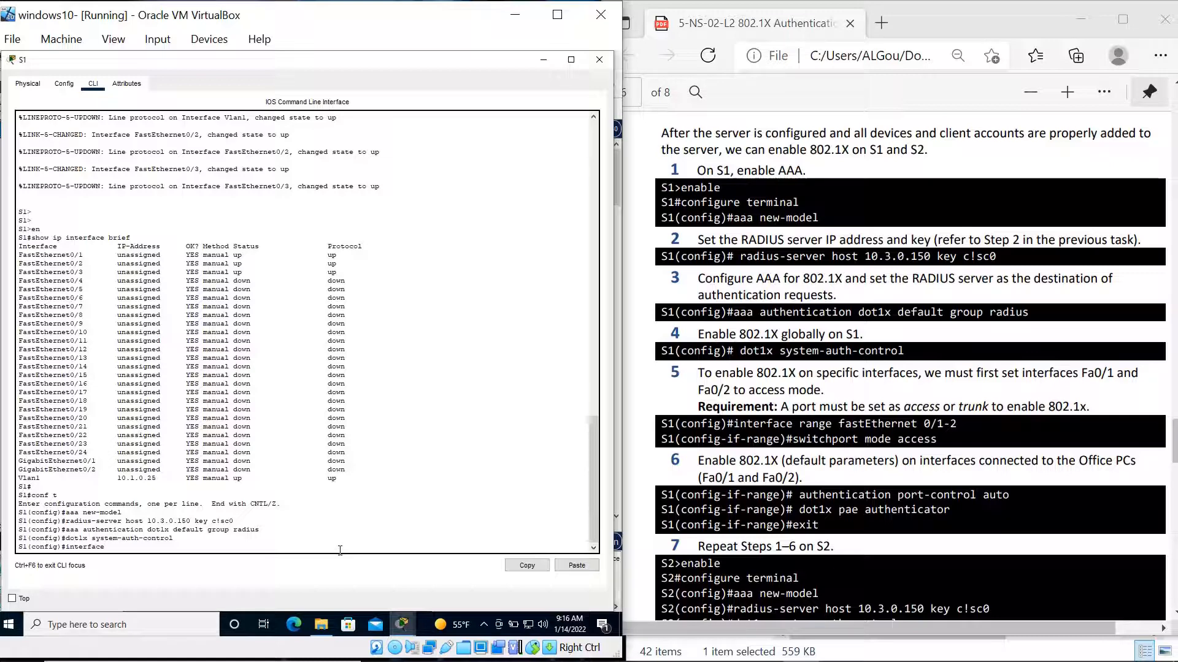
text( range fastethernet)
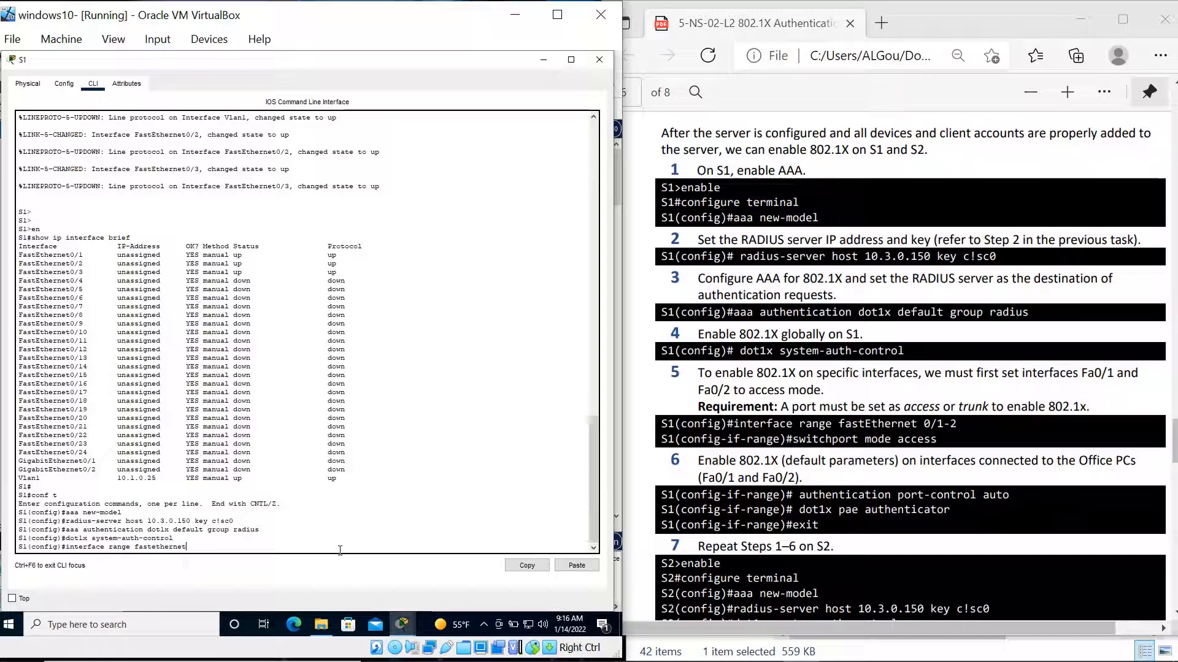
text( 0/)
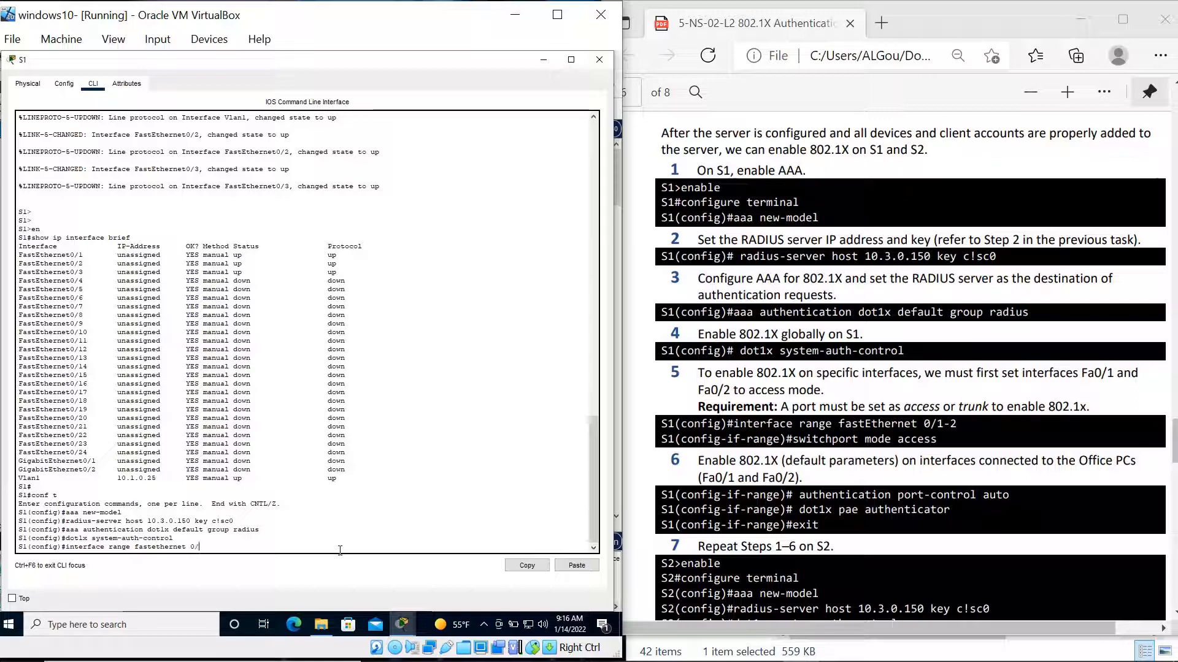
text(1-2)
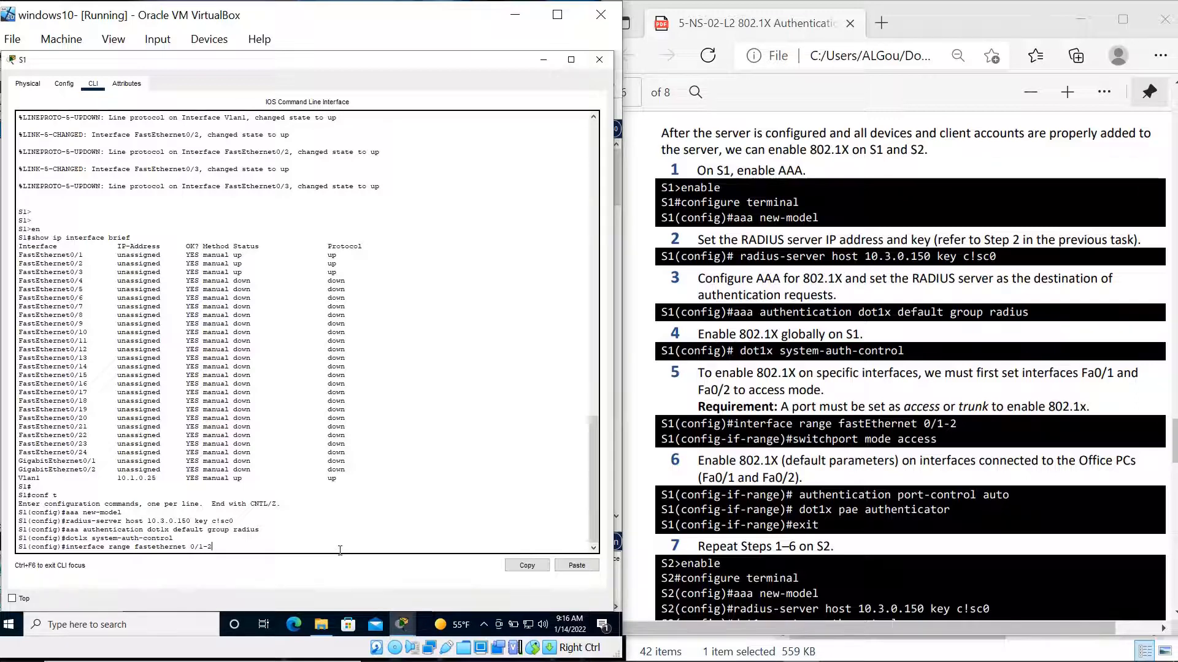
key(Return)
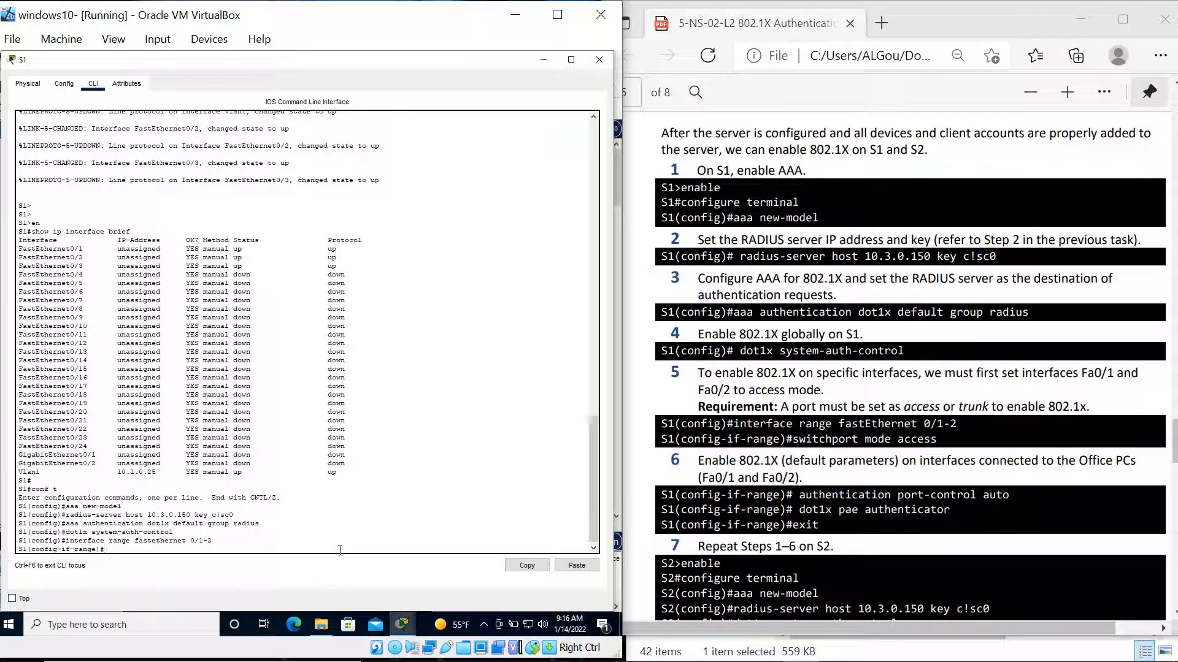
text(switchpo)
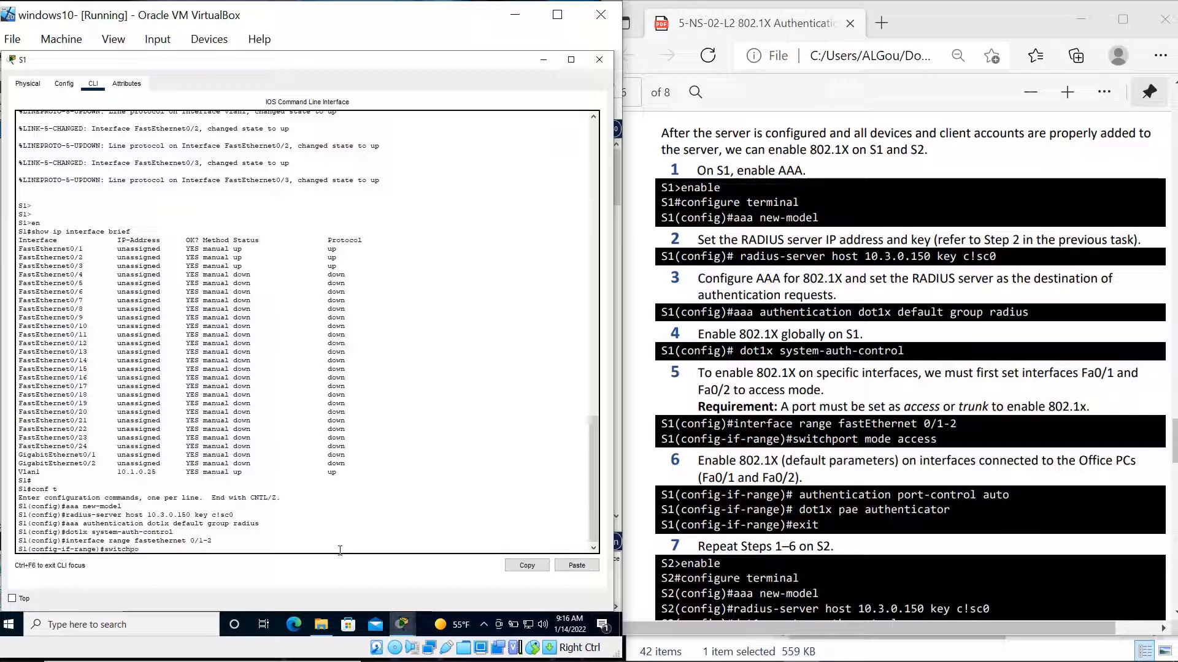
text(rt mode access)
key(Return)
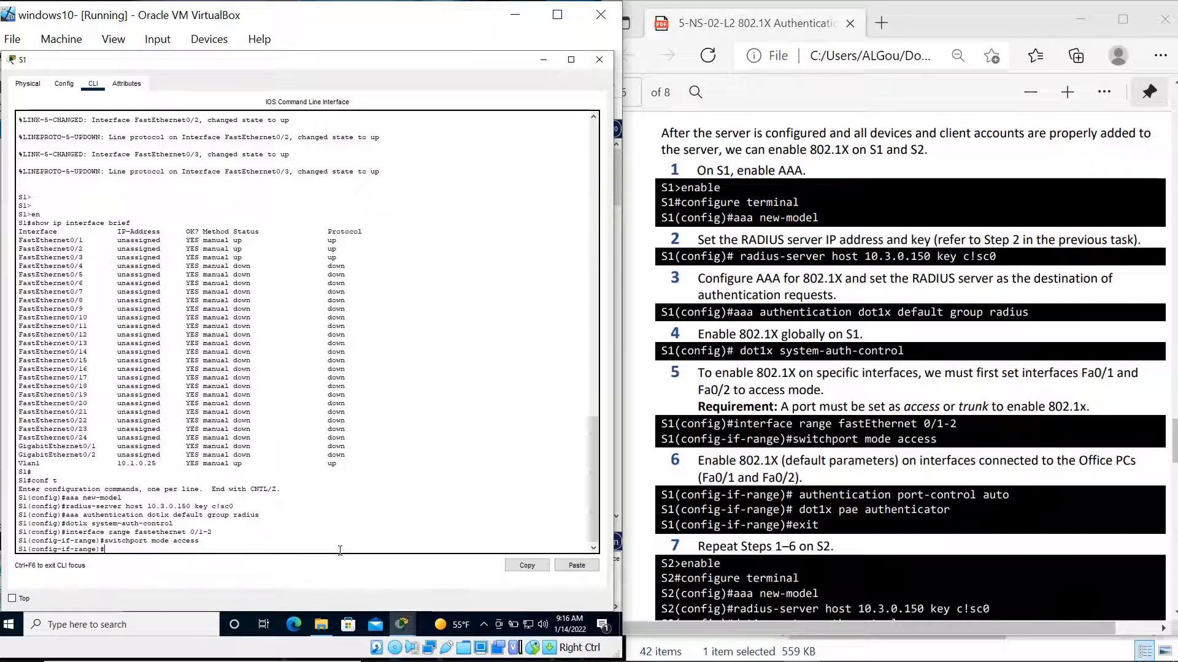
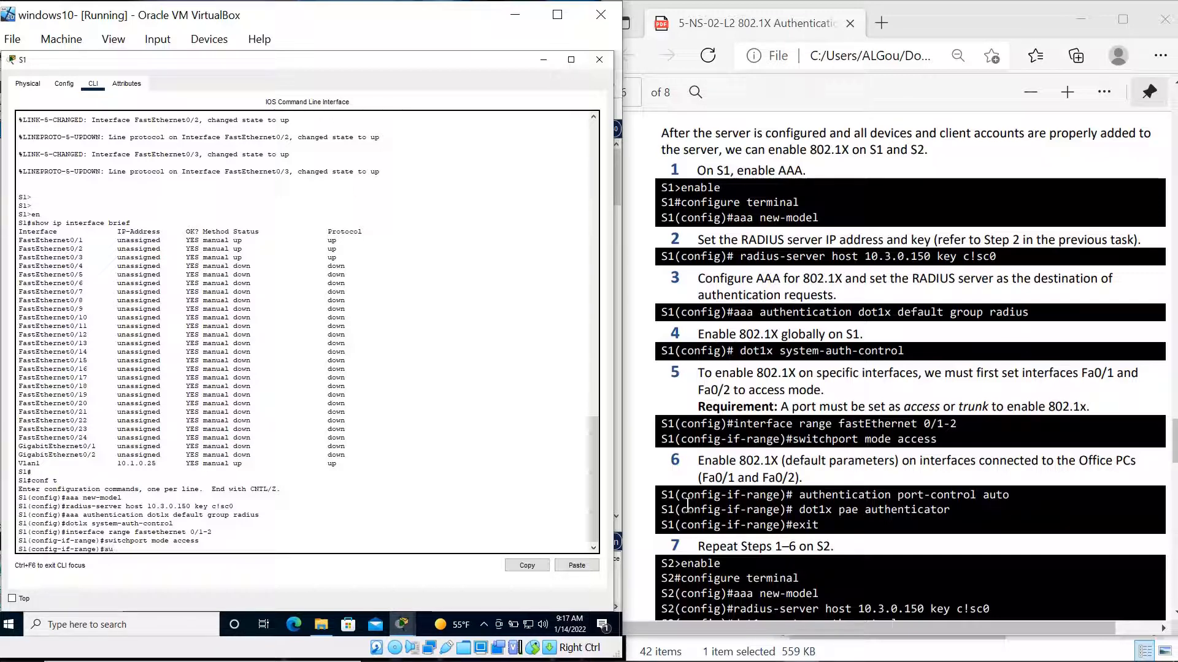
Step: Apply authentication port-control auto to S1's interface range fastethernet 0/1-2
text(thentication)
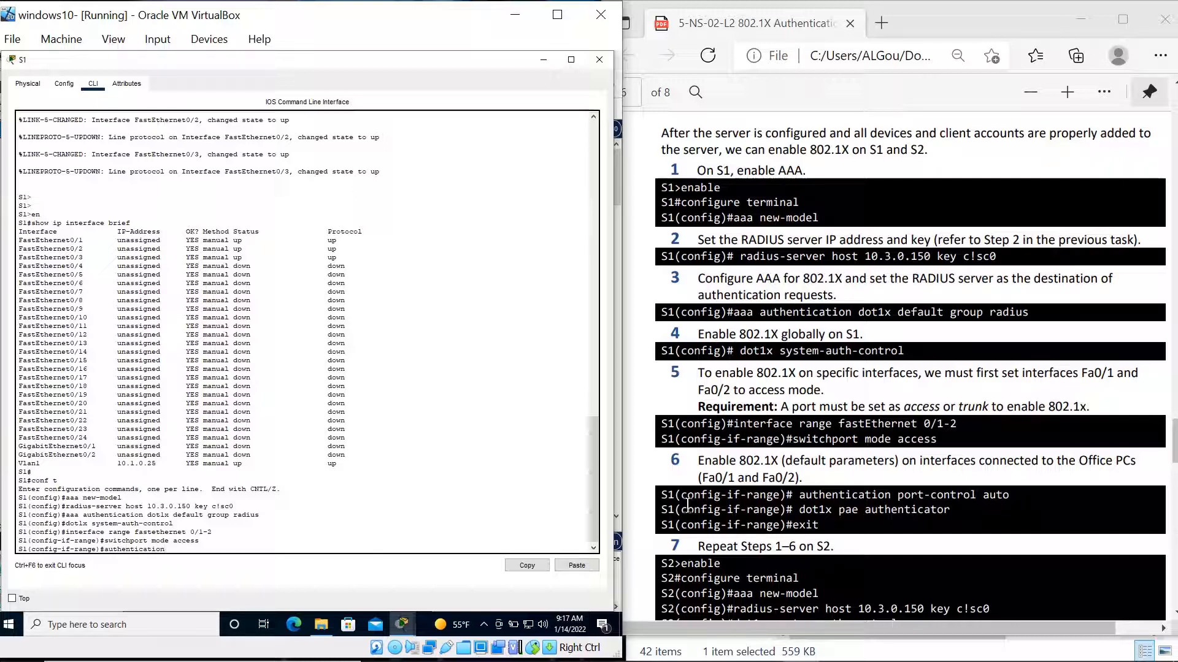
text( po)
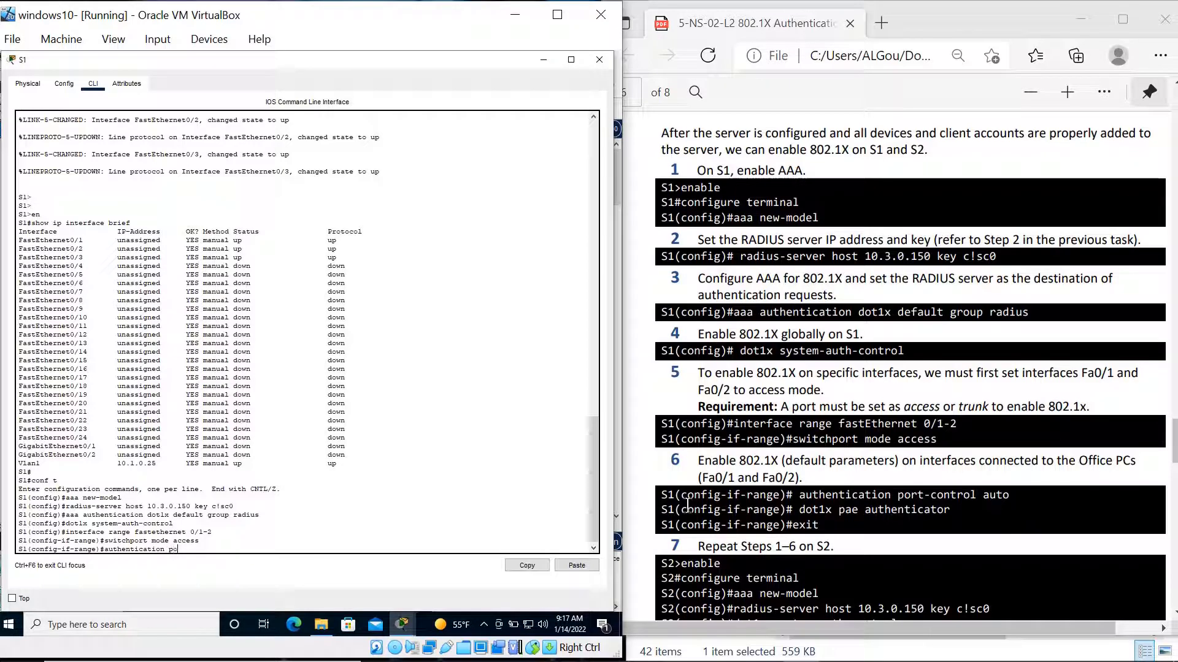
text(rt-con)
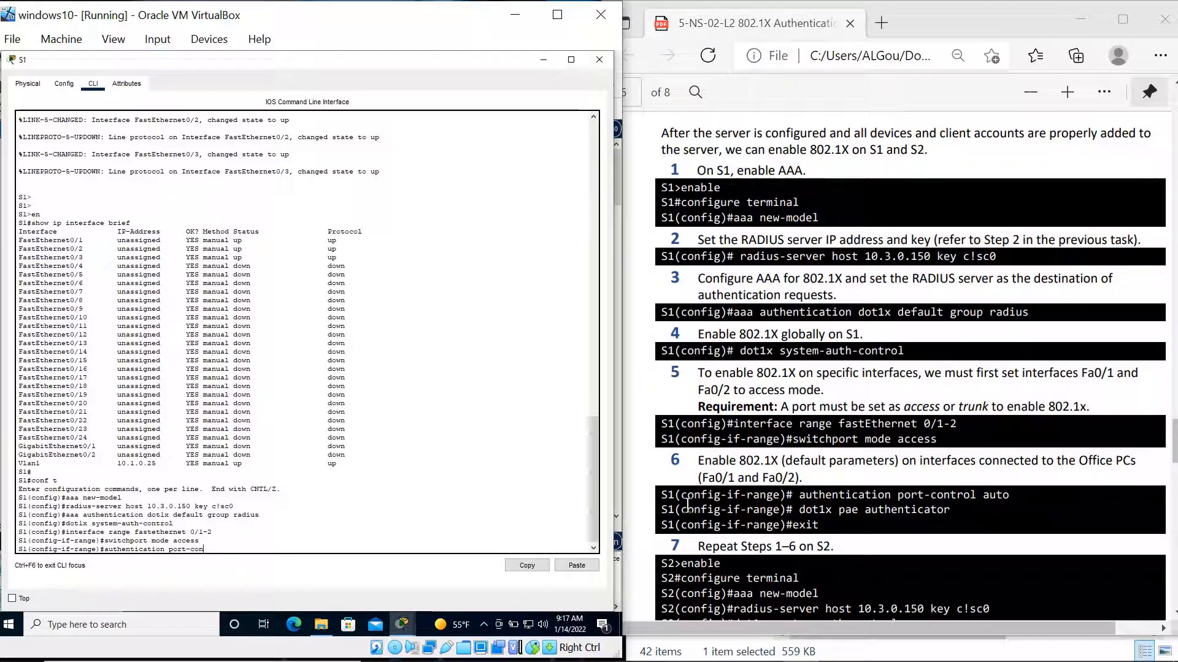
text(trol)
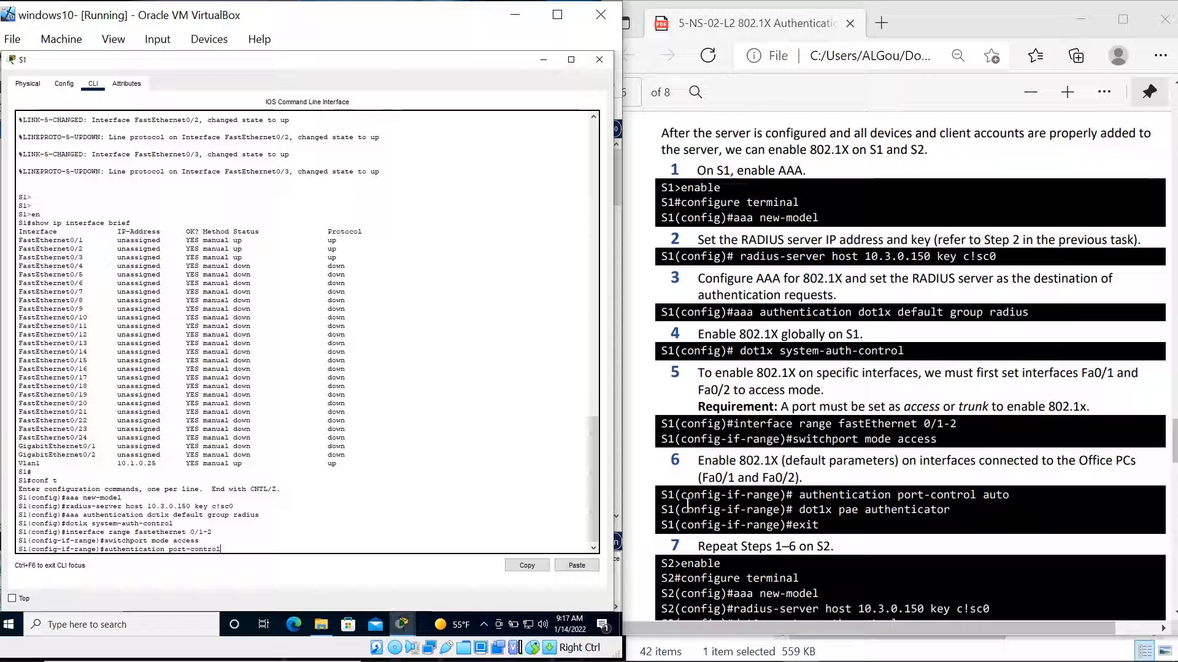
text( auto)
key(Return)
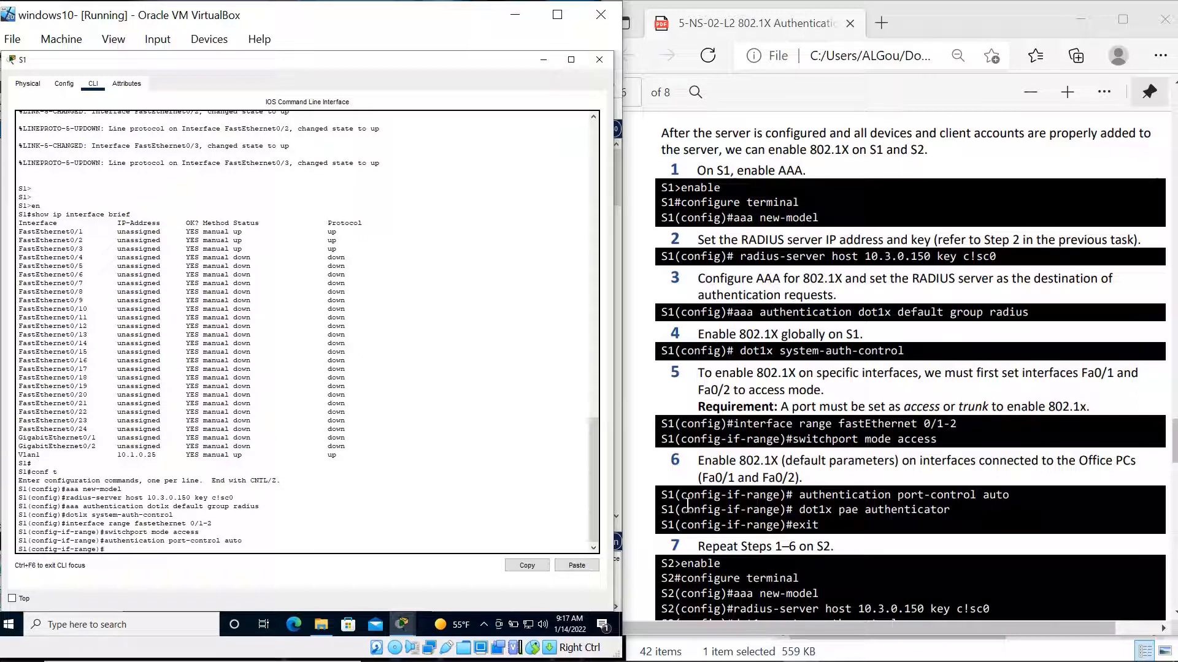
Step: Make S1's selected interfaces 802.1X authenticators with dot1x pae authenticator, and exit interface range configuration
text(dot1)
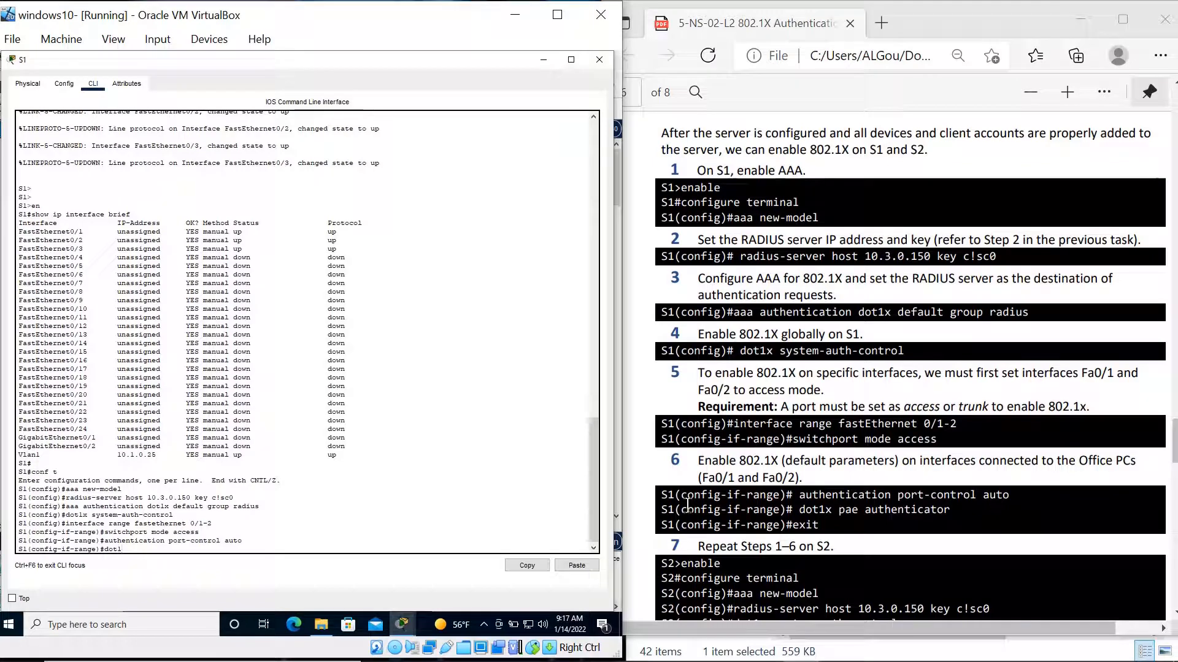
text(x p)
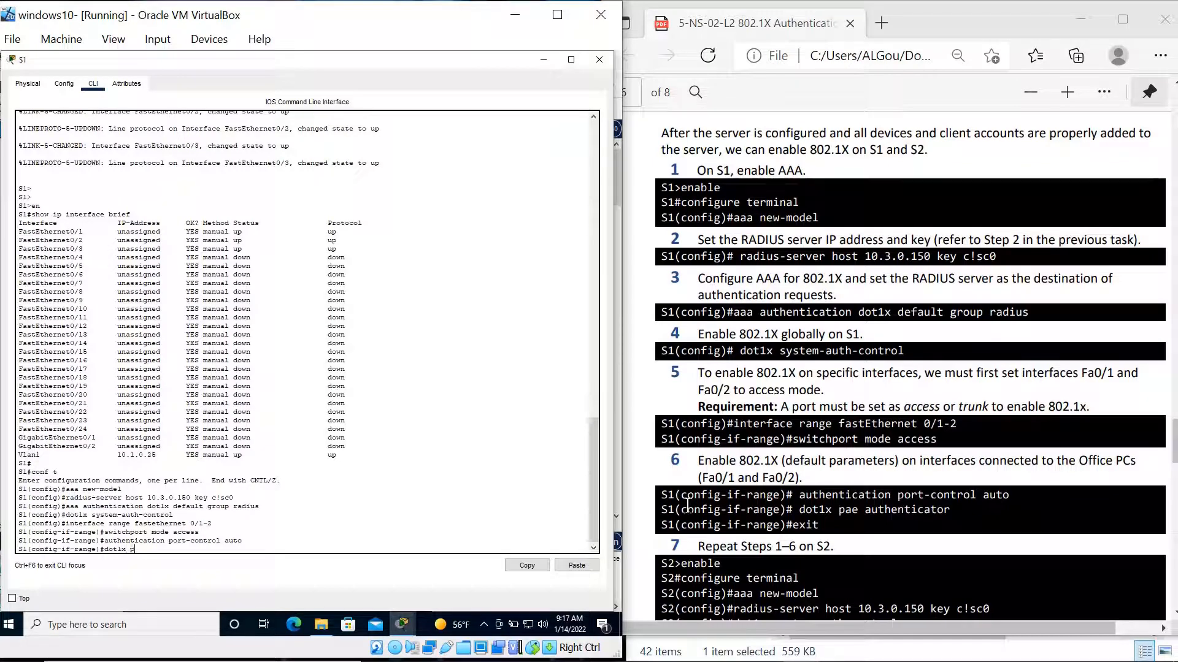
text(ae)
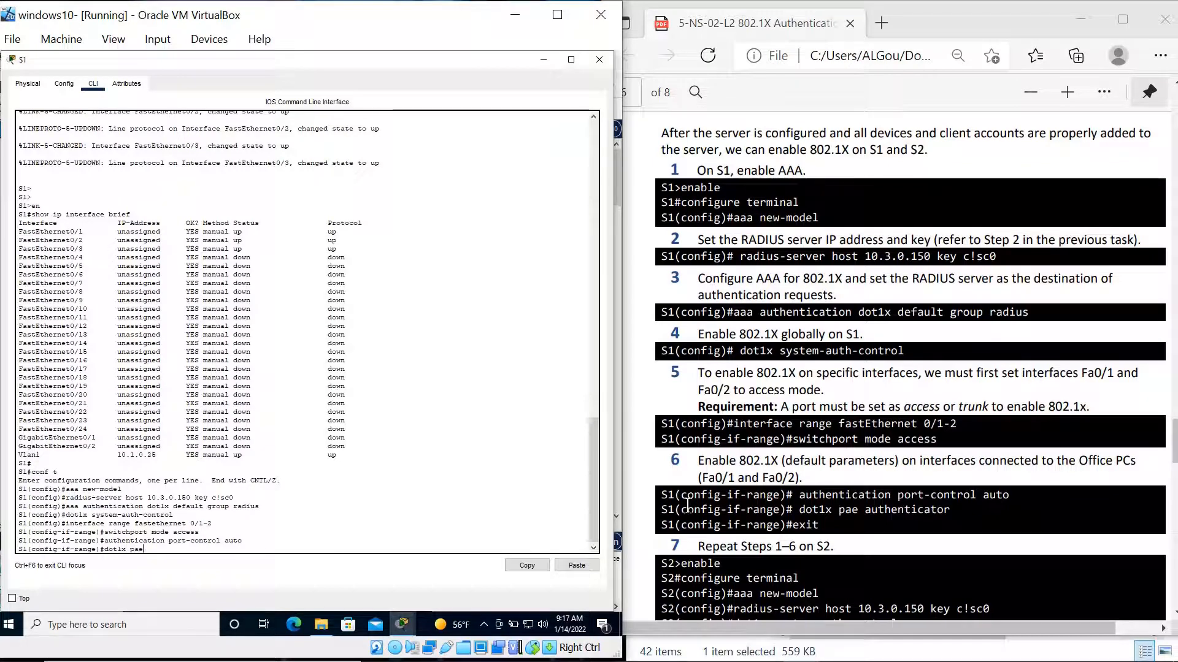
text( authe)
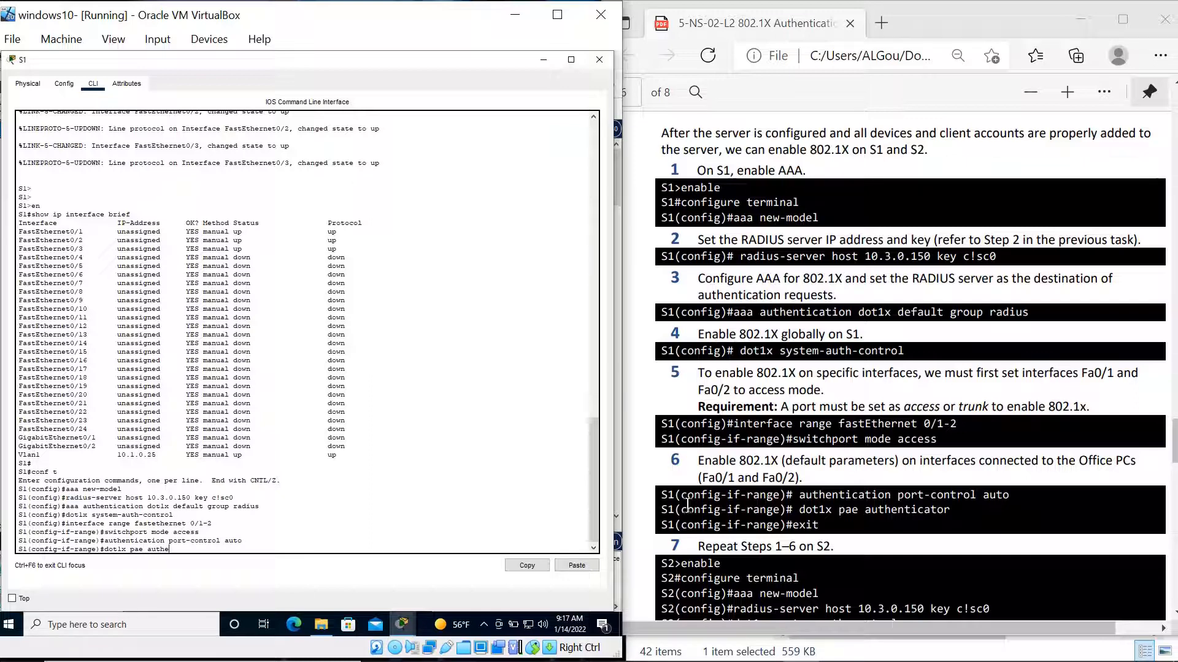
text(ntica)
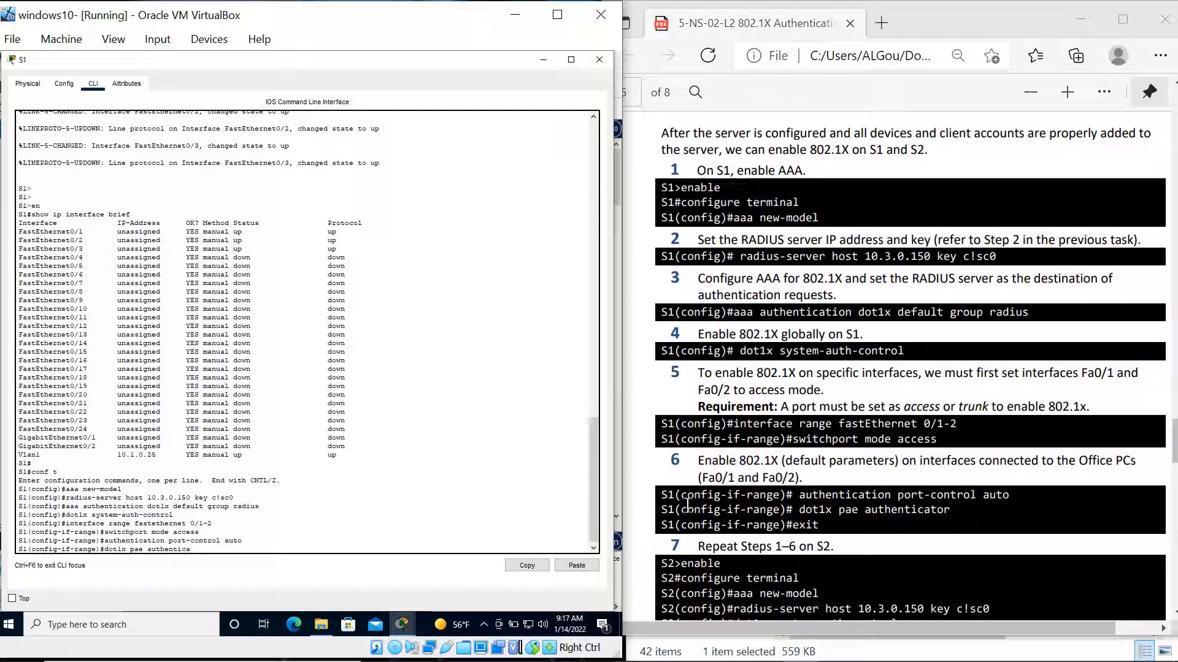
text(tor)
key(Return)
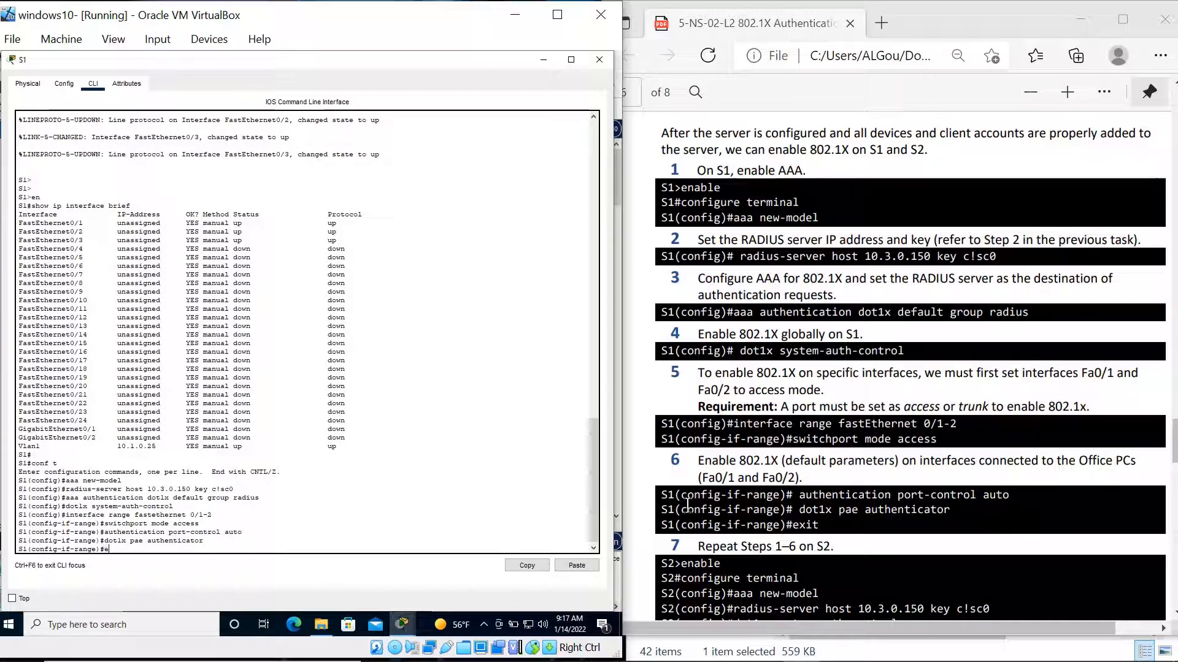
text(exit)
key(Return)
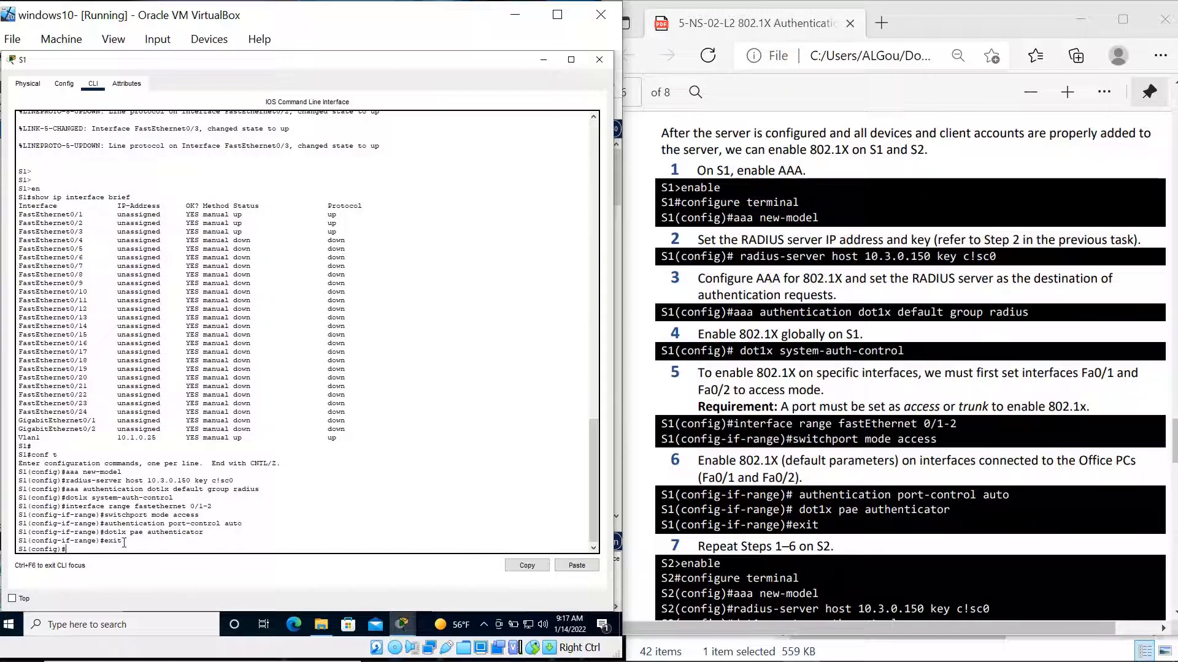
Step: Highlight S1's entered configuration commands and review the Lab Task 3 instructions for repeating them on S2
drag(126, 541, 16, 454)
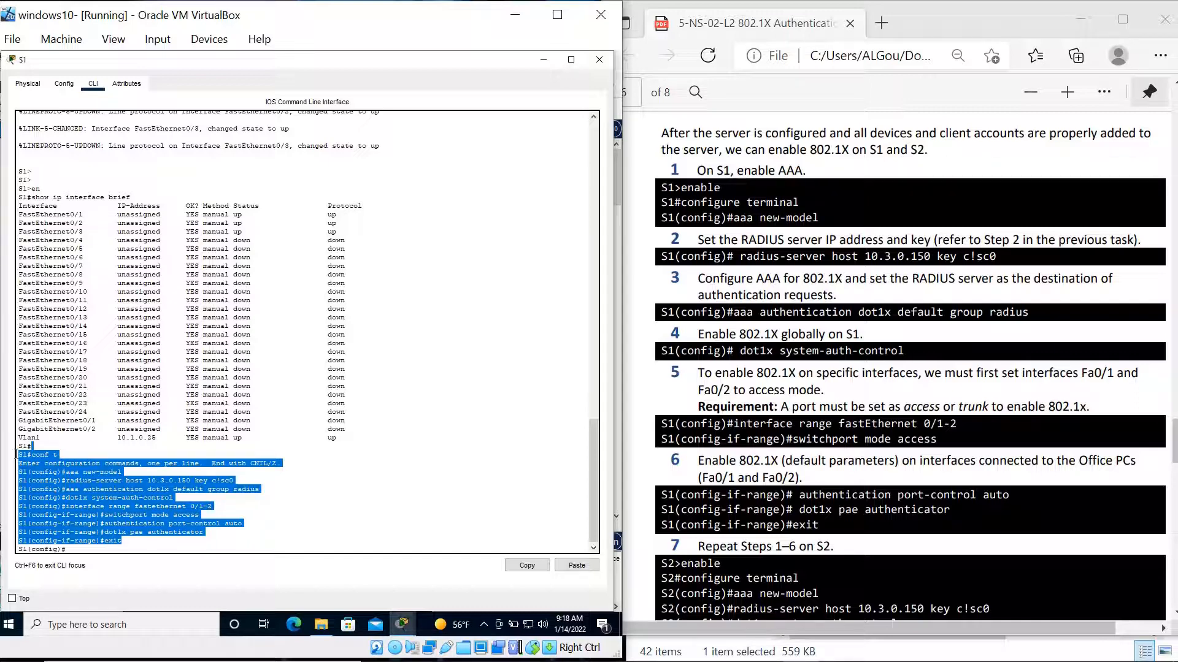
scroll(791, 344, down, 3)
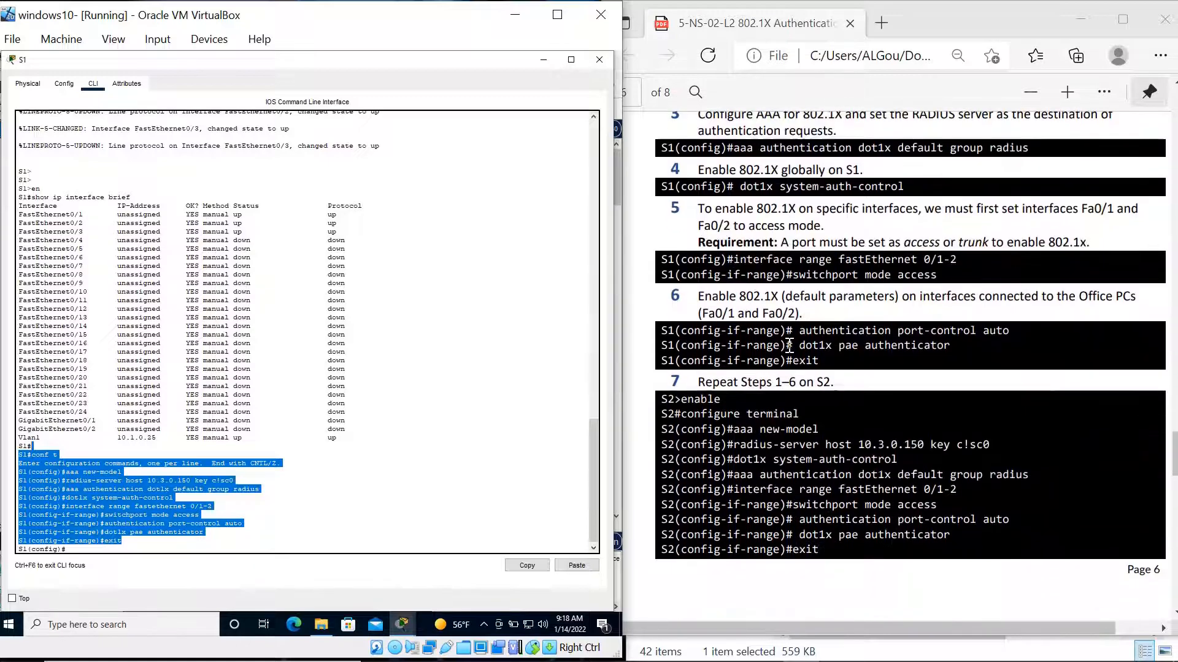
scroll(789, 342, up, 4)
scroll(789, 345, up, 2)
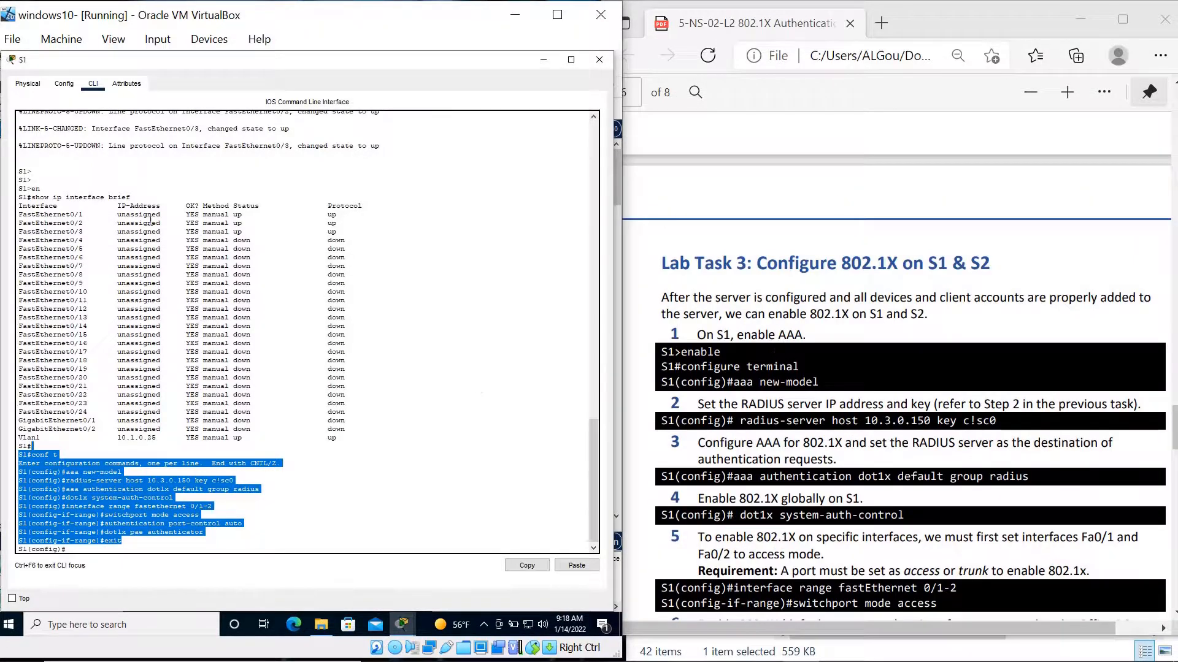
Step: Close the S1 window, open switch S2's command line, and enlarge its window to nearly fill the virtual machine's display
click(600, 59)
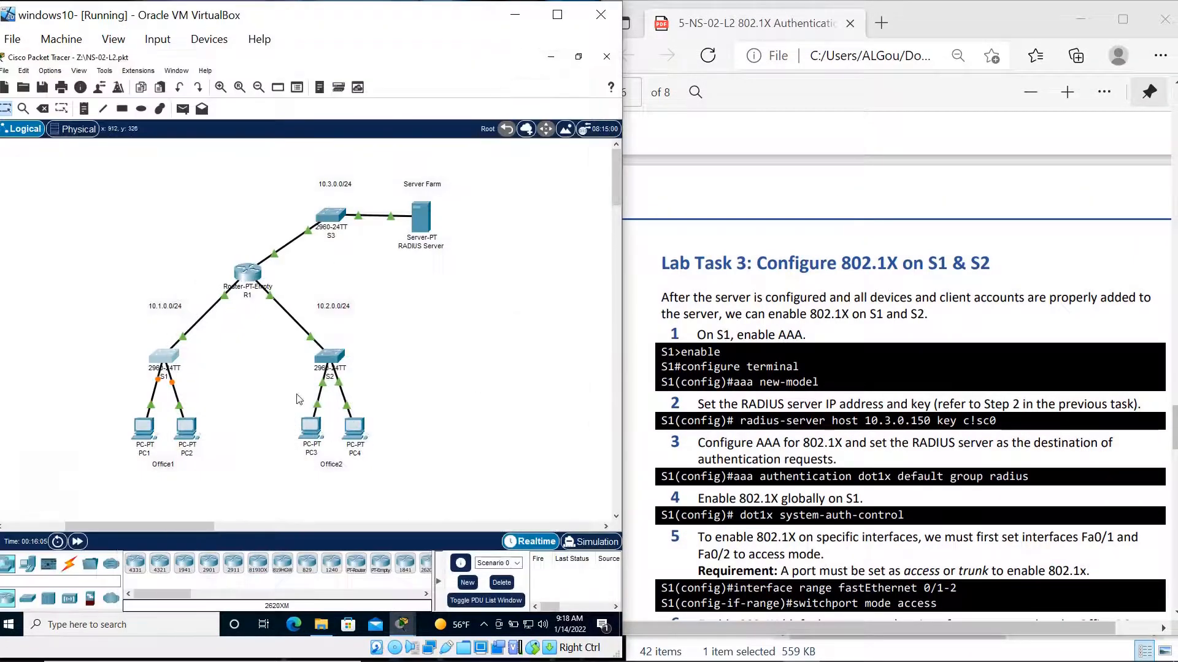
click(338, 361)
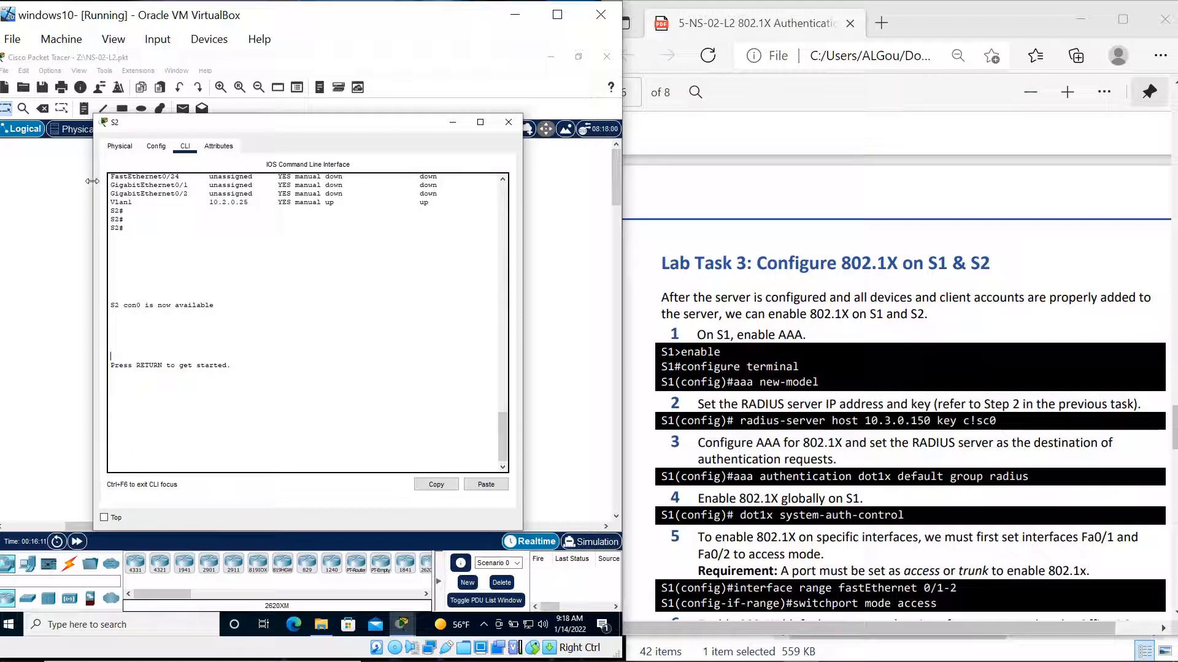
drag(93, 184, 3, 194)
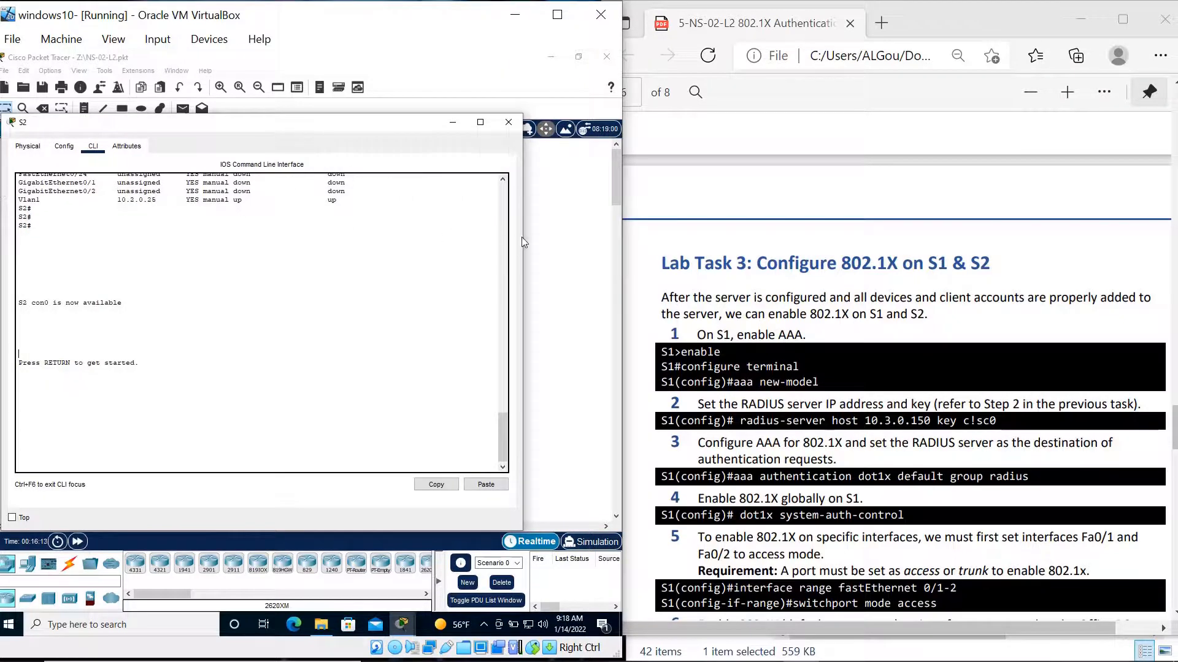
drag(522, 241, 610, 230)
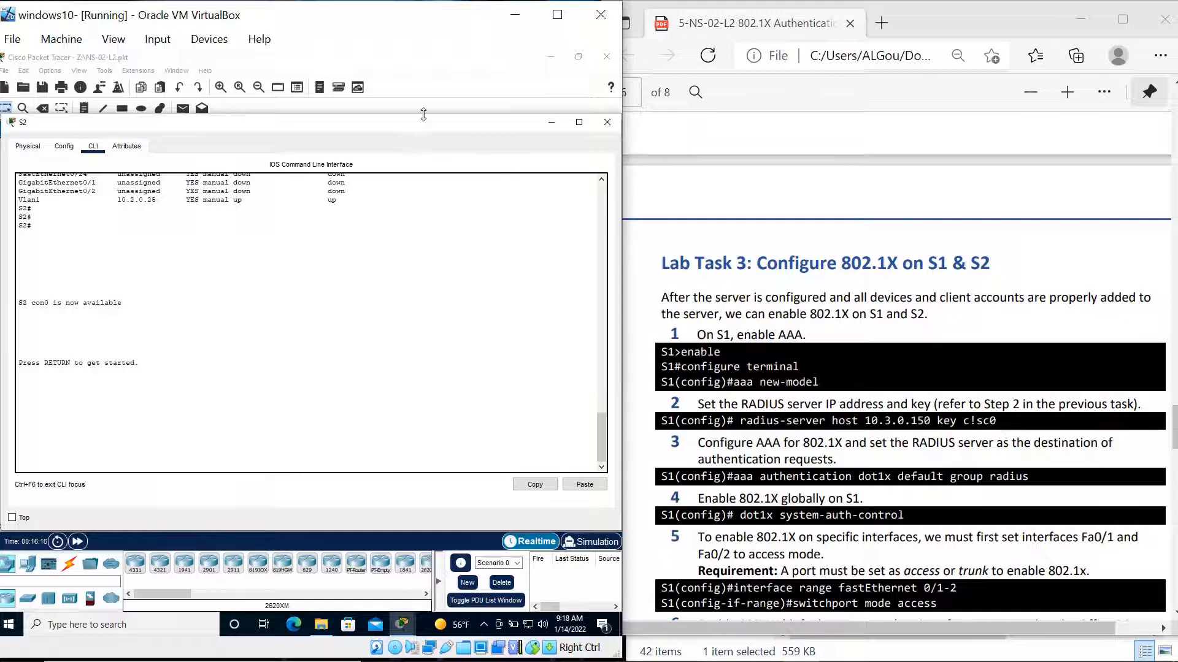
drag(428, 115, 436, 15)
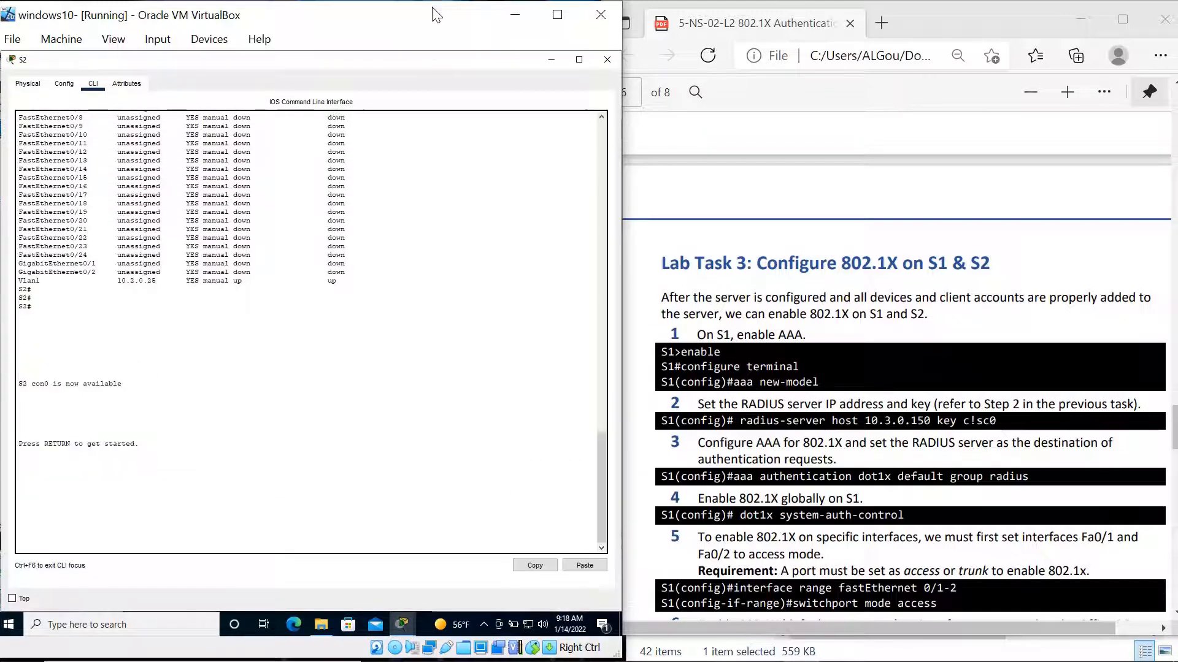
Step: Minimize the lab PDF and the network security labs folder, and maximize the virtual machine and the S2 window
click(1092, 17)
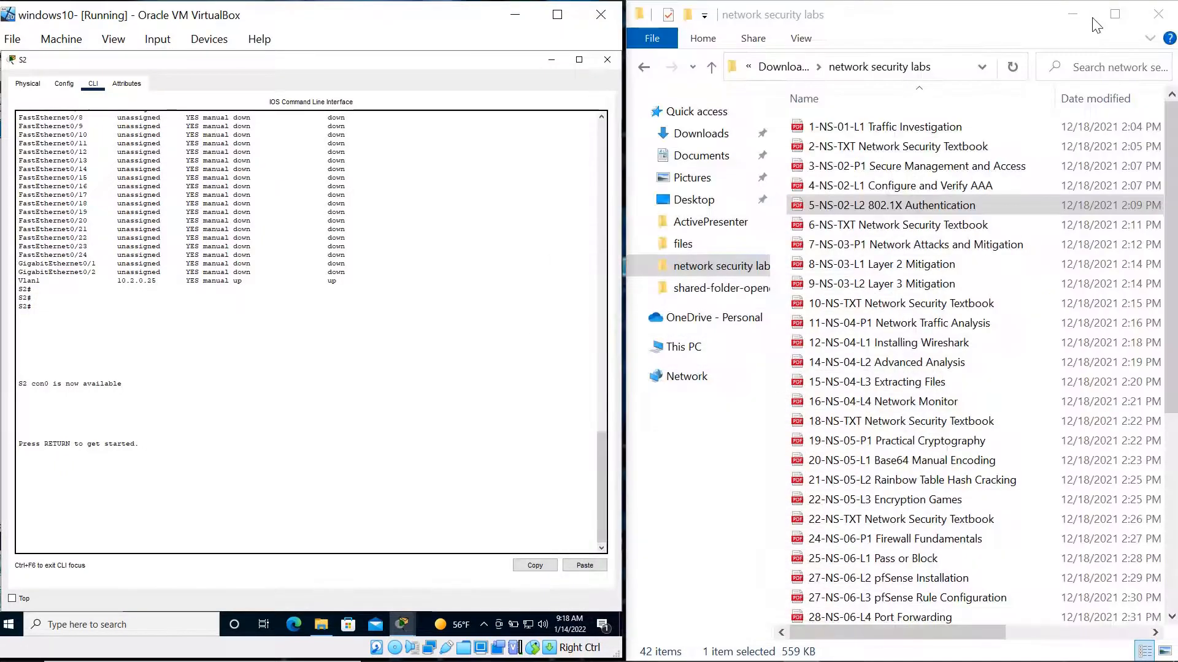
click(1072, 14)
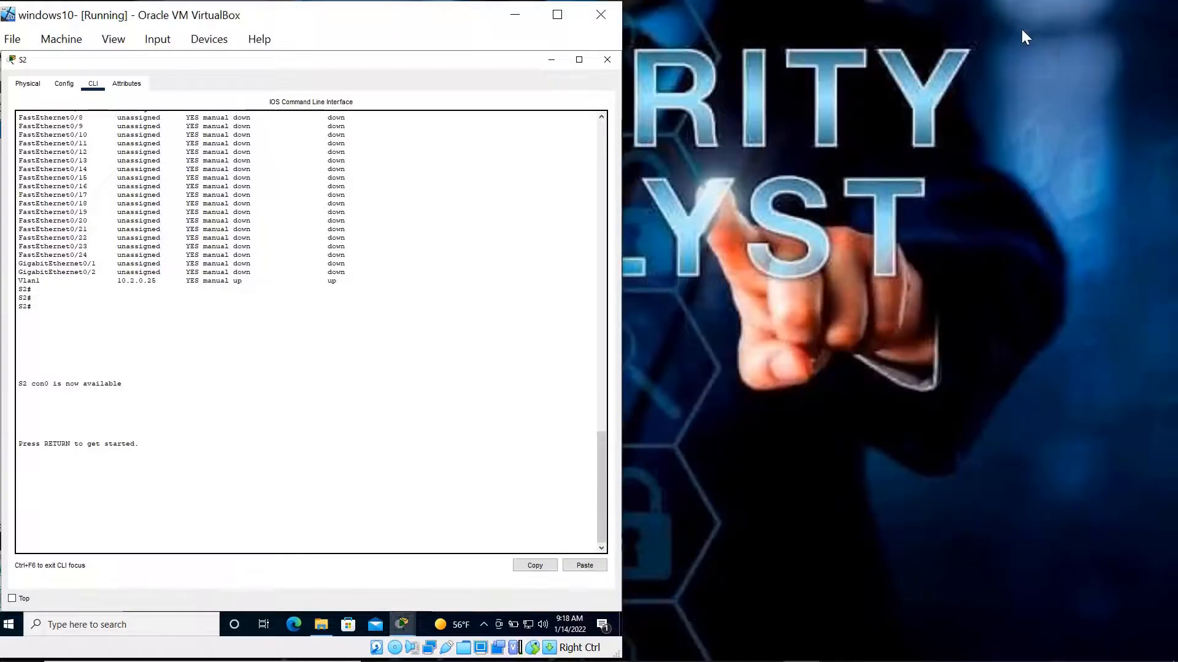
click(557, 15)
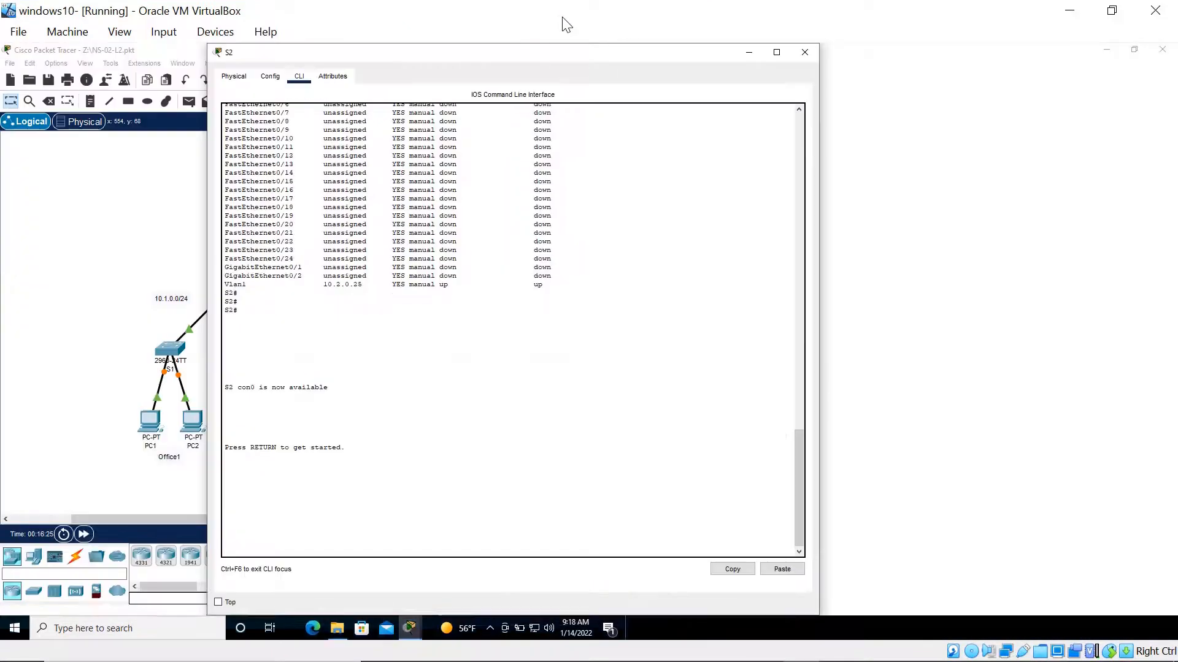
click(775, 53)
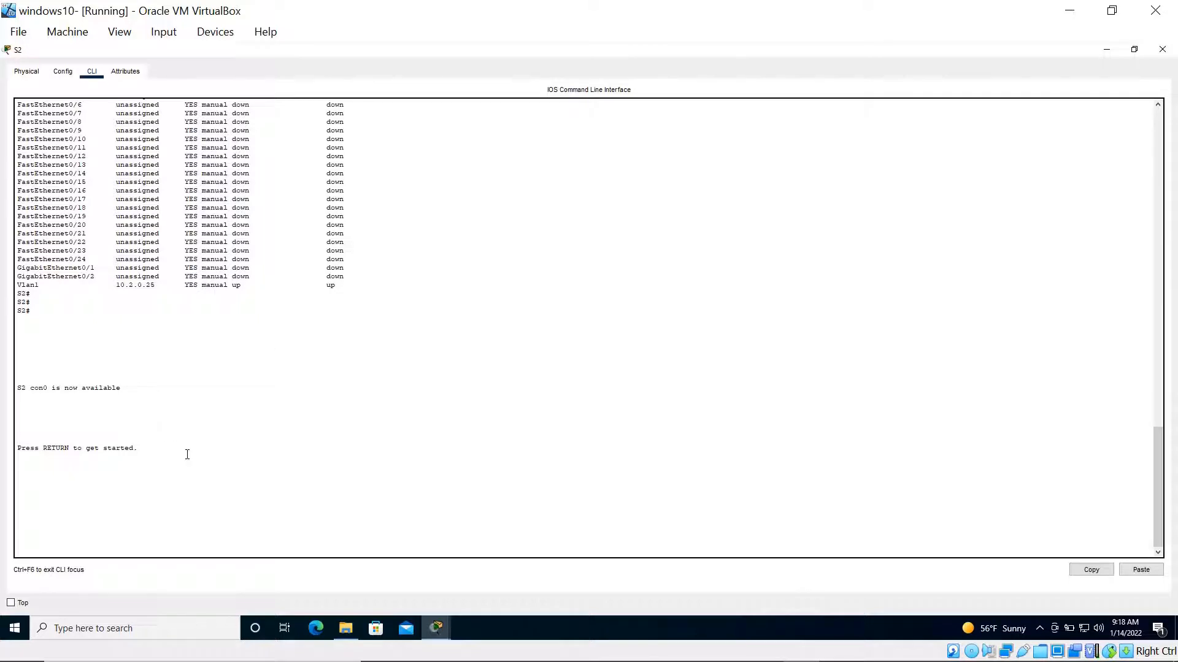
Step: Start the S2 console session at the S2> user prompt
key(Return)
key(Return)
key(Return)
key(Return)
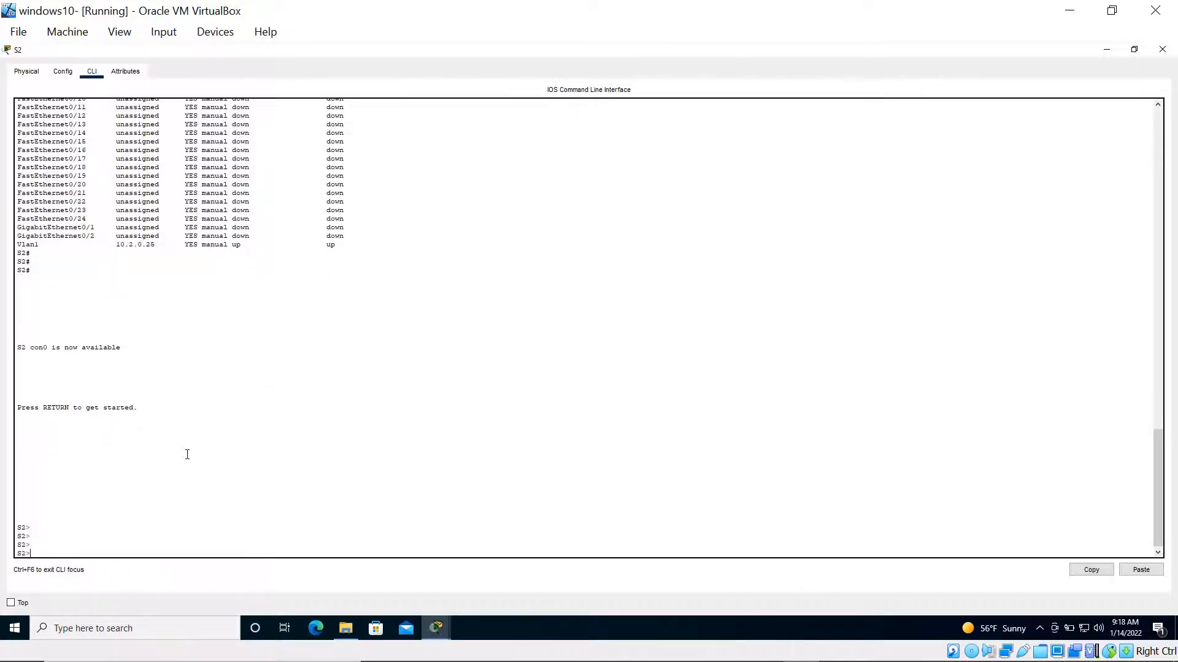
Step: Enter privileged and global configuration mode on S2 and enable AAA with aaa new-model
text(en)
key(Return)
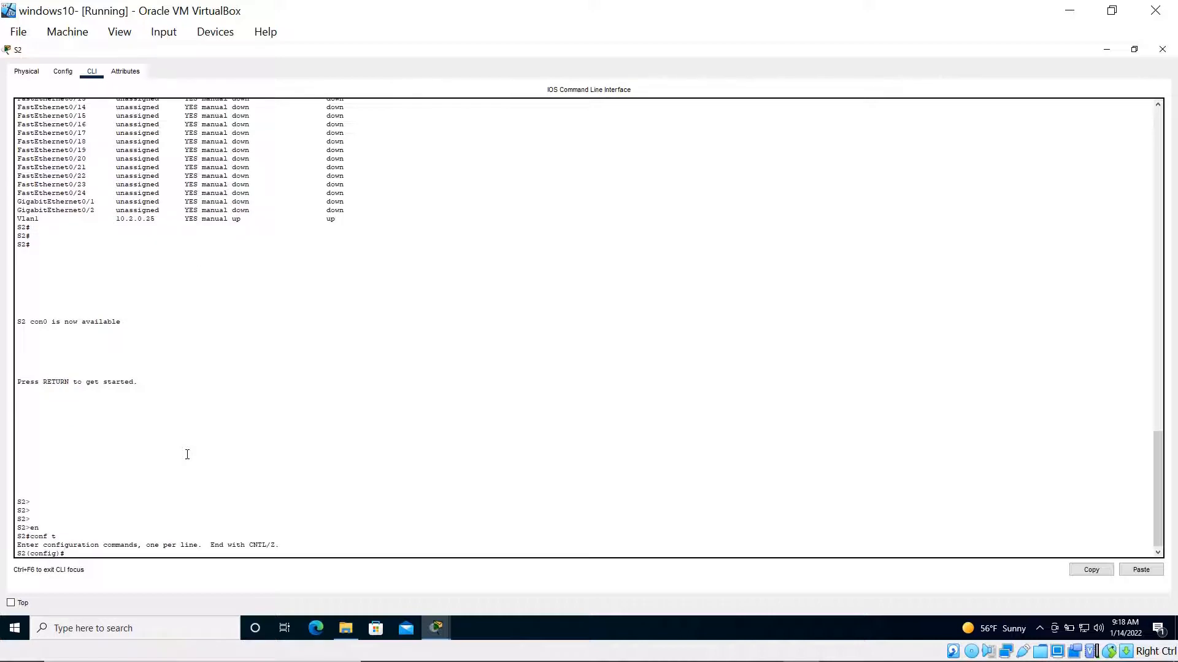
text(aaa new-model)
key(Return)
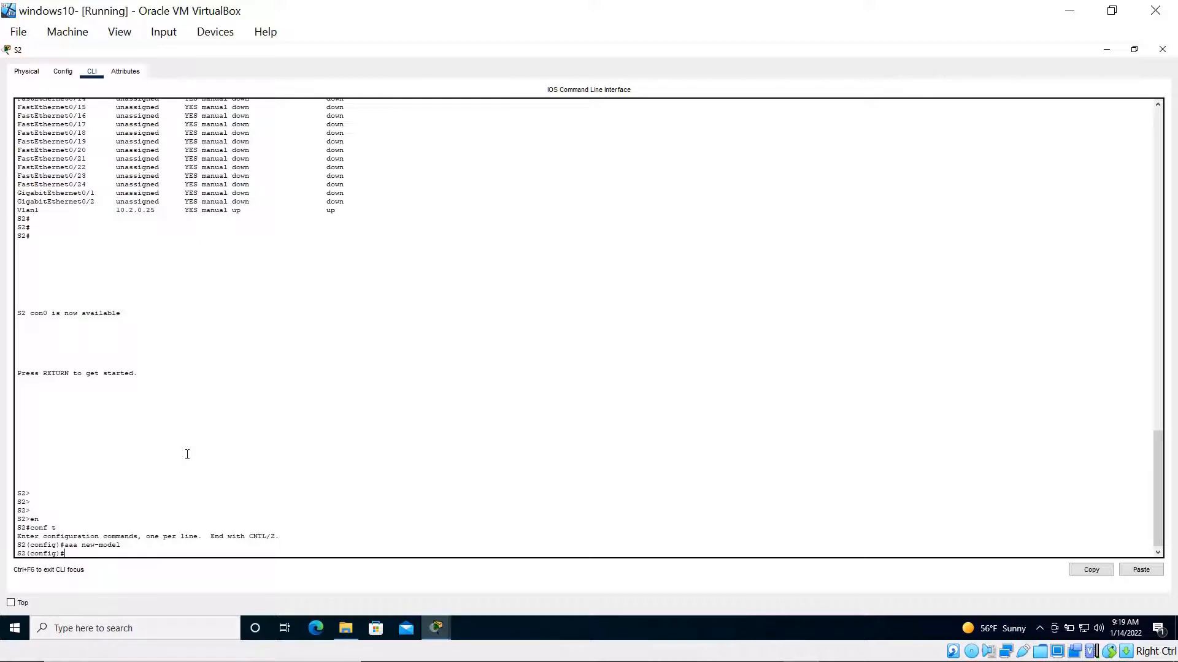
Step: Set S2's RADIUS server host to 10.3.0.150 and enter the shared RADIUS key
text(ra)
text(diu)
text(s-ser)
text(bos)
text(y)
text( c!sc0)
key(Return)
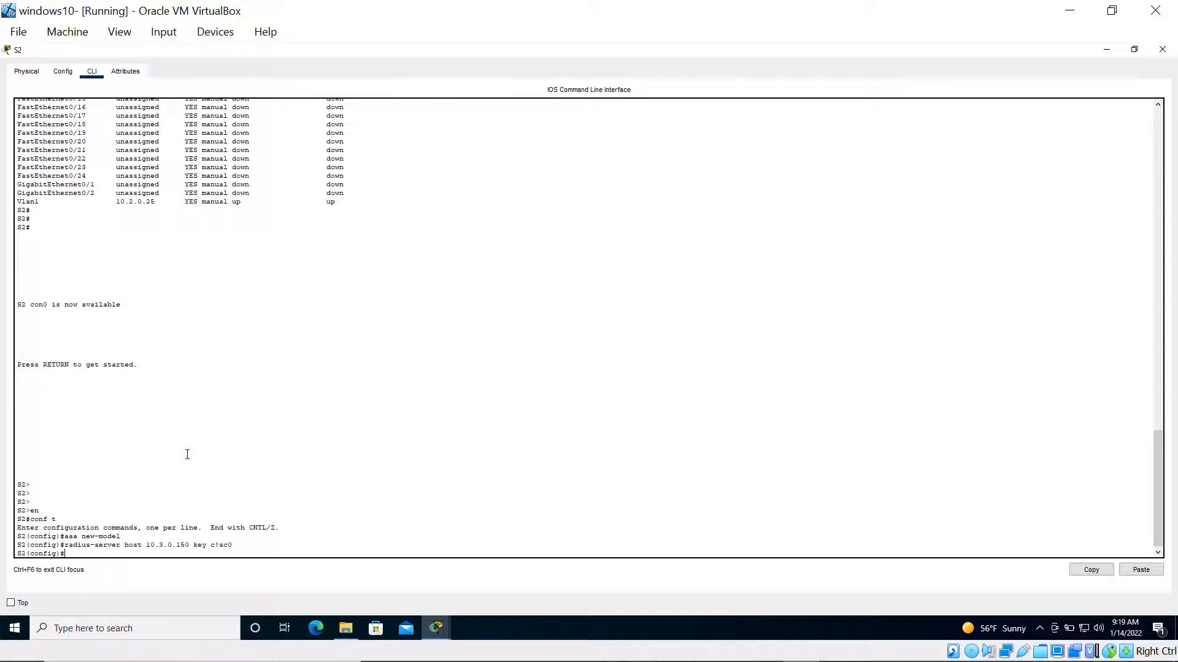
Step: Enable 802.1X globally on S2 with dot1x system-auth-control and set its default dot1x AAA authentication to group radius
text(dot1x system-auth-)
text(control)
key(Return)
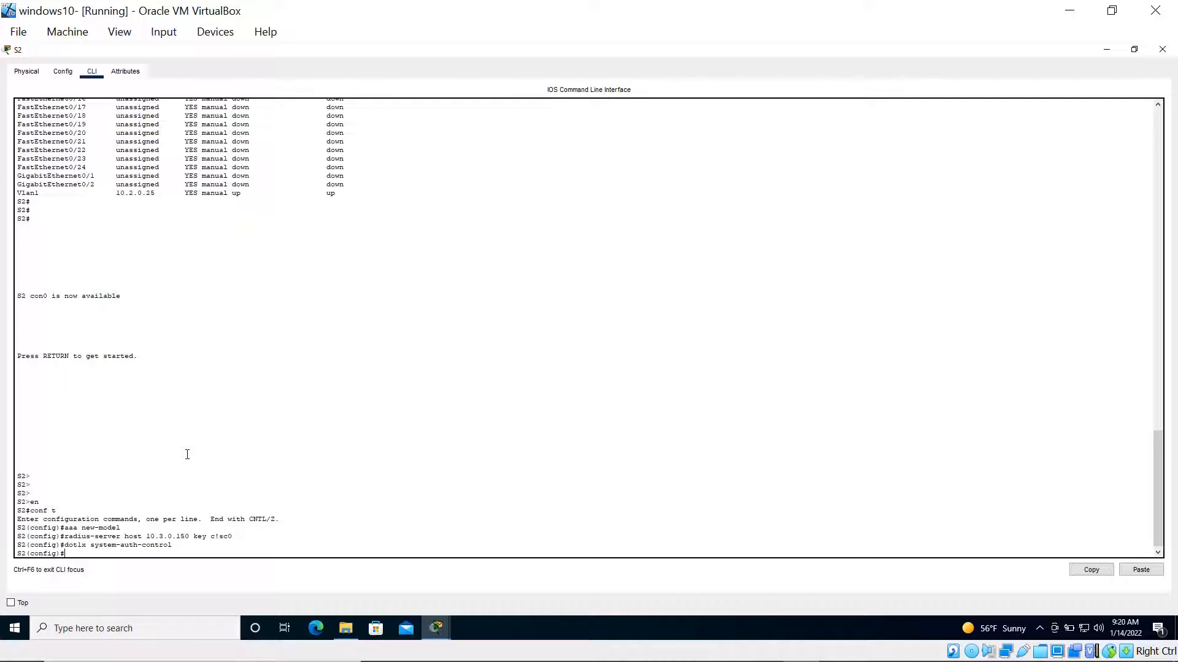
text(aaa authentication dot1x default group radius)
key(Return)
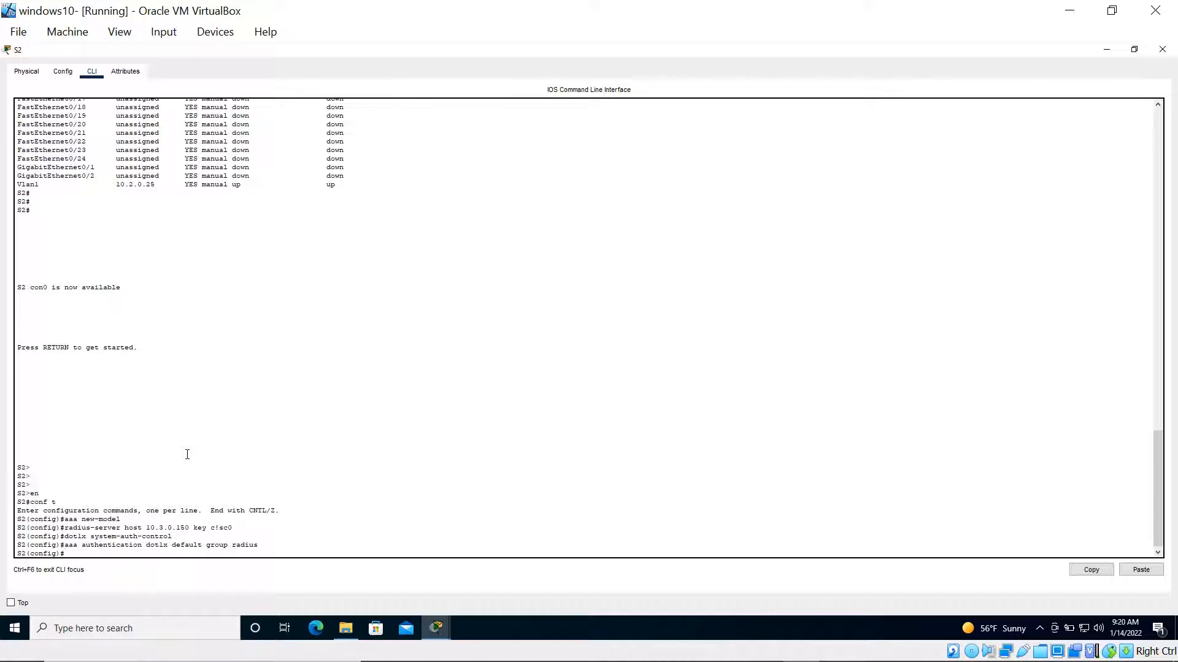
Step: Put S2's interface range fastethernet 0/1-2 into access mode with switchport mode access
text(interface range)
text(fastetherne)
text(t 0/1-2)
key(Return)
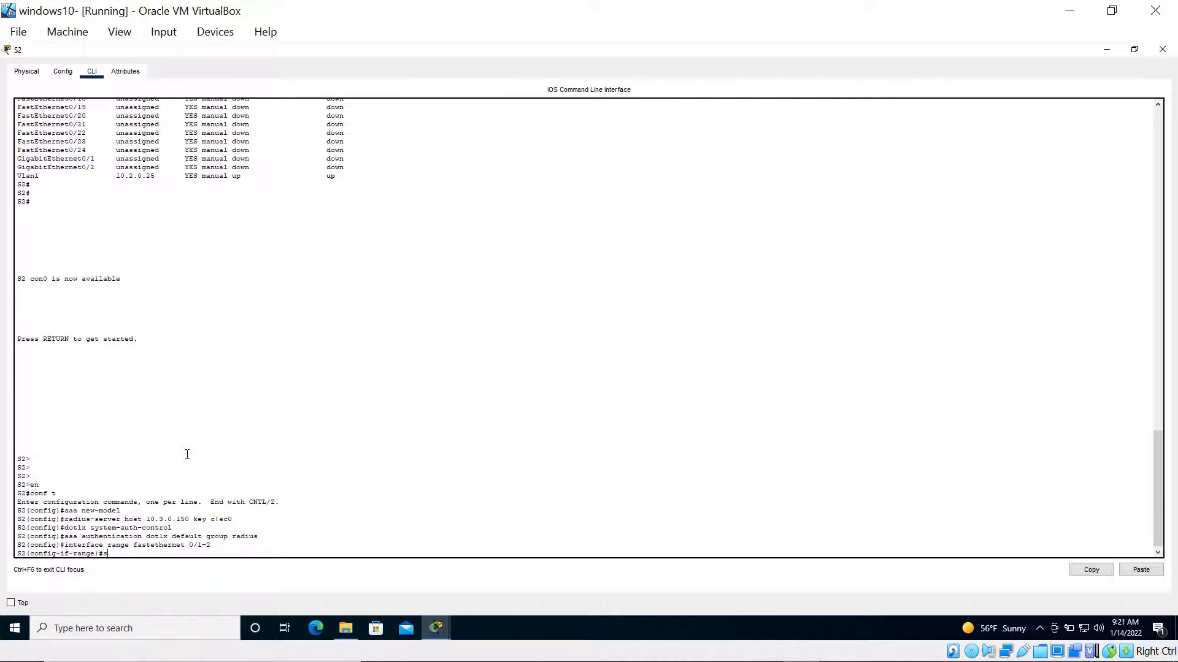
text(switchport mode access)
key(Return)
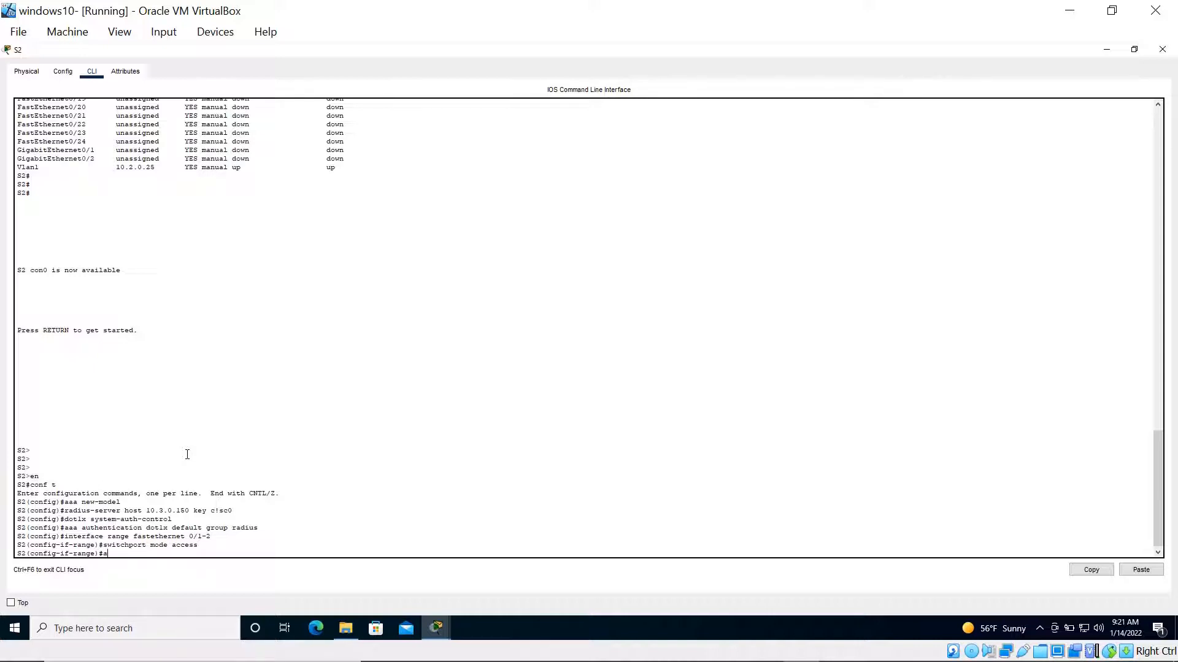
Step: Apply authentication port-control auto to S2's interface range, correcting the command's missing hyphen
text(authentica)
text(tion port control auto)
key(Return)
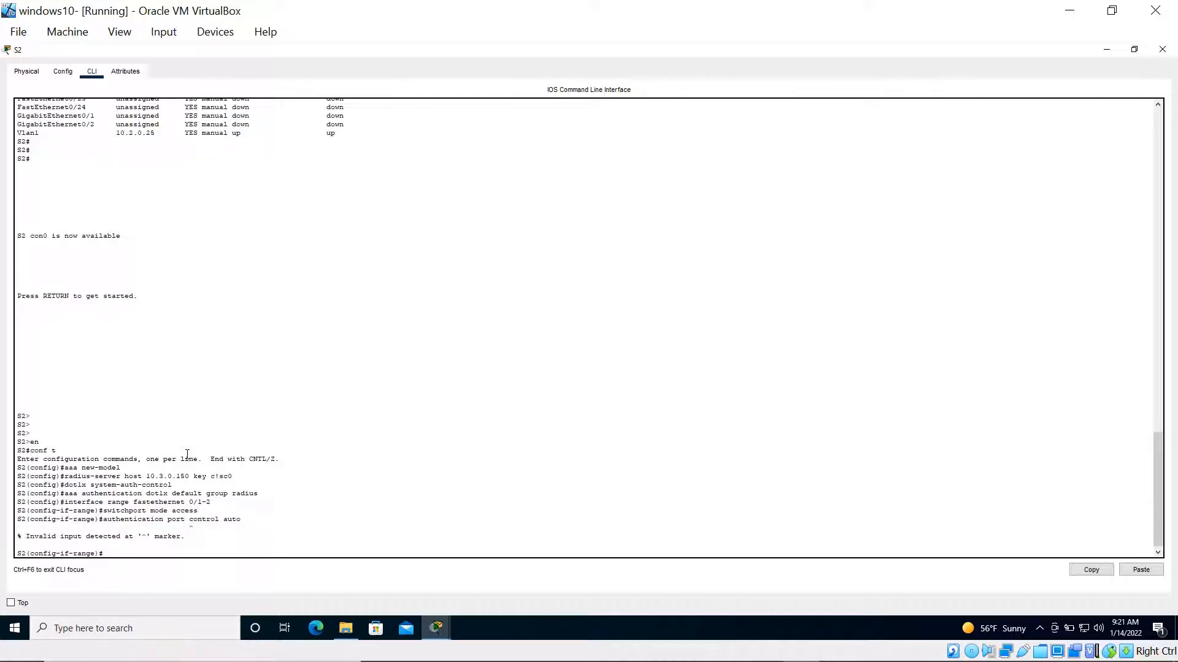
key(Up)
key(Left)
key(Left)
key(Left)
key(Left)
key(Left)
key(Left)
key(BackSpace)
text(-)
key(Return)
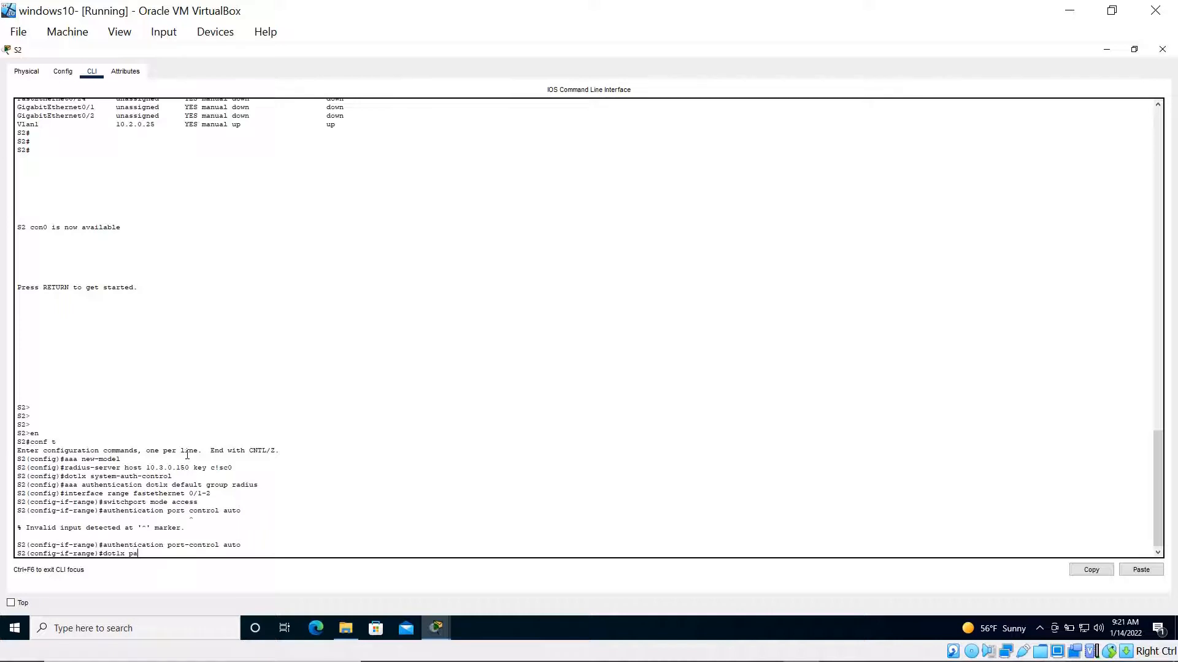
Step: Apply dot1x pae authenticator to S2's interface range and exit to global configuration mode
text(authe)
text(ntic)
text(ation)
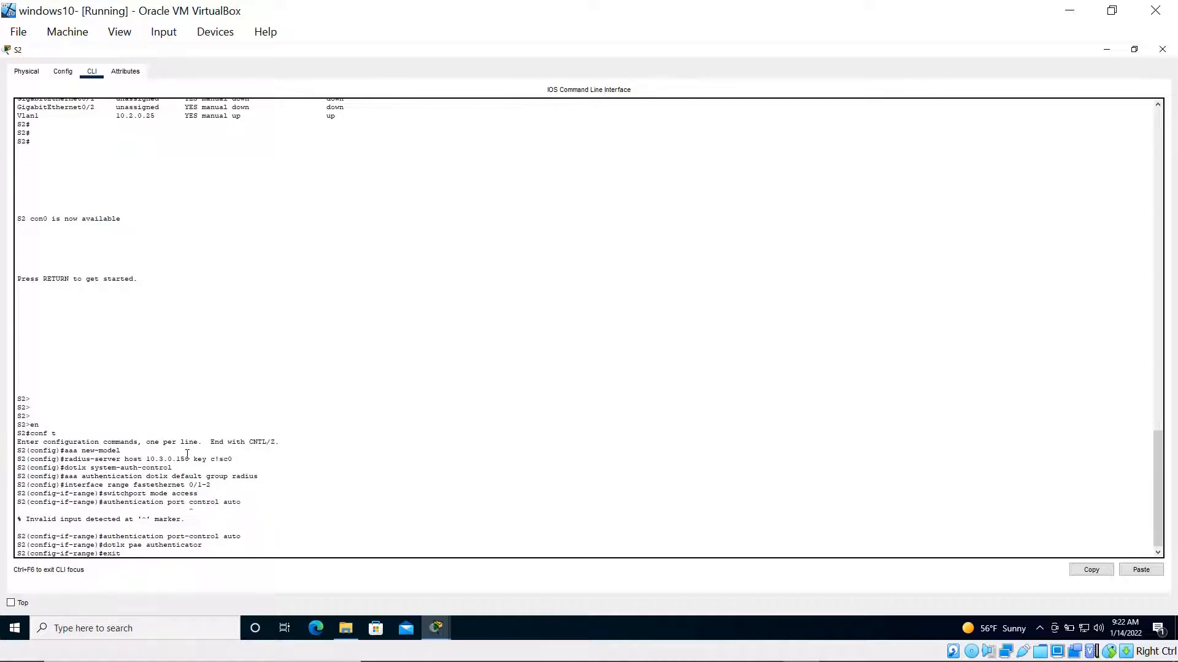
key(Return)
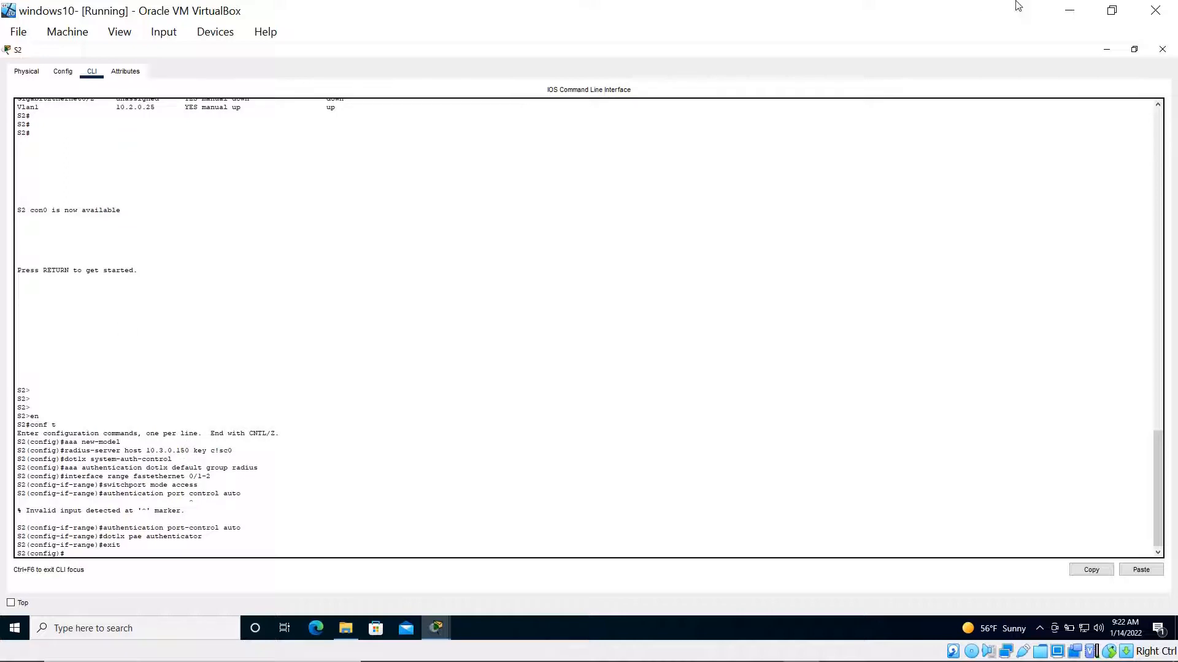
Step: Restore the virtual machine window to half the screen, bring up the 5-NS-02-L2 802.1X Authentication PDF from the labs folder, and close its duplicate copy
click(1112, 8)
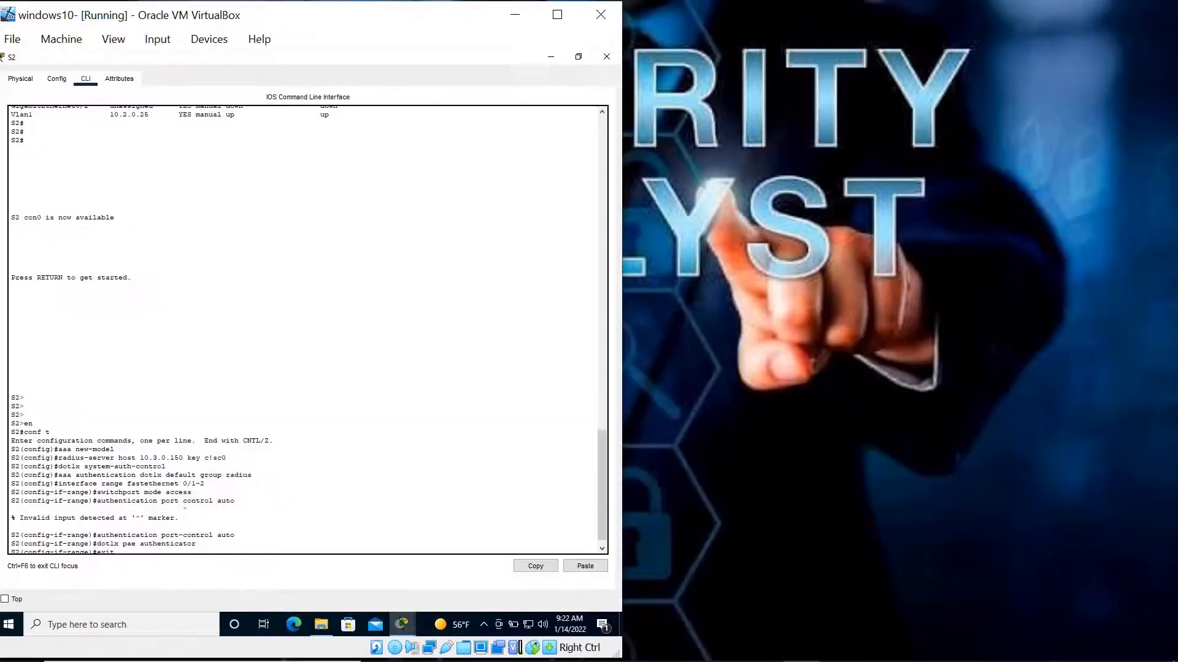
mouse_move(619, 656)
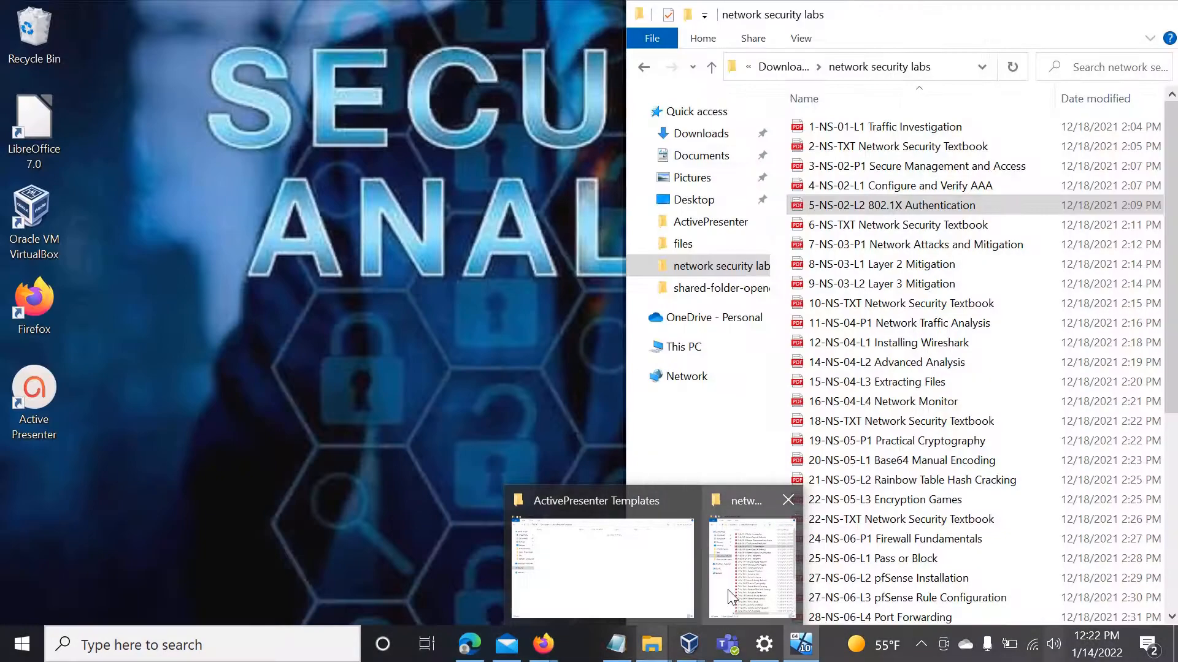
click(727, 590)
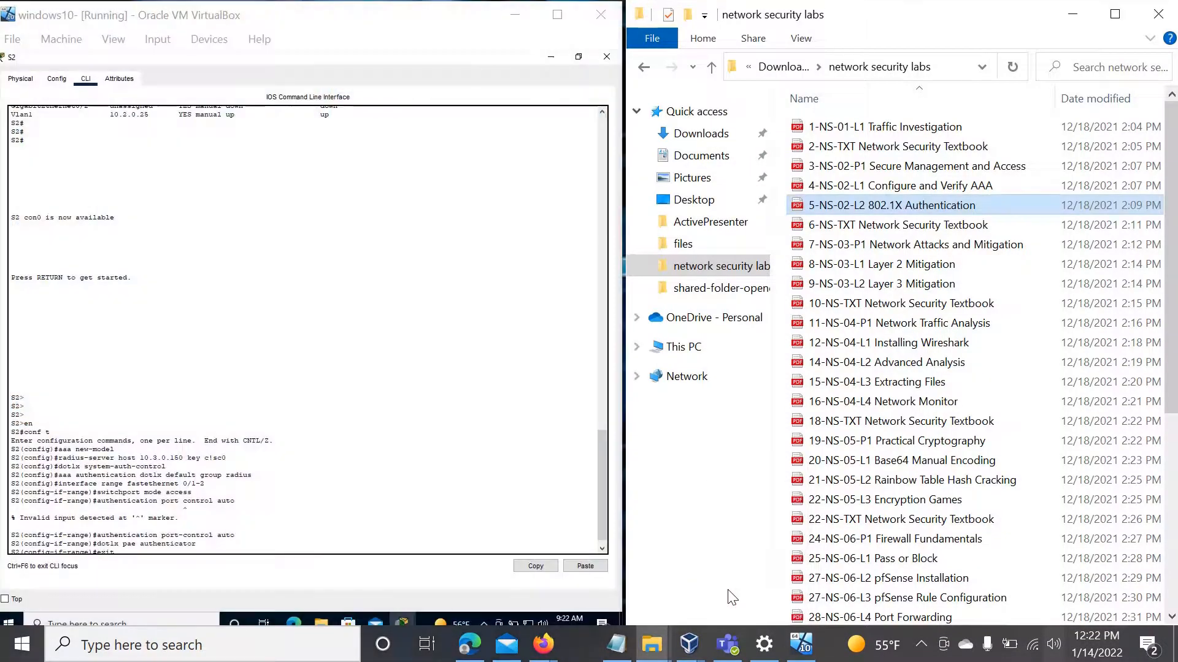
double_click(961, 207)
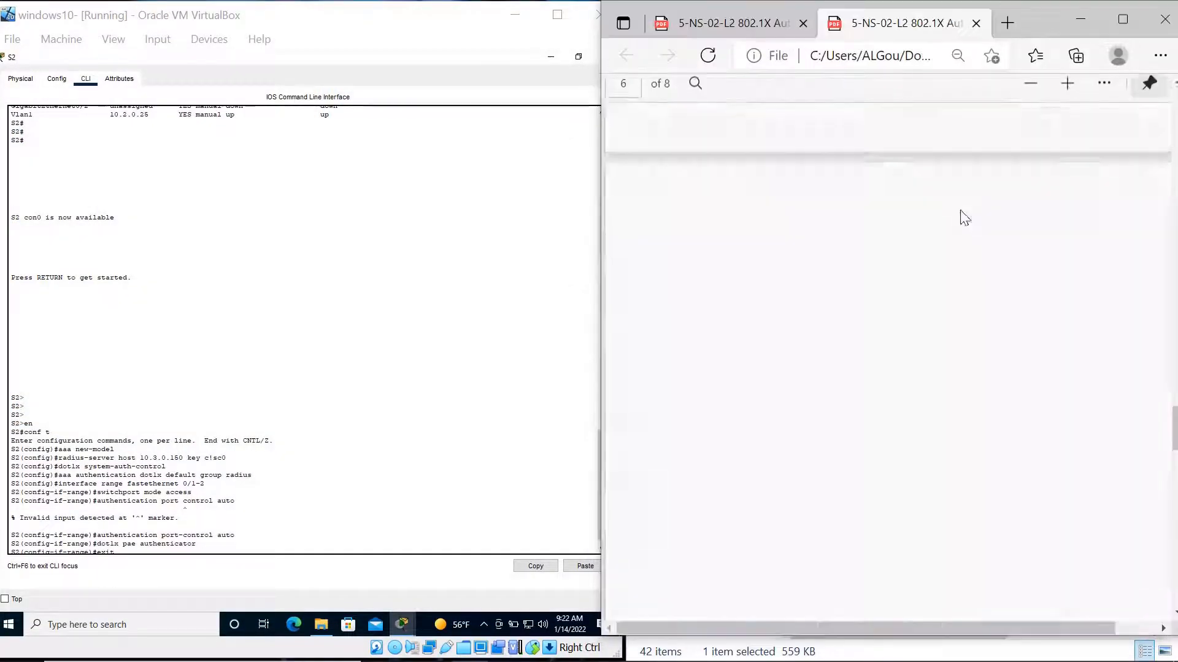
scroll(951, 245, down, 5)
scroll(943, 292, down, 6)
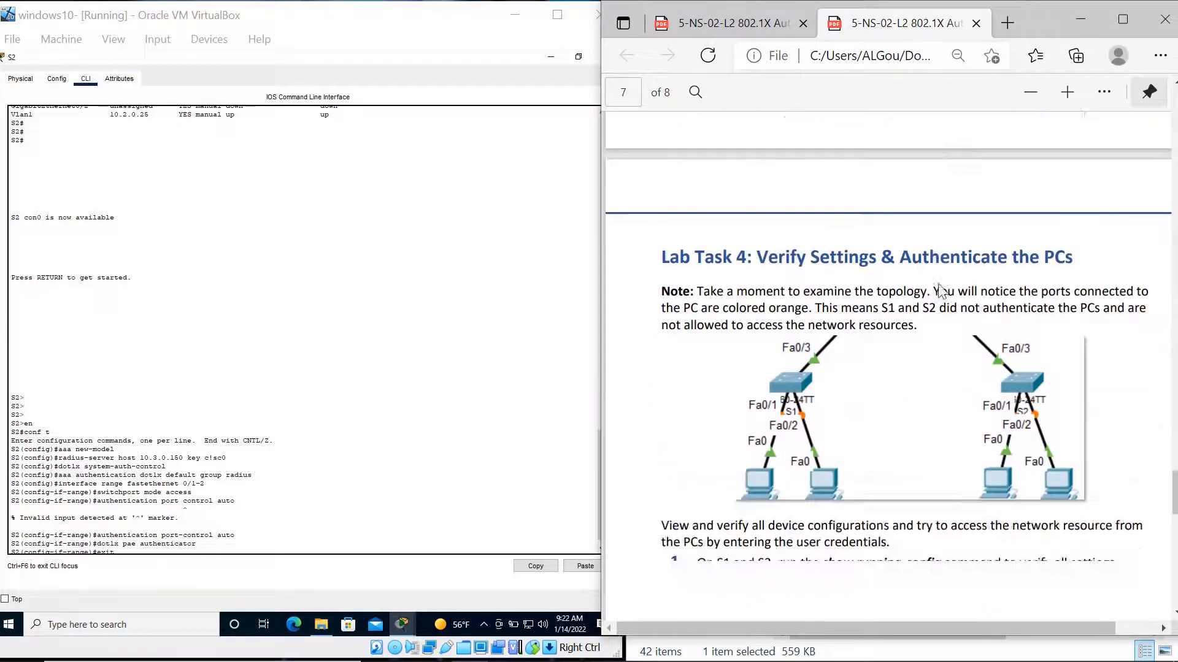
click(976, 24)
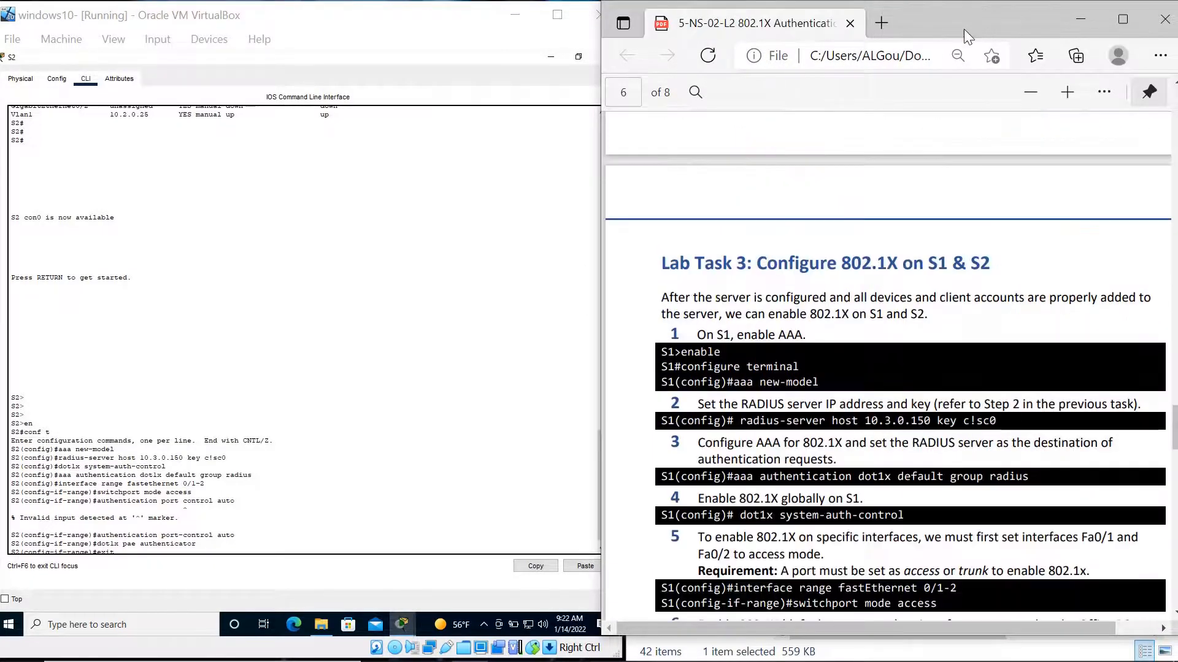
Step: Check the S2 commands in Lab Task 3 against S2's console and review the Lab Task 4 verification instructions
scroll(874, 388, down, 8)
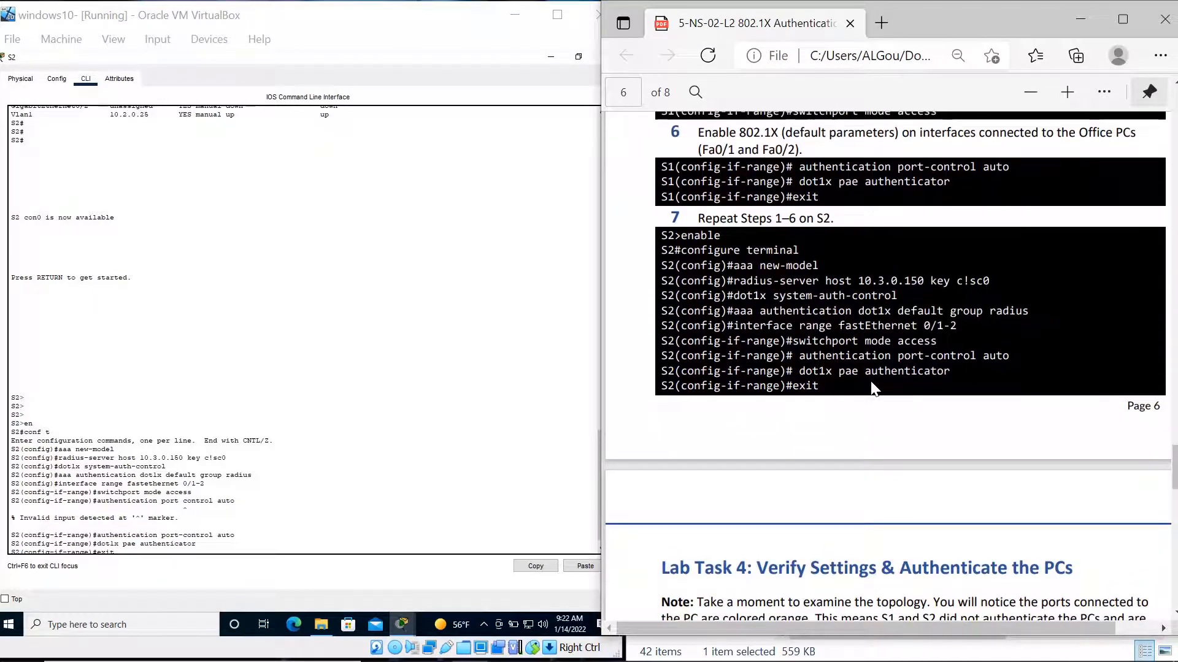
scroll(871, 382, down, 1)
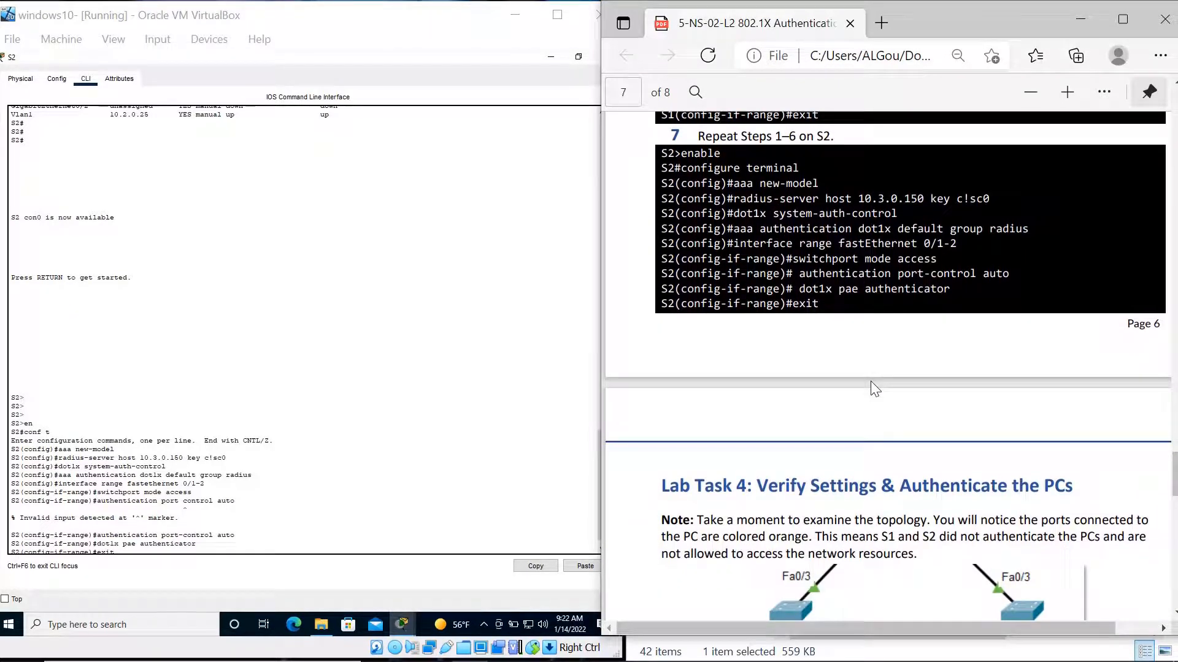
mouse_move(631, 643)
scroll(809, 348, down, 3)
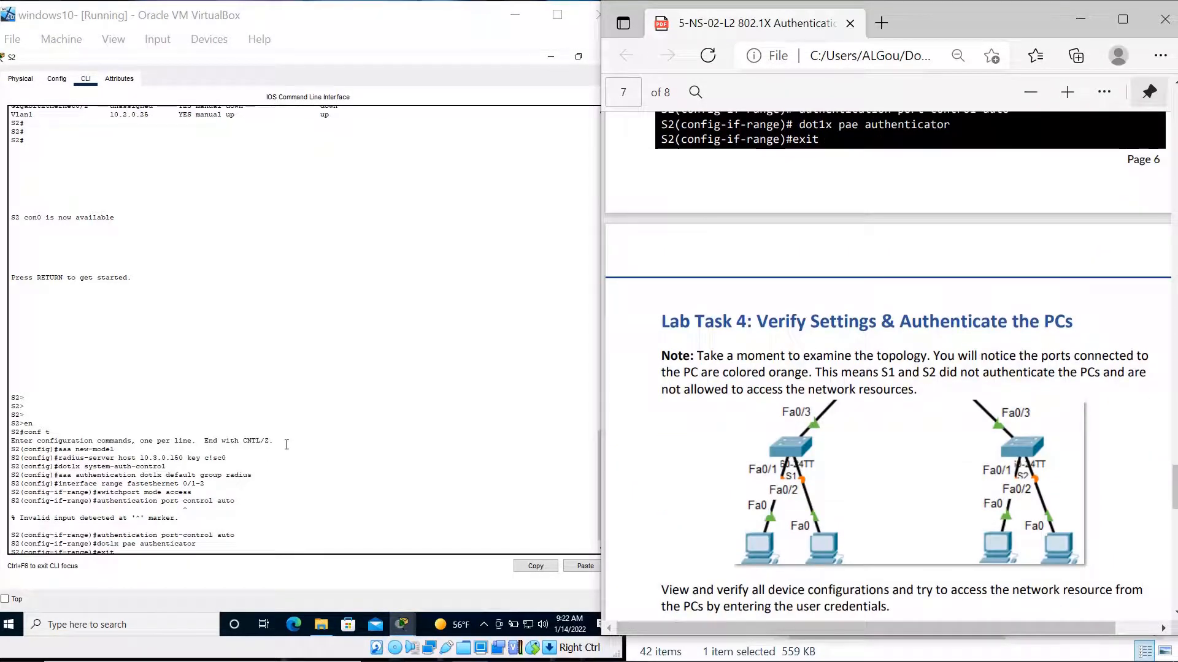
scroll(287, 443, down, 1)
scroll(846, 353, down, 2)
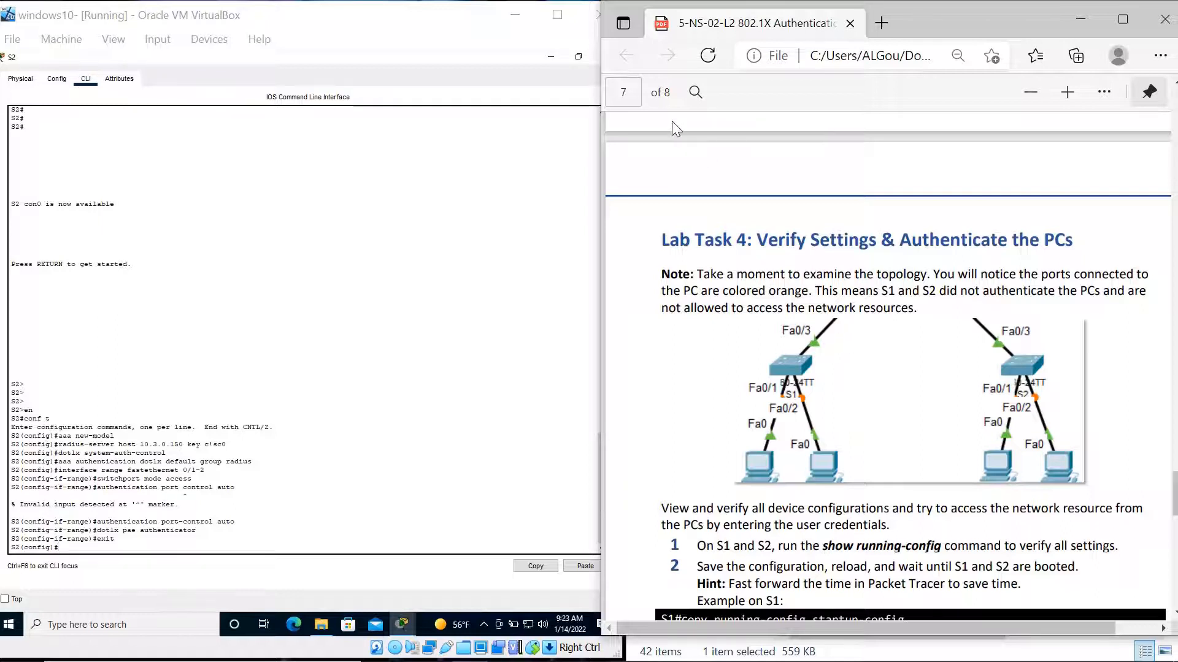
Step: Minimize the S2 window and examine the link states around S1 and S2 in the topology
click(550, 56)
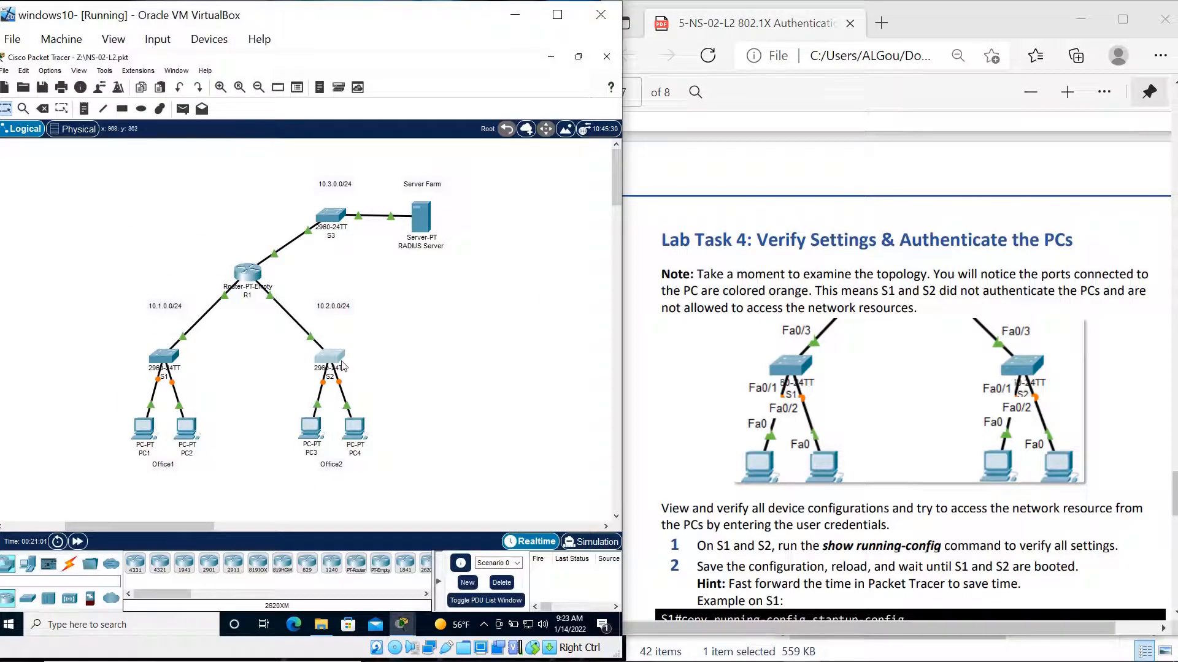
drag(296, 382, 383, 375)
drag(229, 364, 422, 410)
drag(98, 317, 212, 409)
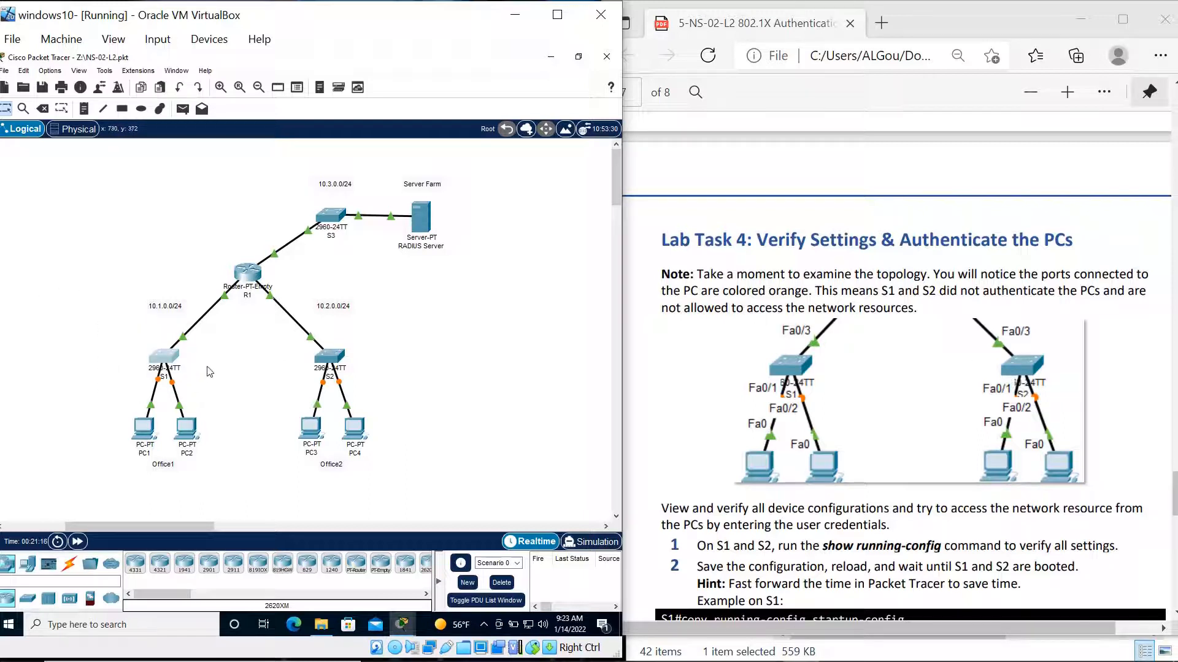
drag(296, 326, 429, 392)
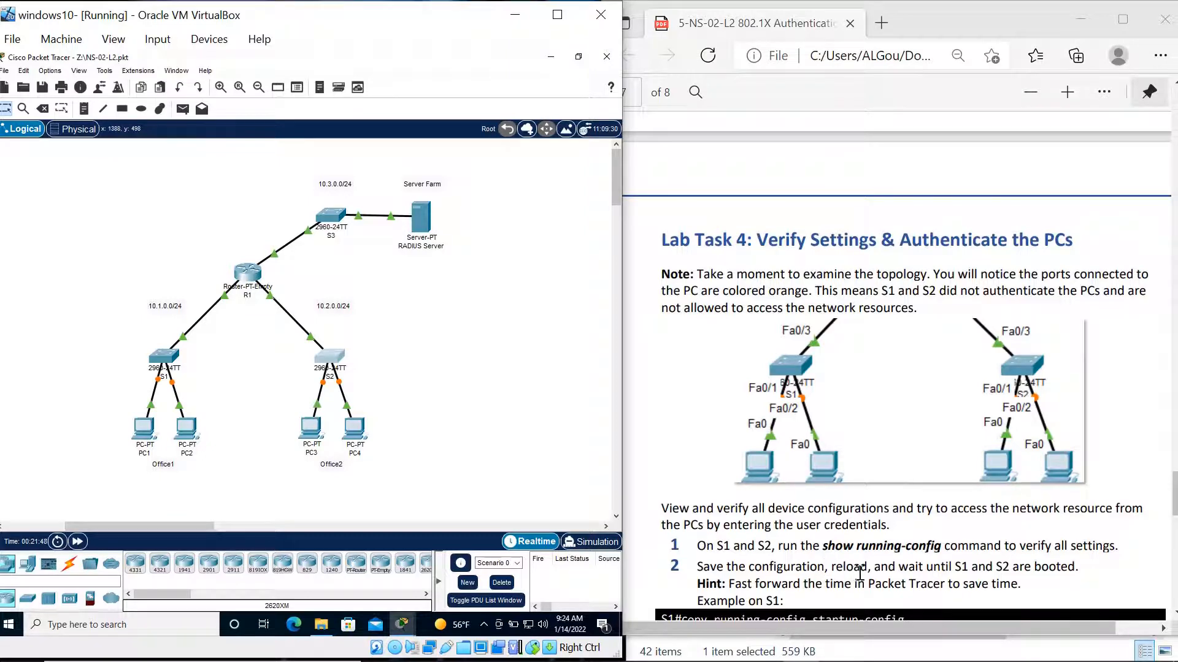
Step: Open S1's command line and exit global configuration mode to the privileged prompt
click(163, 357)
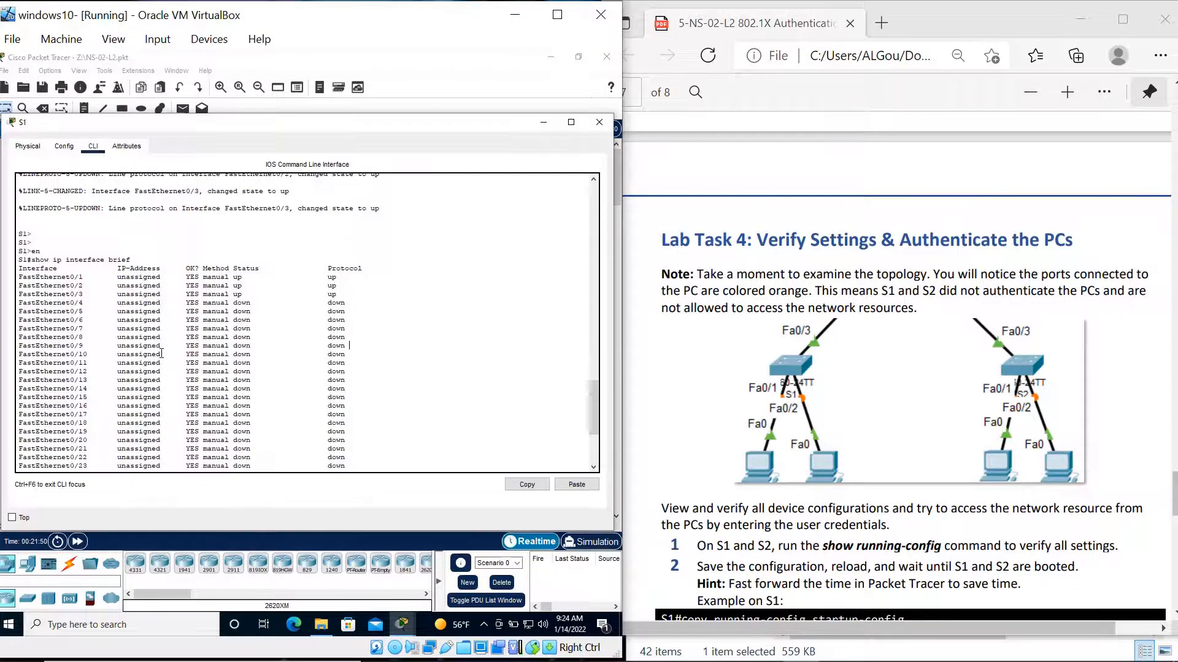
scroll(484, 450, down, 6)
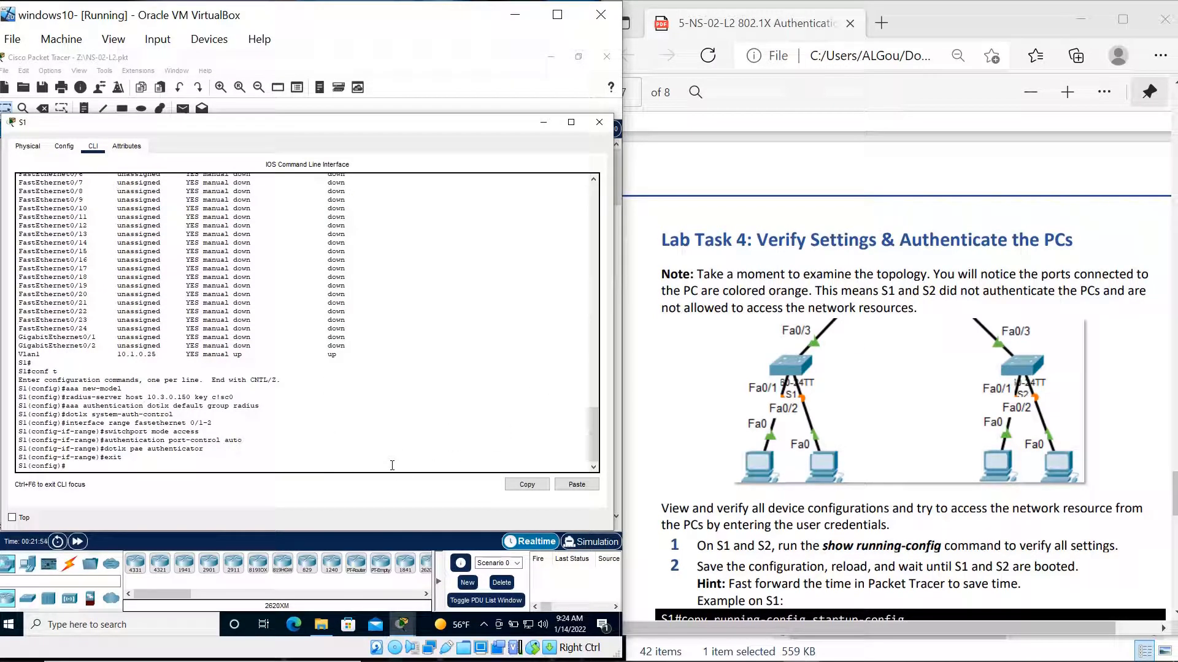
text(exit)
key(Return)
key(Return)
key(Return)
key(Return)
key(Return)
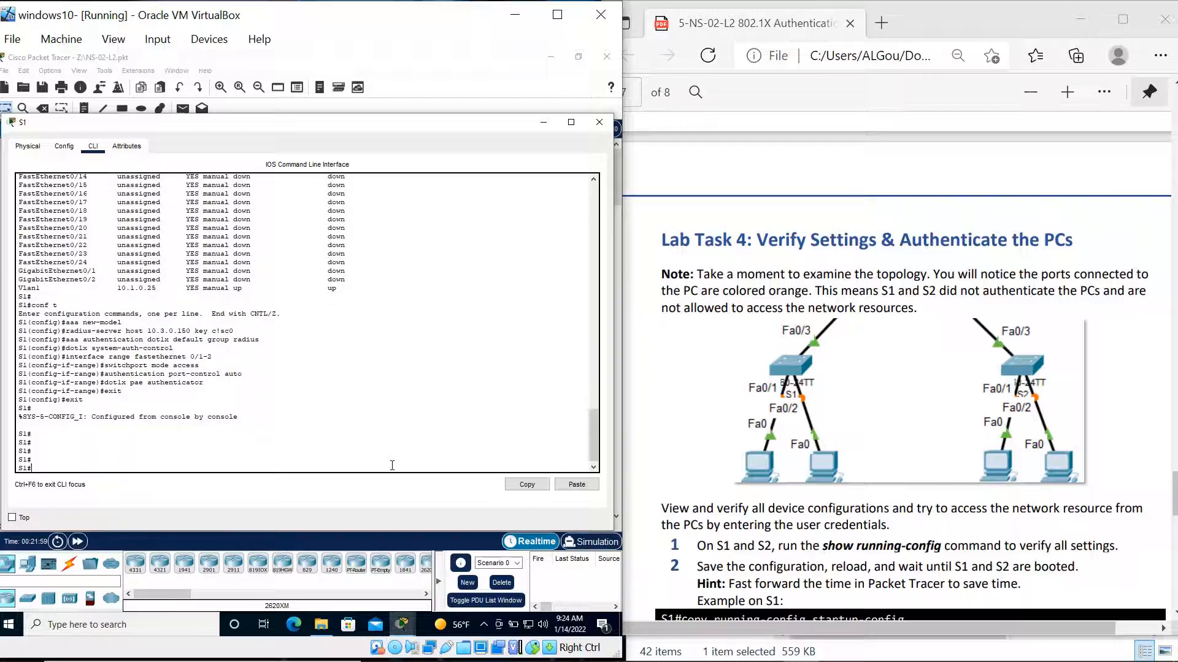
Step: Run show running-config on S1, page through the AAA, 802.1X and interface settings, and highlight the RADIUS server's authentication port and key
text(show running-config)
key(Return)
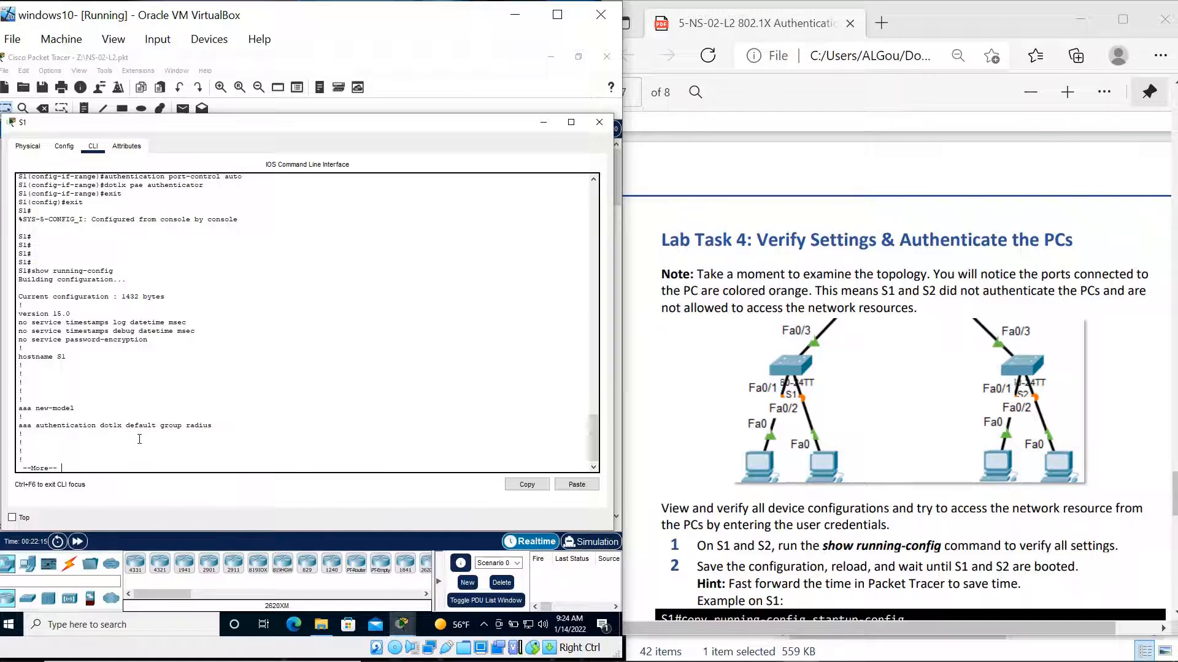
key(Return)
key(Return)
key(Return)
key(Return)
key(Return)
key(Return)
key(Return)
key(Return)
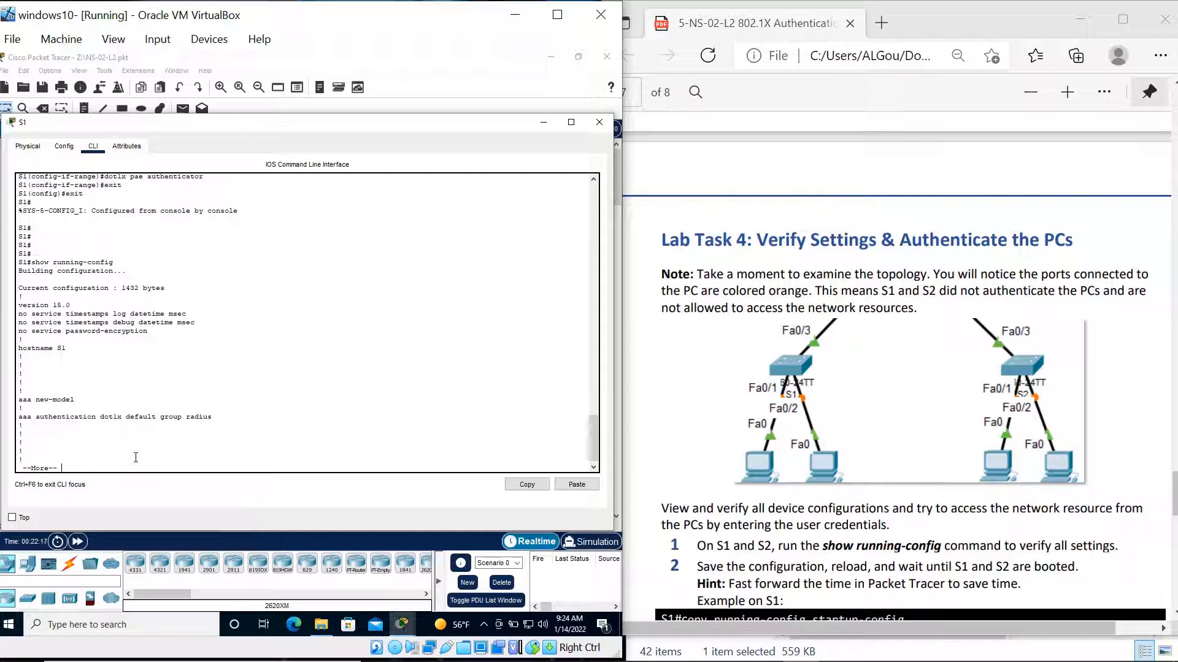
key(Return)
key(Return)
key(Return)
key(Return)
key(Return)
key(Return)
key(Return)
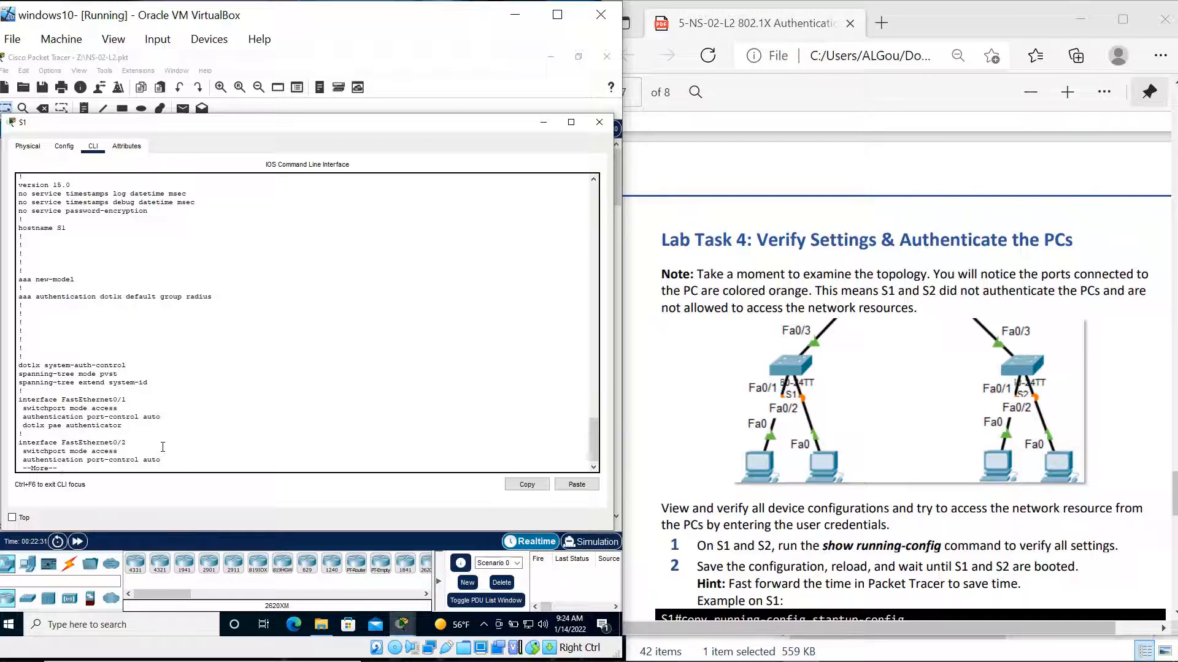
key(Return)
key(Return)
key(Return)
key(Return)
key(Return)
key(Return)
key(Return)
key(Return)
key(Return)
key(Return)
key(Return)
key(Return)
key(Return)
key(Return)
key(Return)
key(Return)
key(Return)
key(Return)
key(Return)
key(Return)
key(Return)
key(Return)
key(Return)
key(Return)
key(Return)
key(Return)
key(Return)
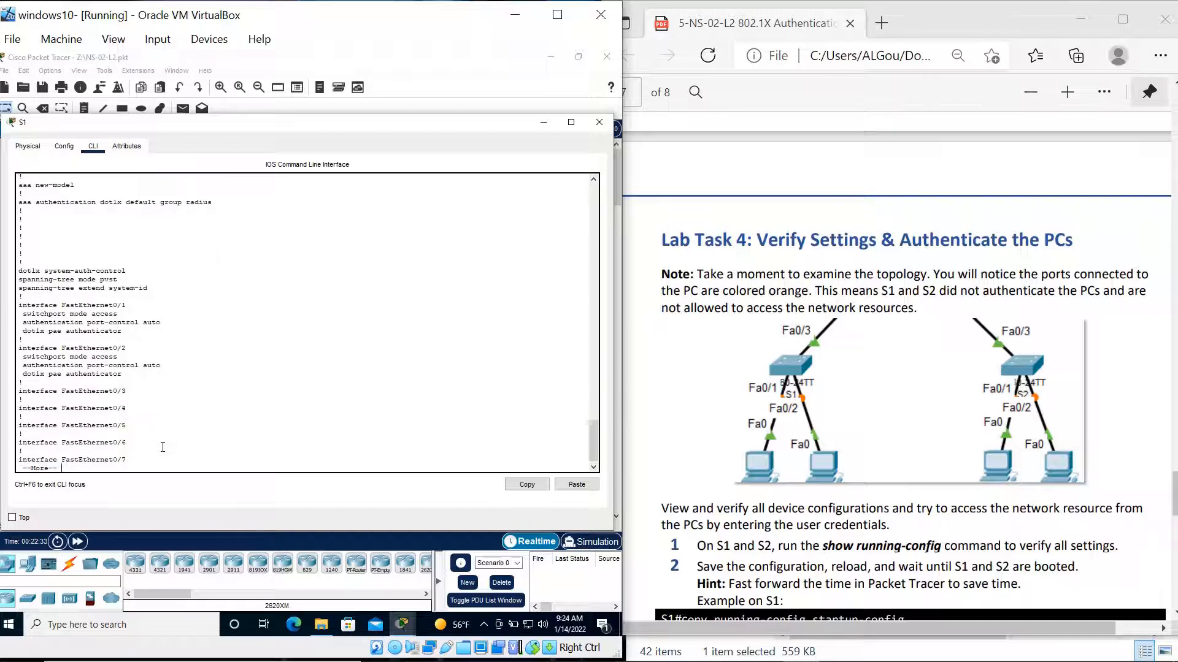
key(Return)
key(Return)
key(Return)
key(Return)
key(Return)
key(Return)
key(Return)
key(Return)
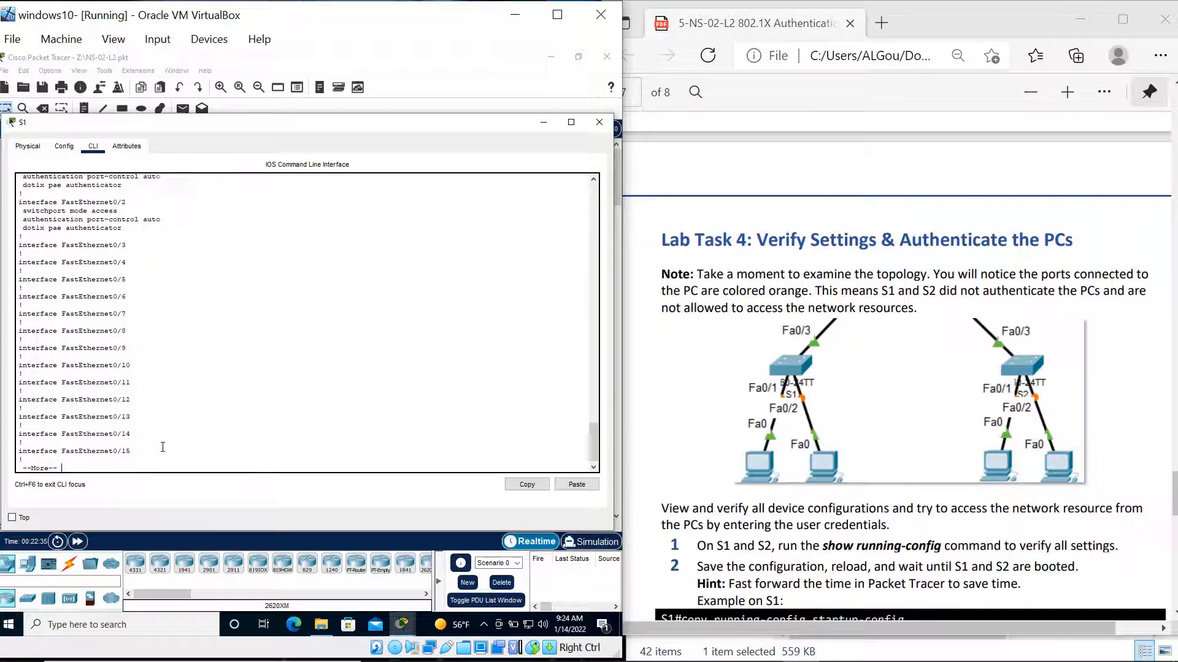
key(Return)
key(Return)
key(Return)
key(Return)
key(Return)
key(Return)
key(Return)
key(Return)
key(Return)
key(Return)
key(Return)
key(Return)
key(Return)
key(Return)
key(Return)
key(Return)
key(Return)
key(Return)
key(Return)
key(Return)
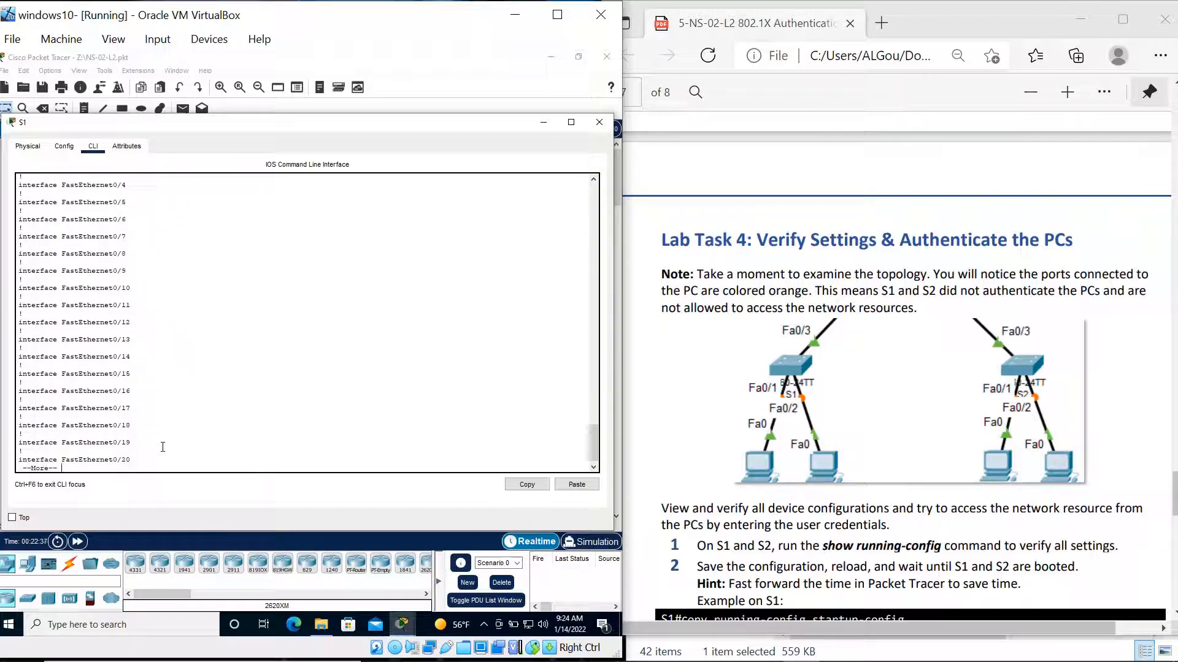
key(Return)
key(Return)
key(Return)
key(Return)
key(Return)
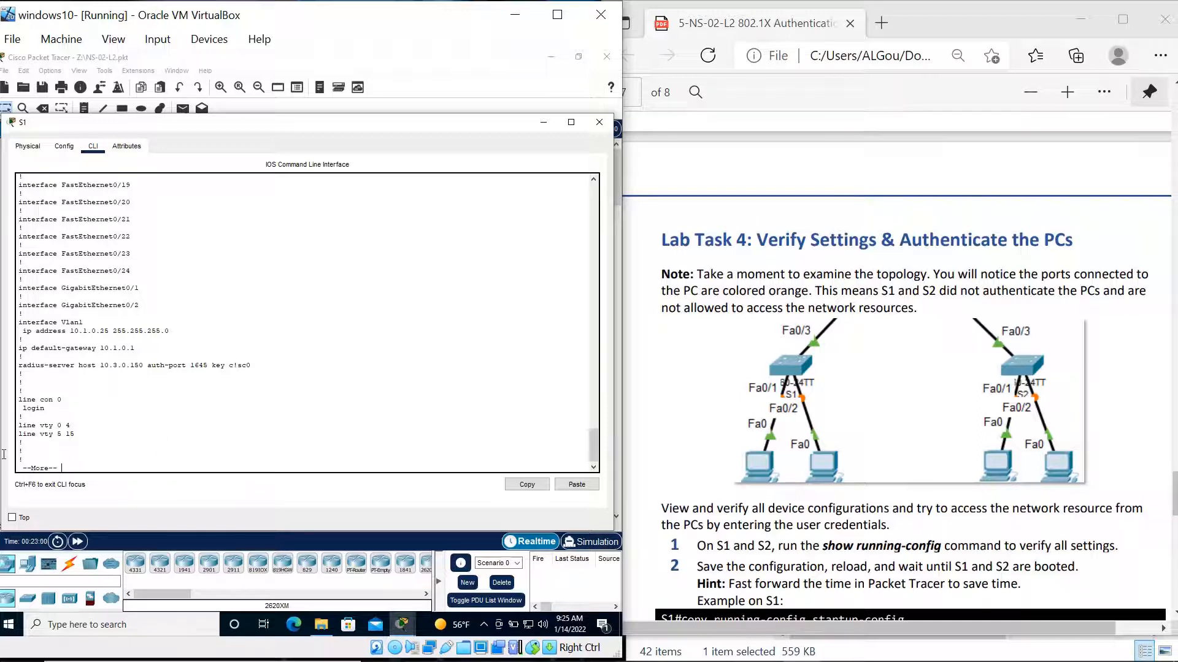
drag(257, 367, 146, 368)
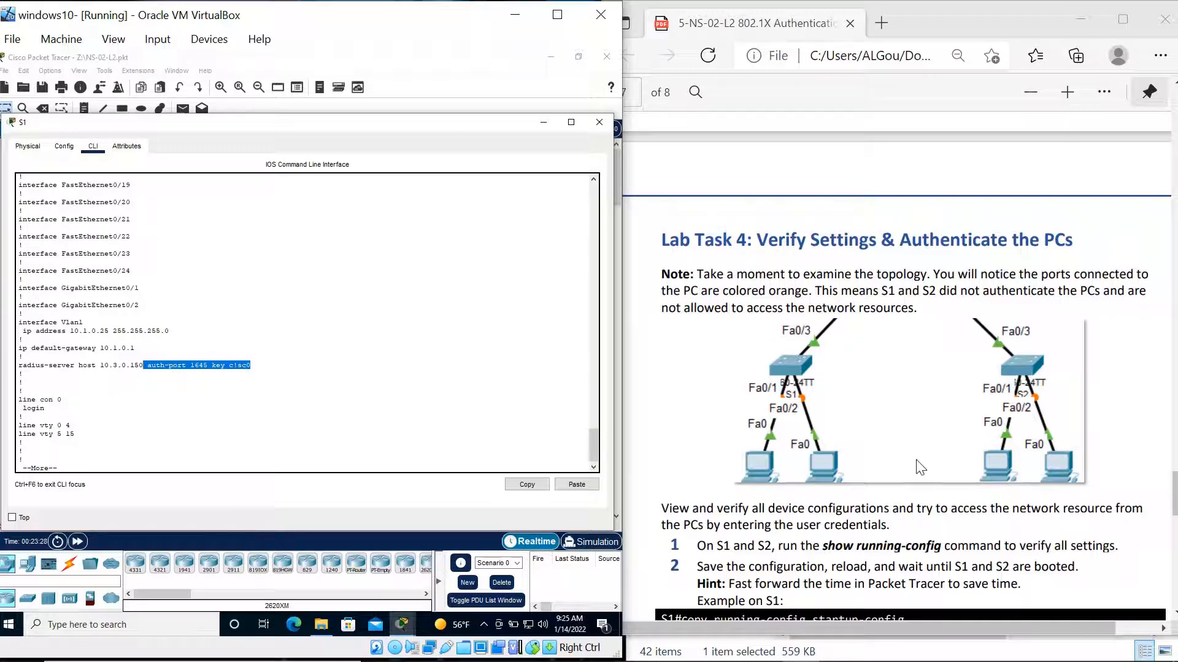
Step: Review the save and reload instructions in Lab Task 4, and page to the end of S1's running configuration
scroll(920, 467, down, 2)
scroll(920, 466, down, 4)
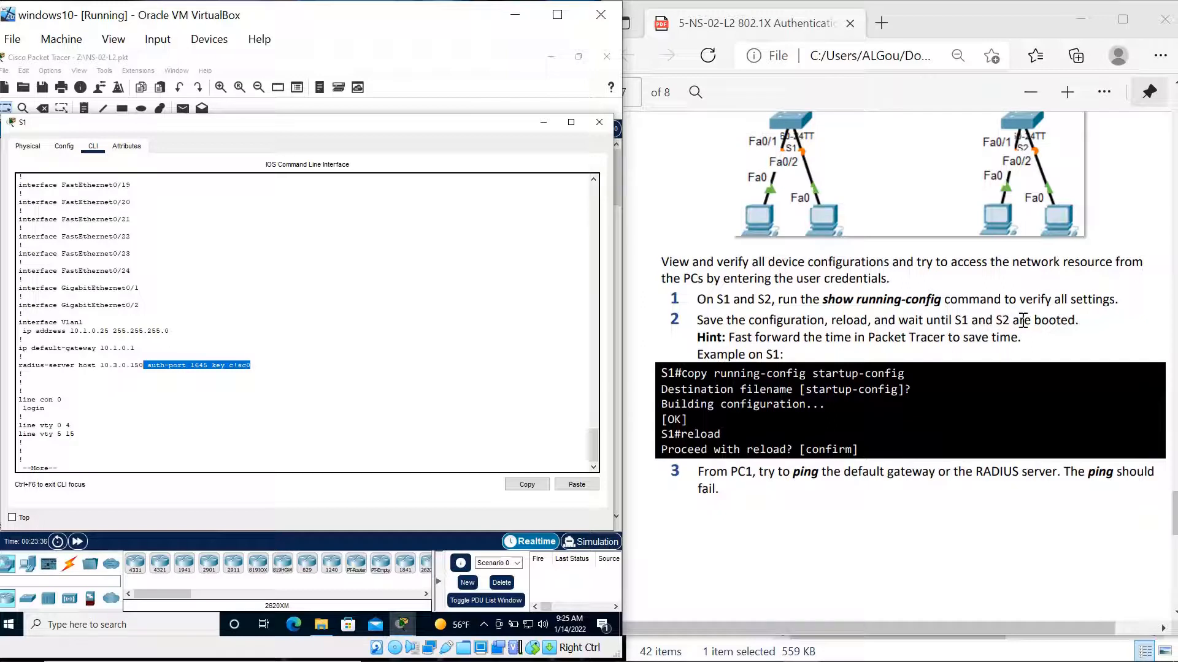
click(136, 465)
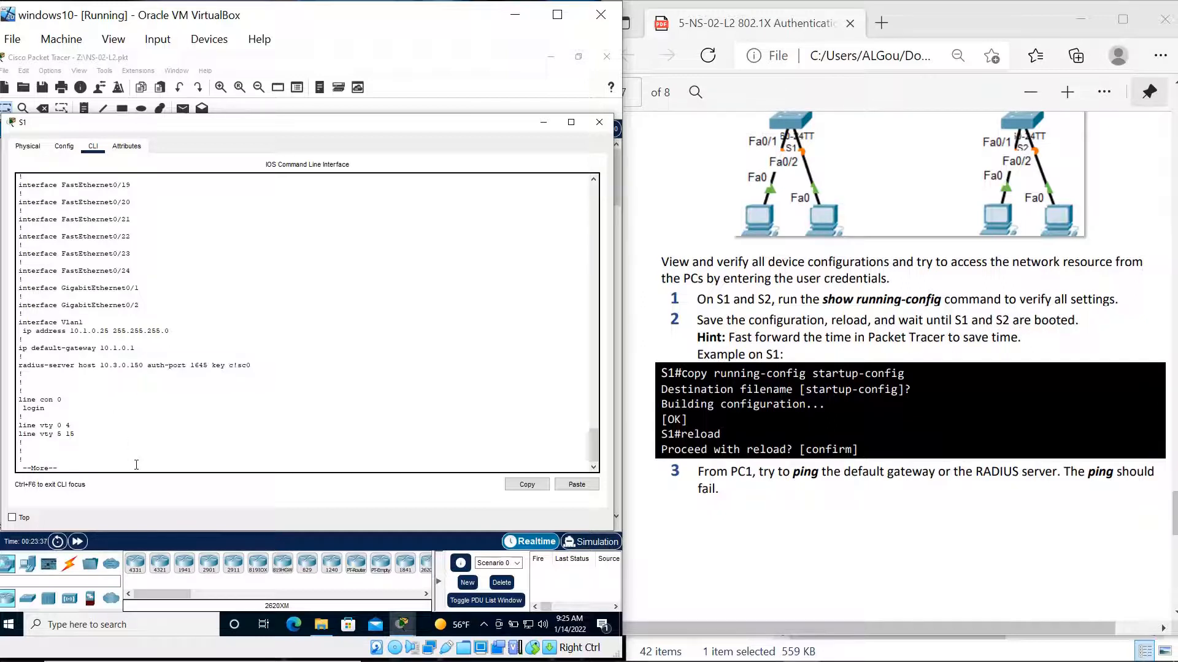
key(space)
key(Return)
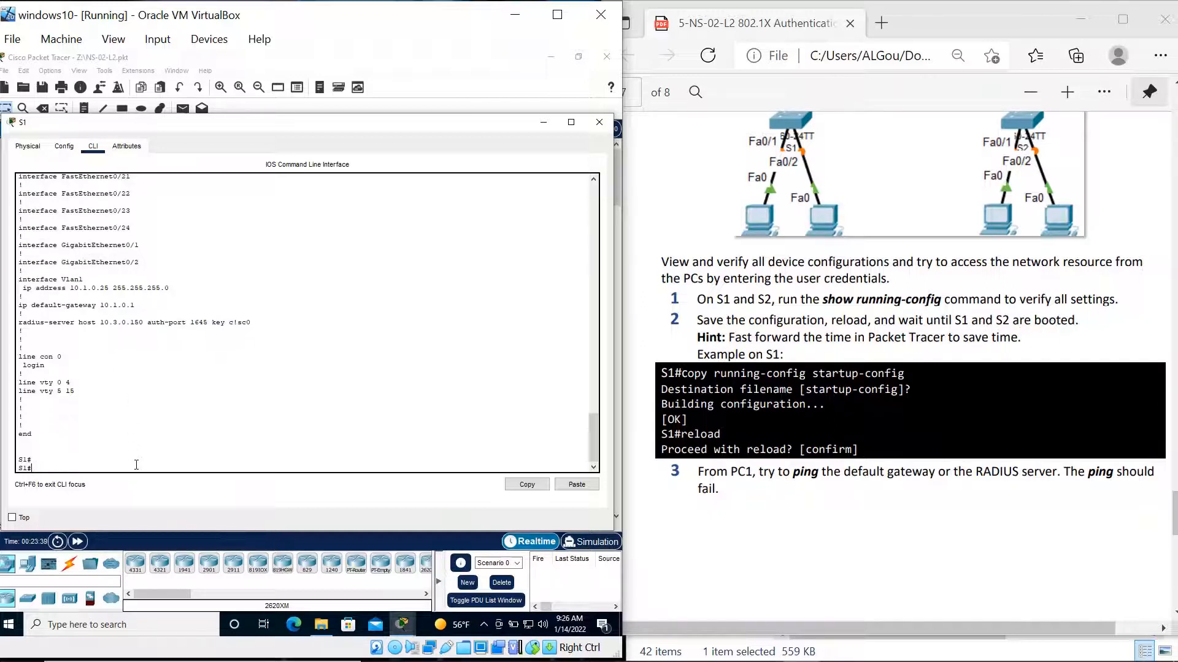
key(Return)
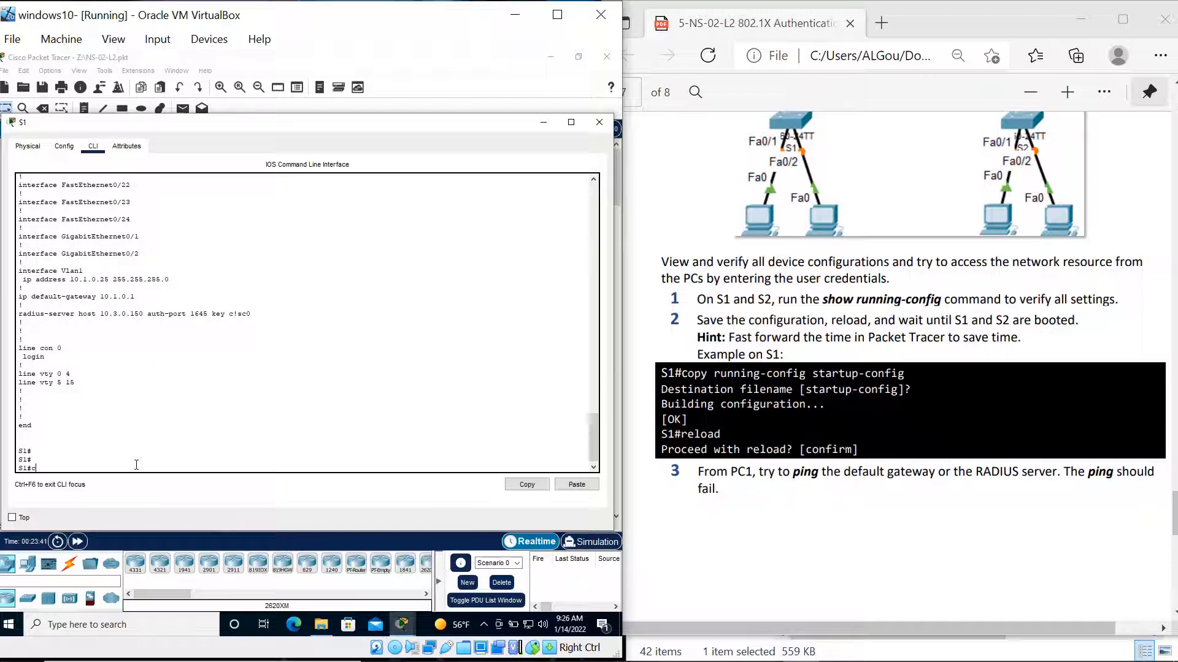
Step: Save S1's configuration with copy running-config startup-config, accepting the default destination filename startup-config
text(copy running-config startup-config)
key(Return)
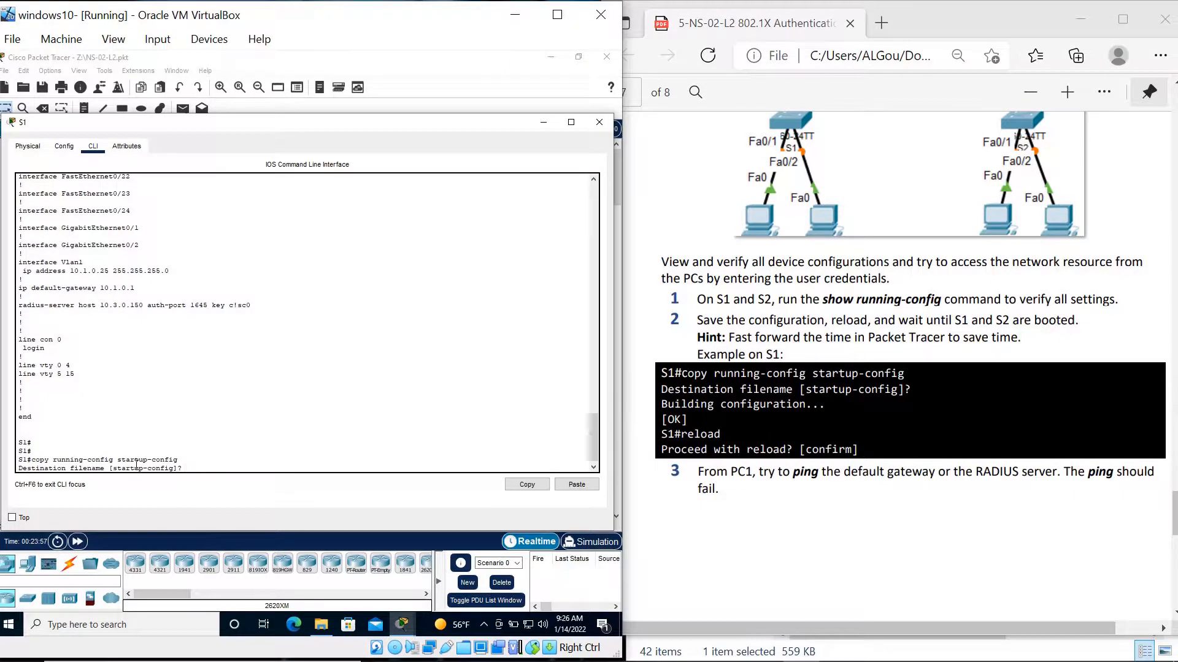
key(Return)
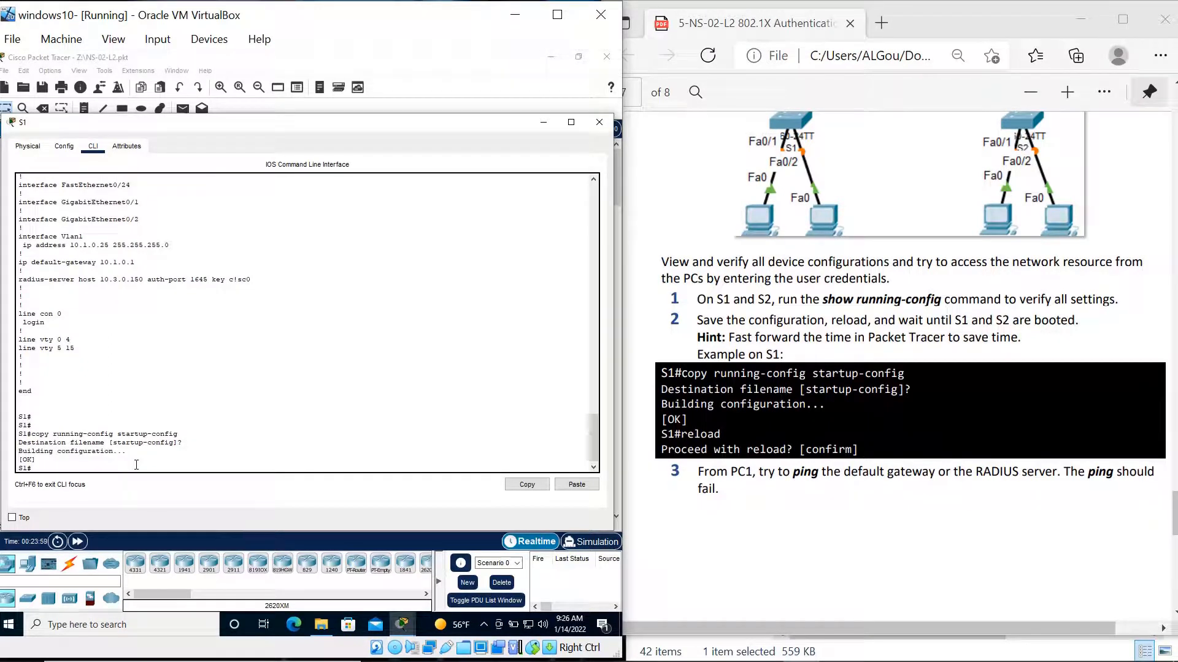
Step: Reload S1, confirm the restart, and minimize its window once it has booted
text(reload)
key(Return)
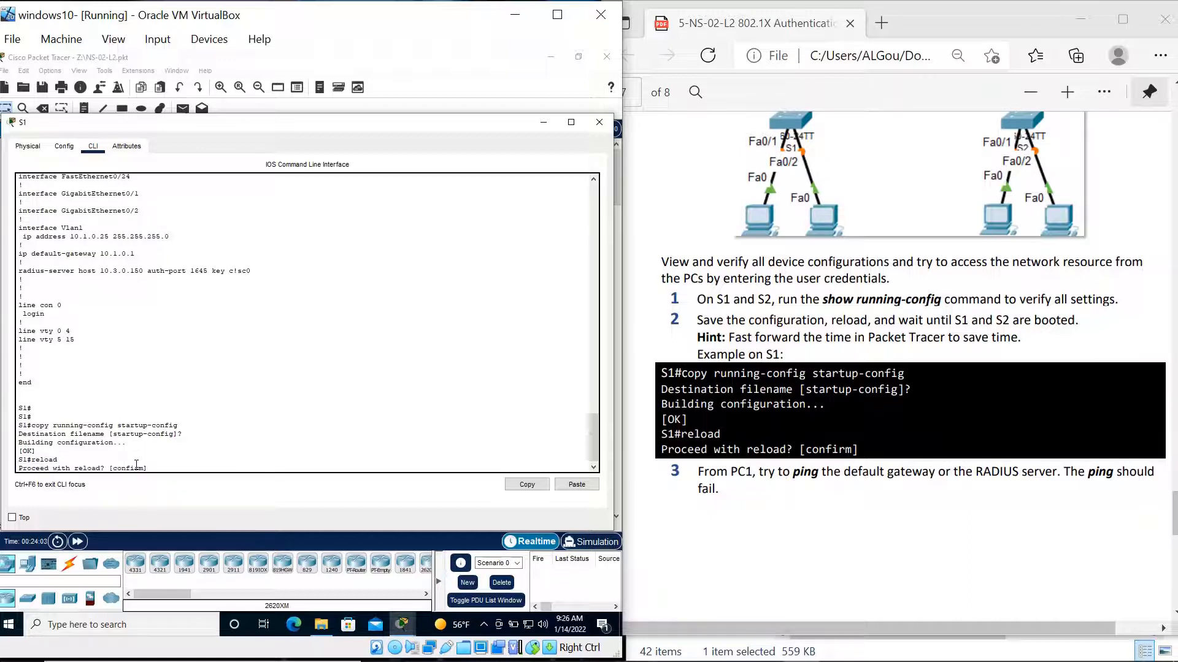
key(Return)
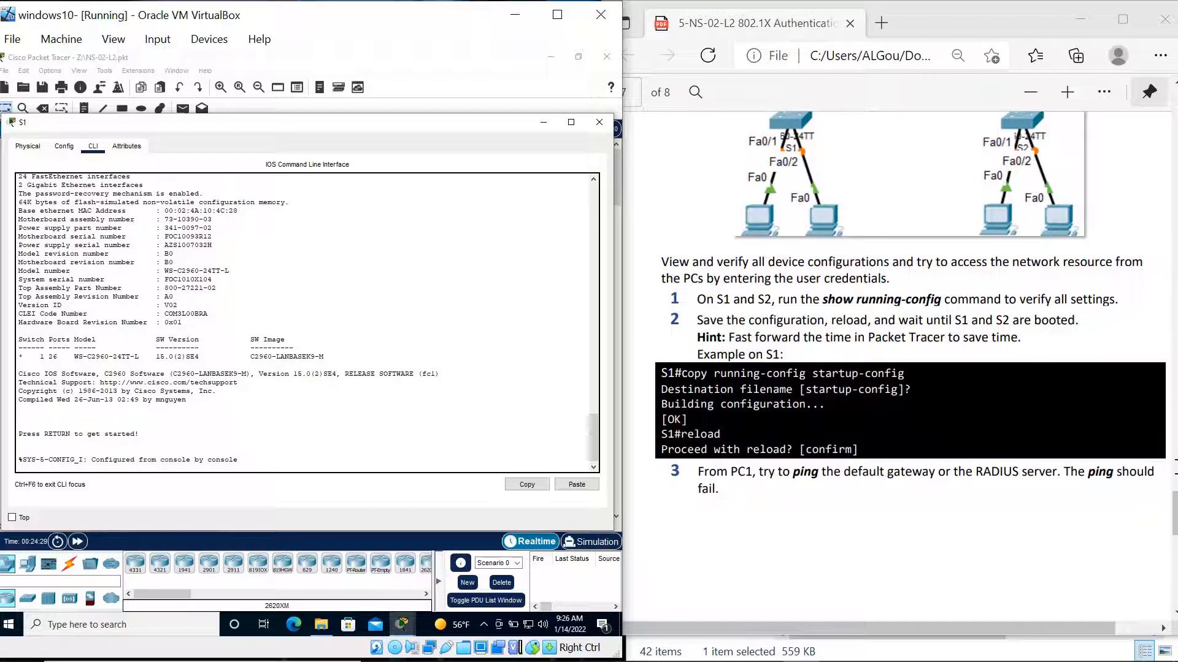
click(539, 123)
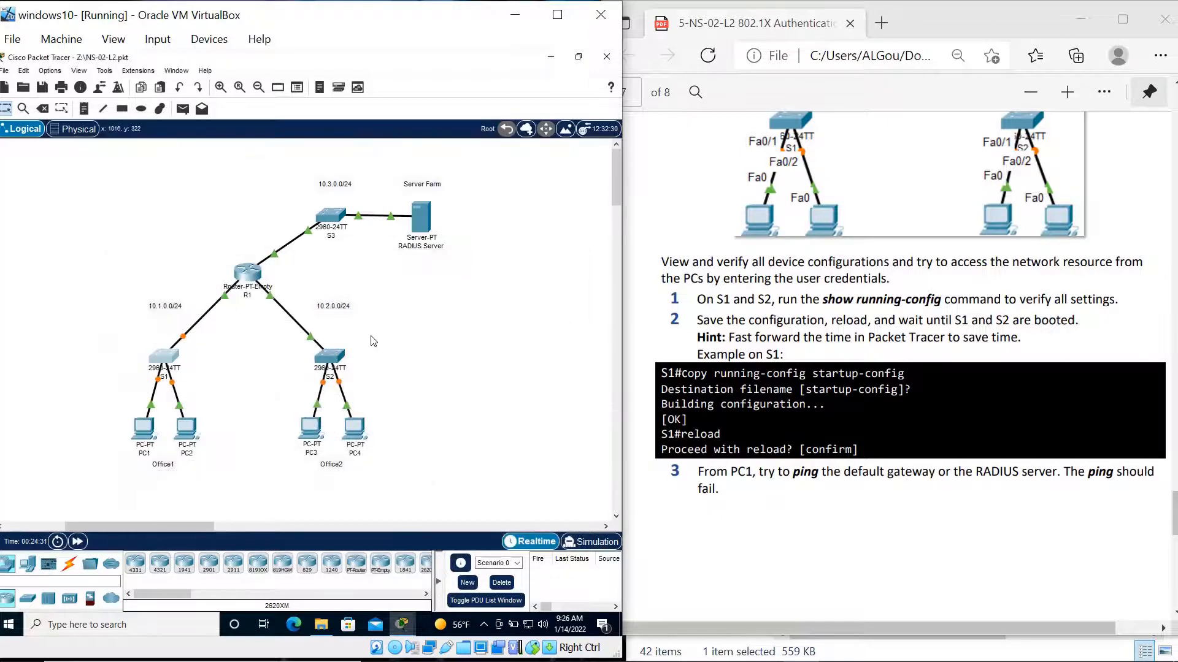
Step: Open S2's command line and exit global configuration mode to the privileged prompt
click(334, 357)
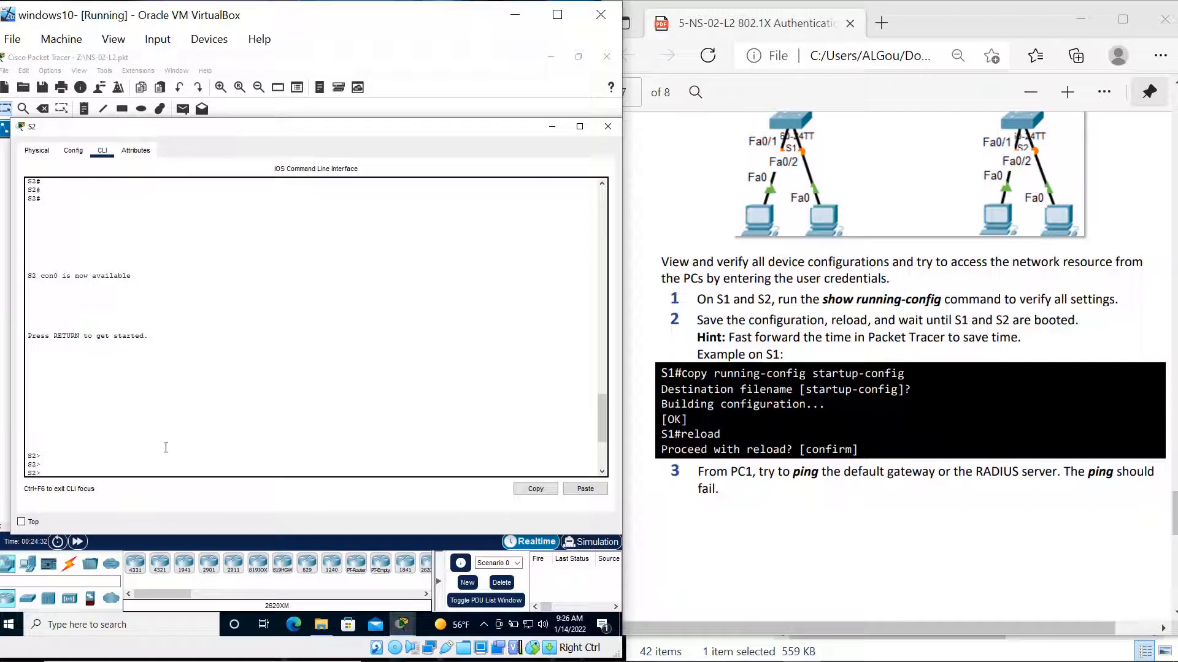
text(en conf t aaa new-model radius-server host 10.3.0.150 key c!sc0 dot1x system-auth-control aaa authentication dot1x default group radius interface range fastethernet 0/1-2 switchport mode access authentication port control auto authentication port-control auto dot1x pae authenticator exit)
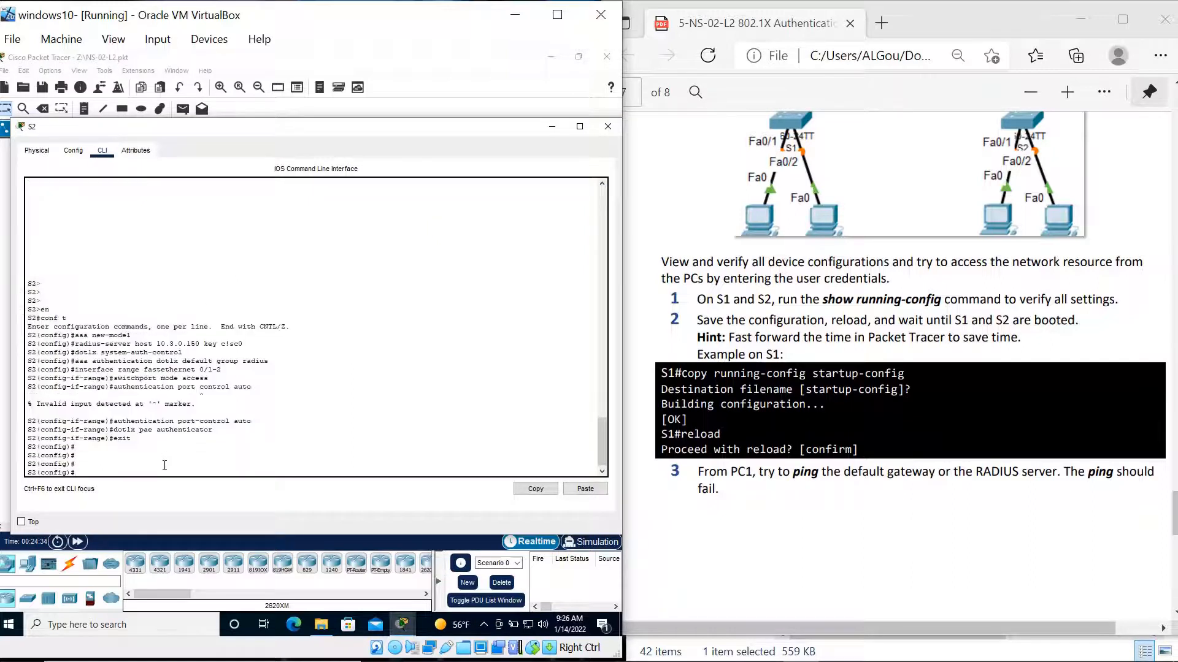
text(it)
key(Return)
key(Return)
key(Return)
key(Return)
key(Return)
key(Return)
key(Return)
key(Return)
key(Return)
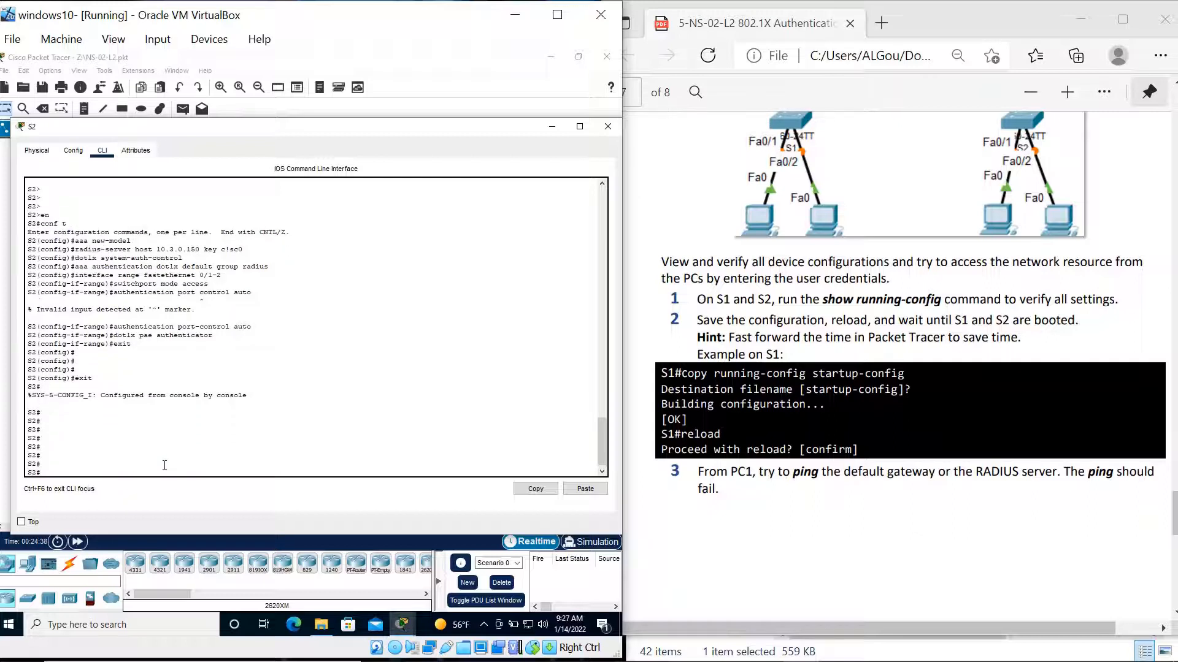
Step: Run show running-config on S2, page through all its settings, and highlight the RADIUS server's authentication port and key
text(show running config)
key(Left)
key(BackSpace)
text(-)
key(Return)
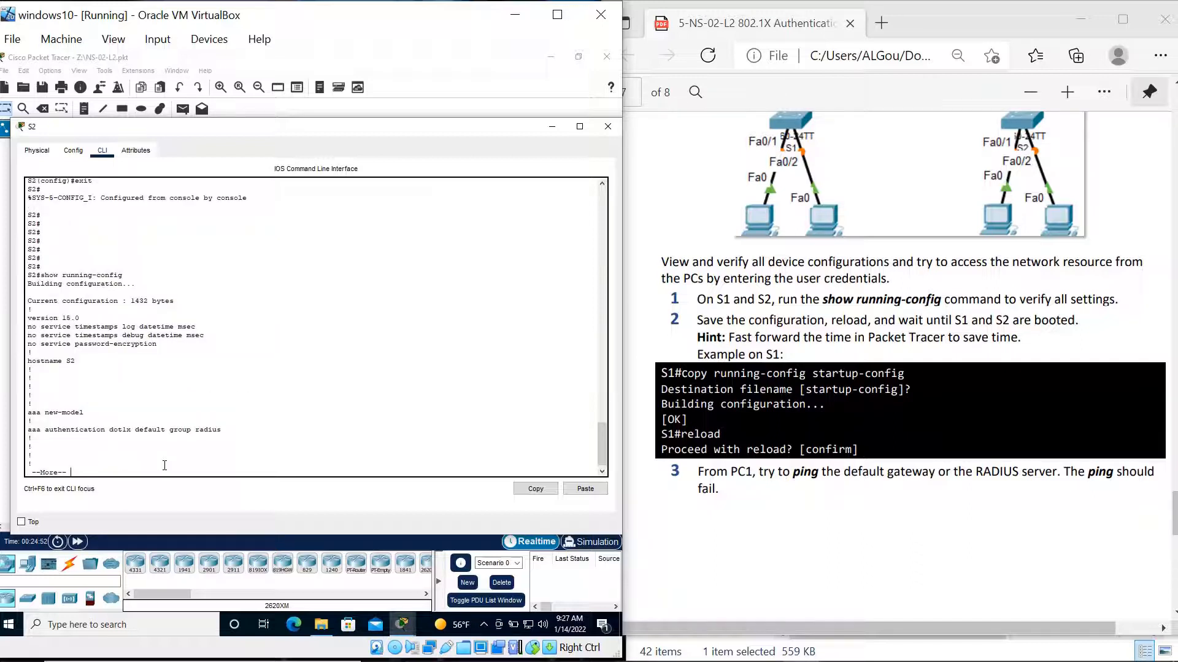
key(Return)
key(Return)
key(Return)
key(Return)
key(Return)
key(Return)
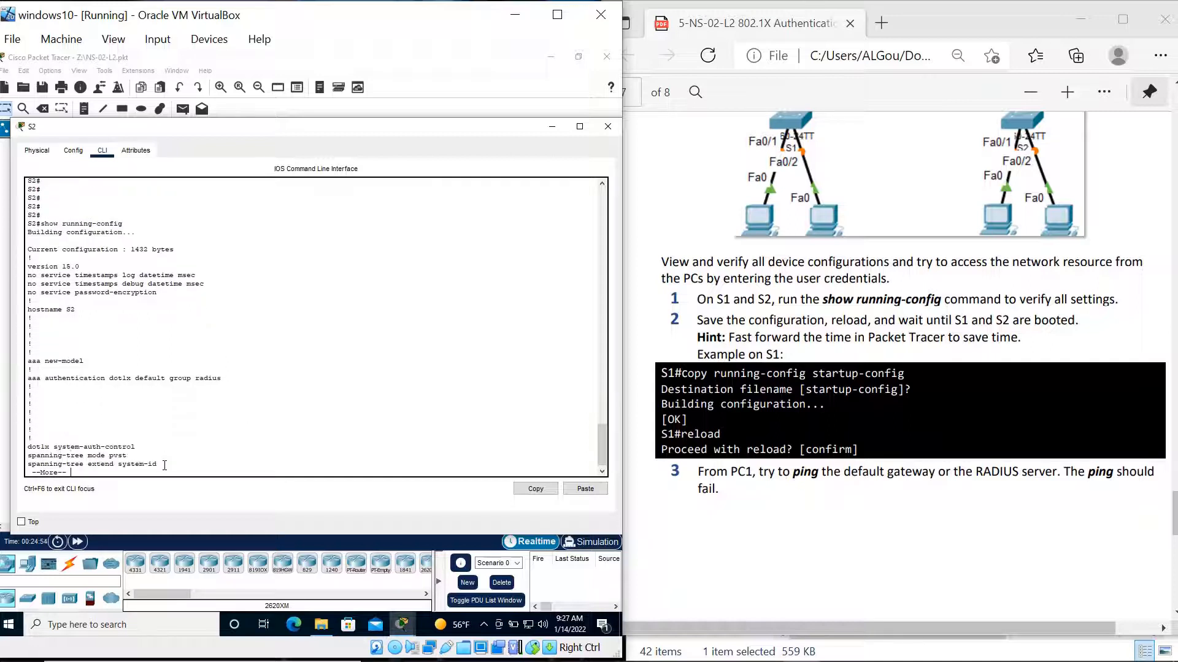
key(Return)
key(Return)
key(Return)
key(Return)
key(Return)
key(Return)
key(Return)
key(Return)
key(Return)
key(Return)
key(Return)
key(Return)
key(Return)
key(Return)
key(Return)
key(Return)
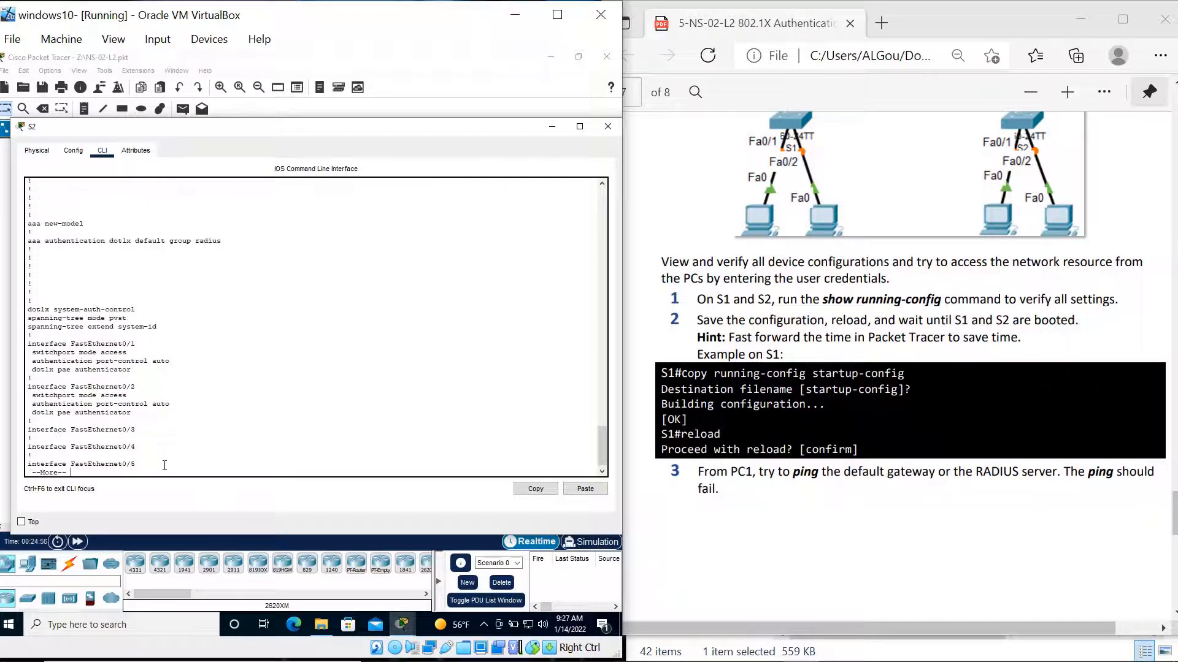
key(Return)
key(Return)
key(Return)
key(Return)
key(Return)
key(Return)
key(Return)
key(Return)
key(Return)
key(Return)
key(Return)
key(Return)
key(Return)
key(Return)
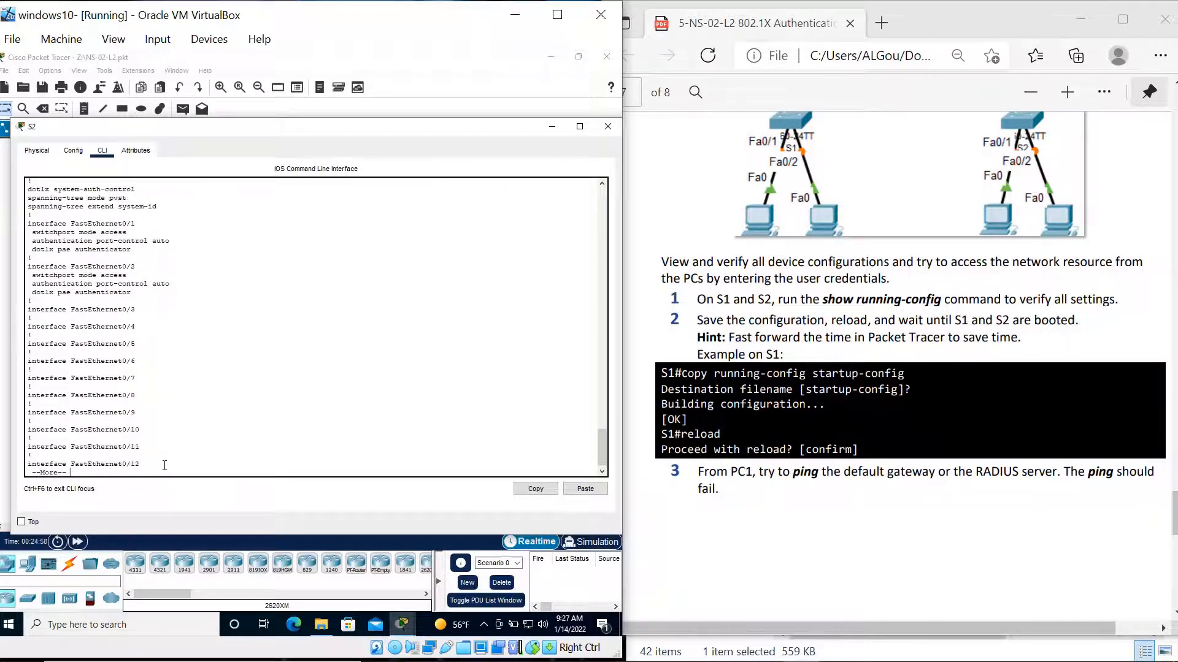
key(Return)
key(Return)
key(Return)
key(Return)
key(Return)
key(Return)
key(Return)
key(Return)
key(Return)
key(Return)
key(Return)
key(Return)
key(Return)
key(Return)
key(Return)
key(Return)
key(Return)
key(Return)
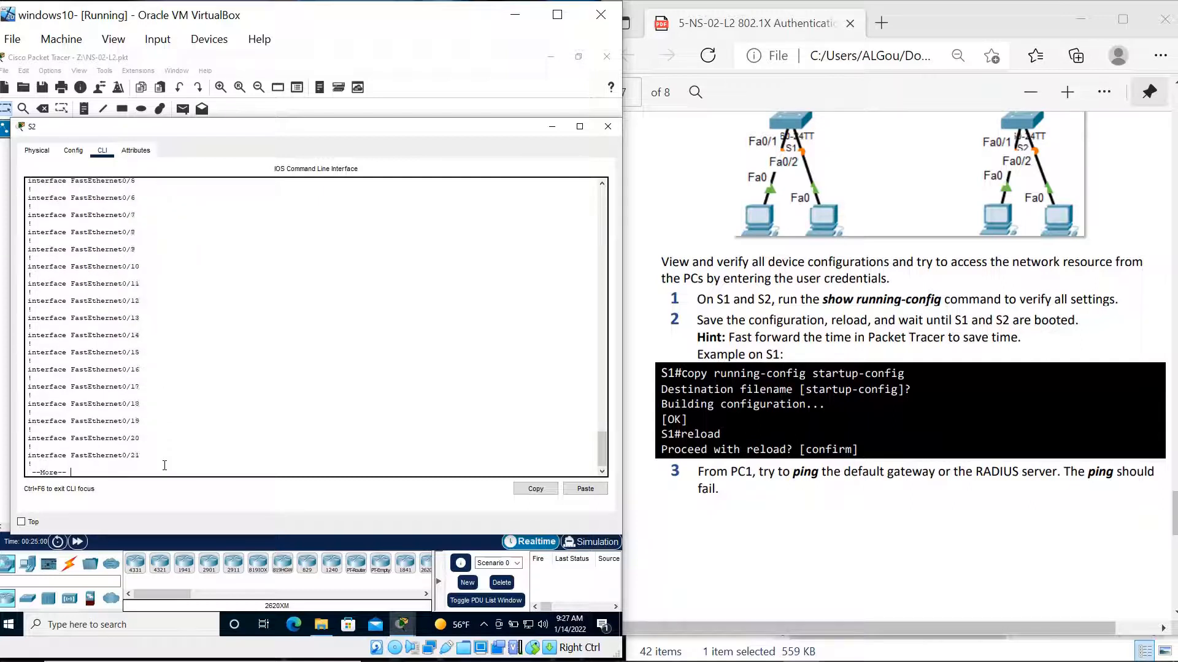
key(Return)
key(Return)
key(Return)
key(Return)
key(Return)
key(Return)
key(Return)
key(Return)
key(Return)
key(Return)
key(Return)
key(Return)
key(Return)
key(Return)
key(Return)
key(Return)
key(Return)
key(Return)
key(Return)
key(Return)
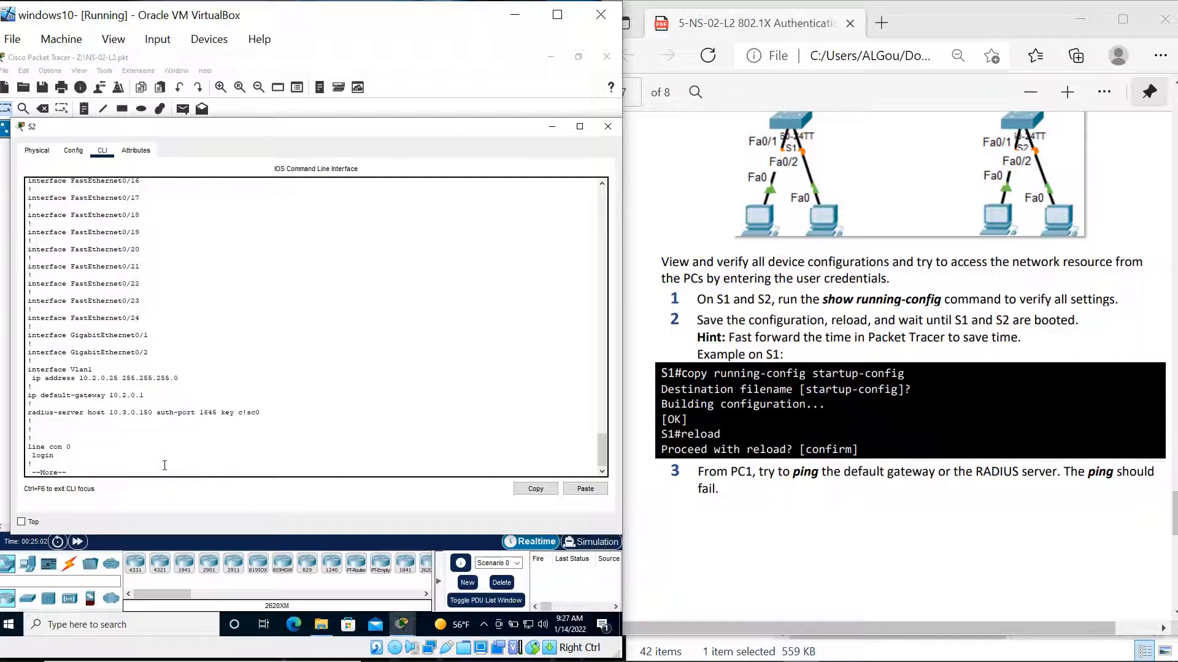
drag(157, 412, 208, 423)
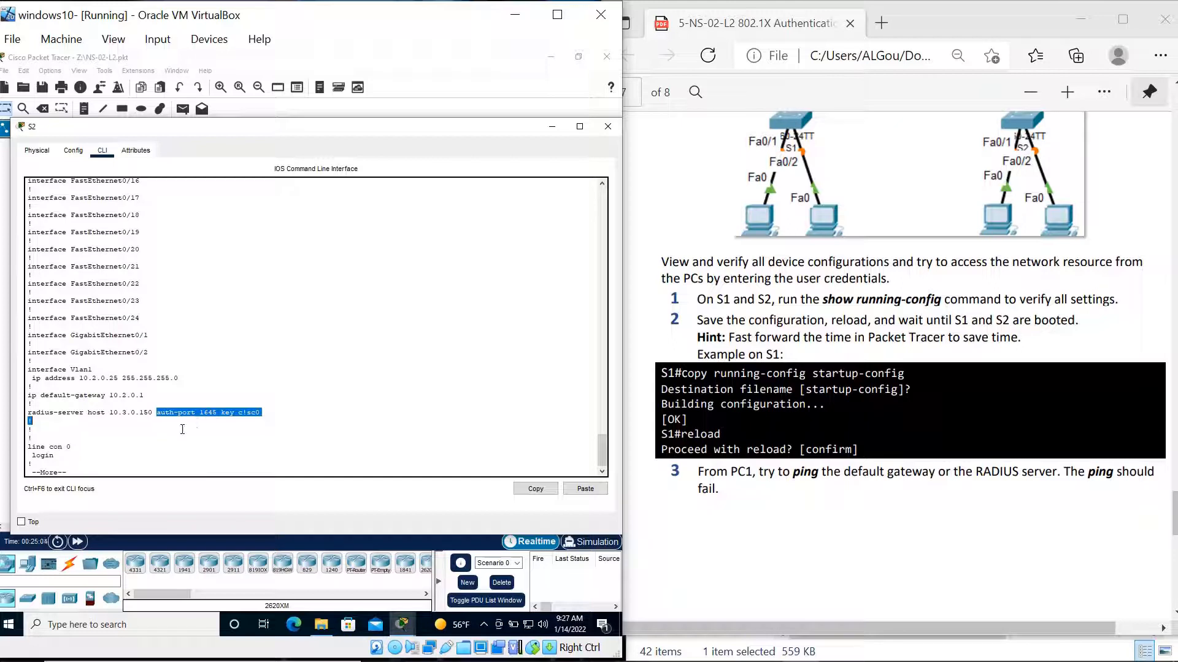
click(140, 475)
key(Return)
key(Return)
key(Return)
key(Return)
key(Return)
key(Return)
key(Return)
key(Return)
key(Return)
key(Return)
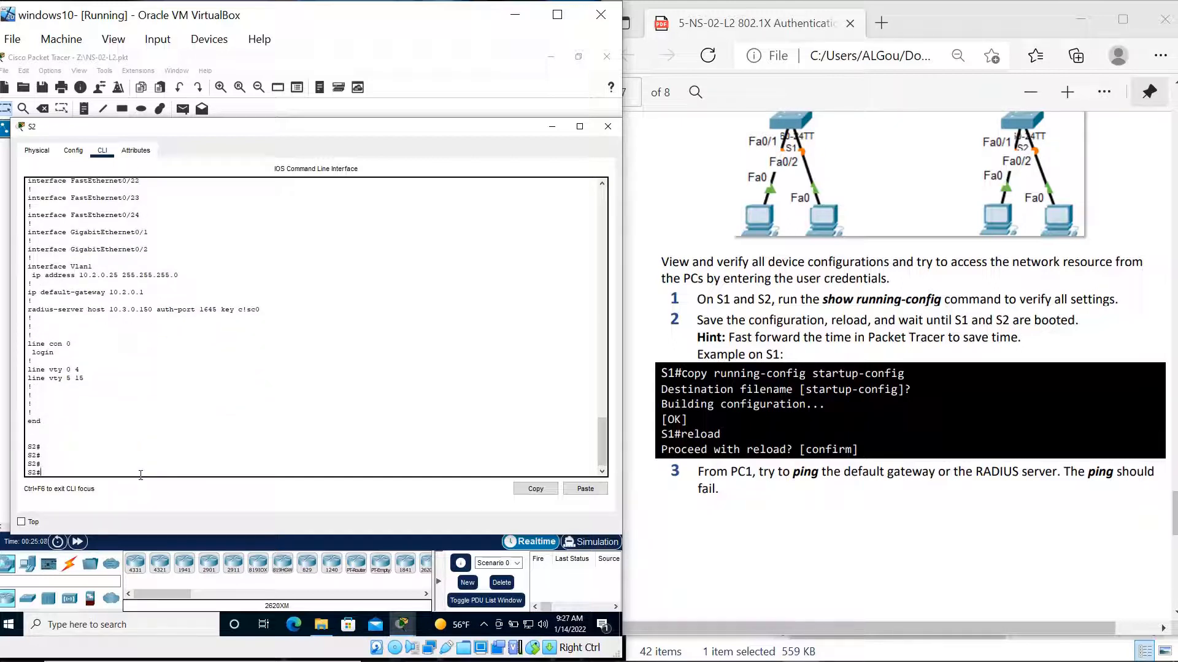
Step: Save S2's configuration with copy running-config startup-config, accepting the default destination filename startup-config
text(copy running-config startup-conf)
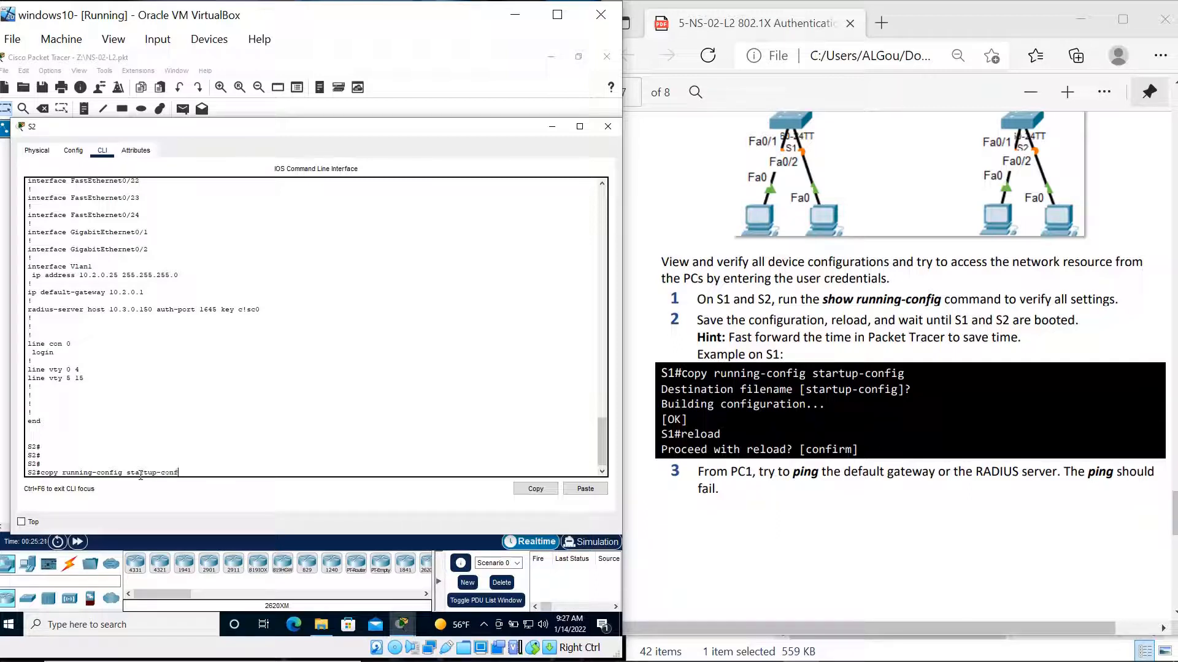
text(ig)
key(Return)
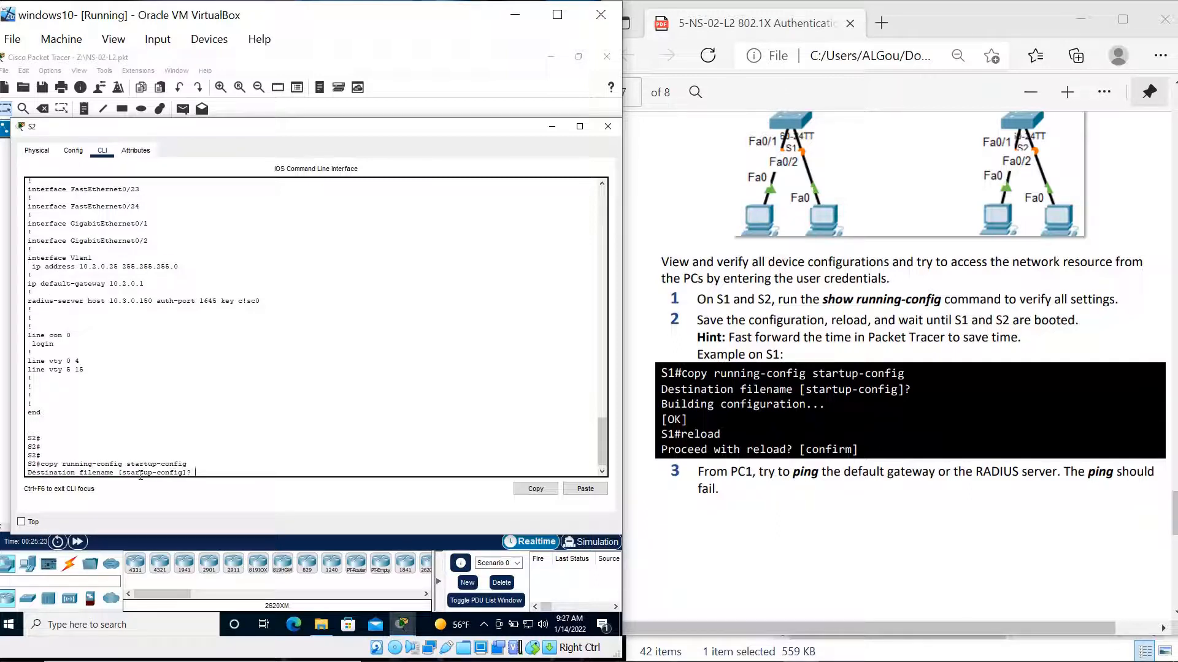
key(Return)
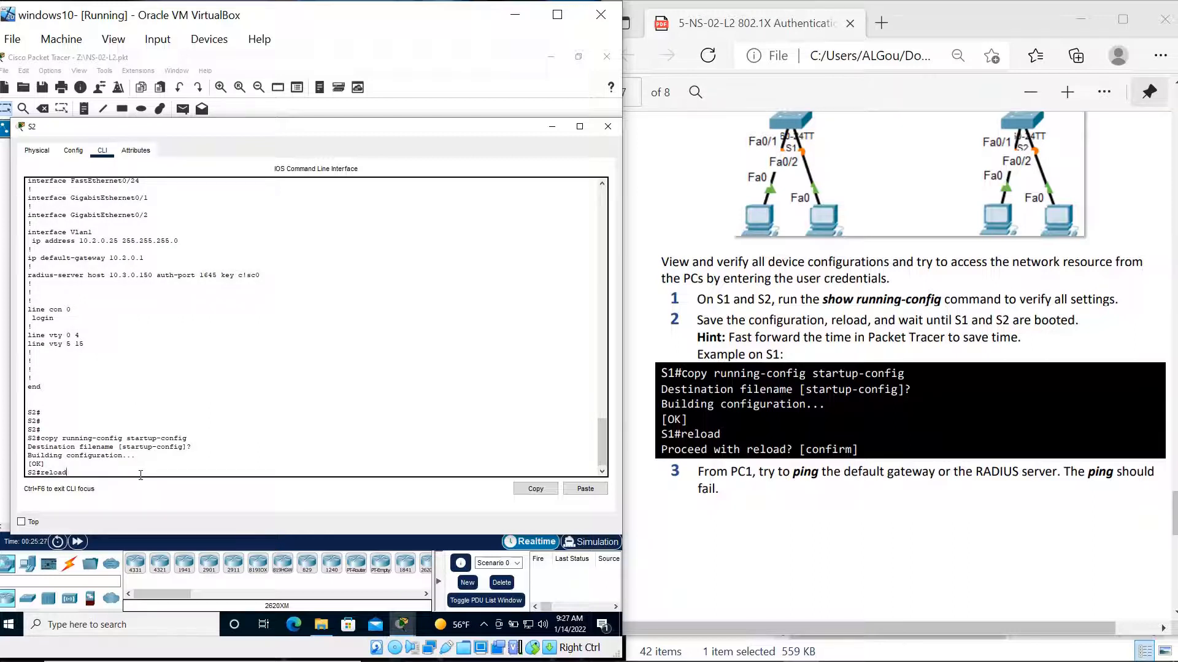
Step: Reload S2, confirm the restart, and minimize its window once it has booted
text(reload)
key(Return)
key(Return)
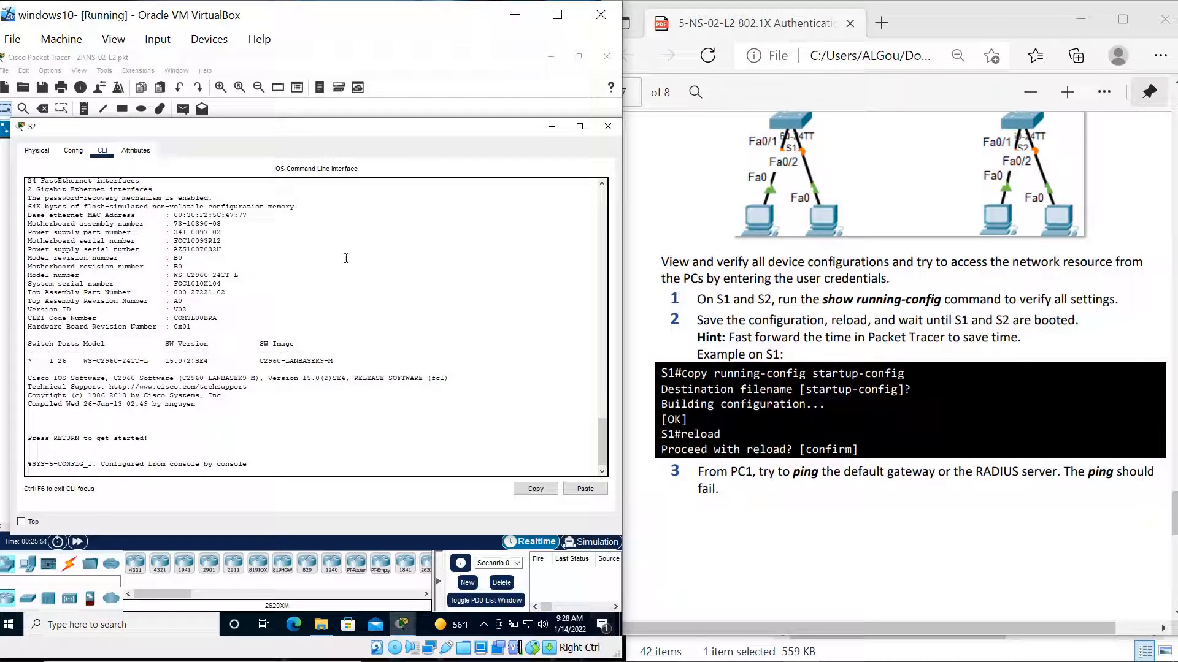
click(551, 126)
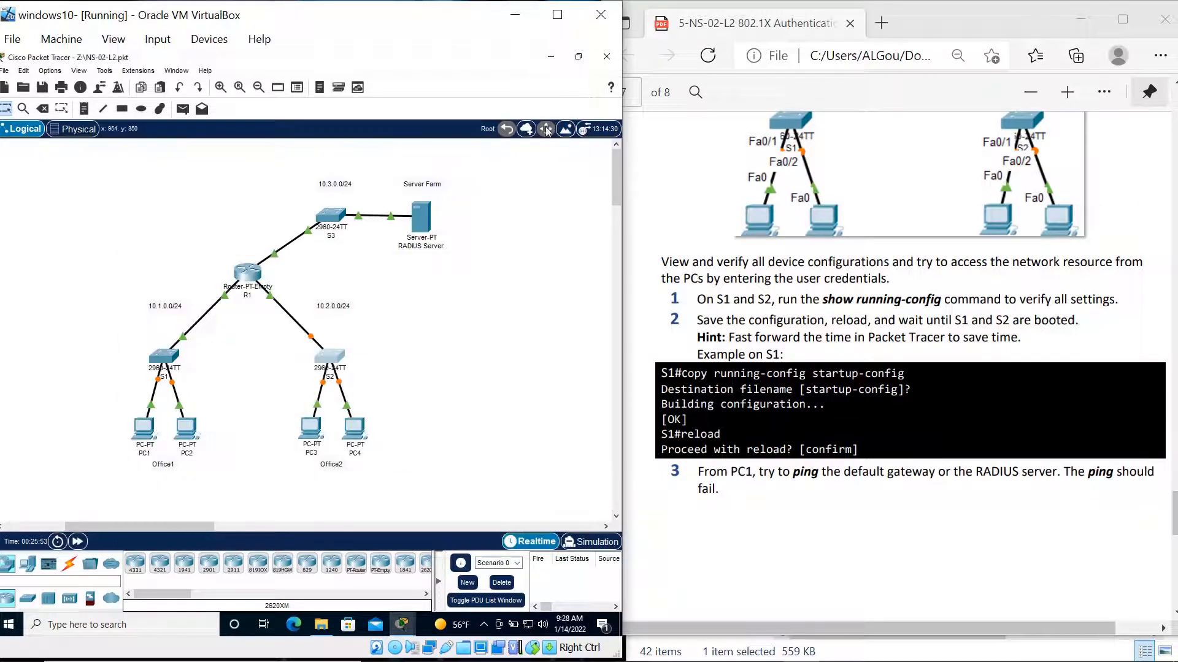
Step: Ping the default gateway 10.1.0.1 from PC1's maximized command prompt, and close the PC1 window
click(152, 438)
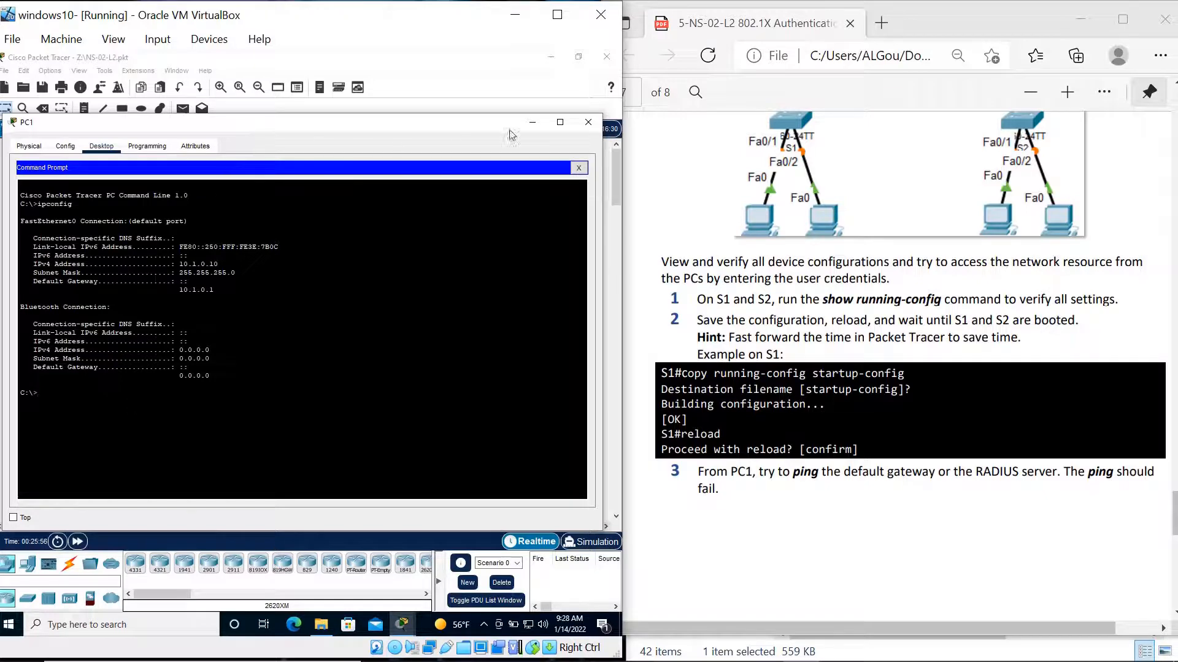
click(559, 122)
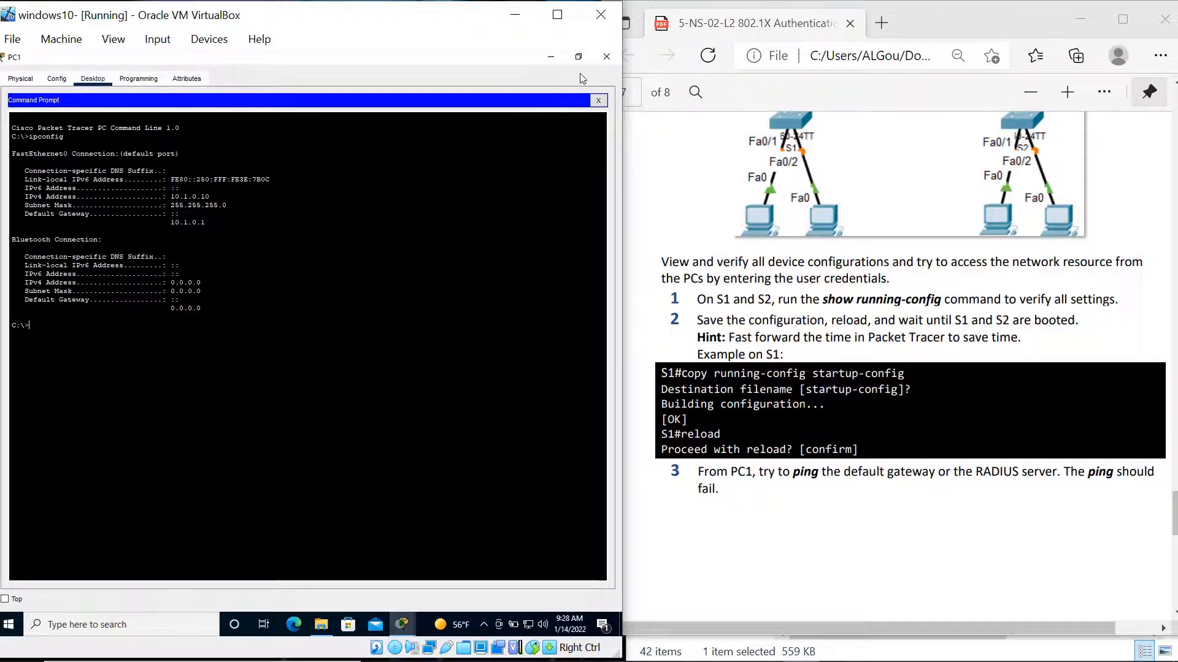
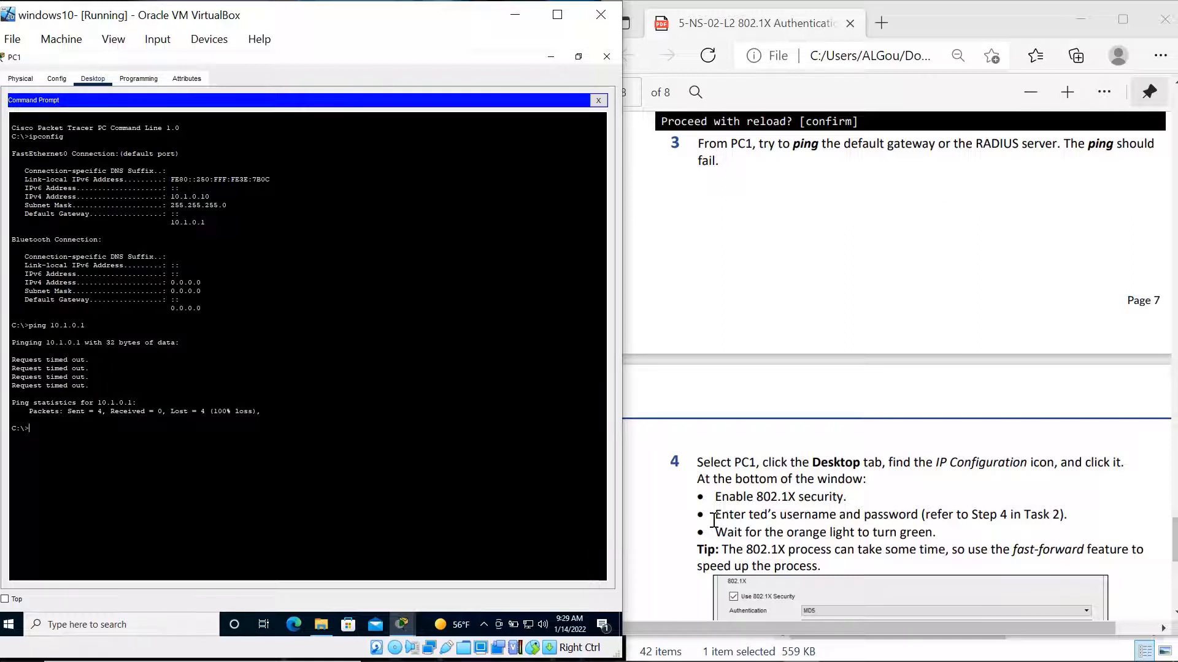
click(595, 101)
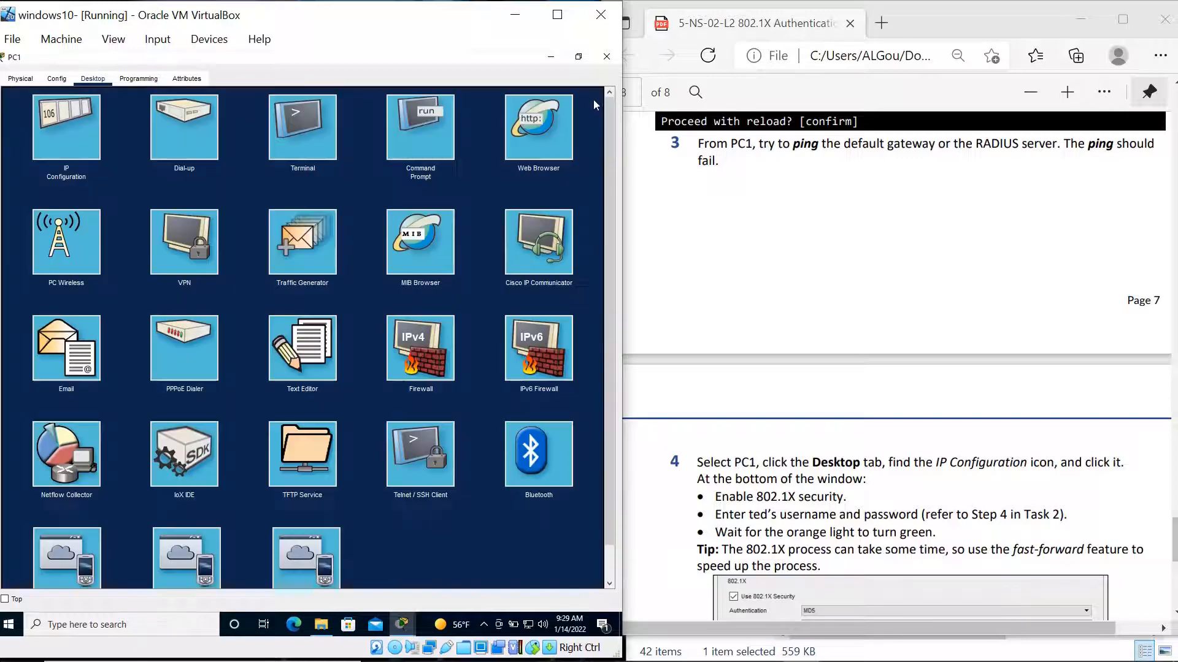
click(606, 58)
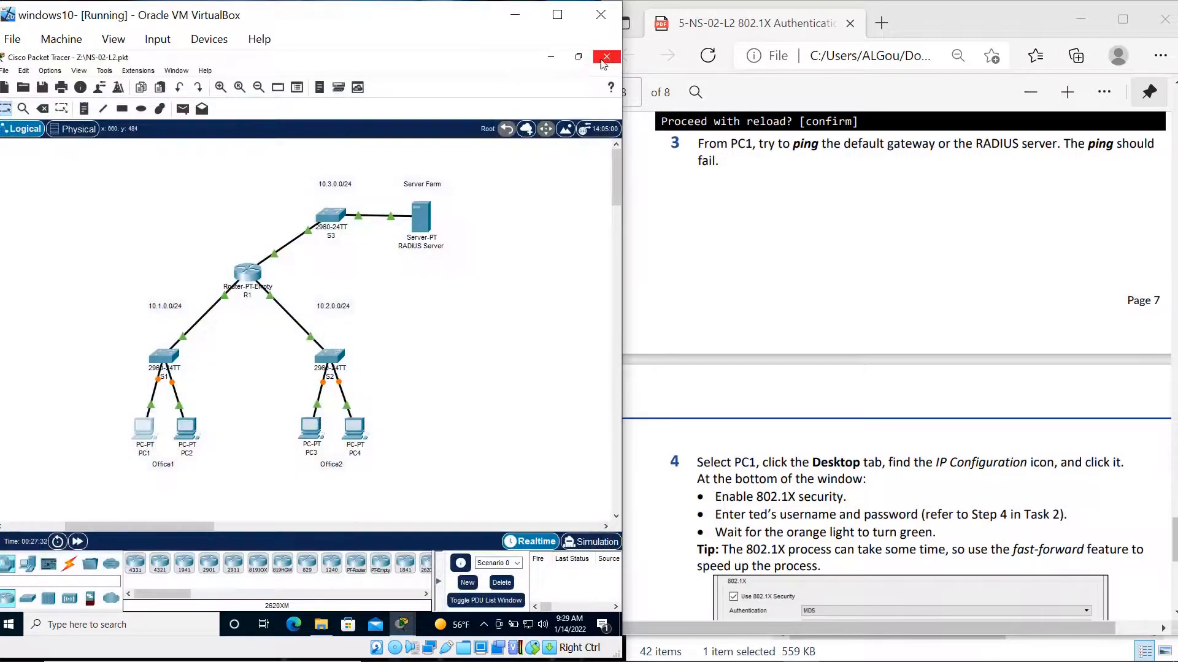
Step: Reopen PC1, close its mail application, and enable 802.1X security in the IP configuration of FastEthernet0
click(142, 431)
click(143, 431)
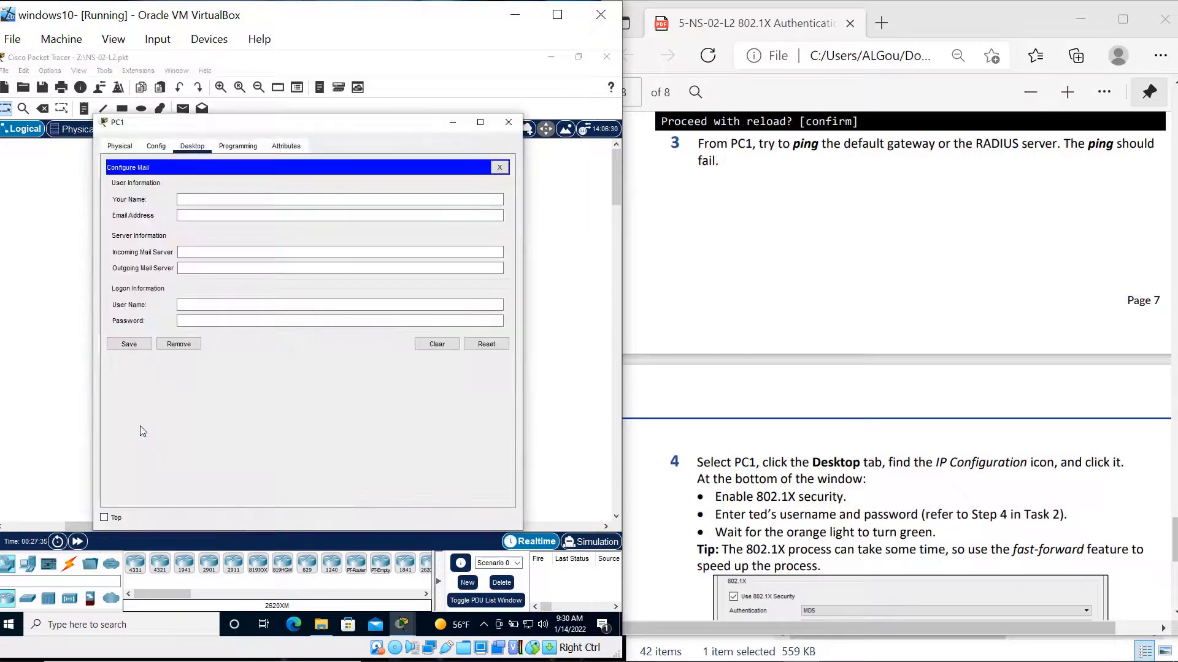
click(500, 168)
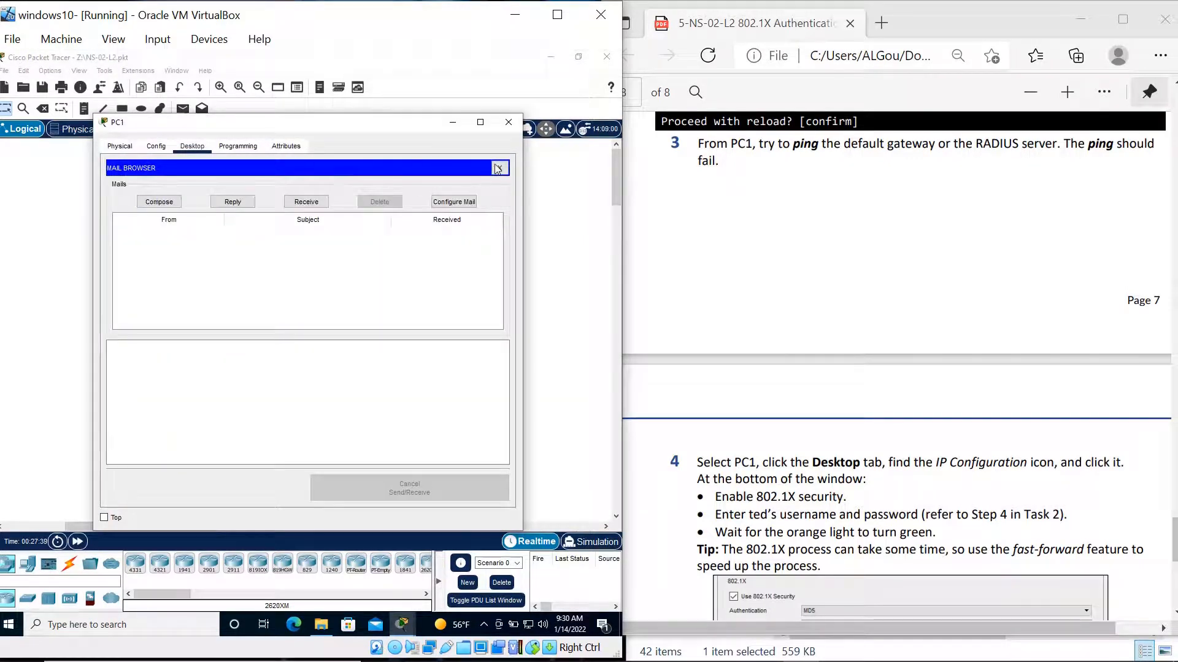
click(499, 169)
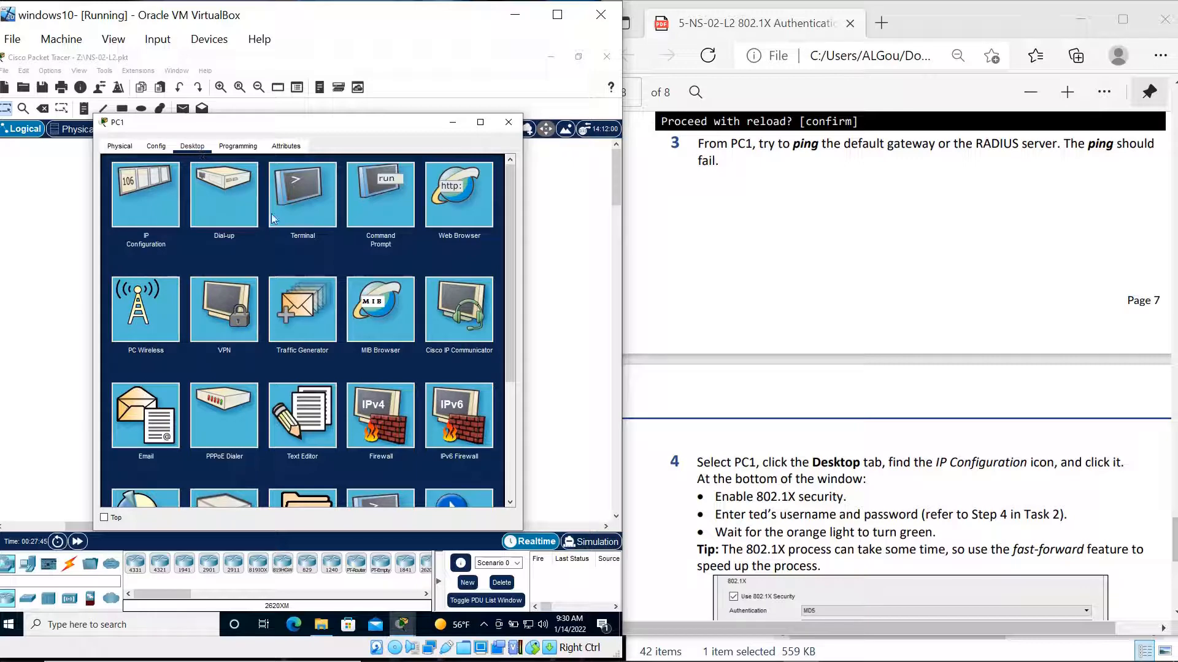
click(142, 208)
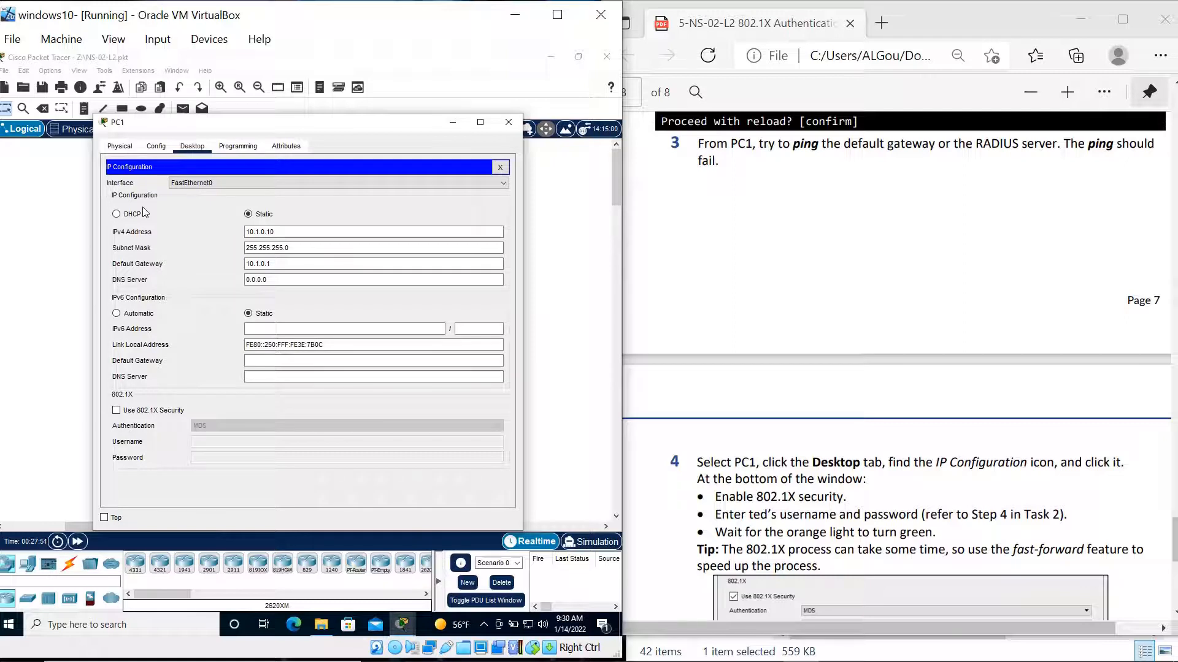
click(116, 411)
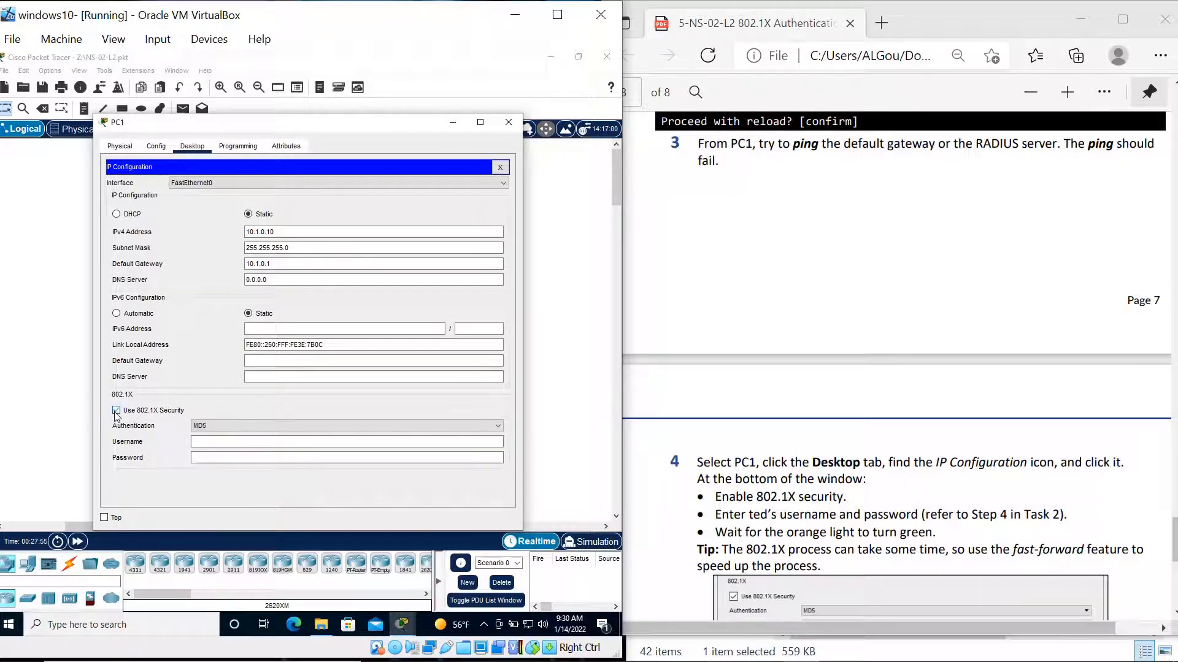
Step: Enter the lab-assigned 802.1X username and account password for PC1's FastEthernet0
click(235, 442)
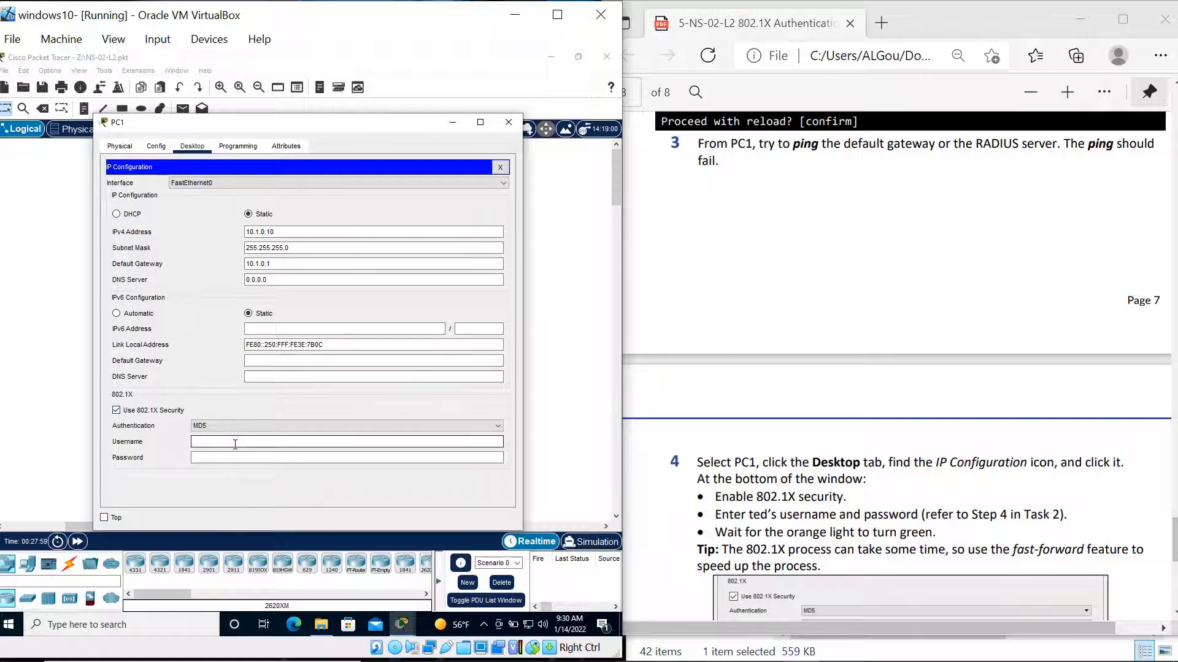
text(ted)
click(243, 461)
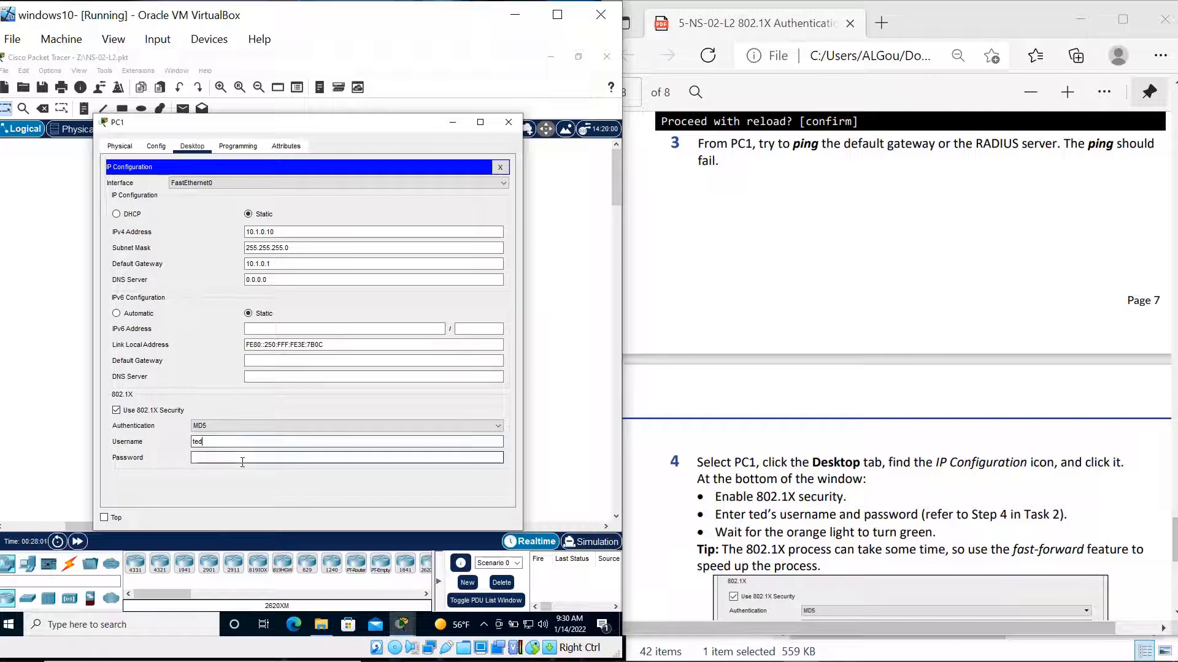
text(1111)
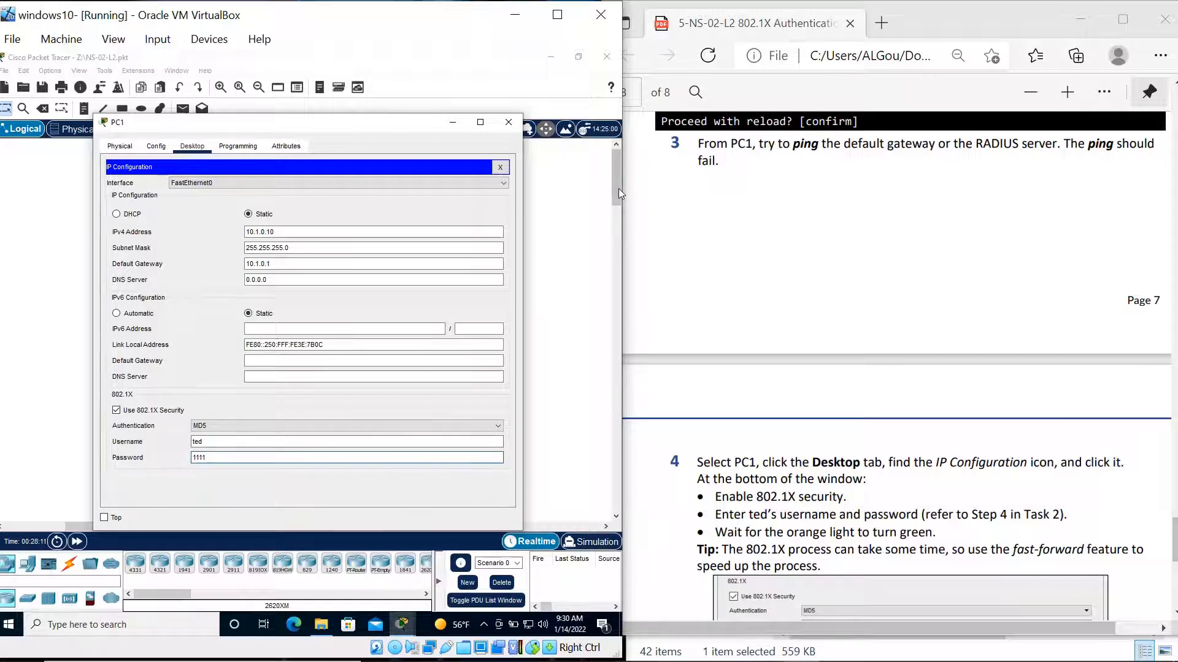
Step: Close PC1's IP configuration and ping the default gateway 10.1.0.1 twice from its command prompt
drag(430, 122, 438, 60)
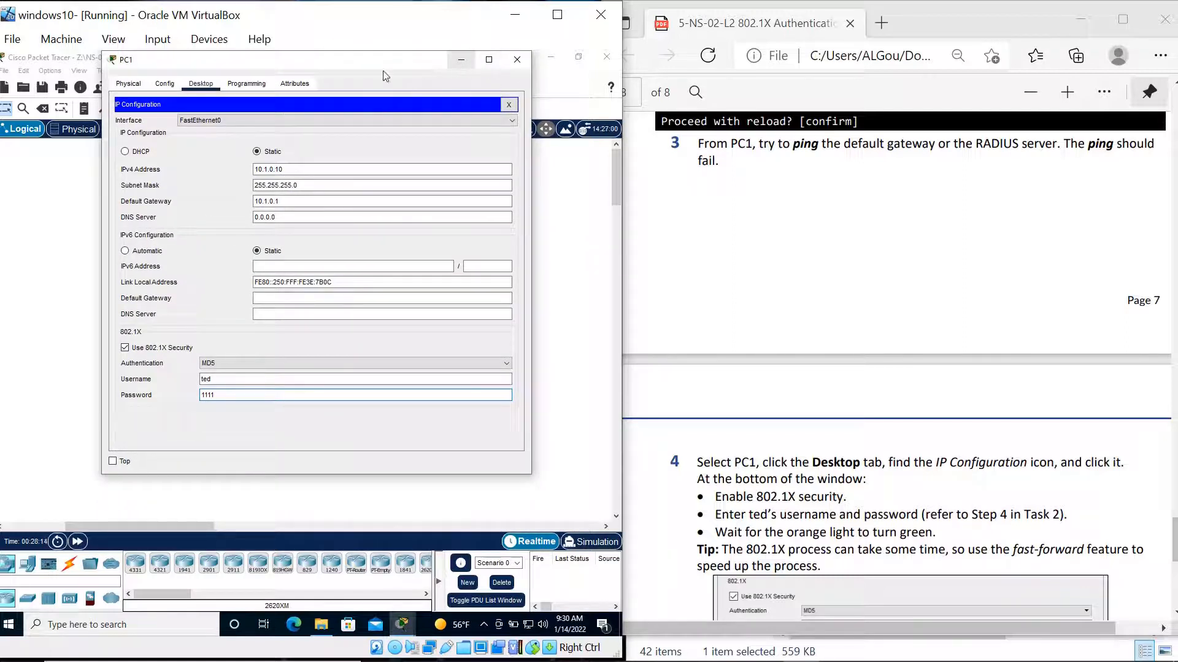
click(163, 83)
click(200, 83)
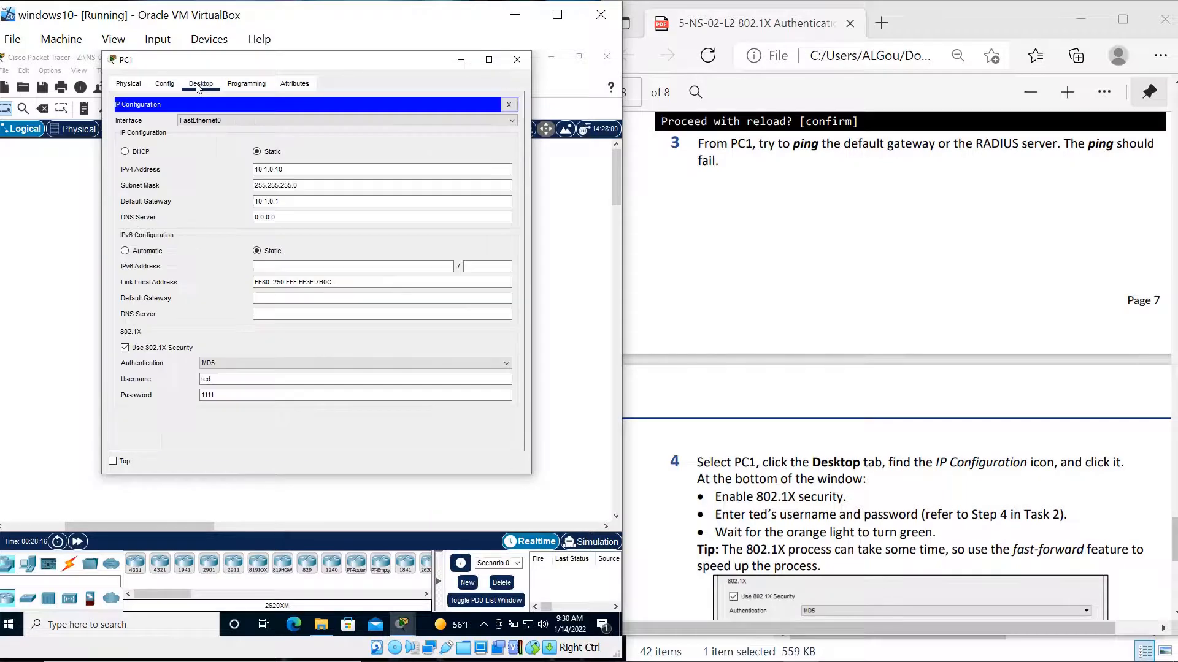
click(509, 105)
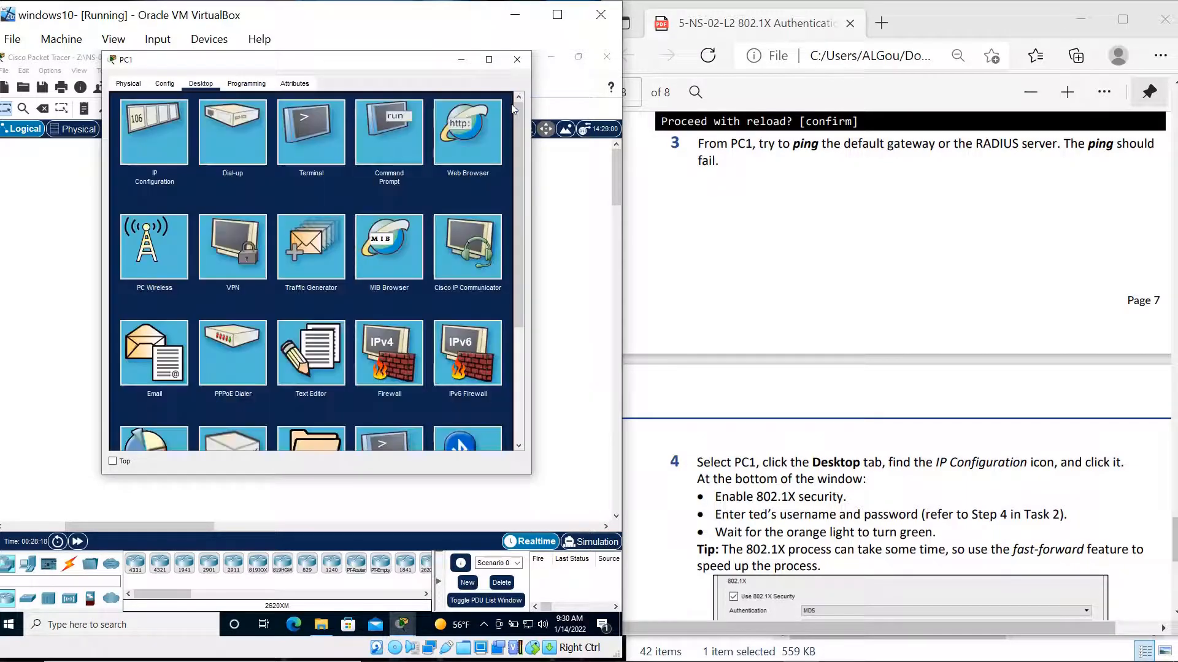
click(401, 135)
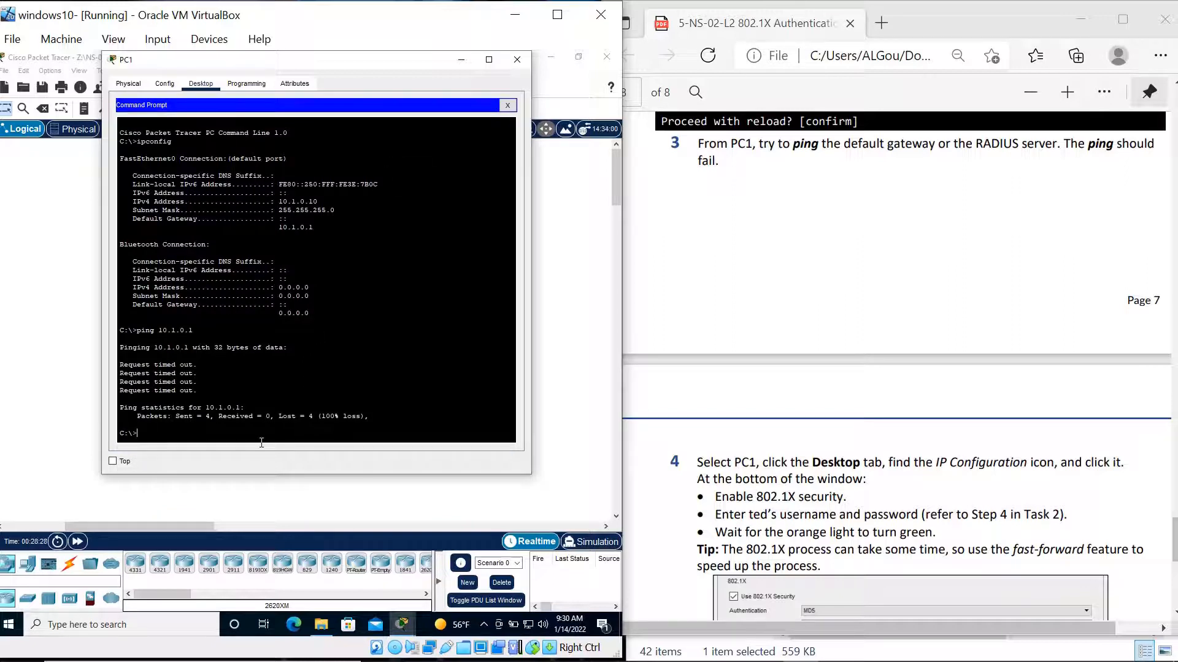
key(Up)
key(Return)
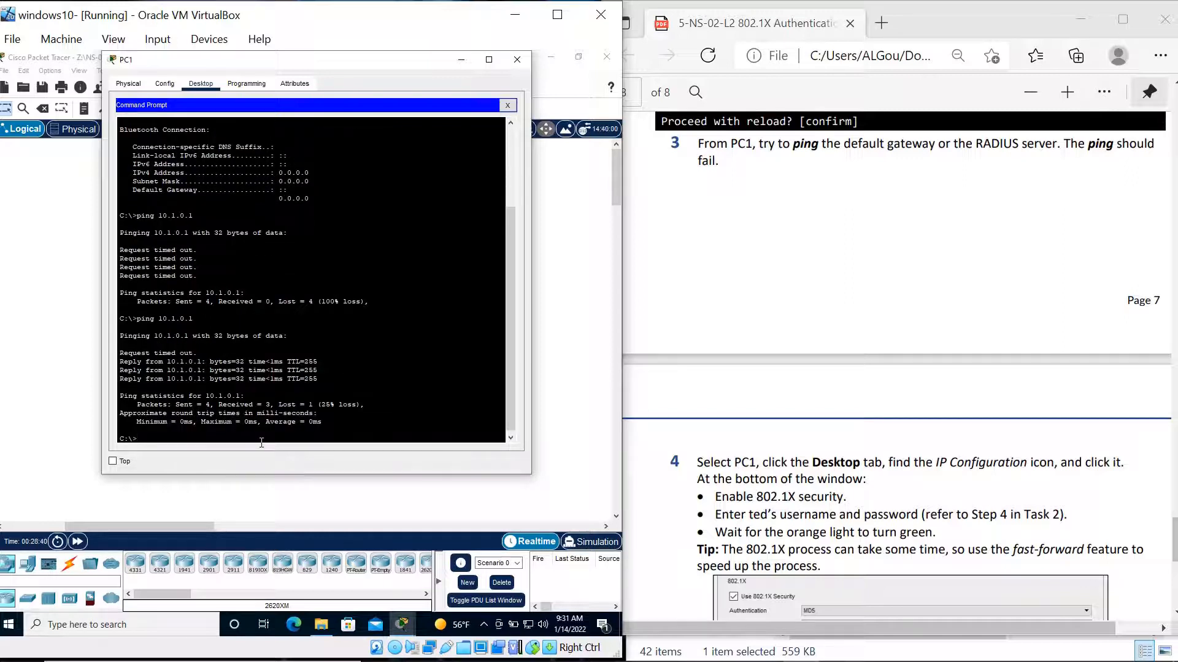
key(Up)
key(Return)
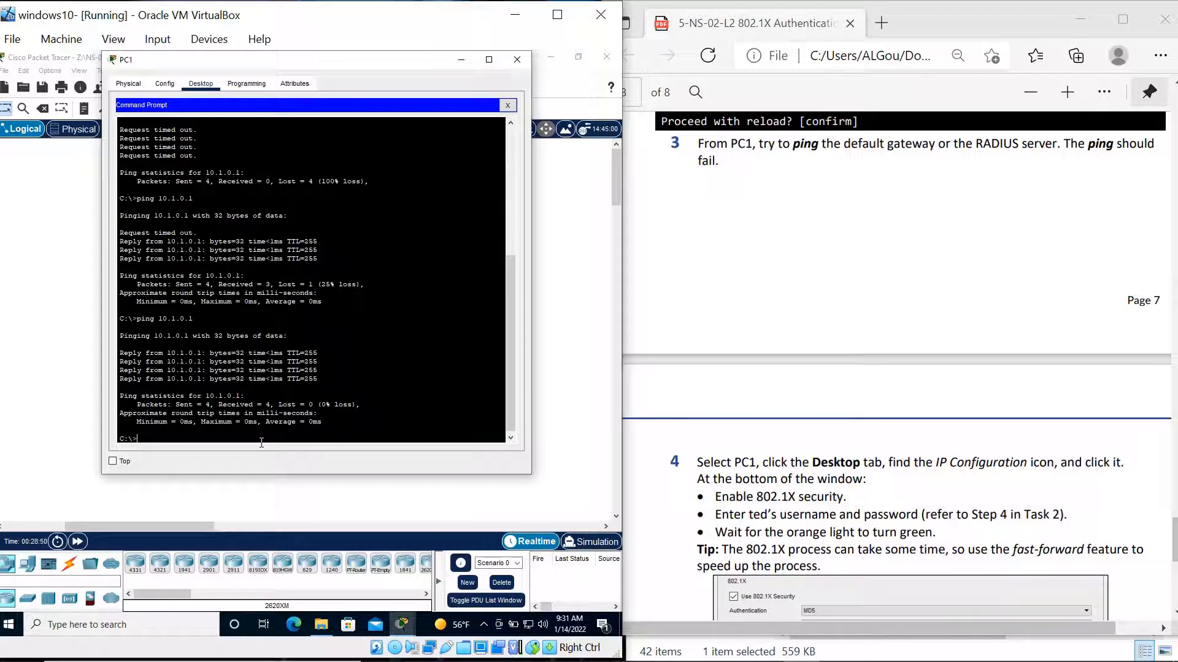
Step: Minimize PC1, enable 802.1X security on PC2's FastEthernet0, and enter PC2's lab-assigned username and account password
scroll(873, 525, down, 3)
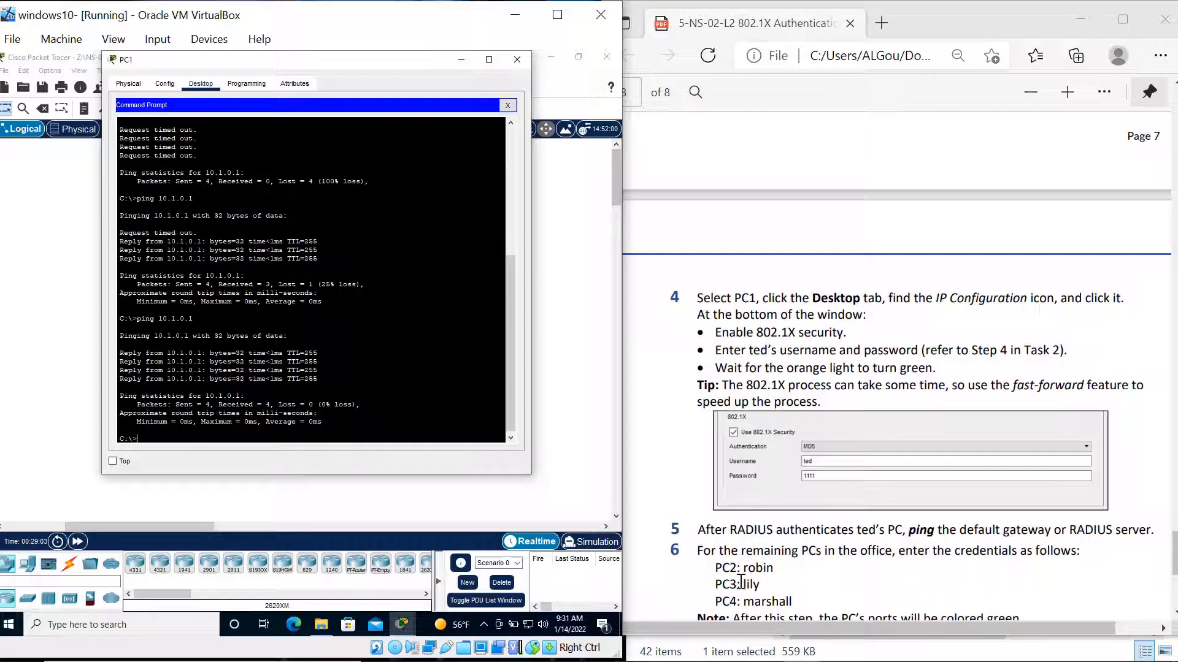
scroll(822, 598, down, 2)
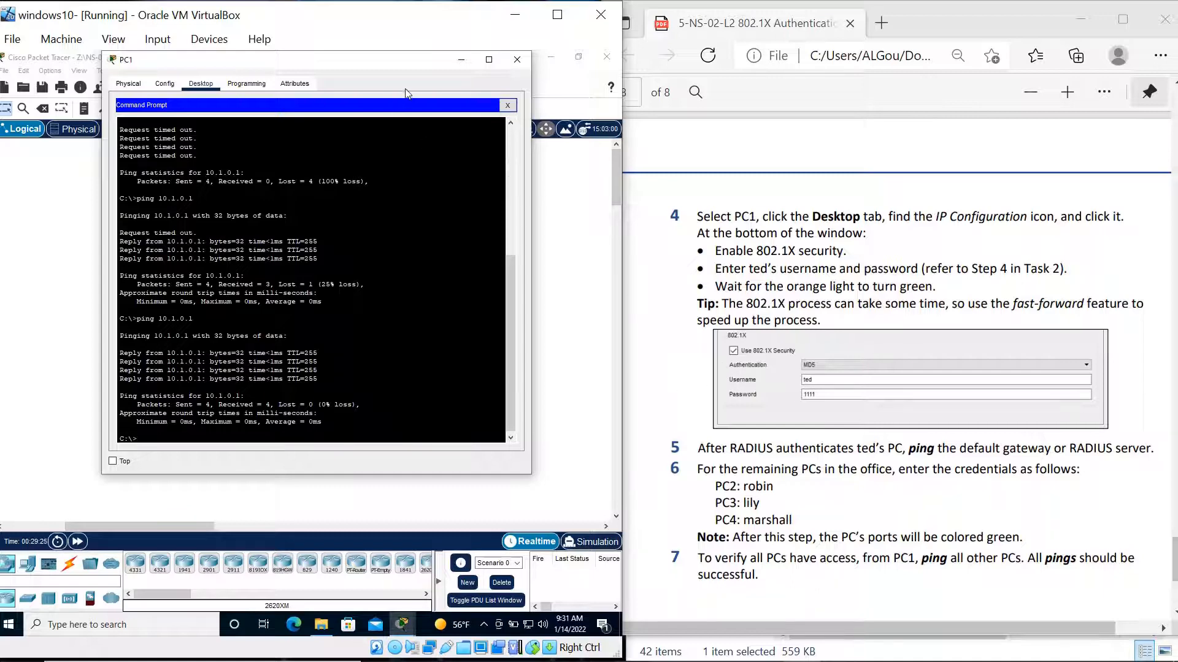
click(460, 63)
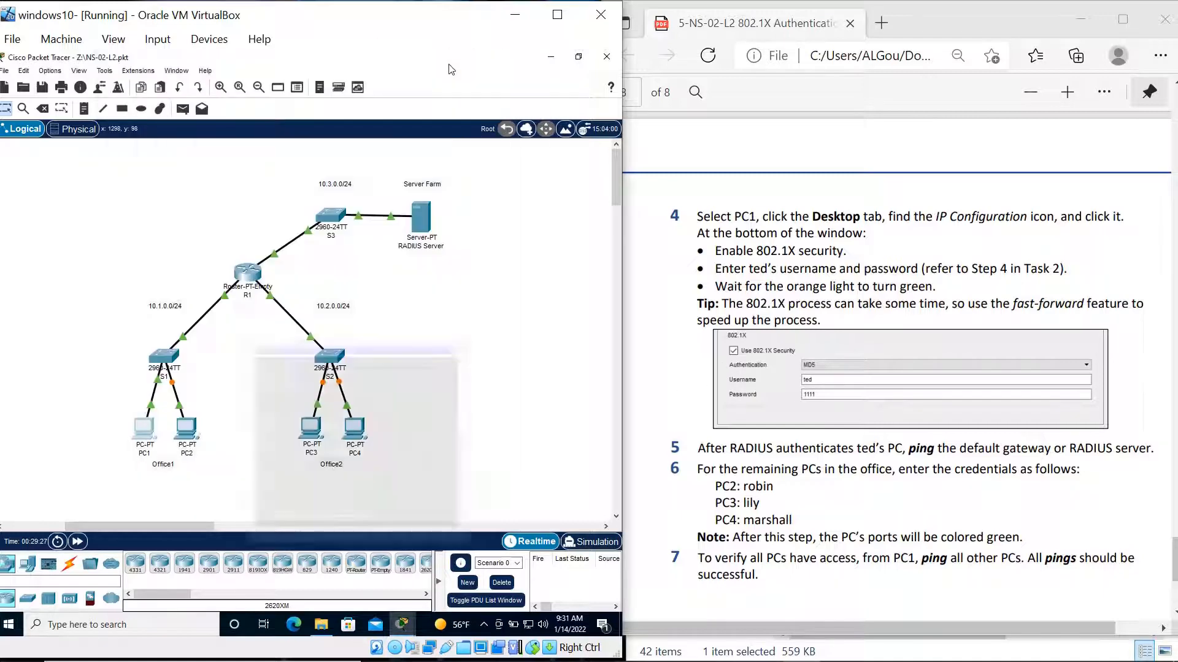
click(187, 431)
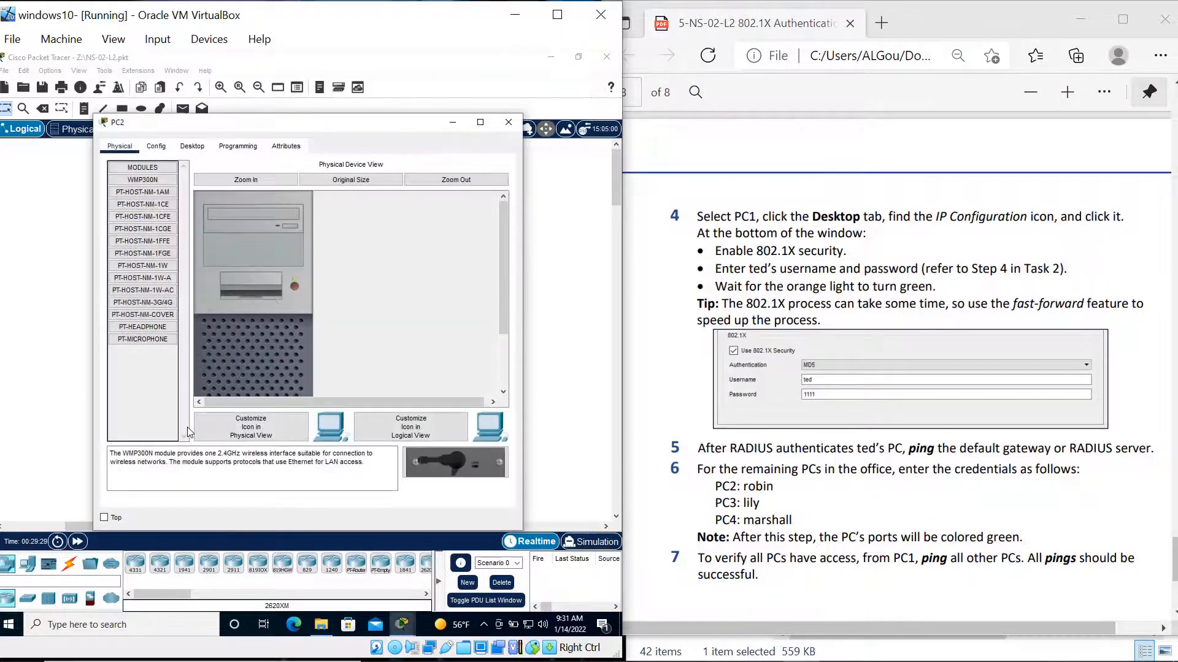
click(192, 147)
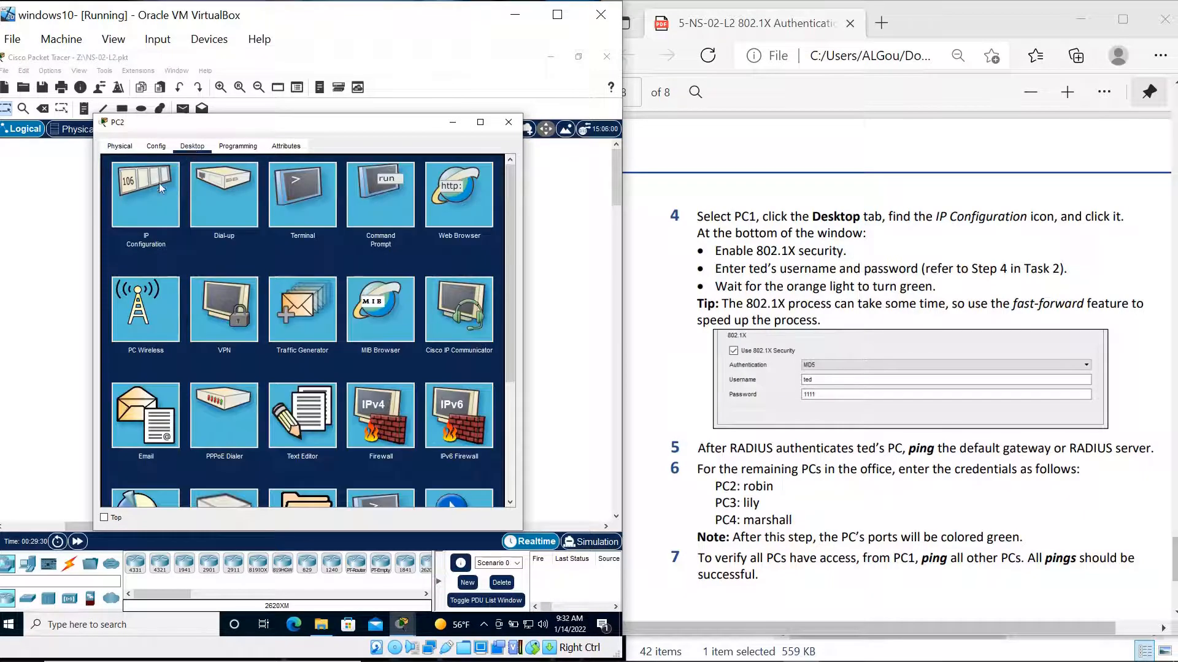
click(153, 212)
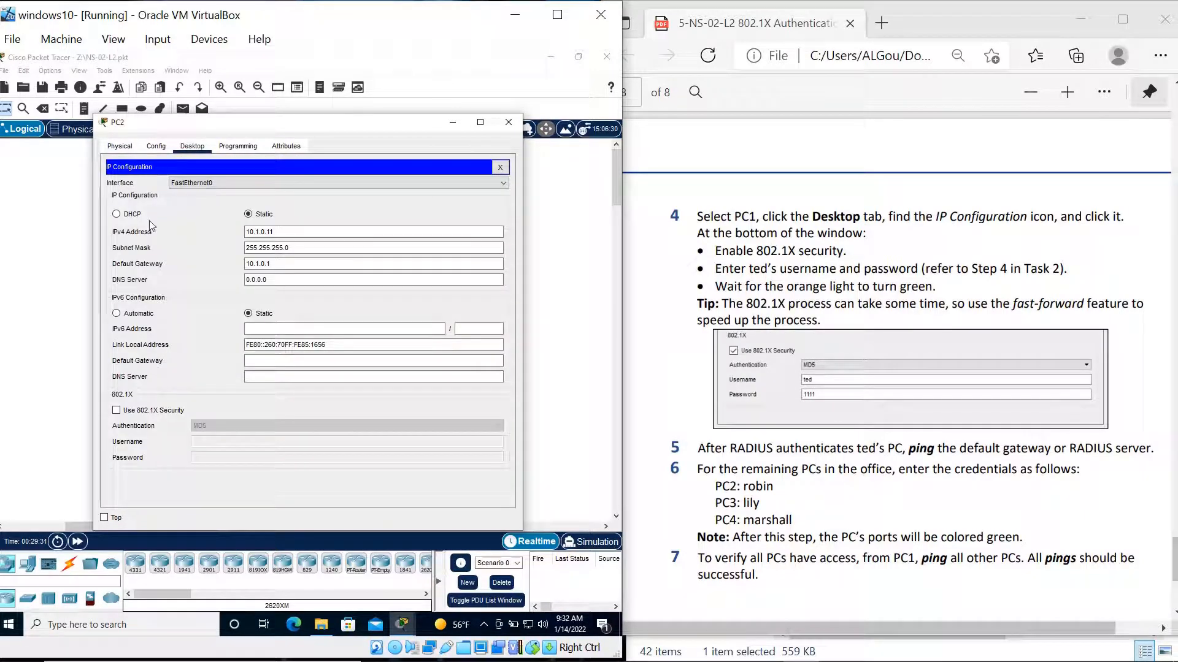
click(117, 411)
click(208, 442)
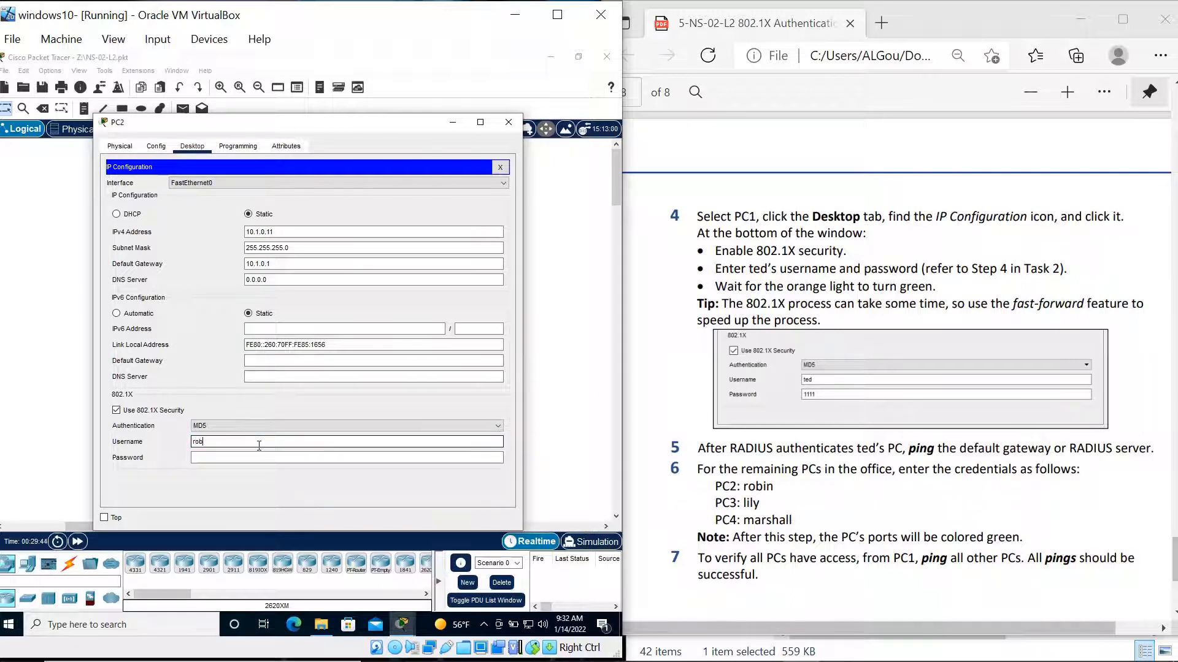
text(in)
click(211, 457)
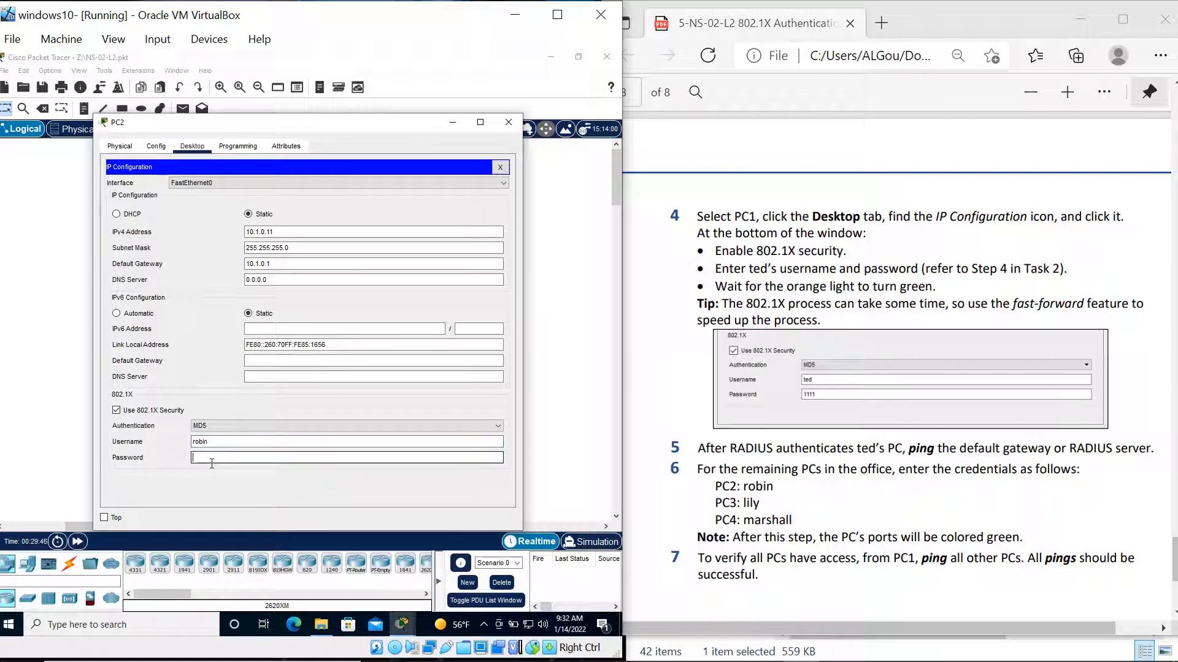
text(2222)
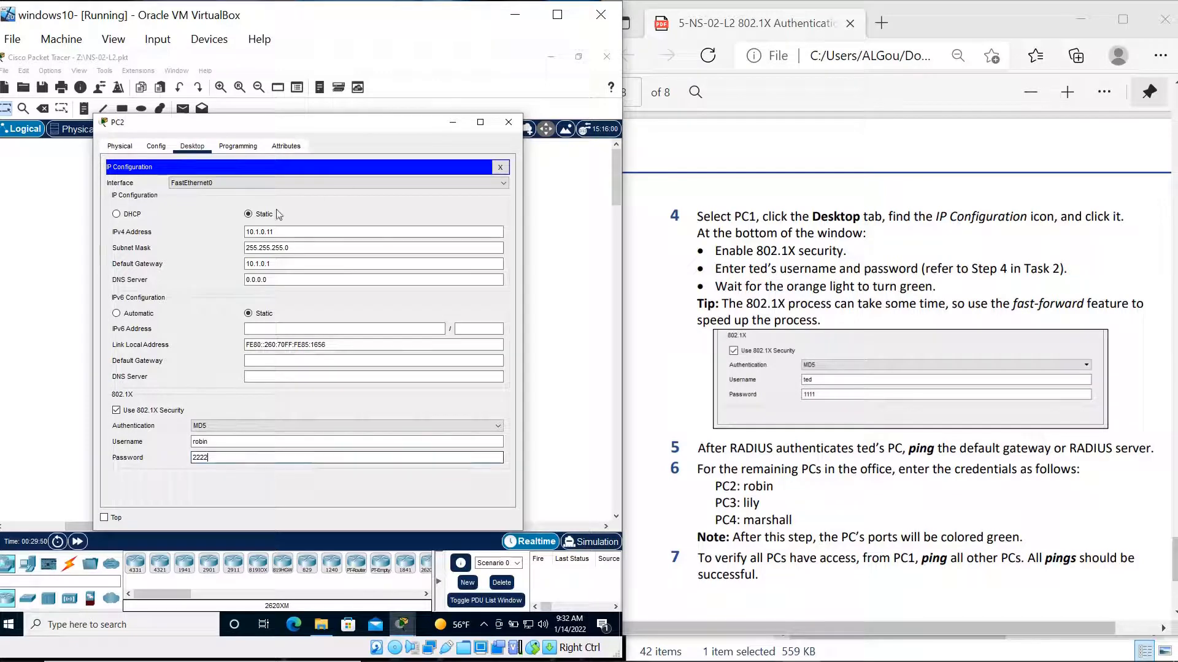
Step: Ping 10.2.0.11 from PC2's command prompt, and close the PC2 window
click(197, 149)
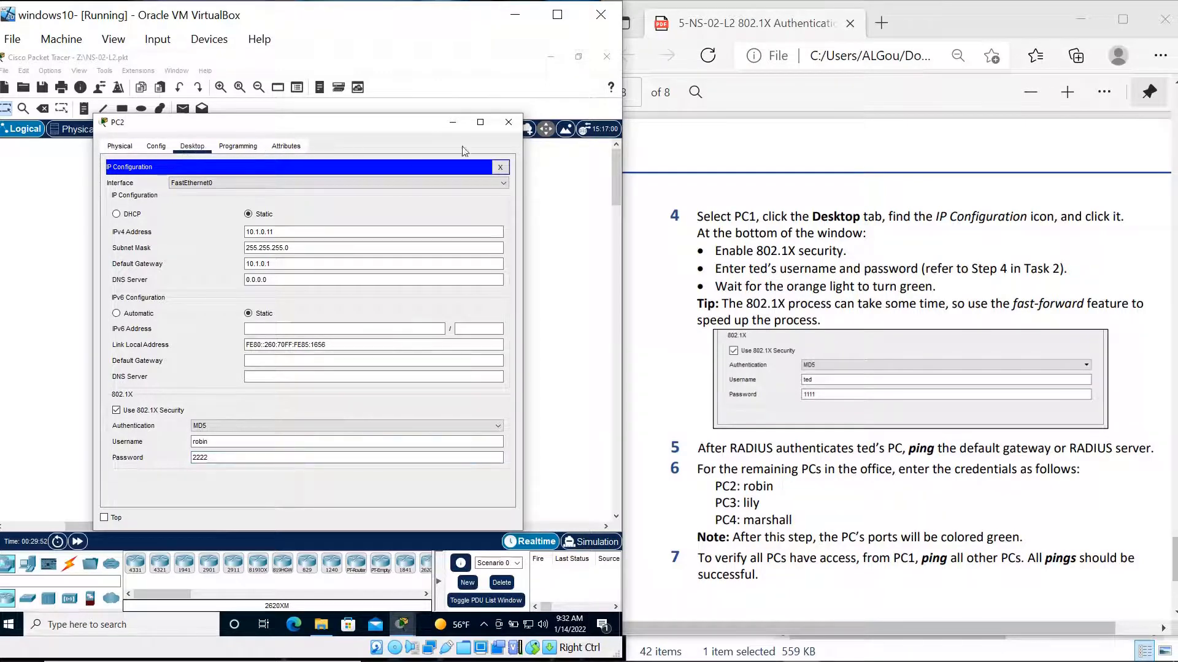
click(500, 167)
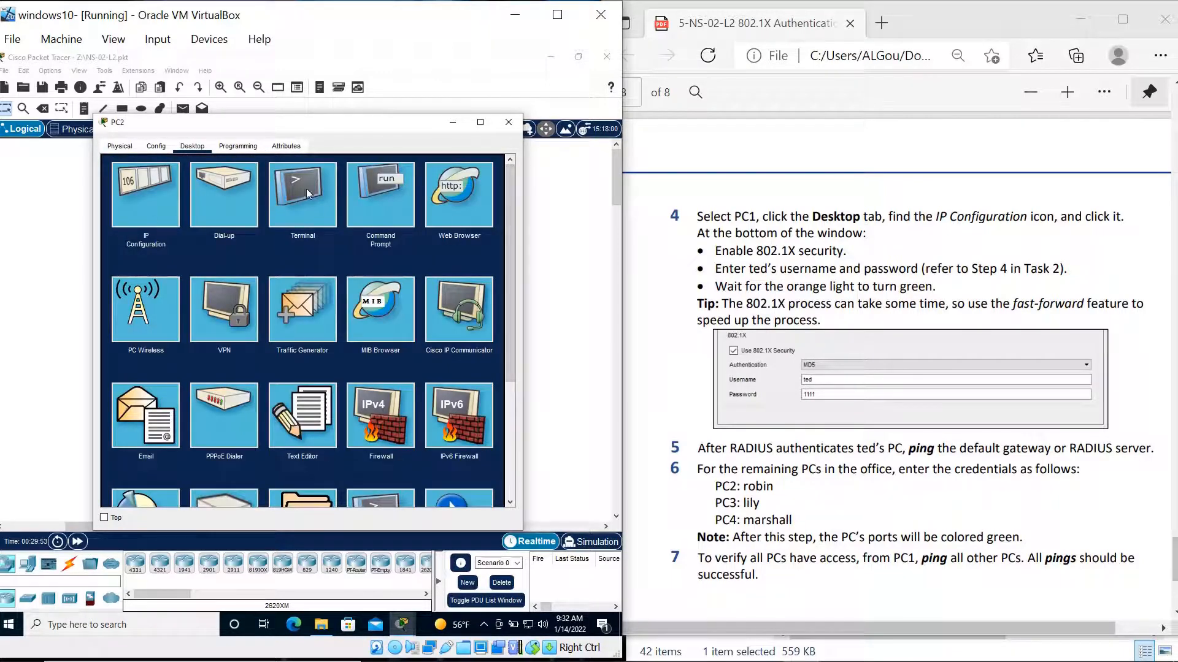
click(380, 182)
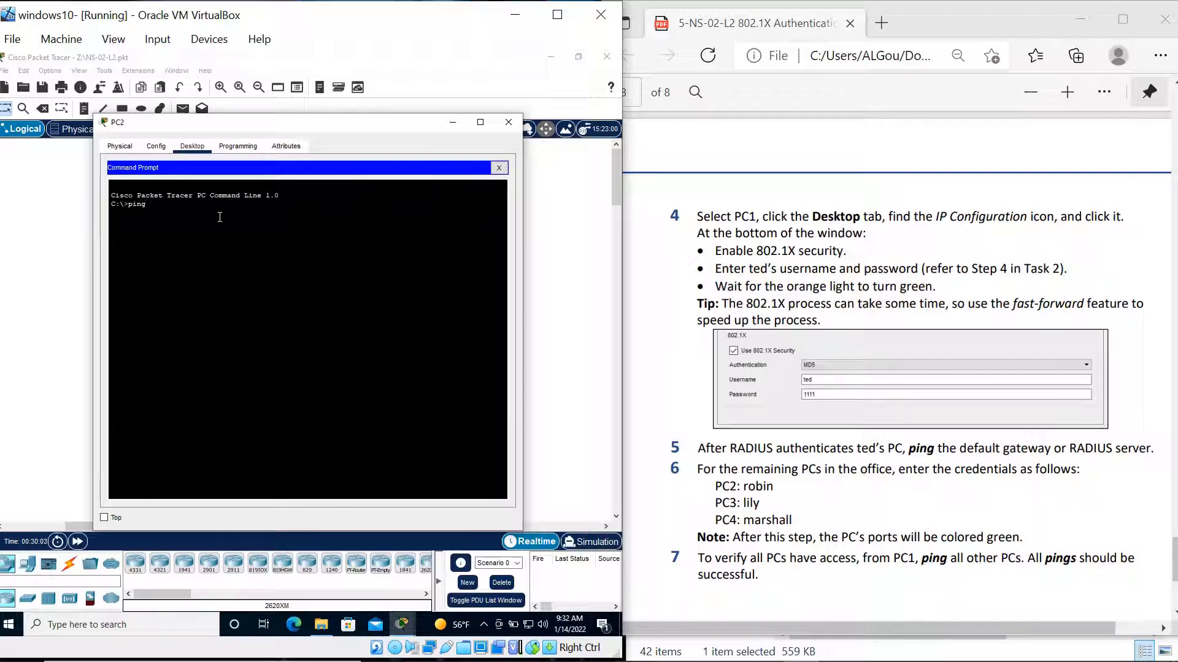
right_click(214, 213)
click(231, 238)
key(Return)
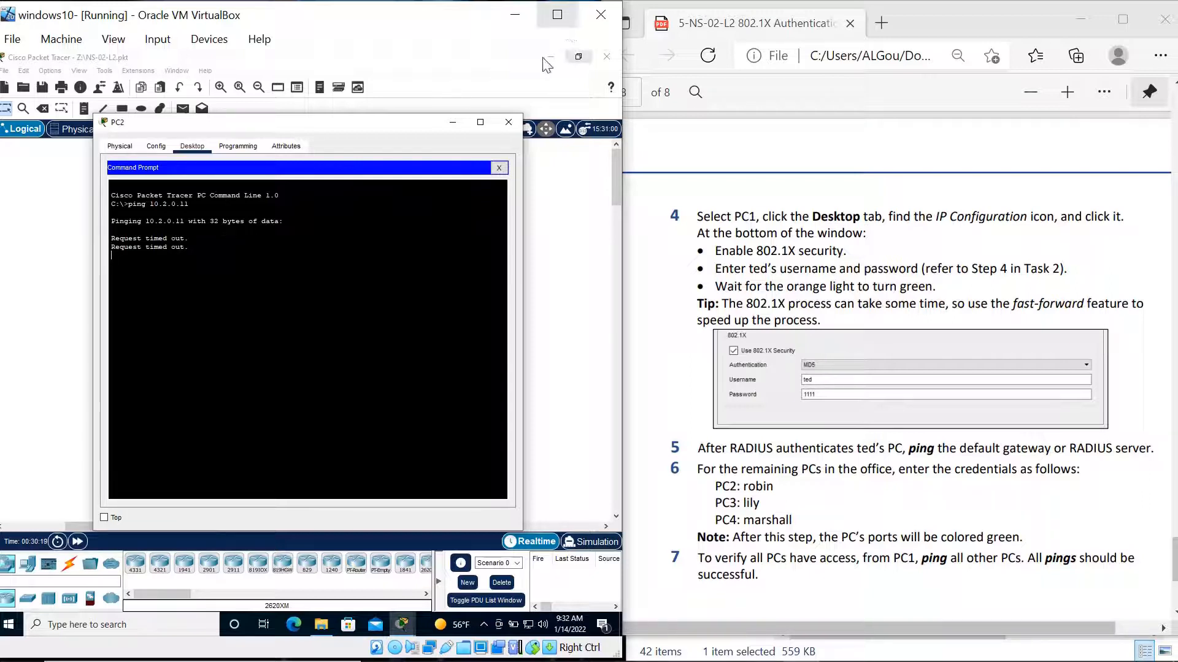
click(507, 122)
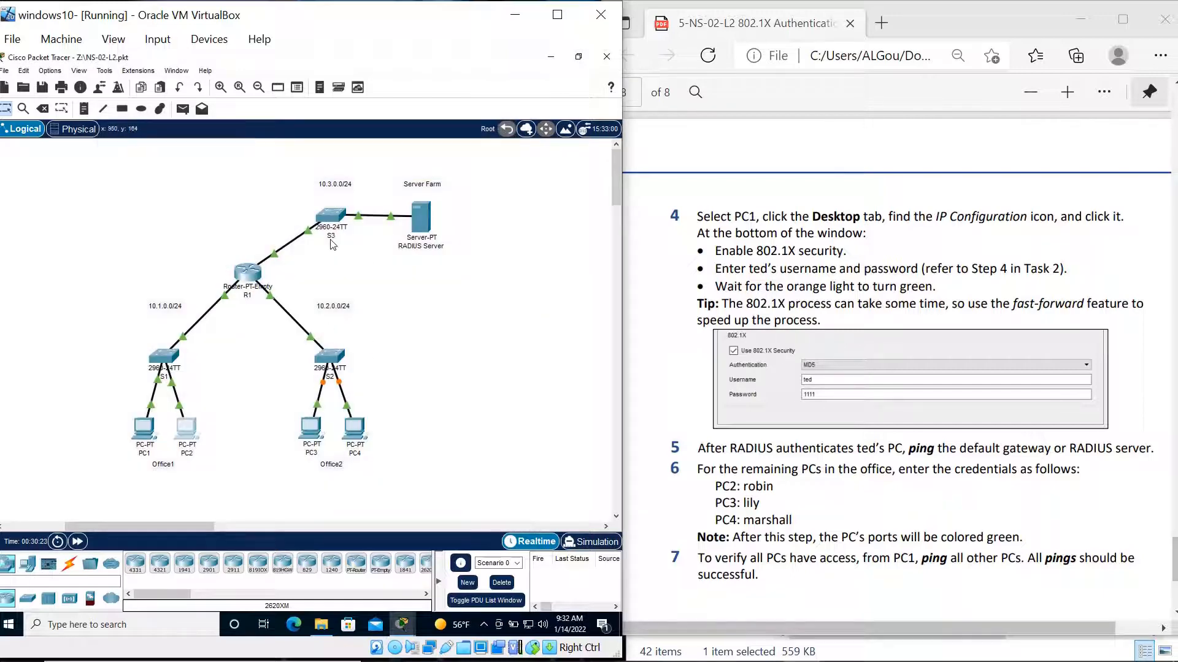
click(331, 213)
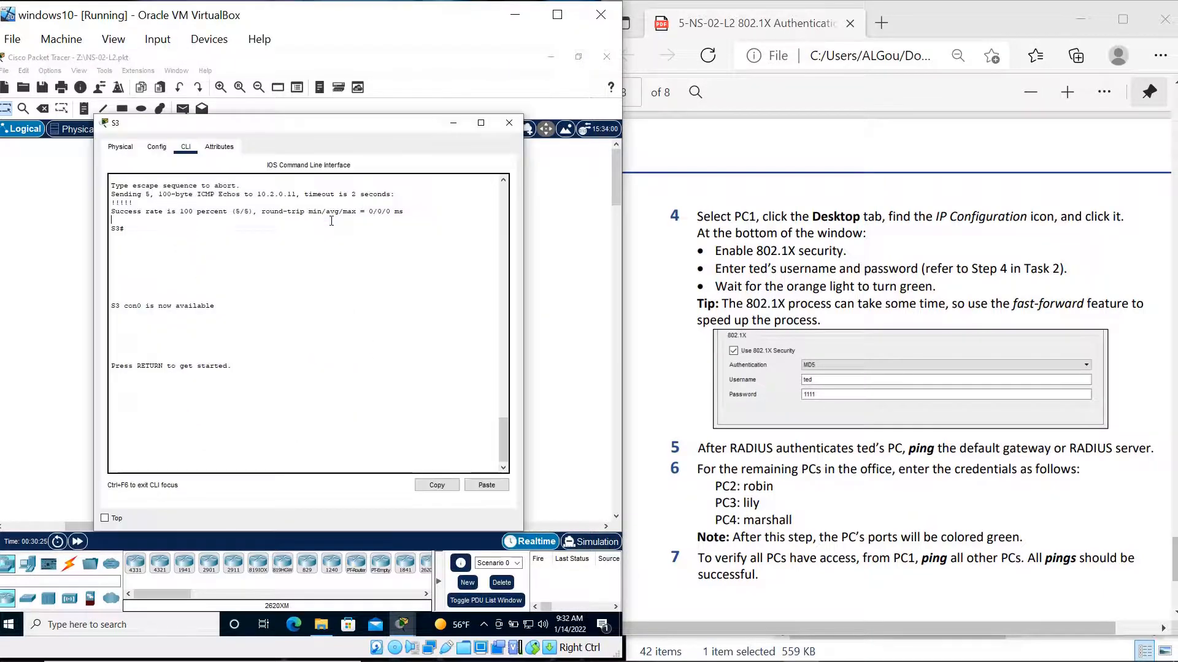
click(158, 148)
click(185, 149)
click(121, 148)
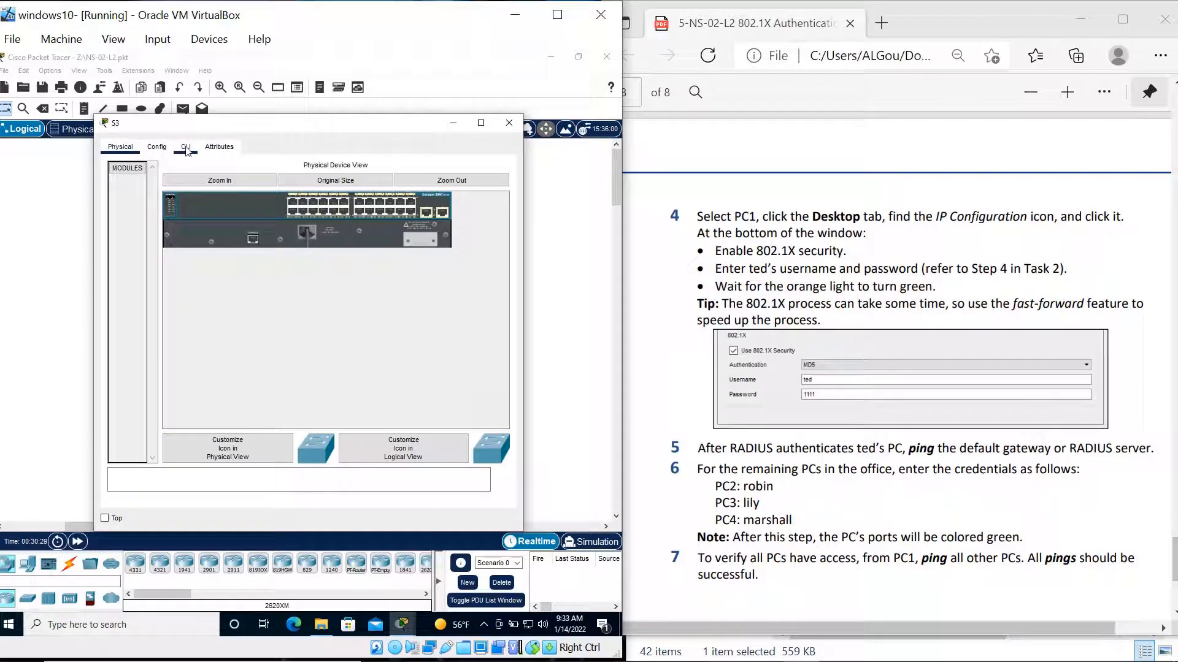
click(185, 148)
click(158, 148)
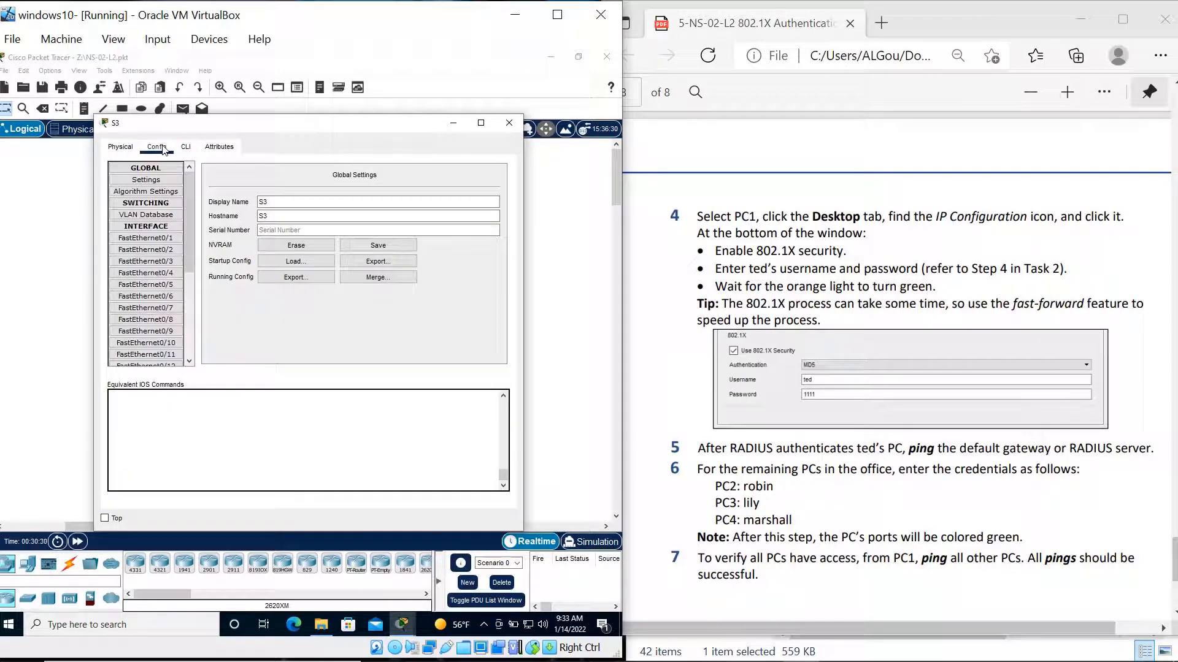
click(509, 126)
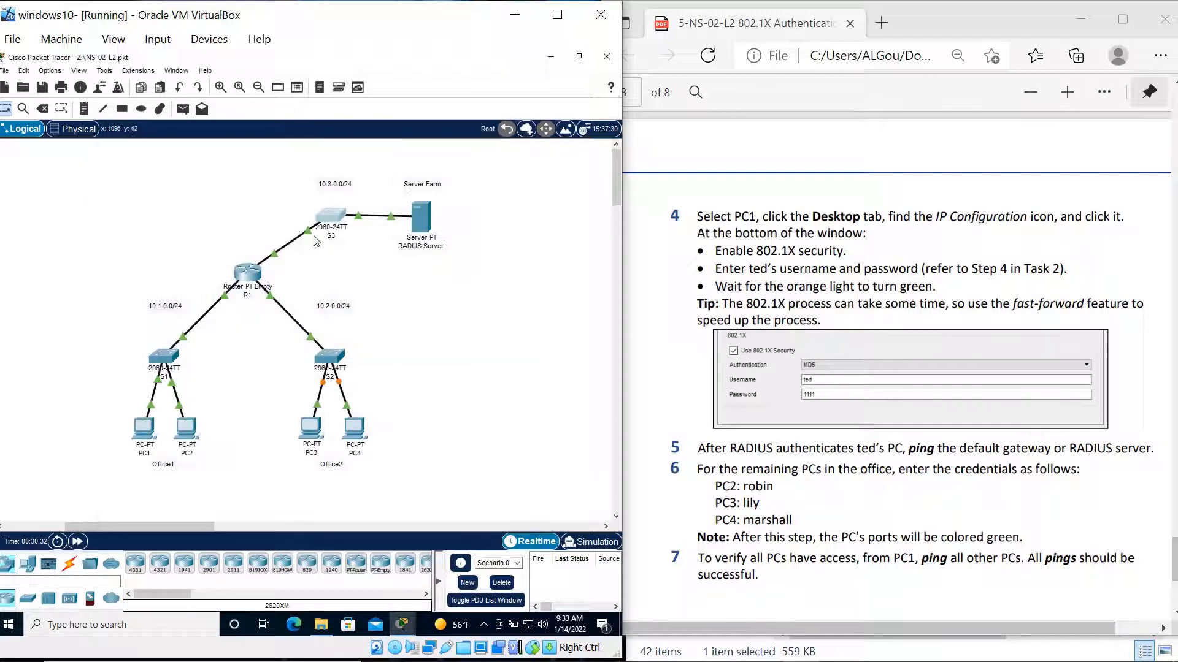
Step: Enable 802.1X security on PC3's FastEthernet0, enter its lab-assigned username and account password, and minimize its window
click(318, 431)
click(193, 147)
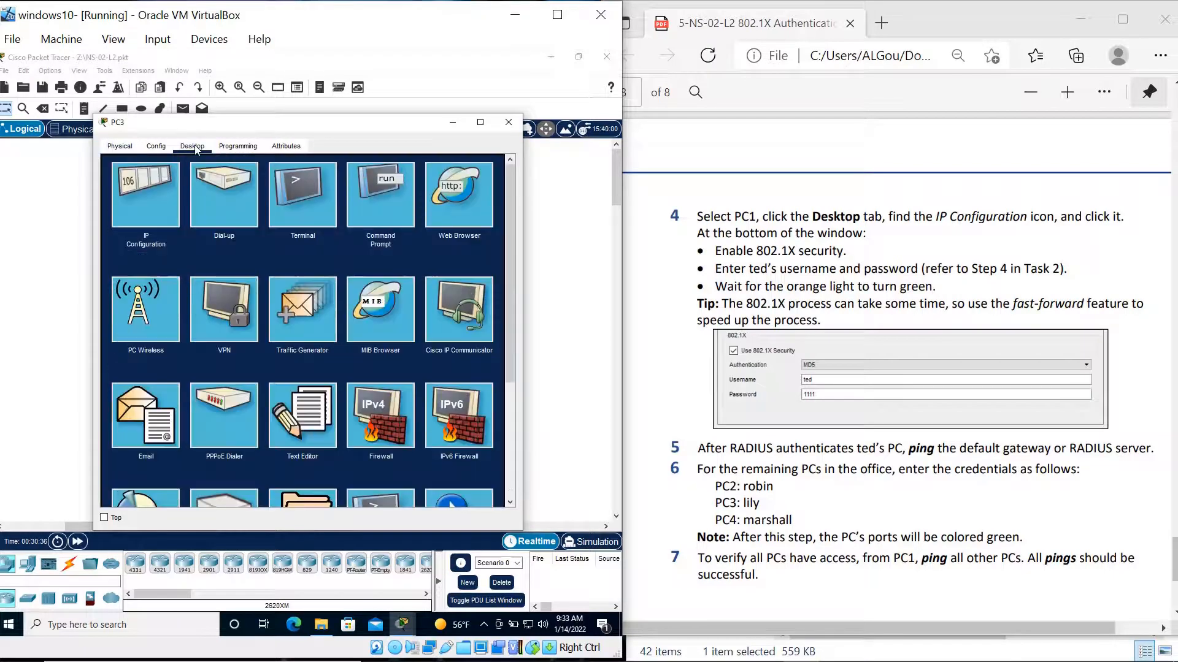
click(119, 193)
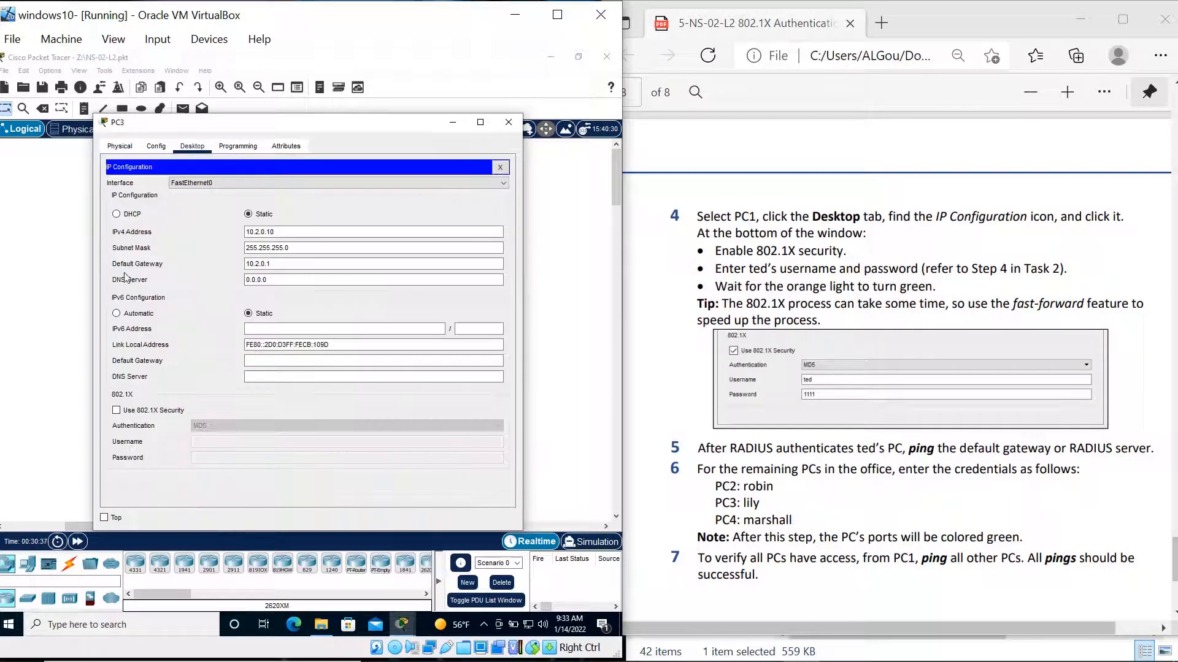
click(116, 411)
click(218, 443)
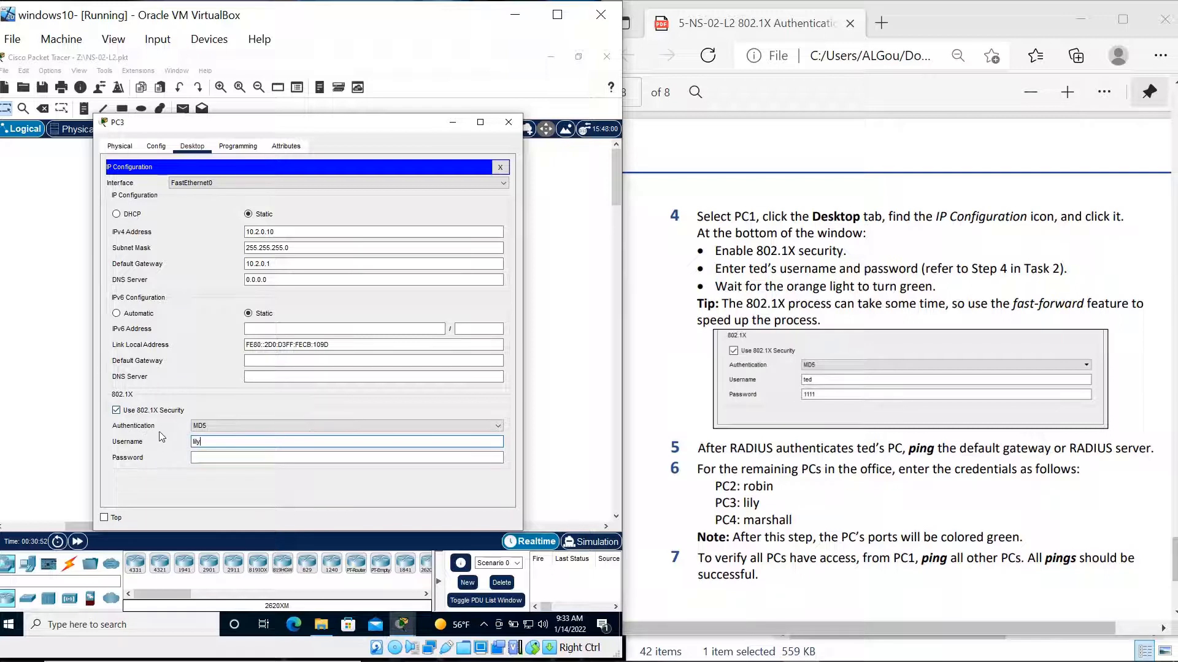
click(217, 457)
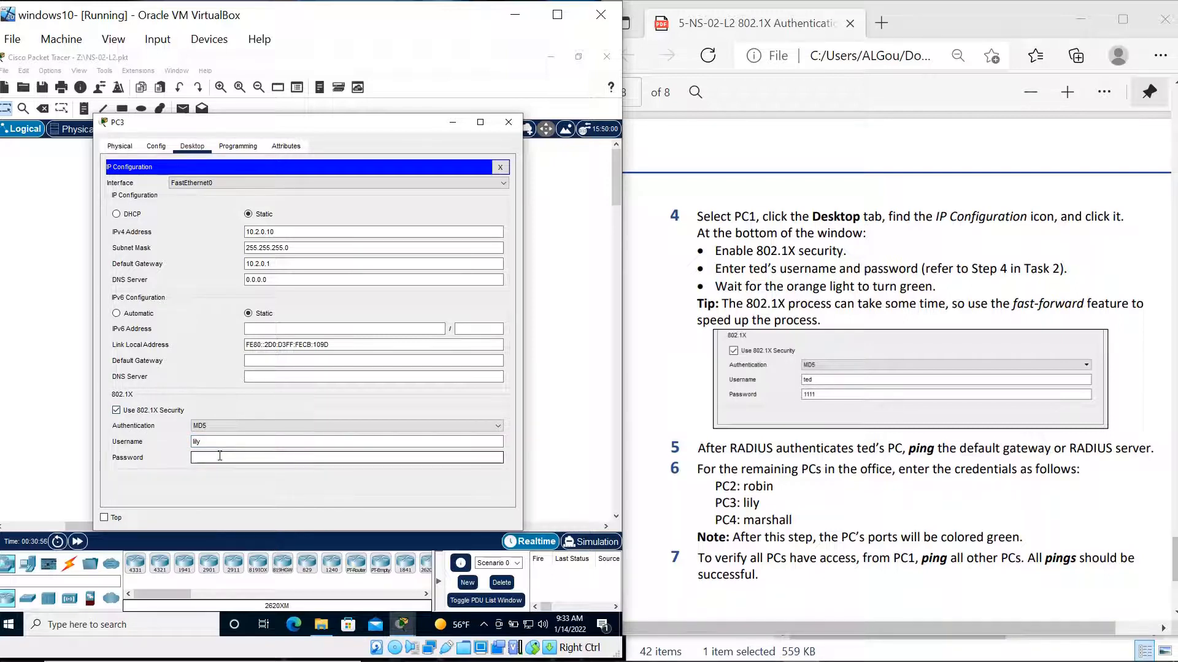
text(3333)
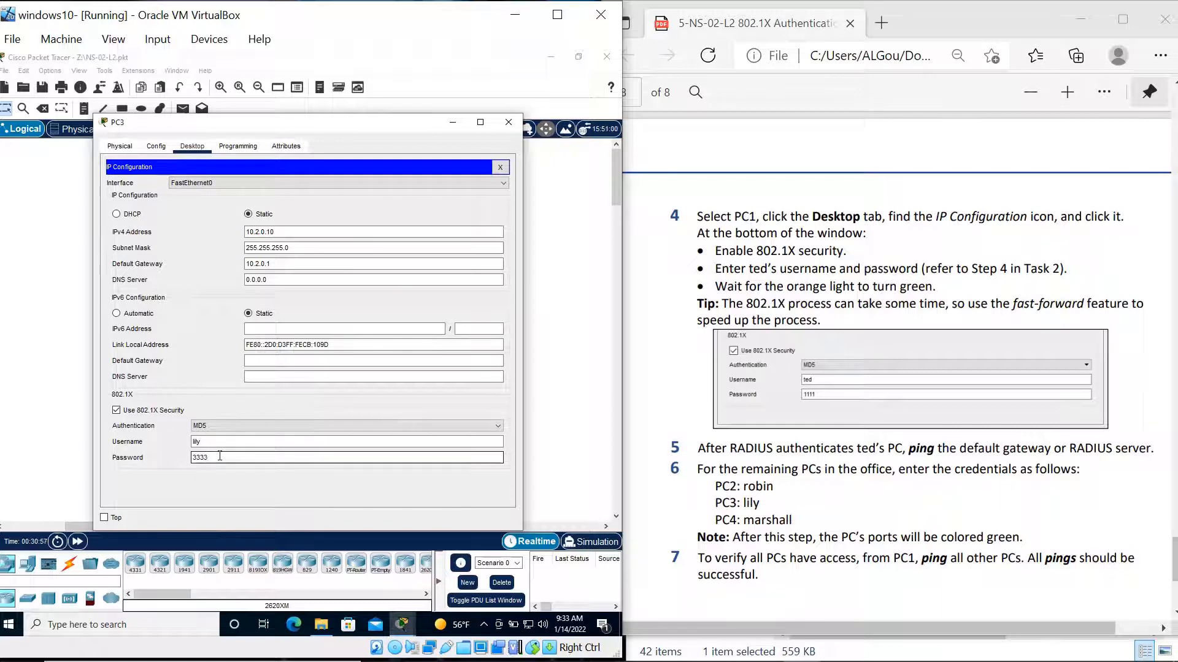
click(457, 125)
Step: Enable 802.1X security on PC4's FastEthernet0, enter its lab-assigned username and account password, and minimize its window
click(360, 435)
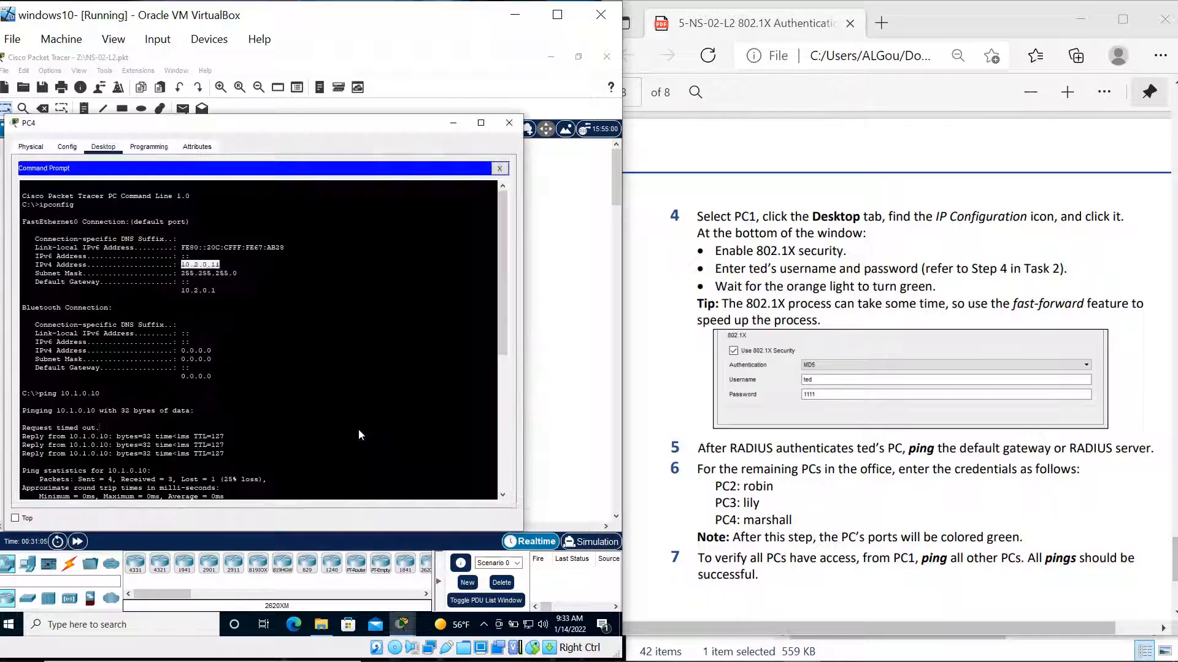
click(359, 430)
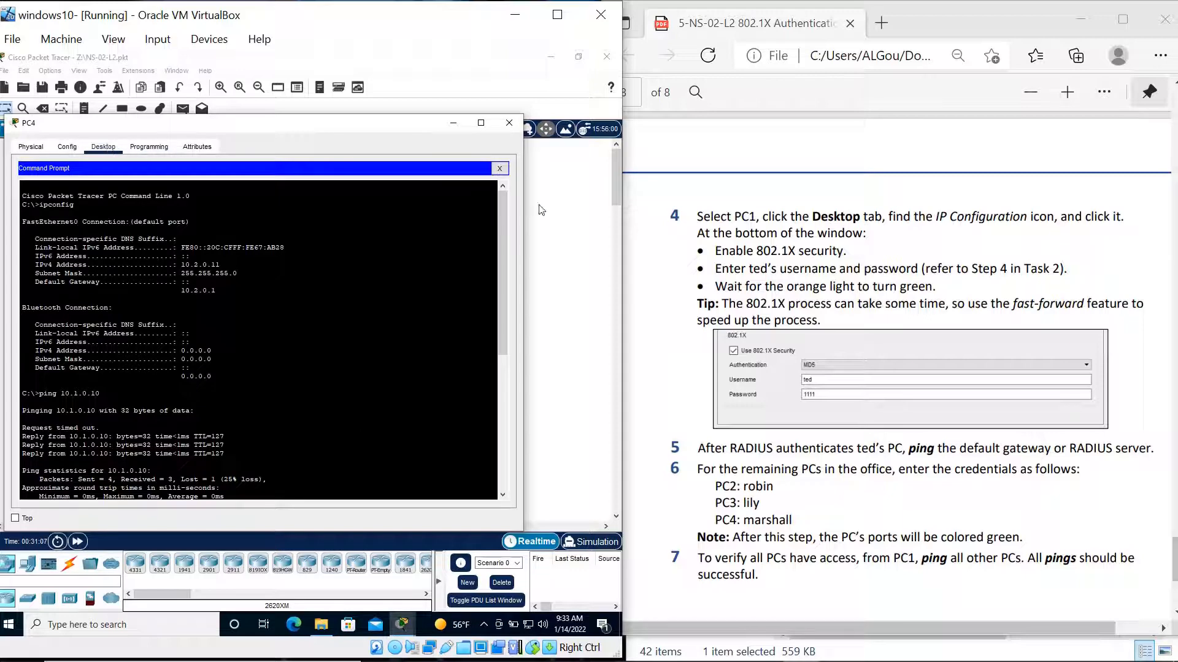
click(499, 168)
click(66, 200)
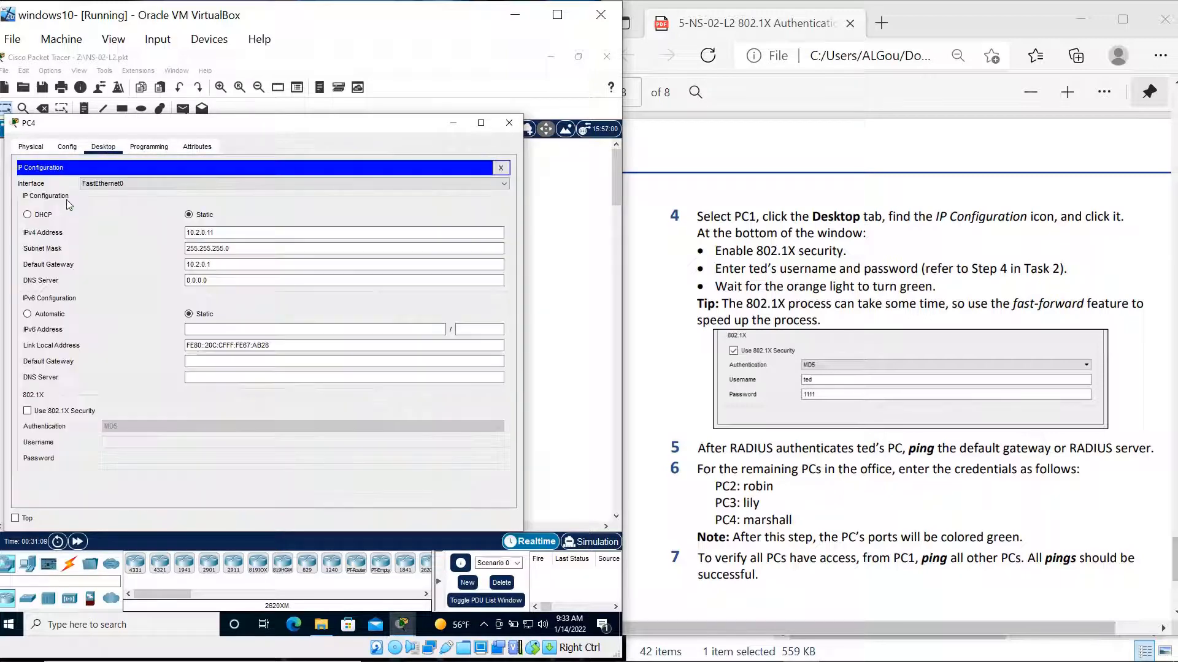
click(27, 411)
click(155, 444)
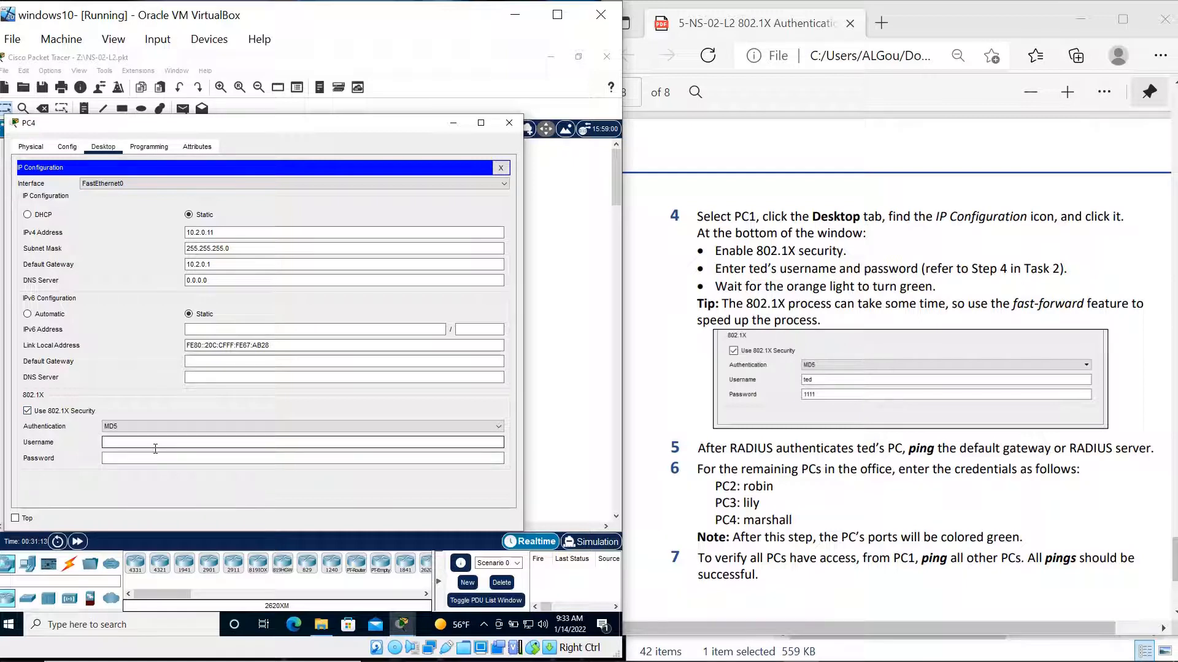
text(marshall)
click(148, 458)
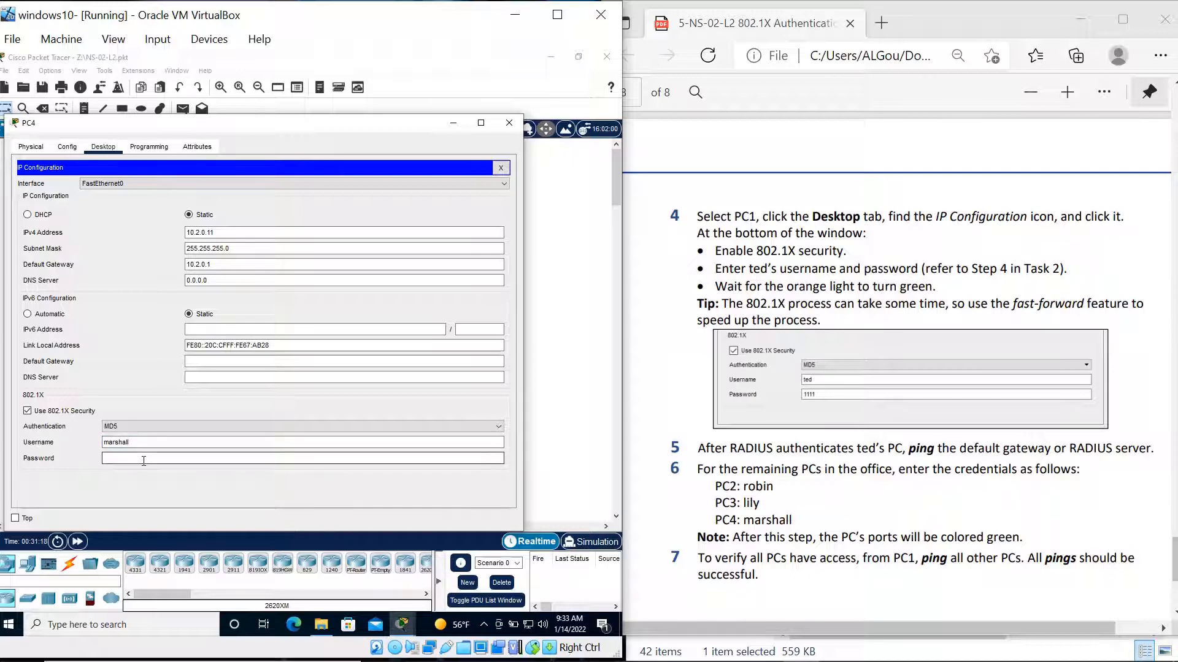
text(4444)
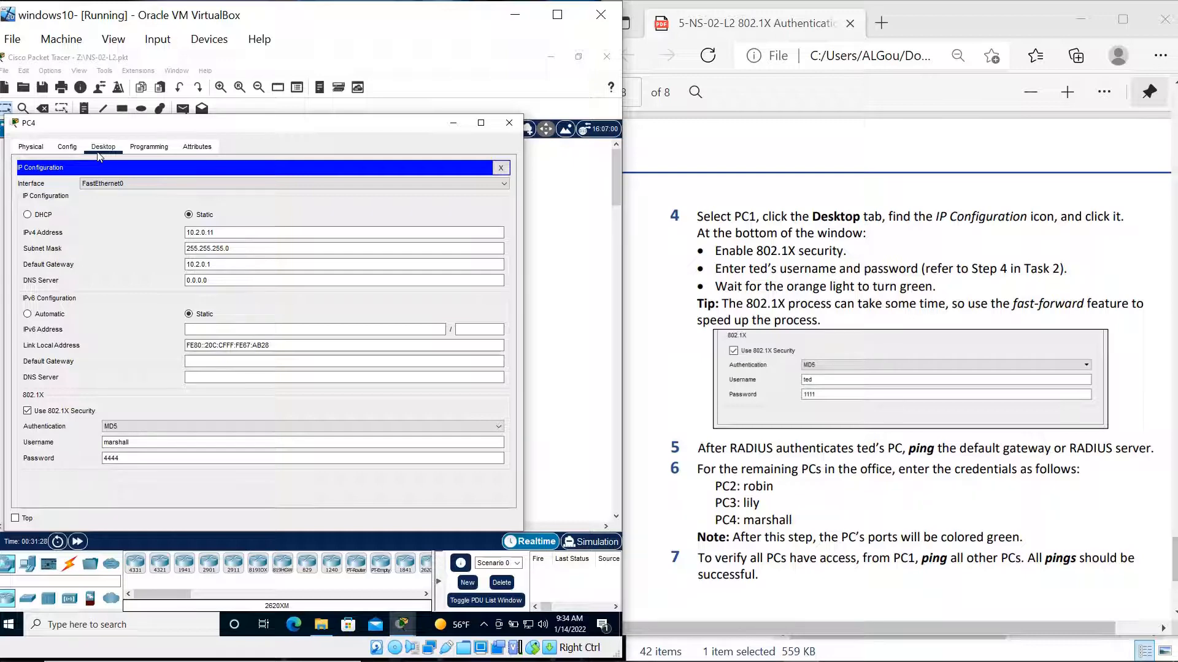
click(452, 127)
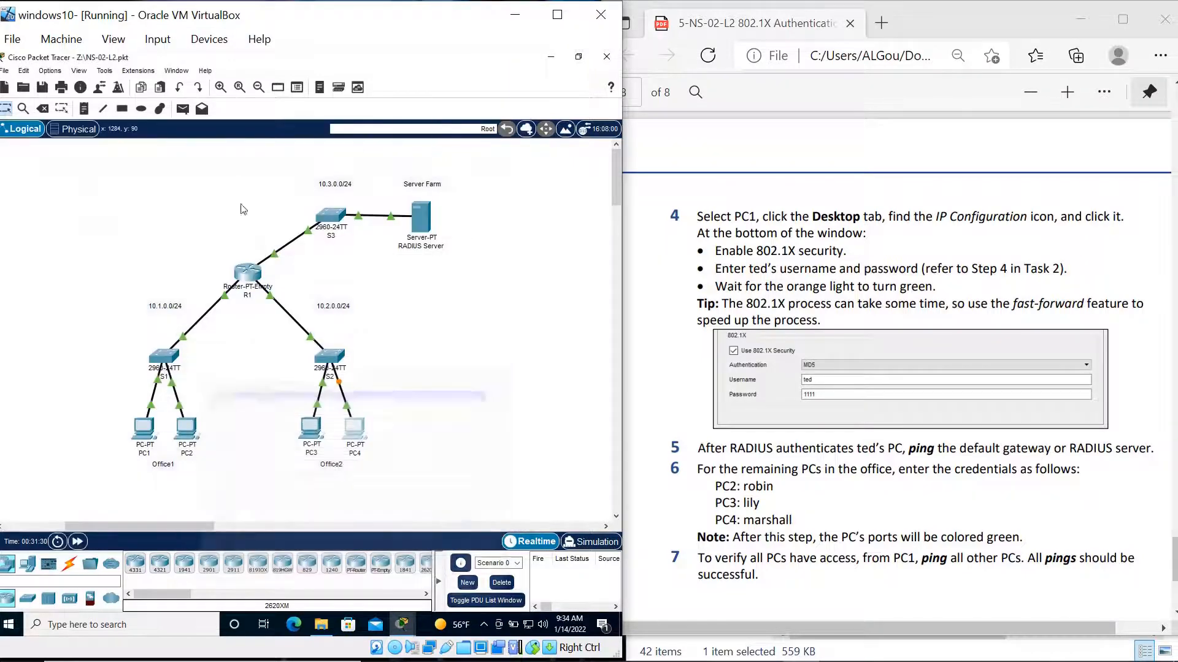
Step: Reopen PC1's command prompt and ping PC2 at 10.1.0.11
double_click(152, 440)
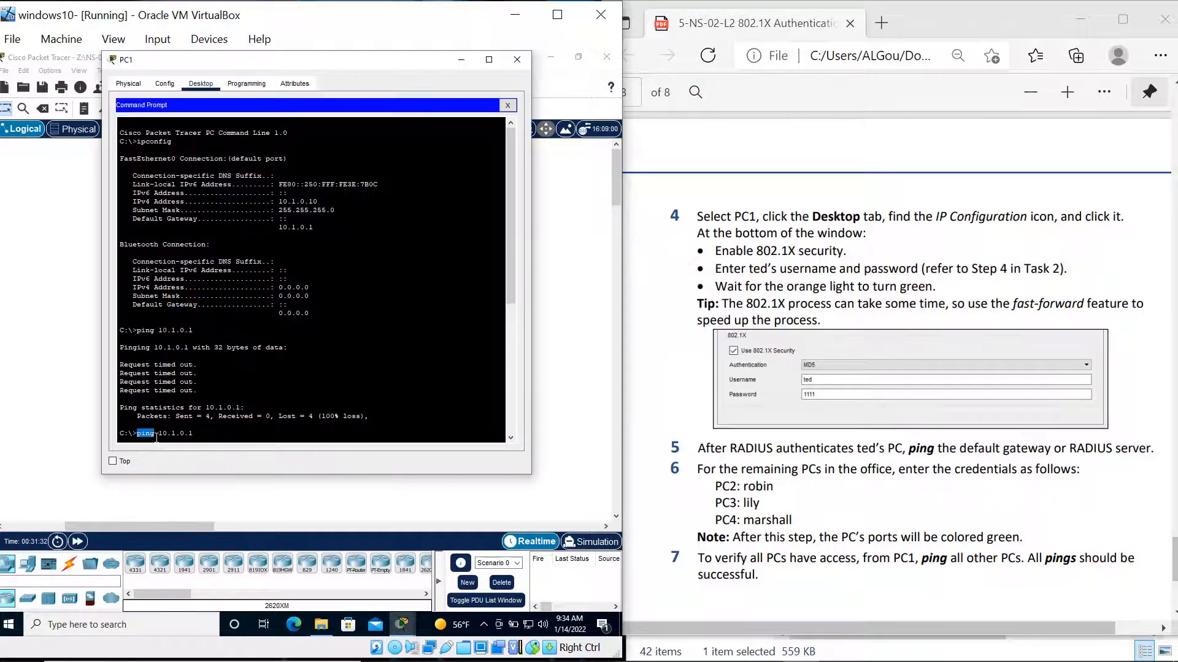
click(209, 434)
key(Return)
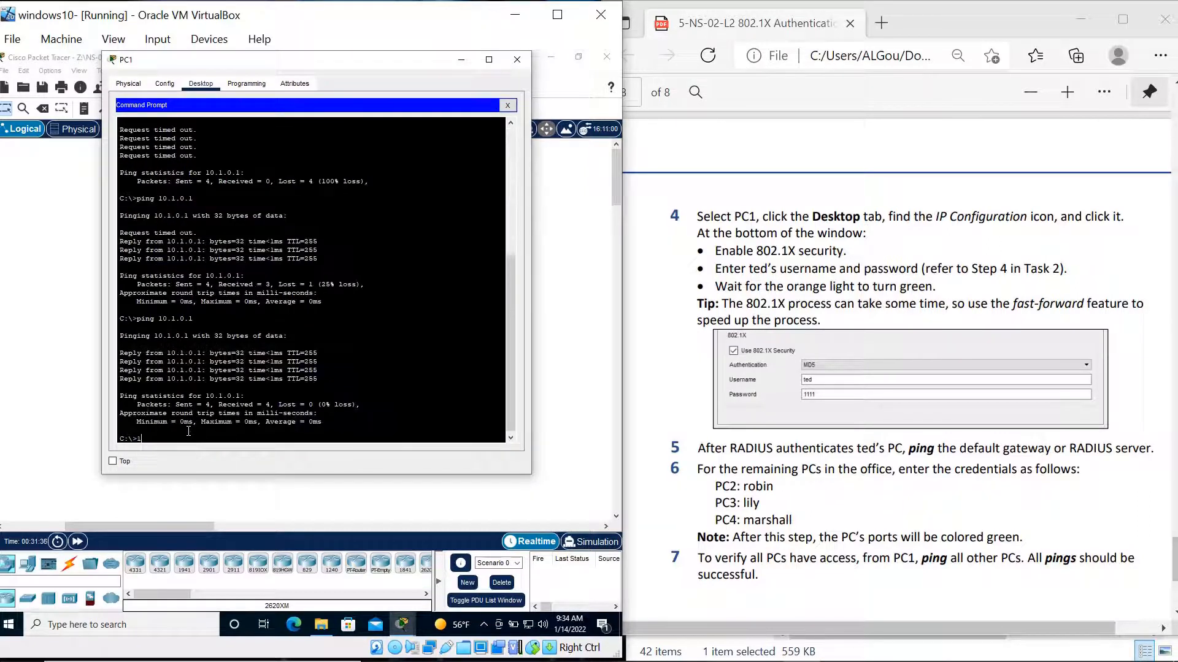
text(l)
key(BackSpace)
text(ping 10.1.0.11)
key(Return)
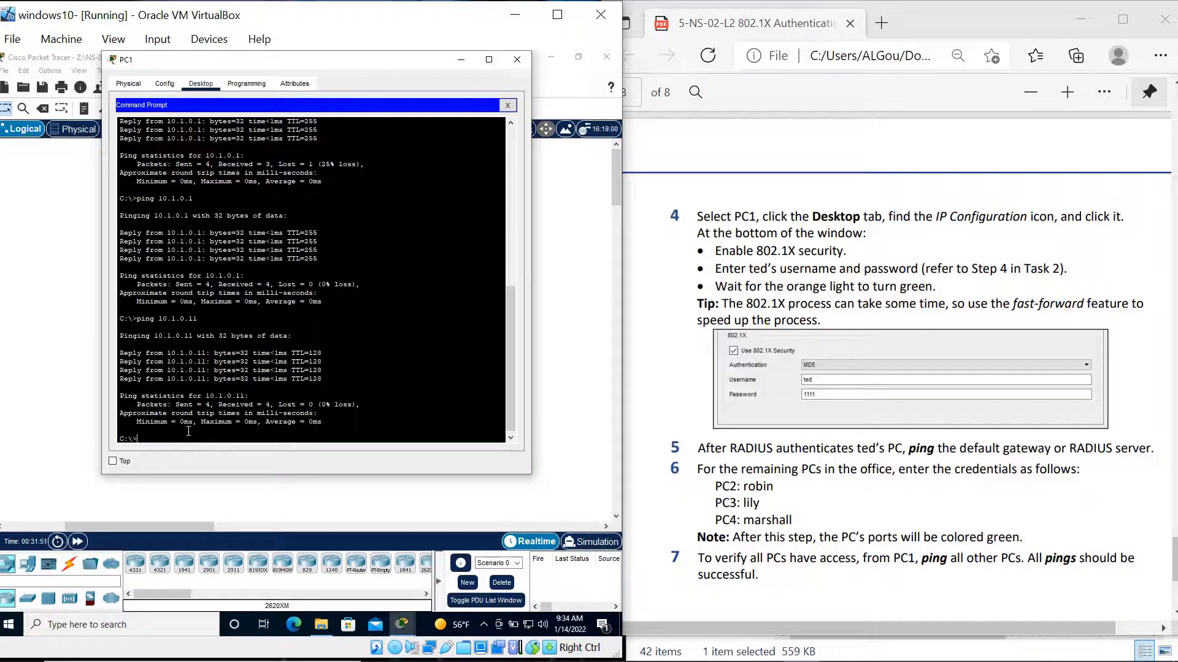
Step: Add a run of blank prompt lines below the ping output and maximize the PC1 window
key(Return)
key(Return)
key(Return)
key(Return)
key(Return)
key(Return)
key(Return)
key(Return)
key(Return)
key(Return)
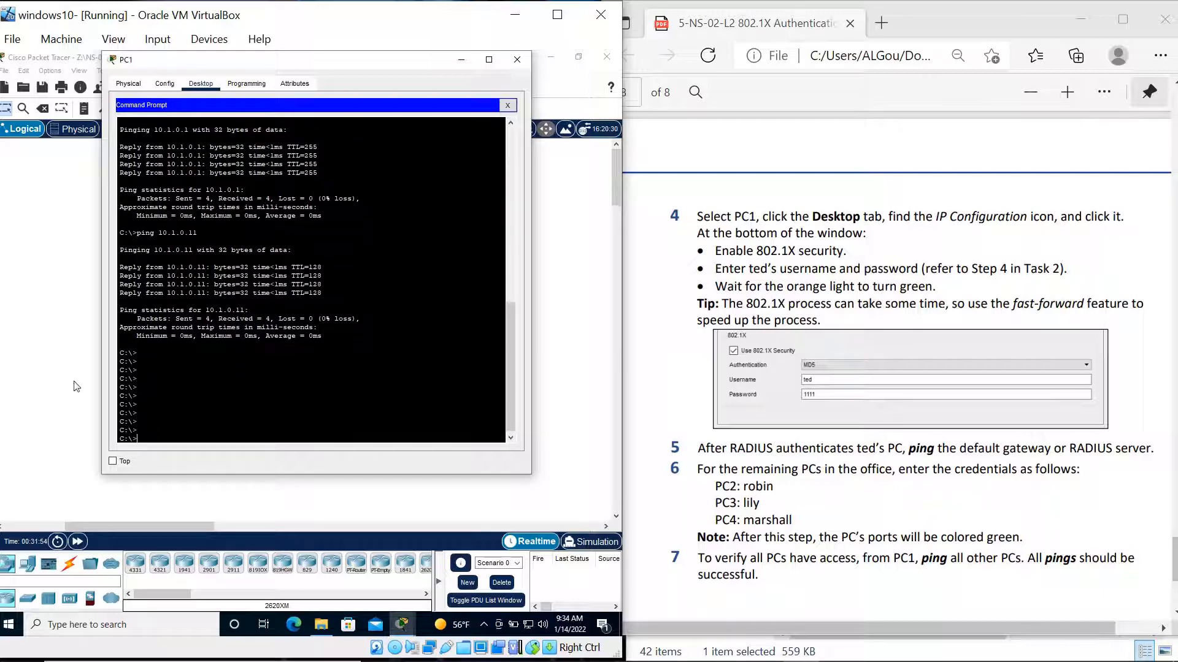
click(488, 60)
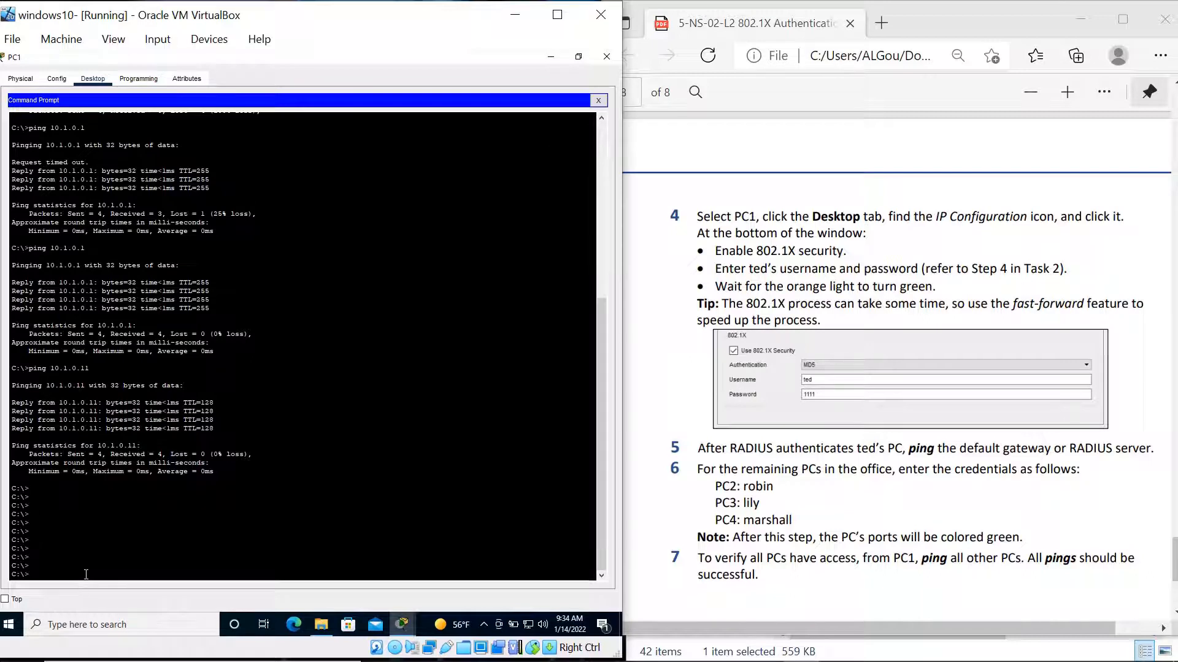
Step: Ping PC3 at 10.2.0.10 twice from PC1's command prompt
text(ping 10.2.0.10)
key(Return)
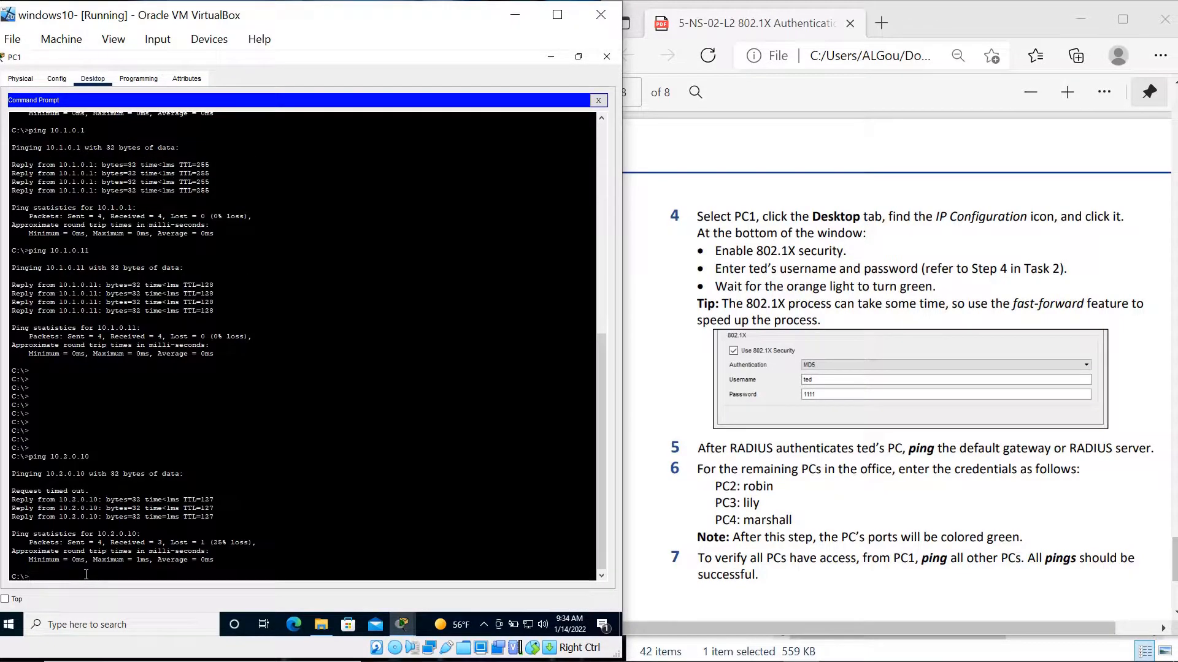
key(Up)
key(Return)
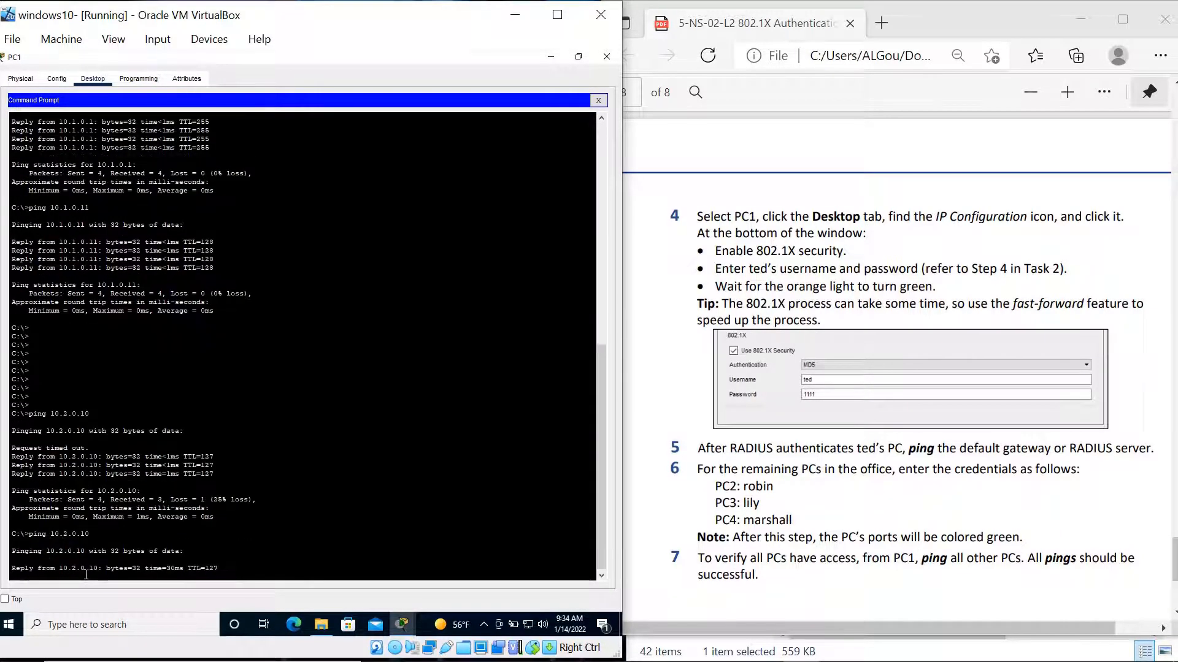